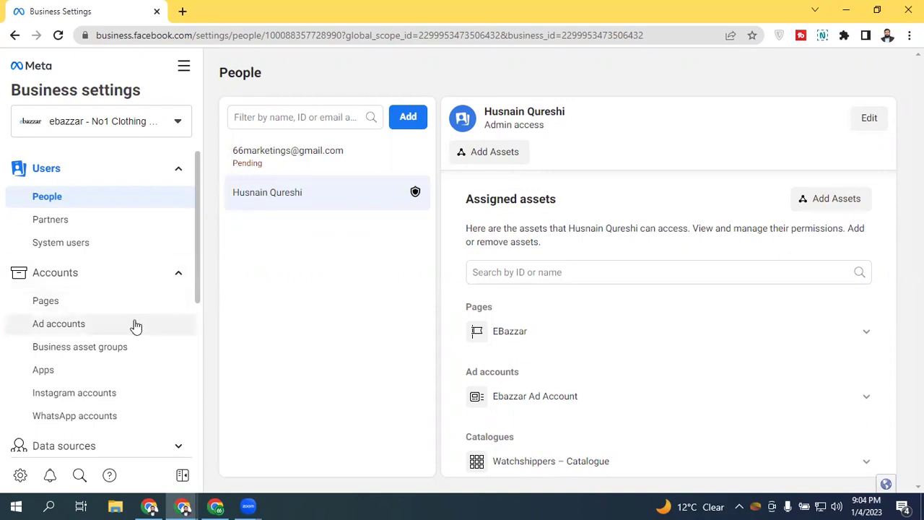
- Open the Ebazzar Ad Account in Ads Manager from the ad accounts in the business settings
left_click_drag(198, 192, 197, 227)
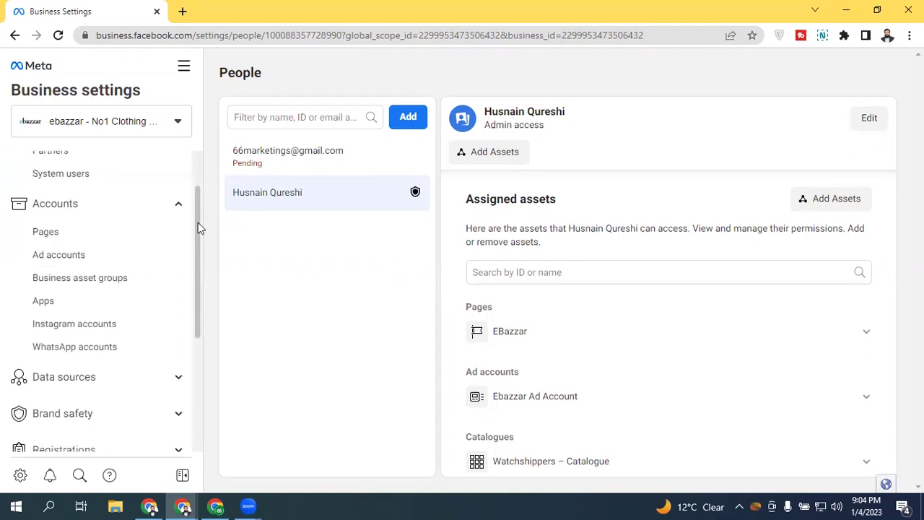
left_click(105, 264)
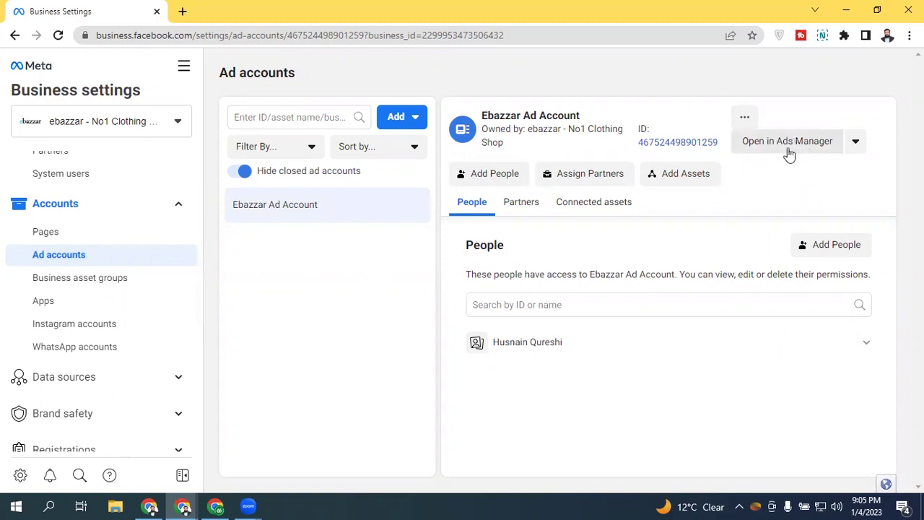
left_click(184, 70)
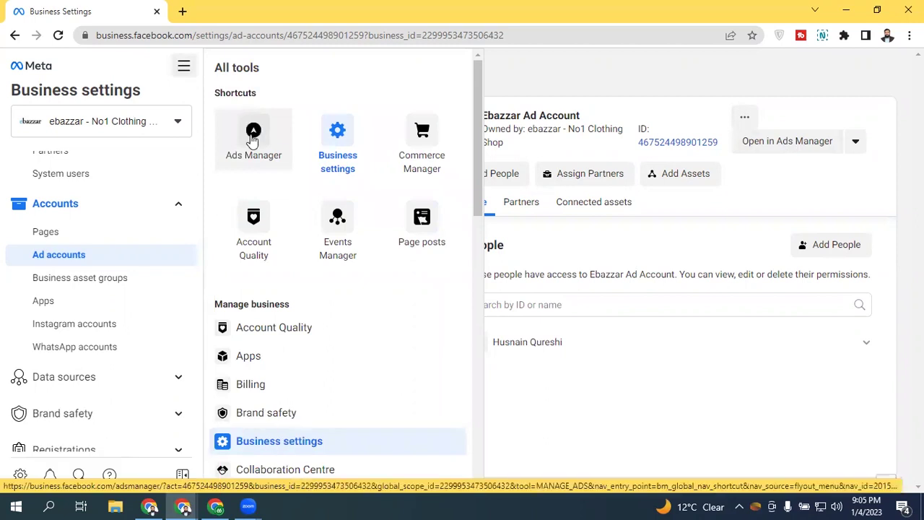
left_click(639, 78)
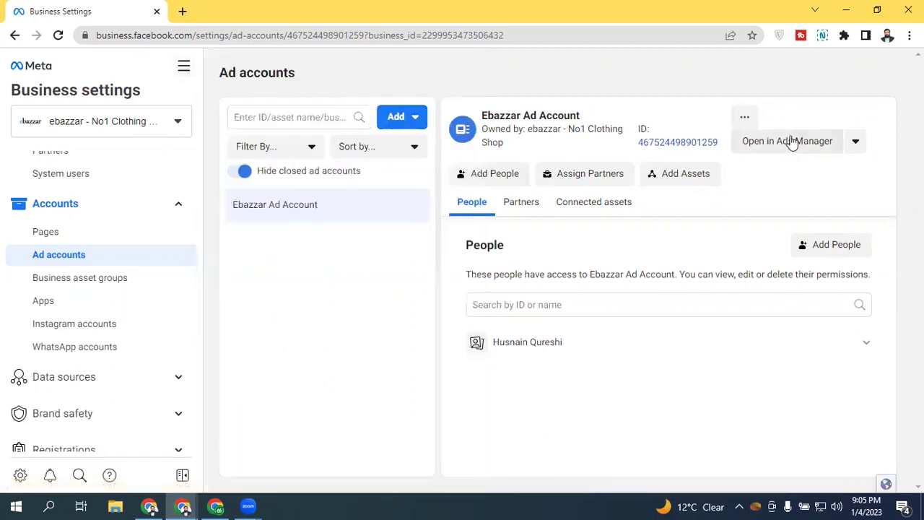
left_click(790, 140)
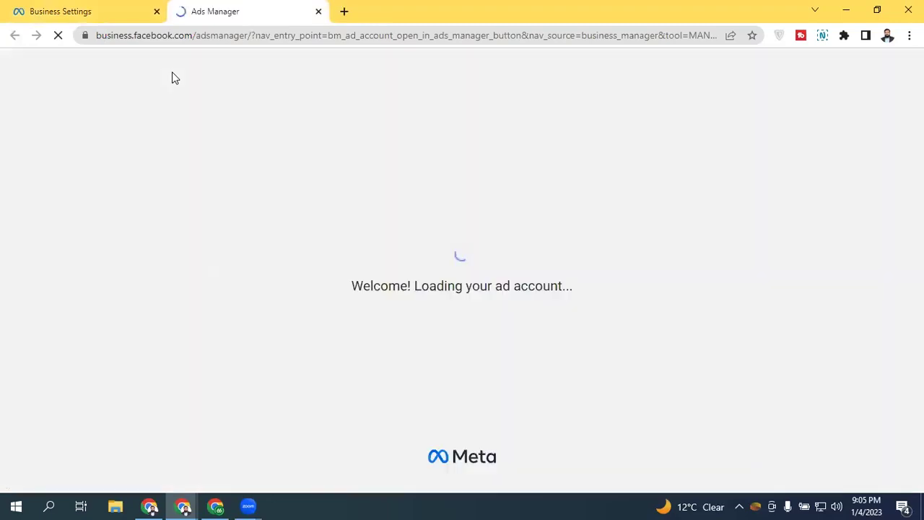
left_click(119, 7)
left_click(184, 66)
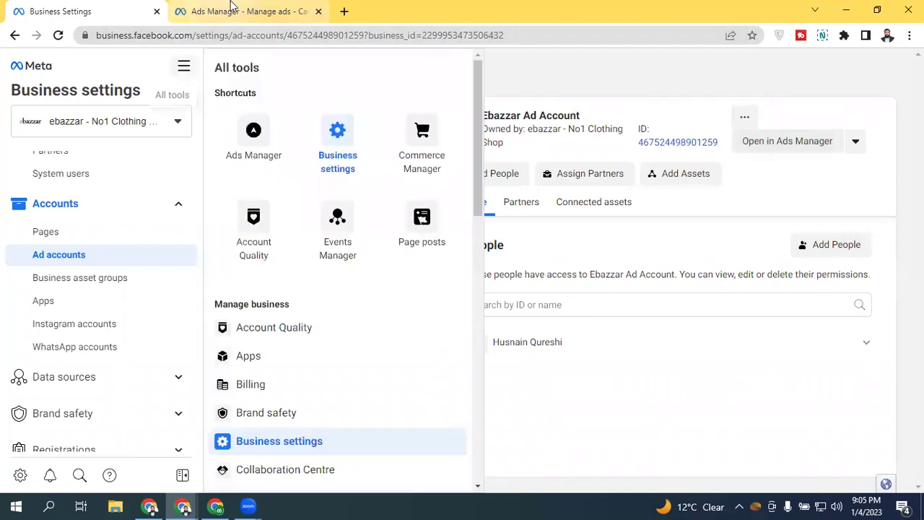
left_click(656, 85)
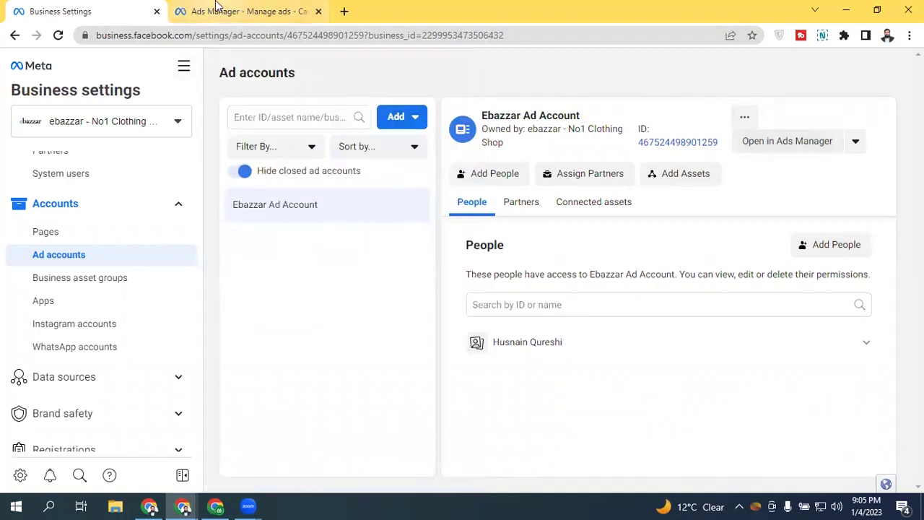
left_click(217, 5)
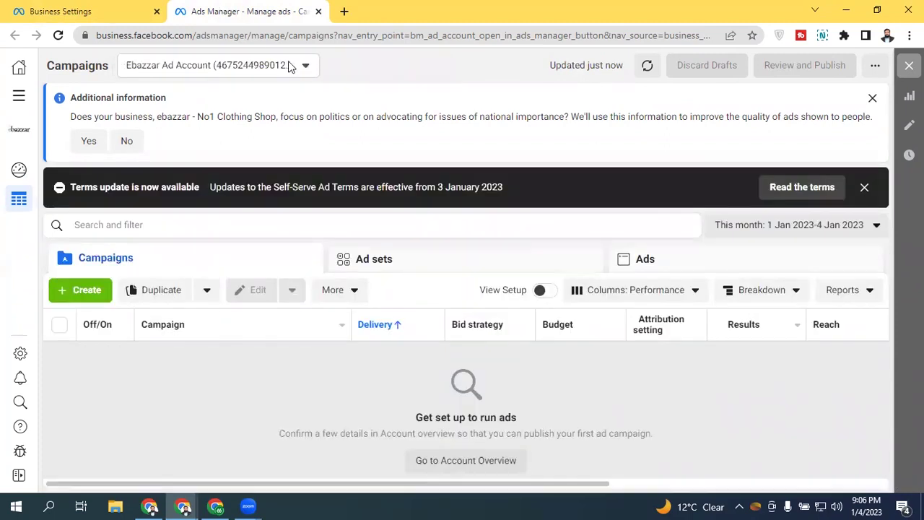
- Answer No to the question about political or national-issue advocacy and dismiss the Self-Serve Ad Terms update notice
left_click_drag(331, 120, 388, 124)
left_click_drag(313, 119, 513, 117)
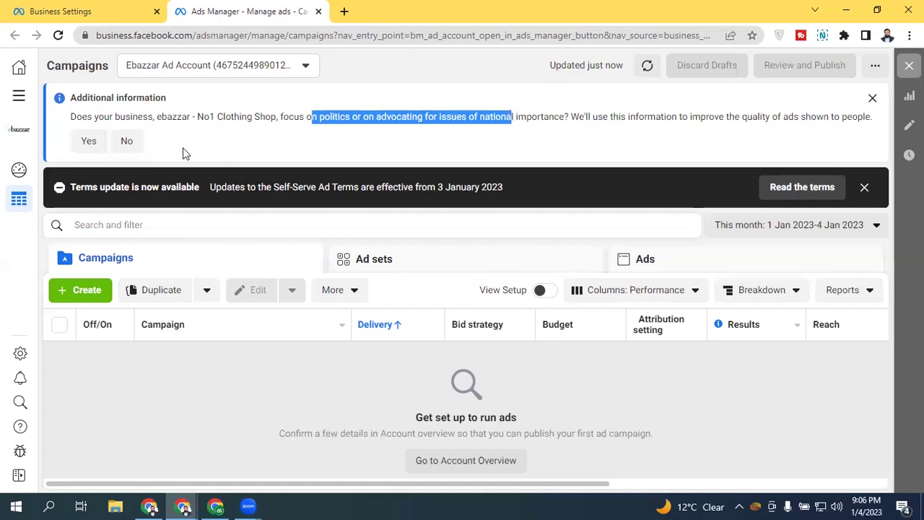
left_click(127, 140)
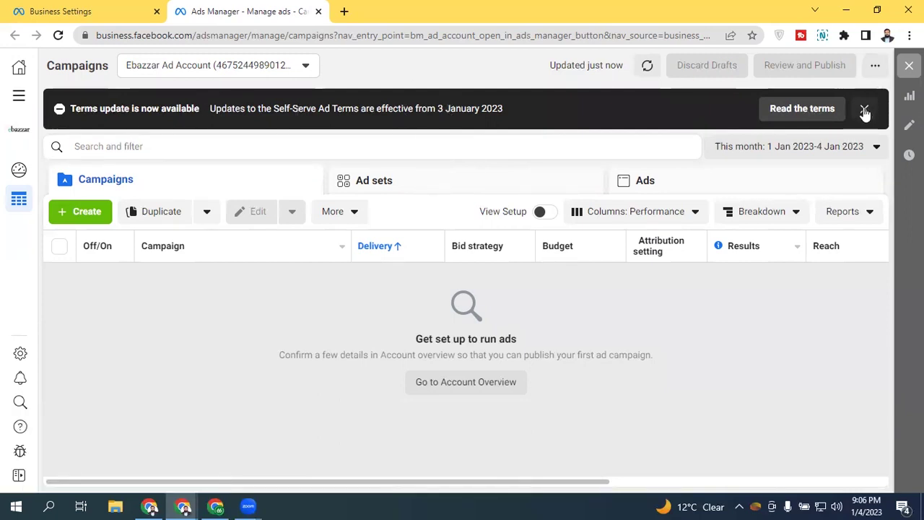
left_click_drag(273, 108, 472, 109)
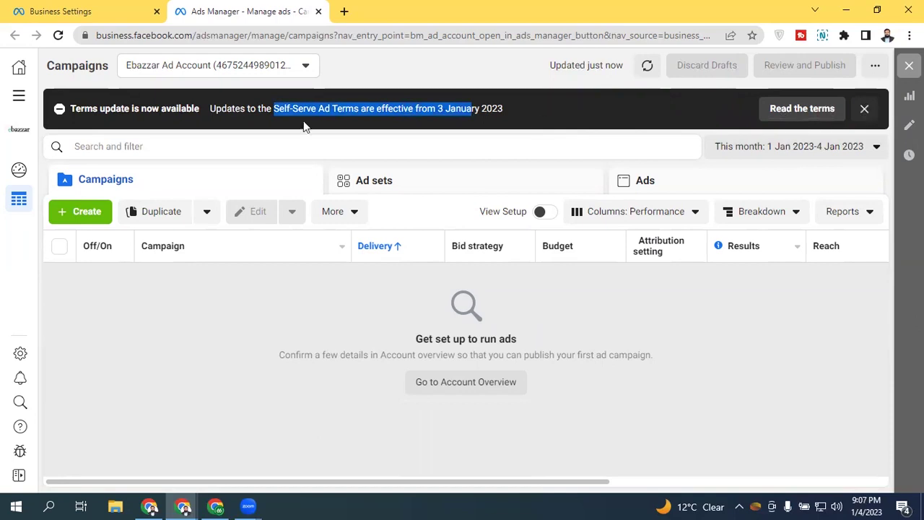
left_click(440, 104)
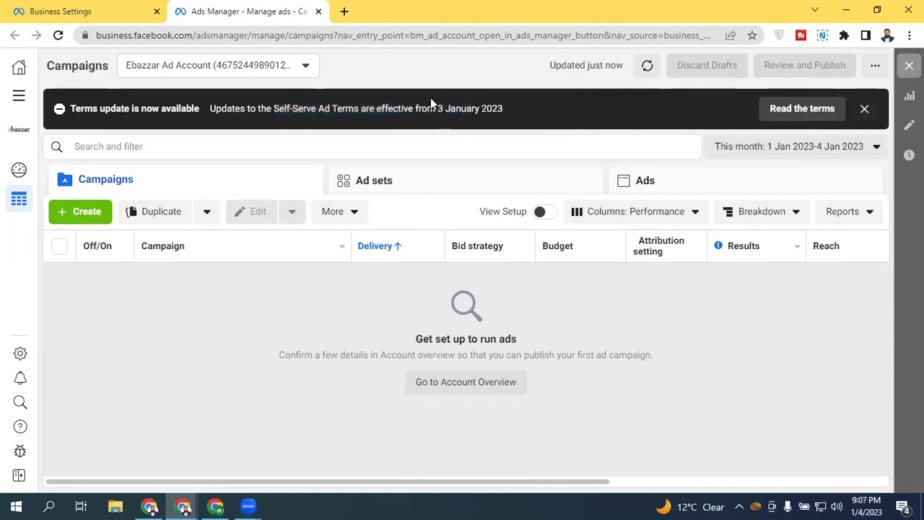
left_click(864, 108)
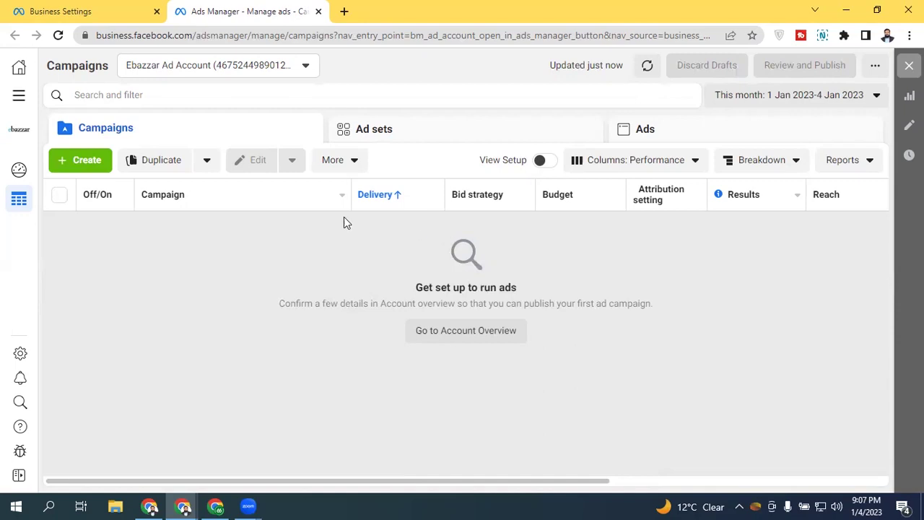
- In the account overview, skip adding a payment method for now and confirm the EBazzar Facebook Page for running ads
left_click_drag(279, 303, 667, 311)
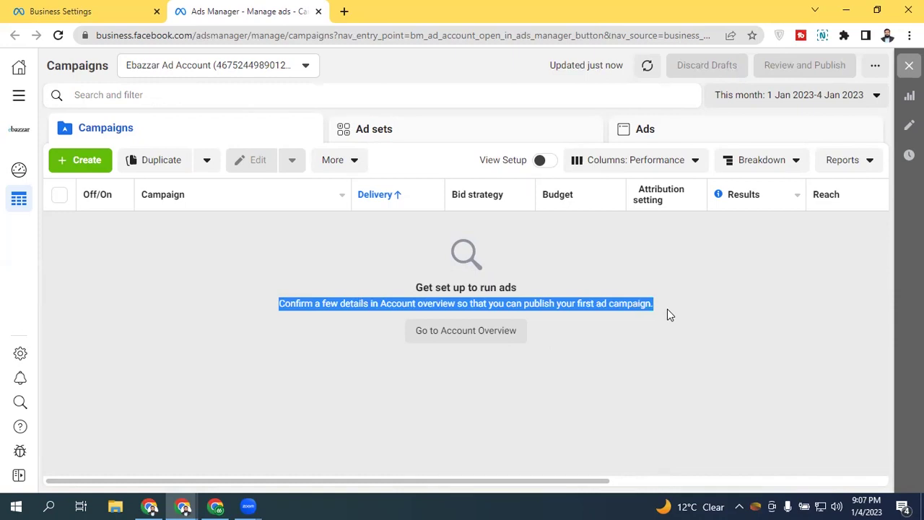
left_click(474, 290)
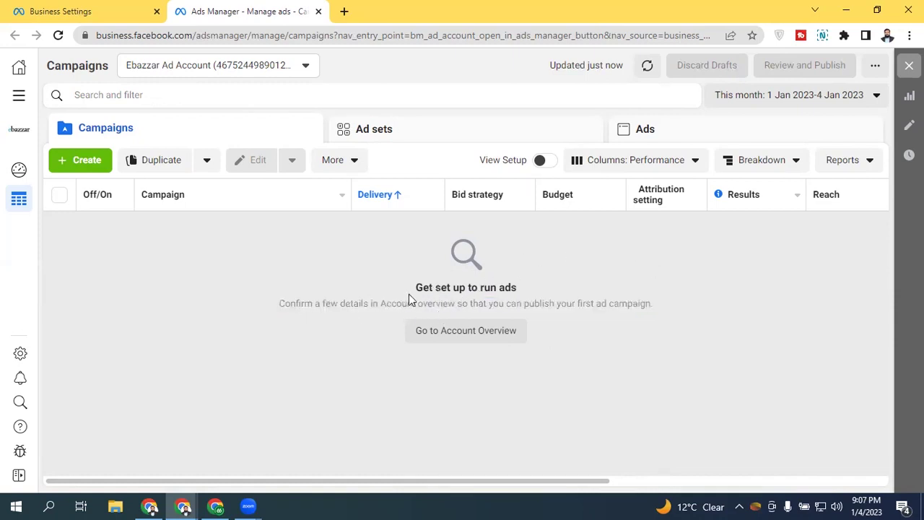
left_click(470, 331)
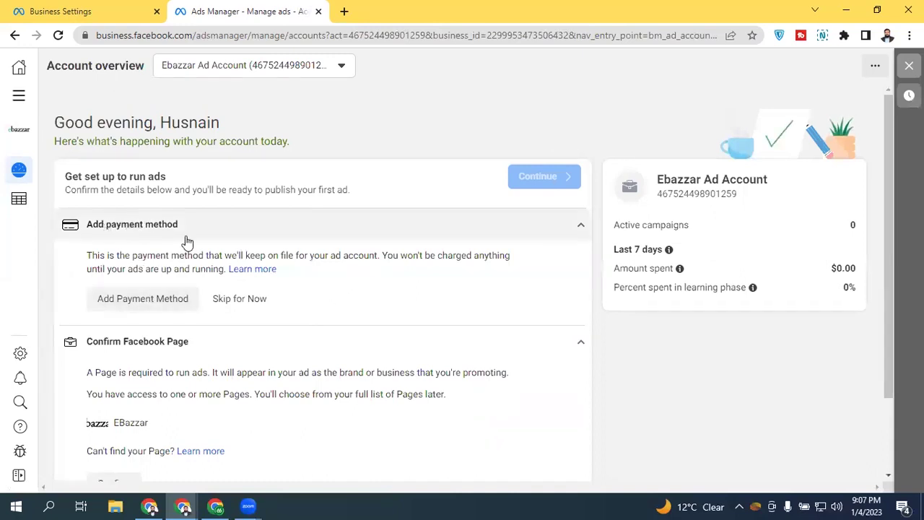
left_click(256, 298)
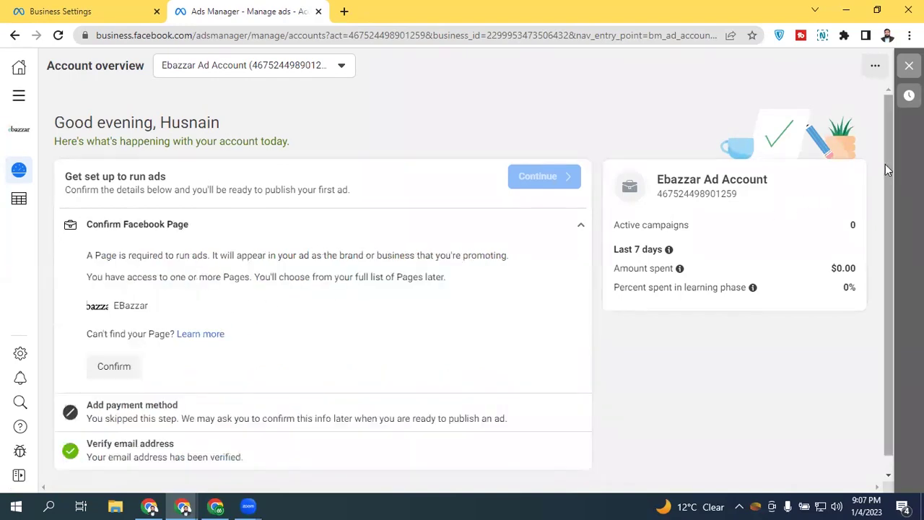
left_click_drag(883, 167, 886, 185)
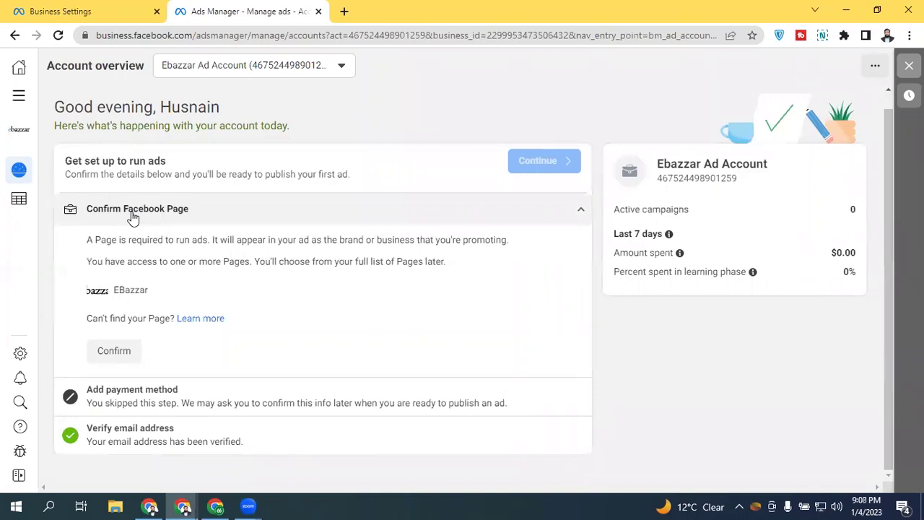
left_click(126, 354)
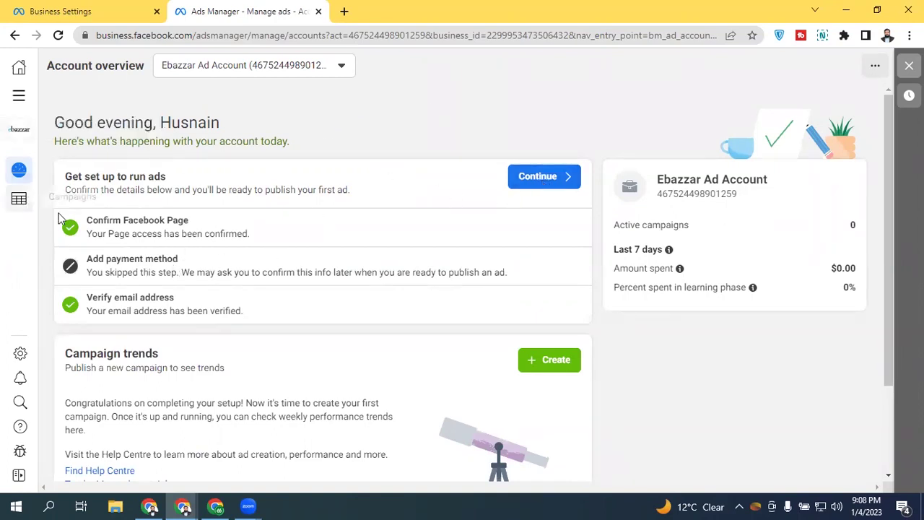
- Open the ad account's billing and examine its payment activity and payment settings
left_click_drag(886, 197, 888, 130)
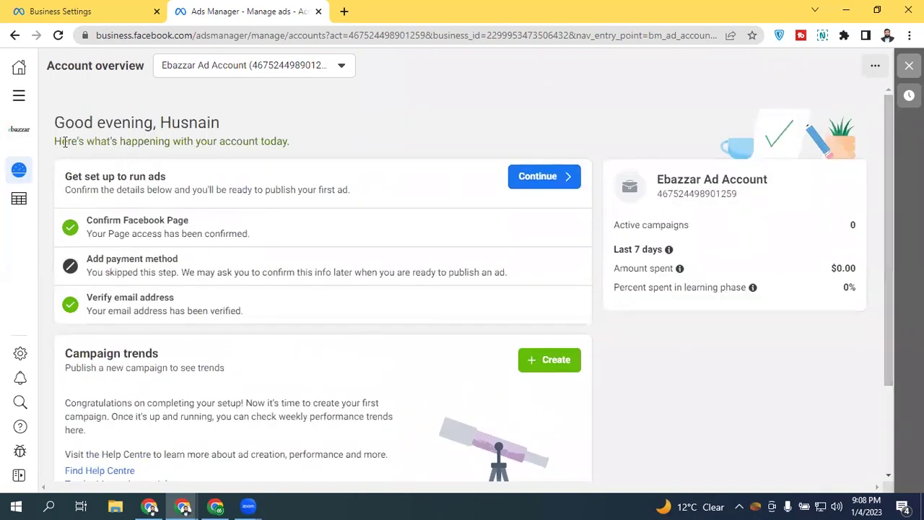
left_click(19, 97)
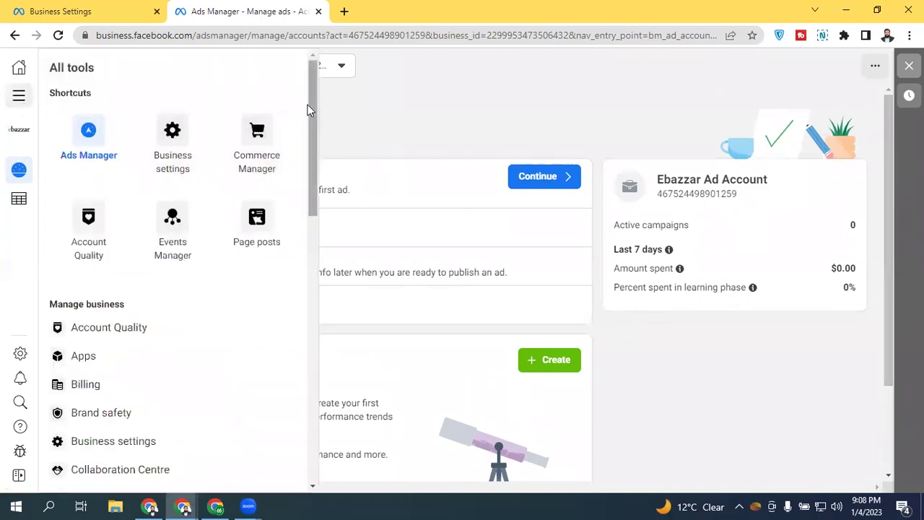
scroll(311, 106, "down", 1)
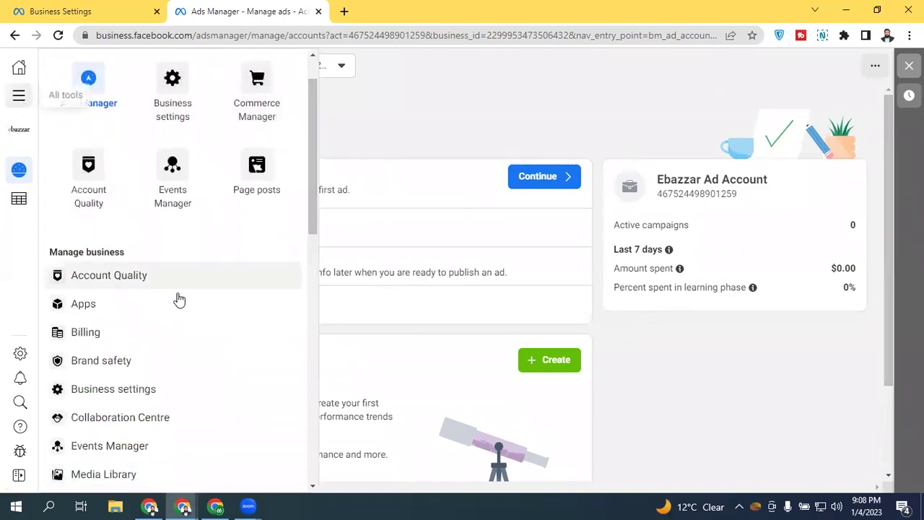
left_click(119, 335)
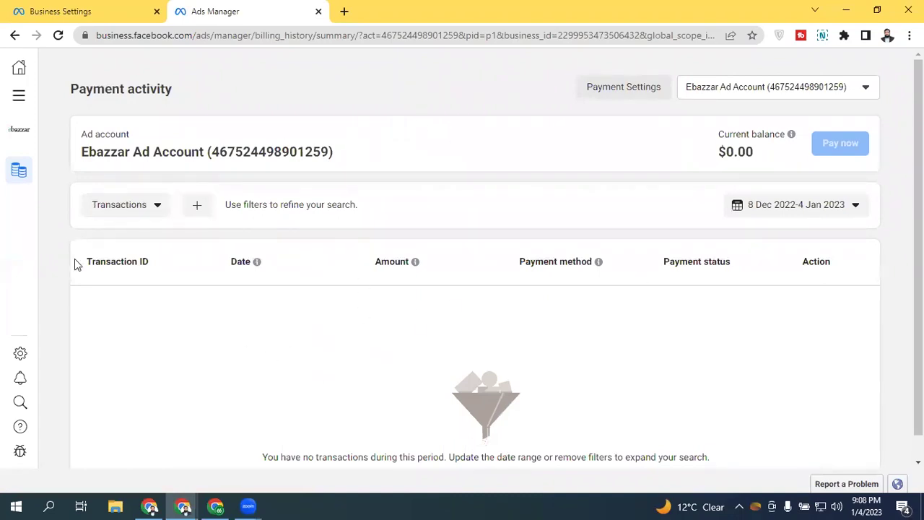
scroll(692, 368, "down", 1)
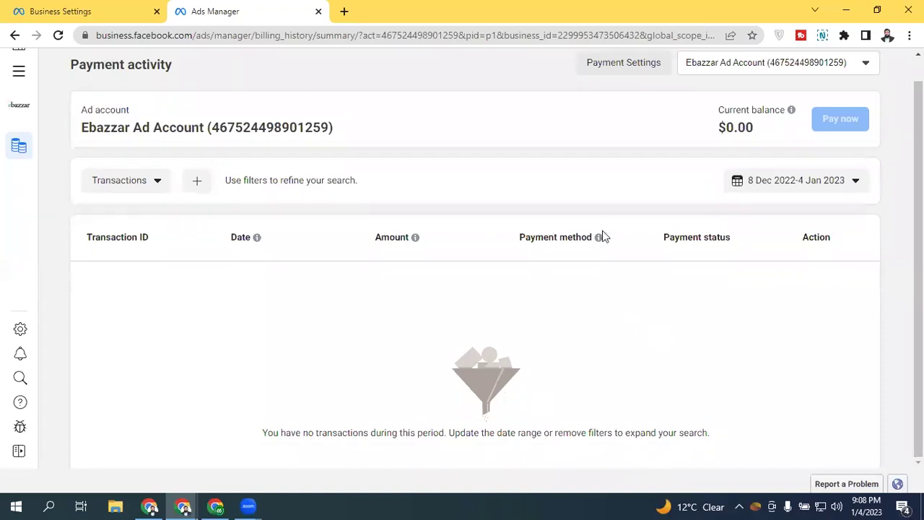
scroll(677, 119, "up", 1)
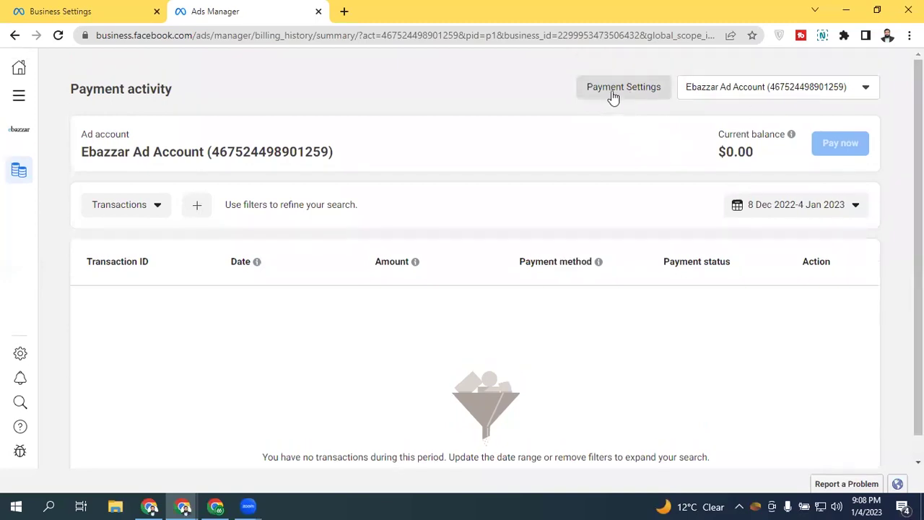
left_click(628, 95)
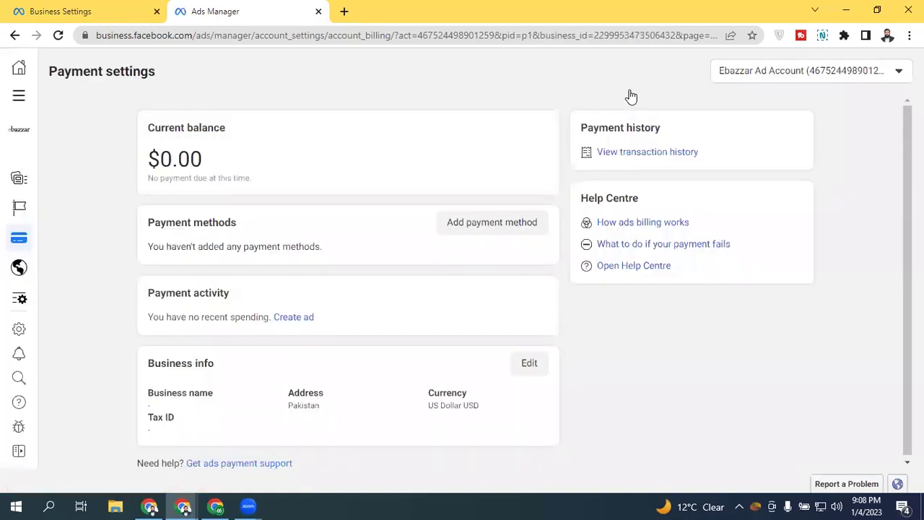
scroll(415, 289, "down", 1)
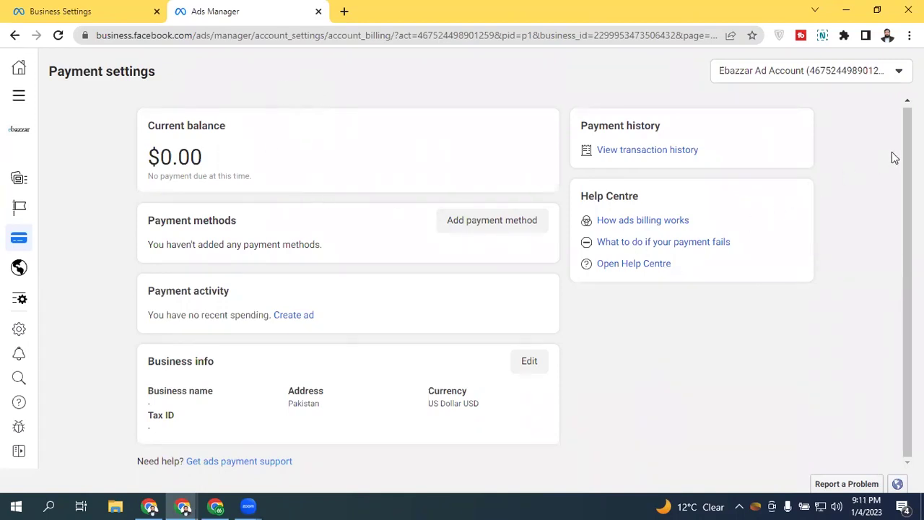
scroll(876, 132, "up", 1)
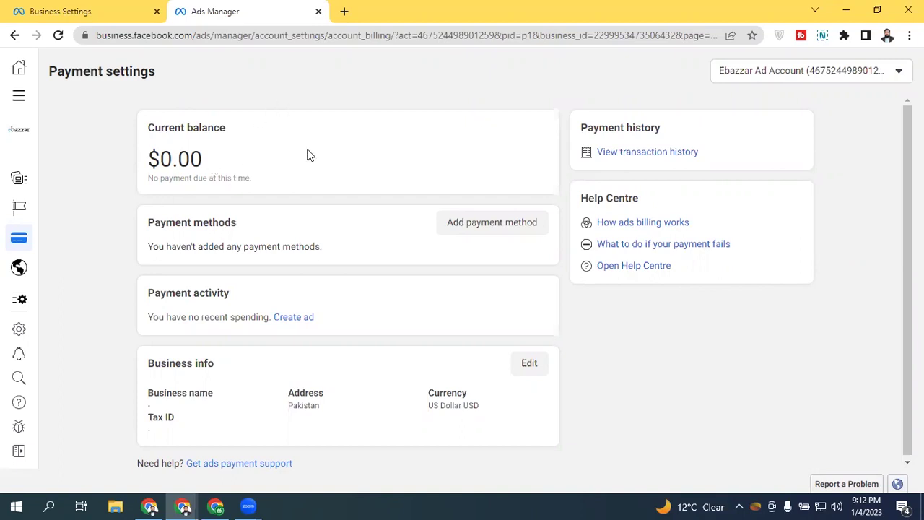
- Go back from the payment settings to the campaigns overview in Ads Manager
left_click(19, 102)
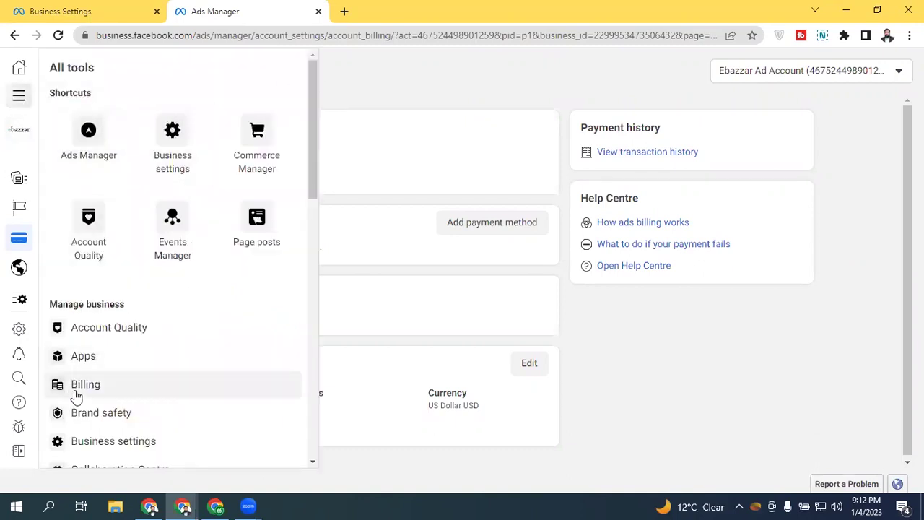
left_click(444, 161)
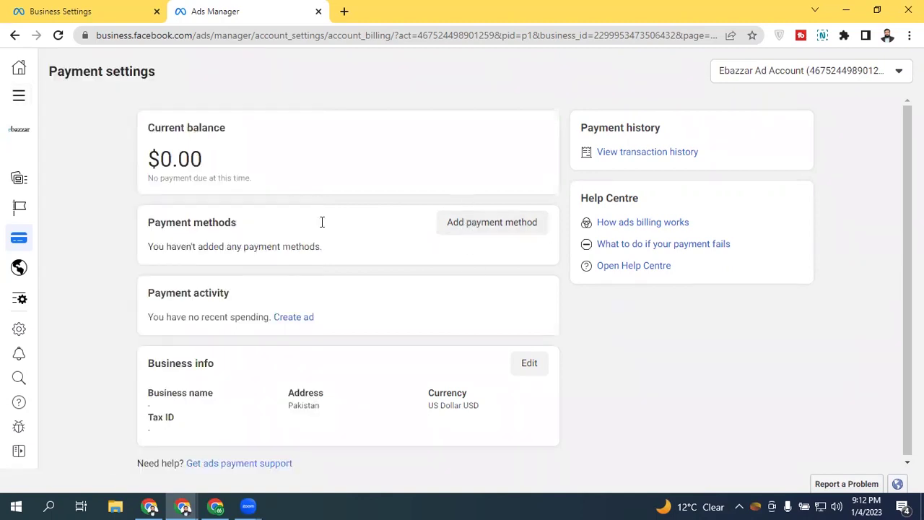
left_click(21, 101)
left_click(84, 148)
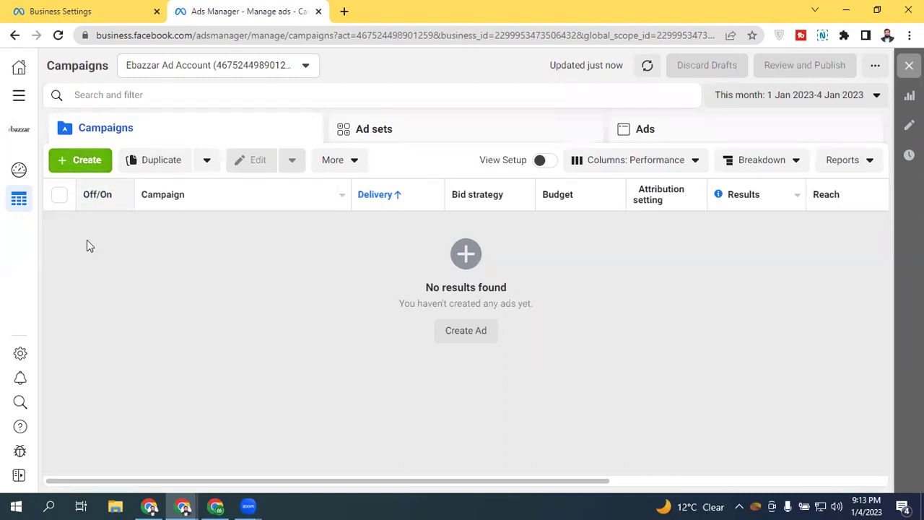
- Start a new campaign, dismiss the notice about simplified objectives, and choose Sales as the campaign objective
left_click(84, 164)
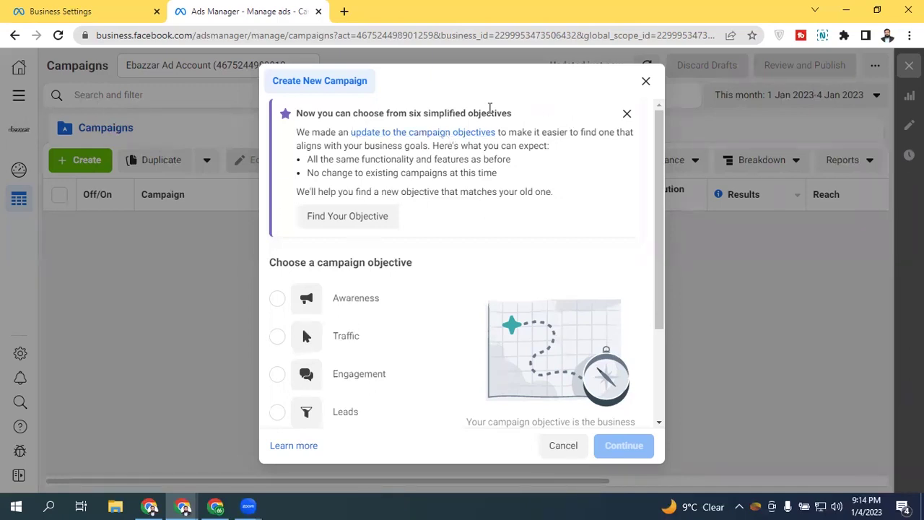
left_click(626, 114)
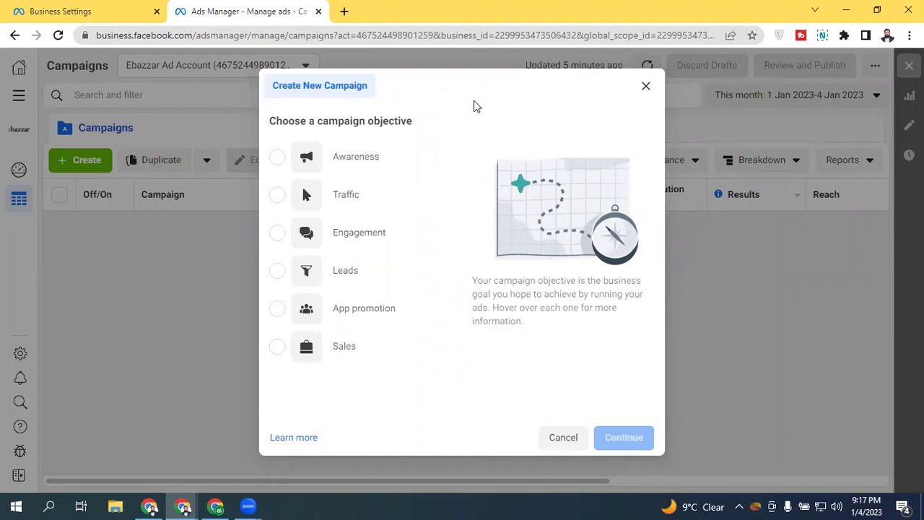
mouse_move(408, 342)
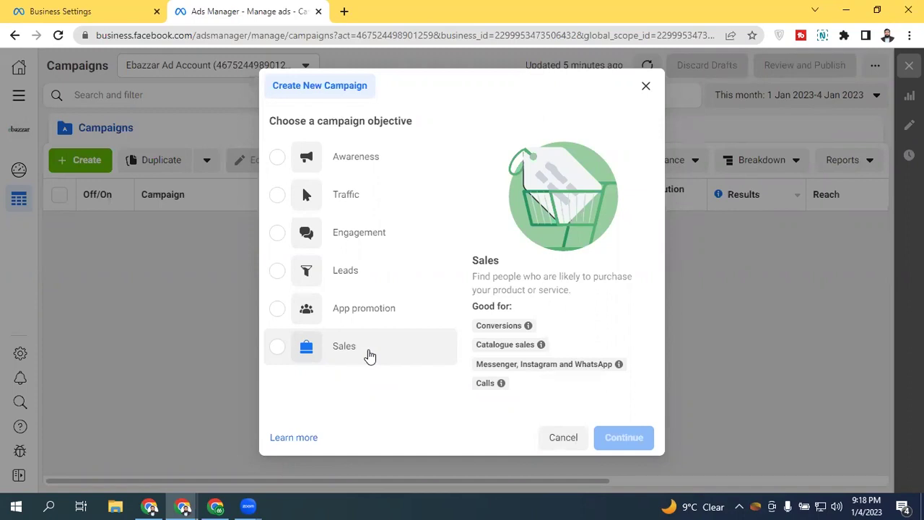
left_click(368, 355)
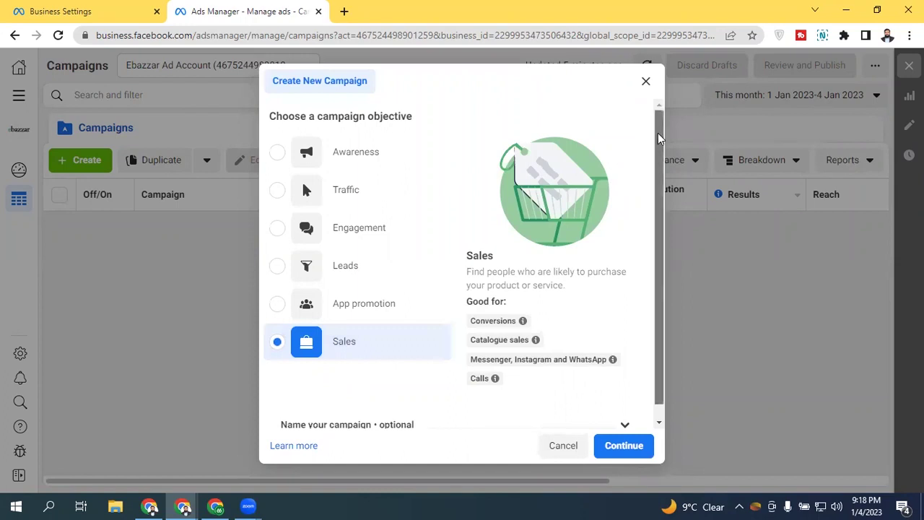
- Examine the optional name fields for the new campaign, its ad set and its ad, and collapse them again
scroll(660, 140, "down", 1)
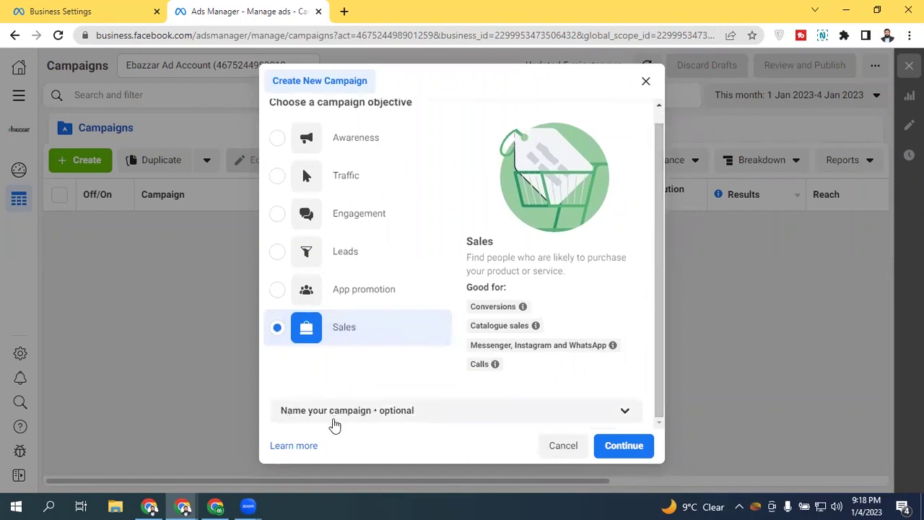
left_click(339, 410)
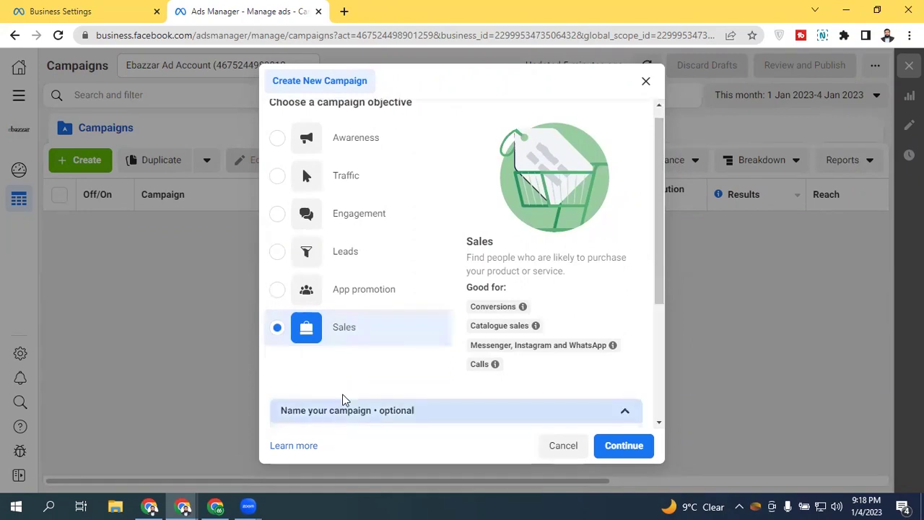
left_click_drag(659, 158, 659, 283)
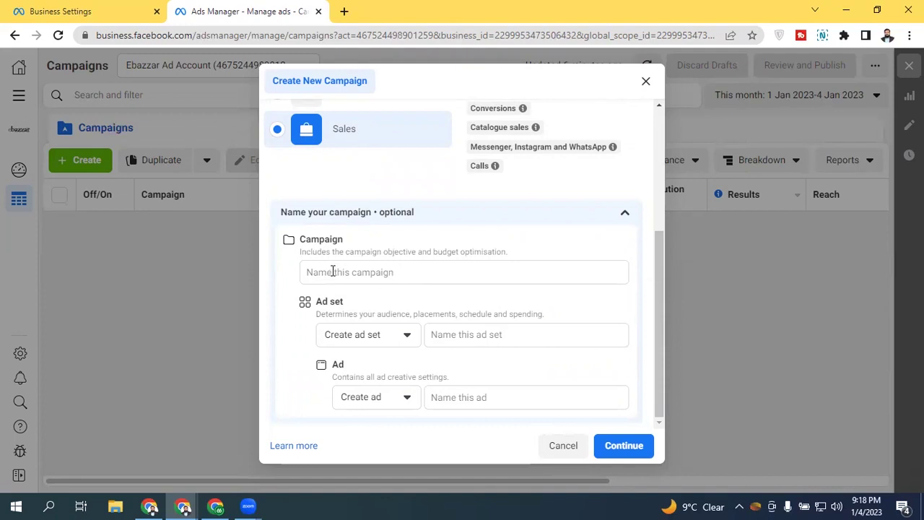
left_click(624, 211)
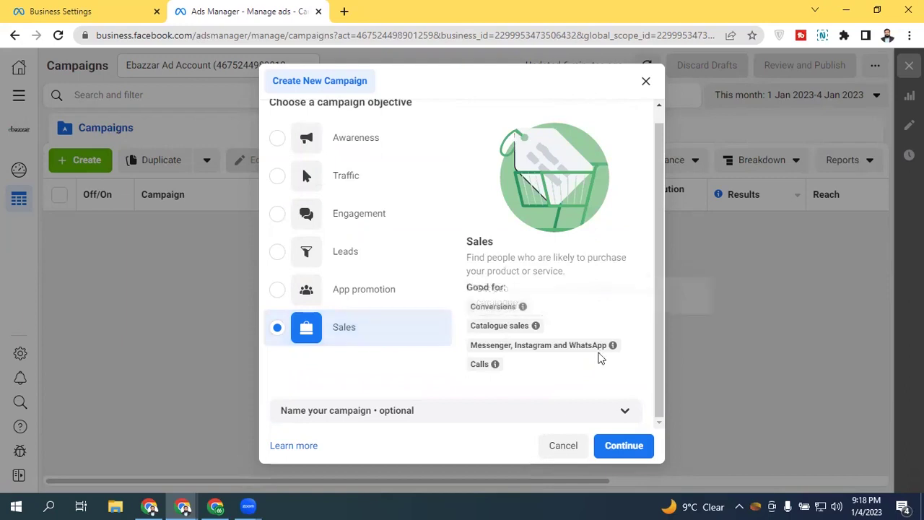
- Continue to the setup of the new Sales campaign and dismiss the recommendation to try a Leads campaign
left_click(629, 447)
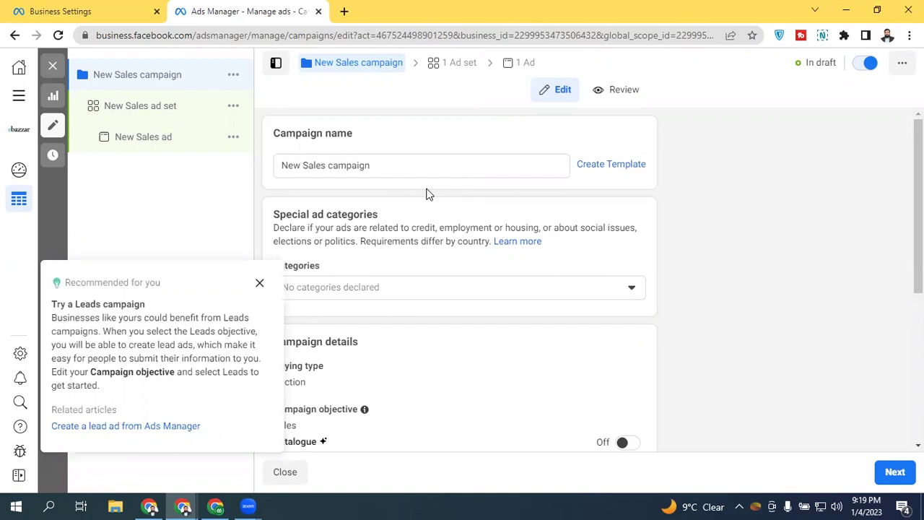
left_click(258, 284)
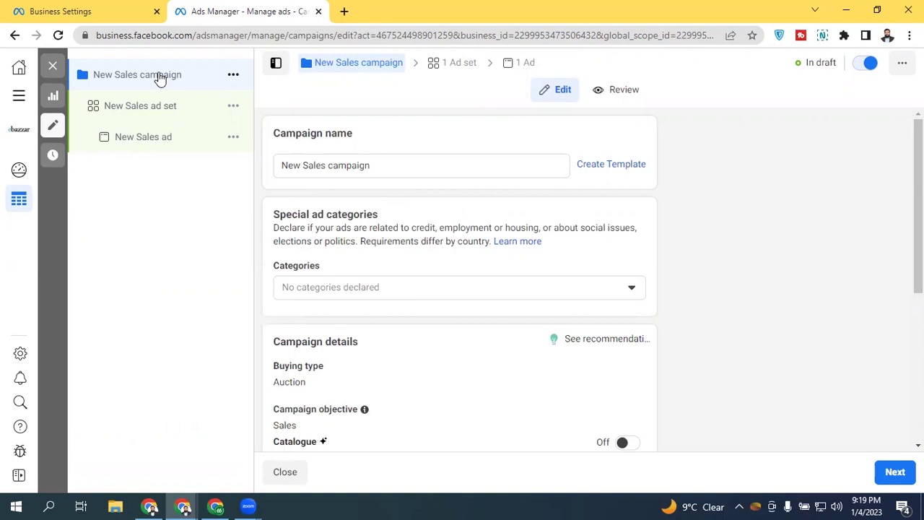
- Rename the campaign as "First Campaign For T-Shirt Sale"
triple_click(398, 169)
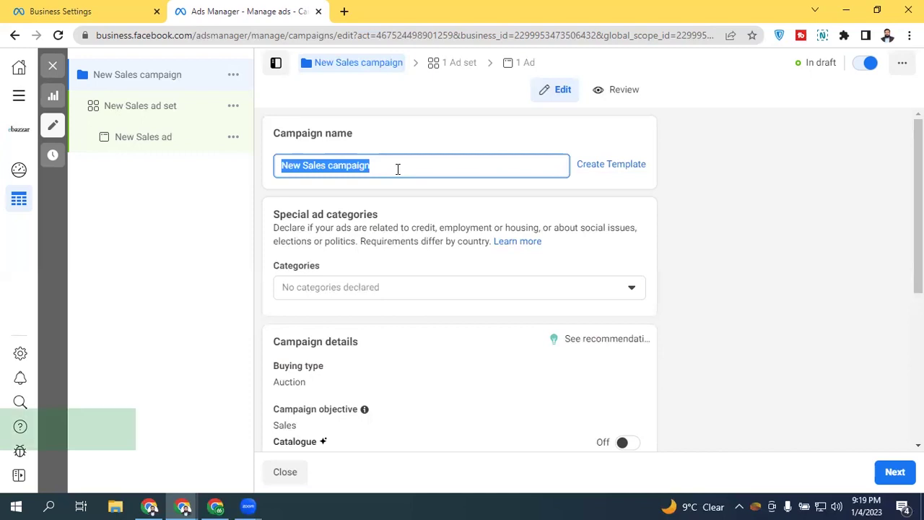
type("First ")
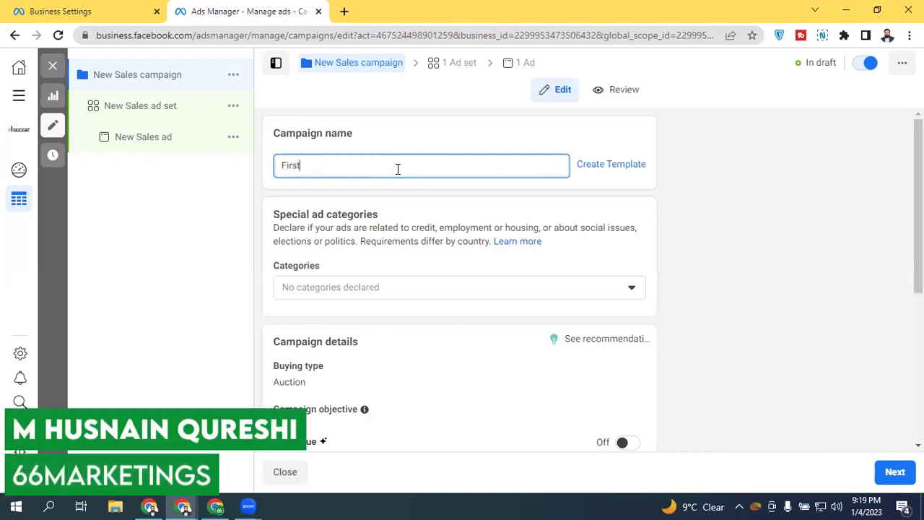
type("Campaign For")
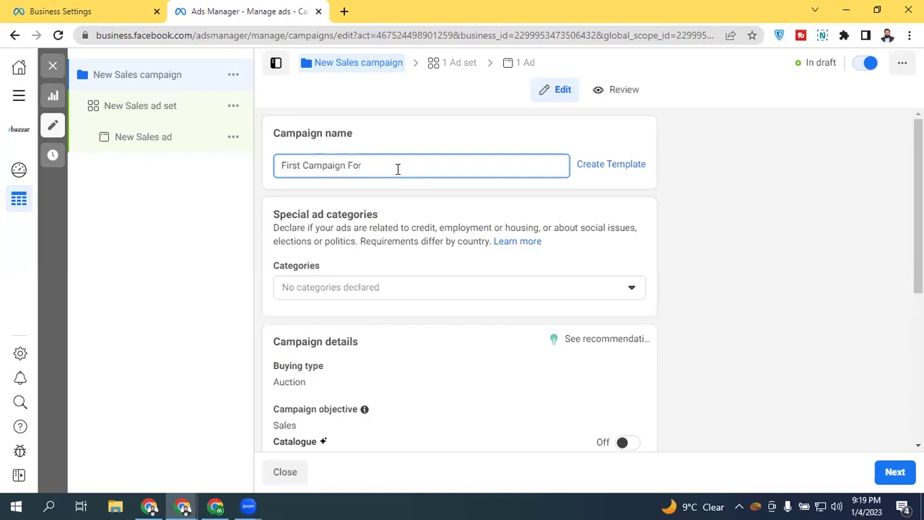
type(" T-Shirt ")
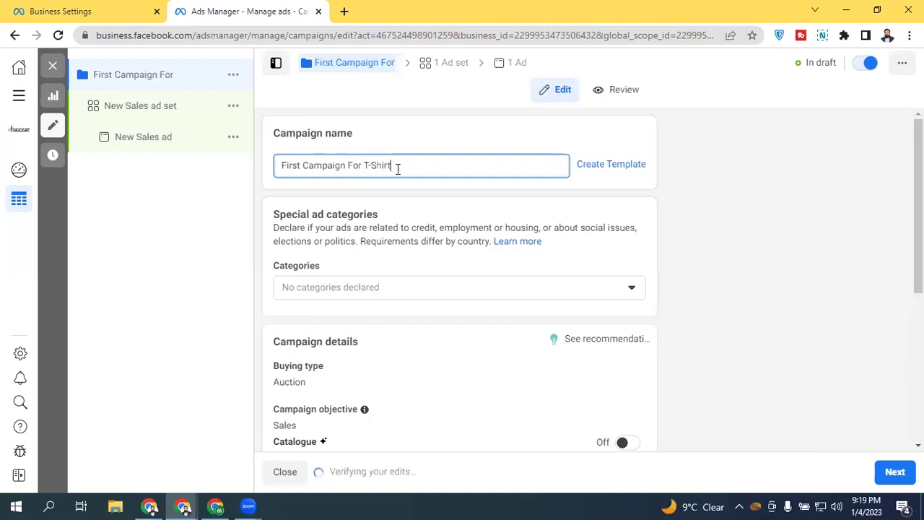
type("Sale")
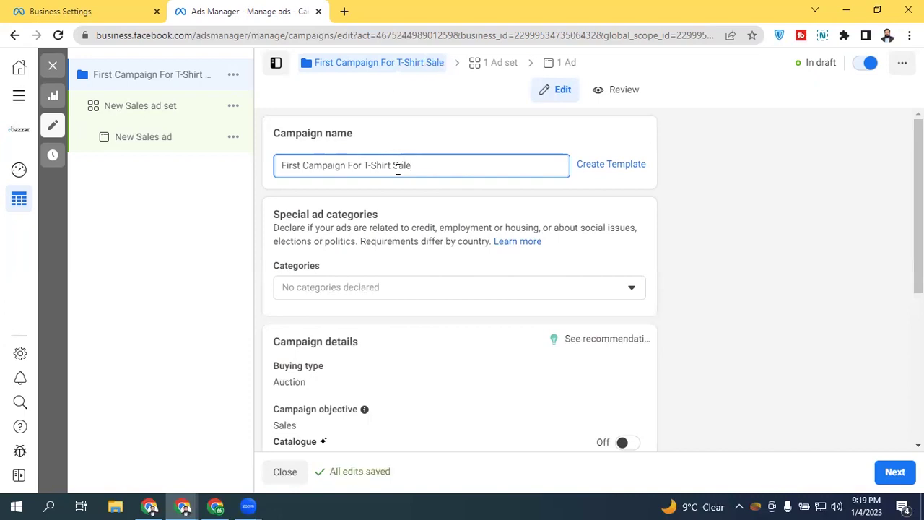
- Clear the campaign name and enter "Retargeting" instead
key("BackSpace")
key("BackSpace")
key("BackSpace")
key("BackSpace")
key("BackSpace")
key("BackSpace")
key("BackSpace")
key("BackSpace")
key("BackSpace")
key("BackSpace")
key("BackSpace")
key("BackSpace")
key("BackSpace")
key("BackSpace")
key("BackSpace")
key("BackSpace")
key("BackSpace")
key("BackSpace")
key("BackSpace")
key("BackSpace")
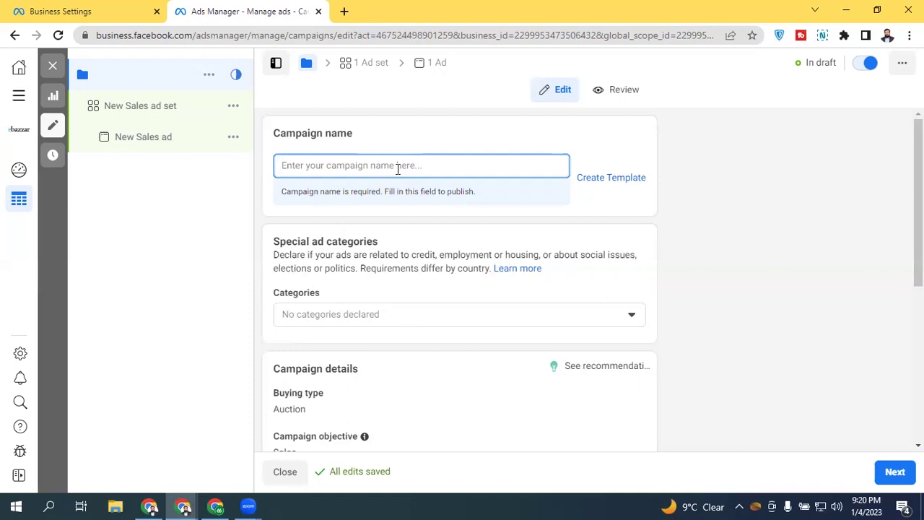
type("Retarf")
type("et")
key("BackSpace")
key("BackSpace")
type("geting")
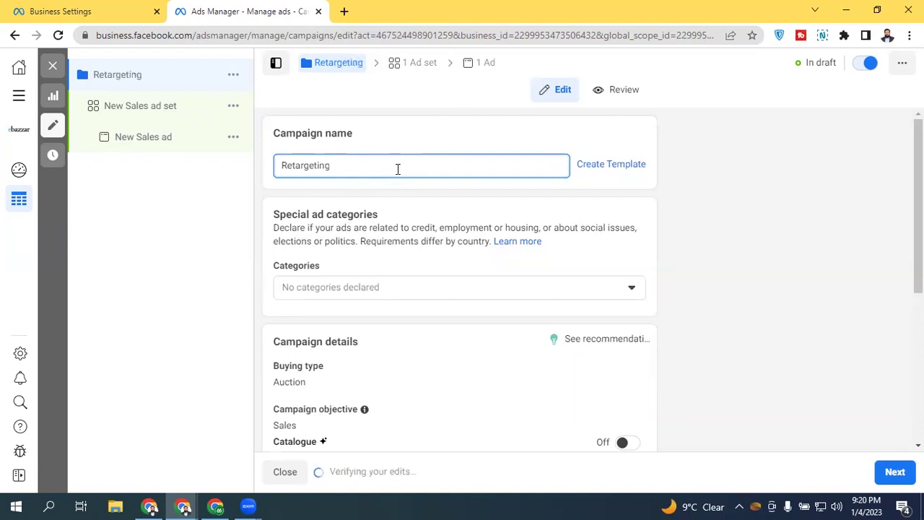
- Replace the campaign name with "1st_Campaign_For_T-Shirts(Cold_Aud)"
key("BackSpace")
key("BackSpace")
key("BackSpace")
key("BackSpace")
key("BackSpace")
key("BackSpace")
key("BackSpace")
key("BackSpace")
key("BackSpace")
key("BackSpace")
key("BackSpace")
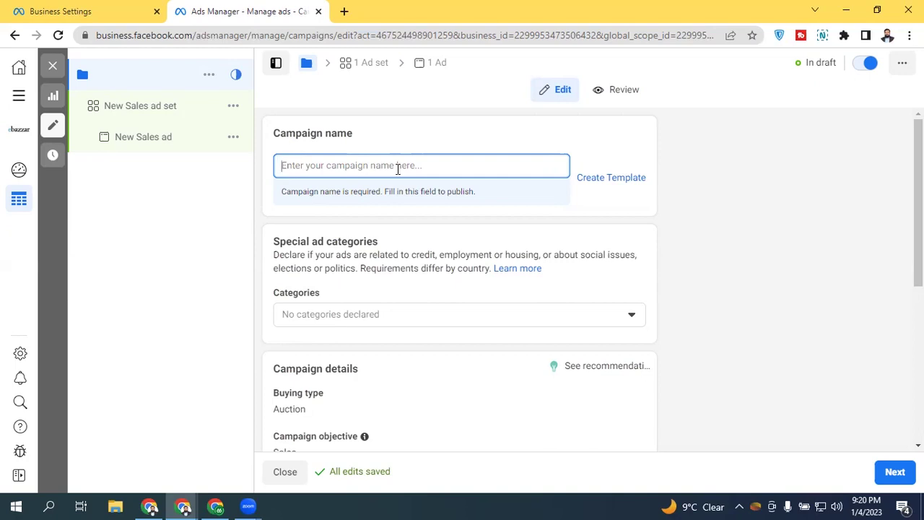
type("T")
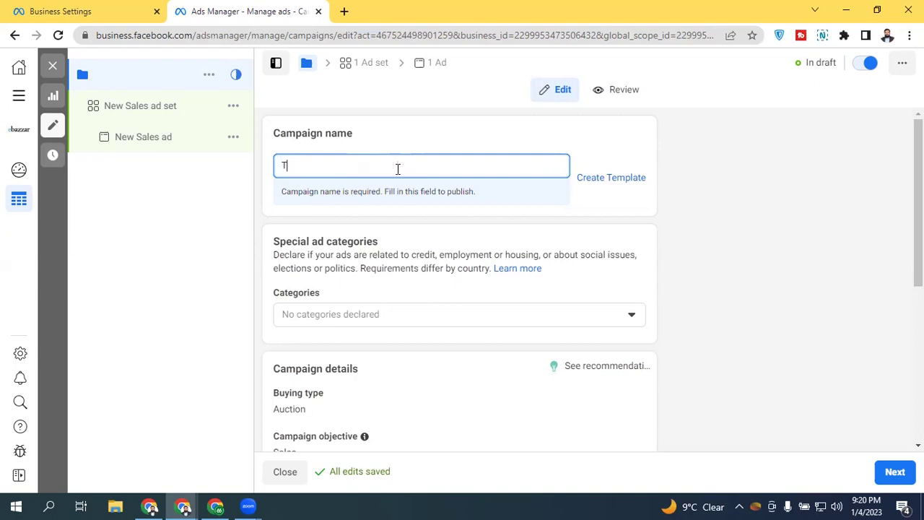
type("-sh")
key("BackSpace")
key("BackSpace")
key("BackSpace")
type("F")
key("BackSpace")
type("1st_C")
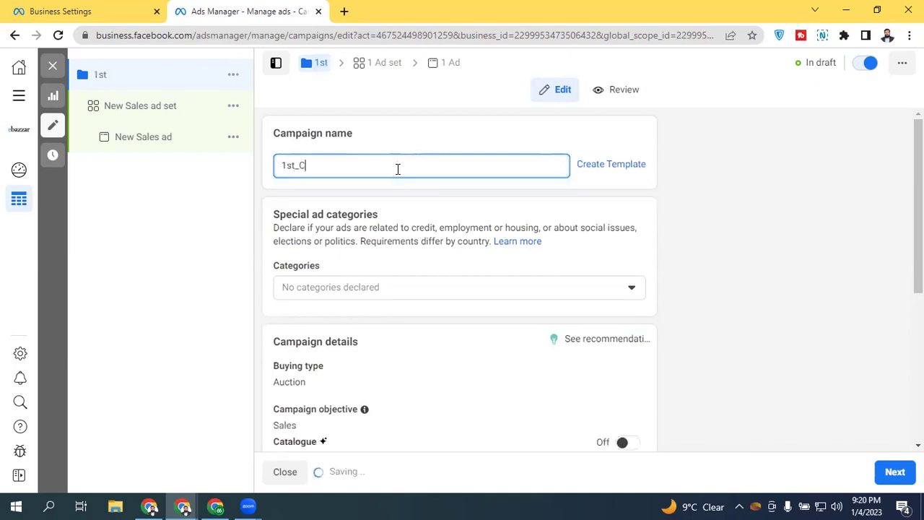
type("ampaign_F")
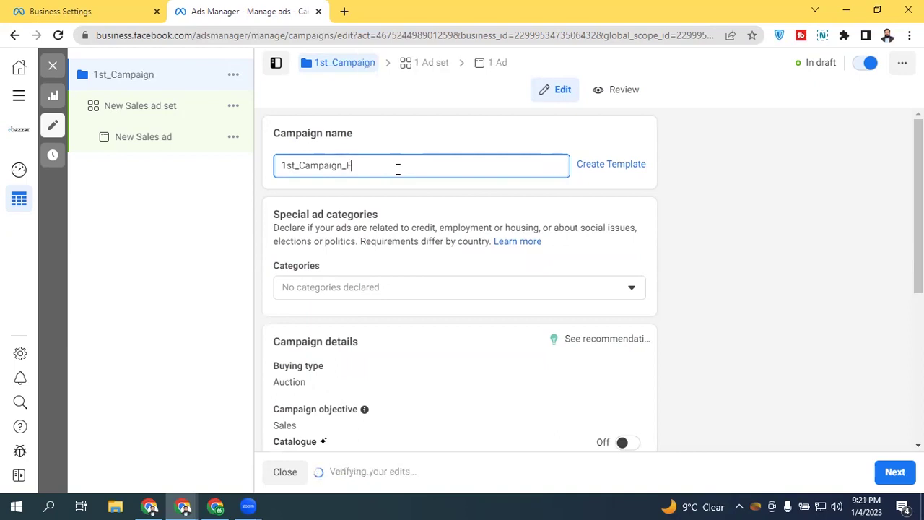
type("or_T-Shirt")
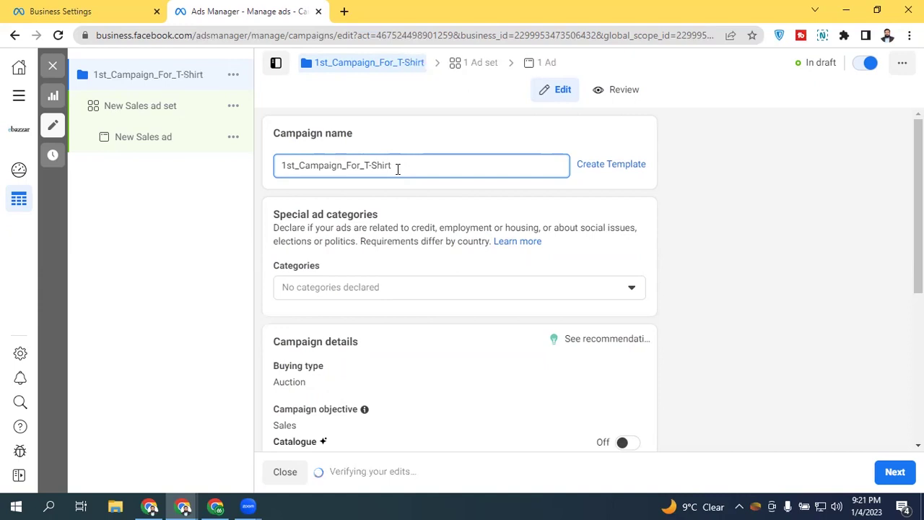
type("s")
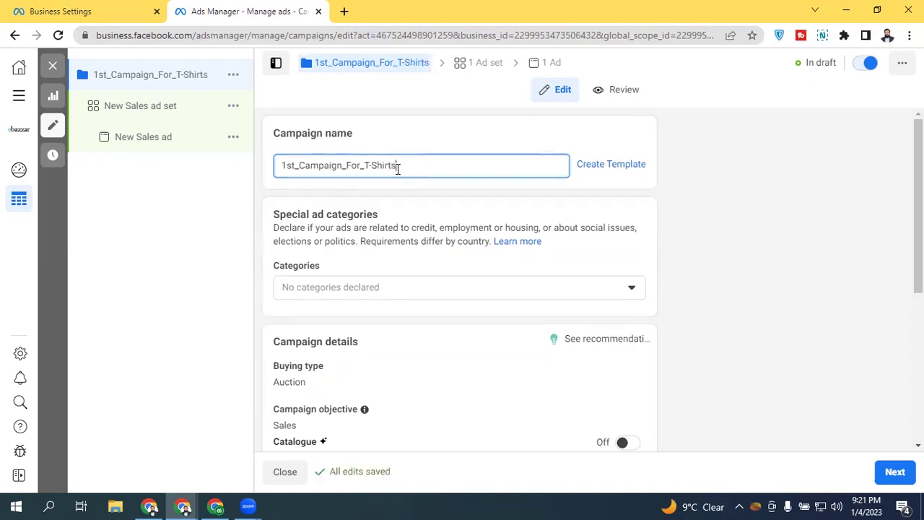
type("_Cold_Aud")
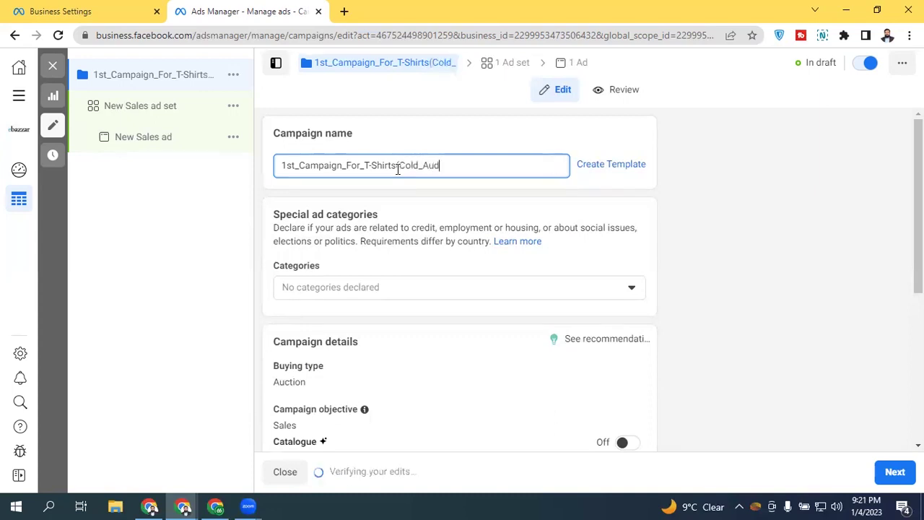
type(")")
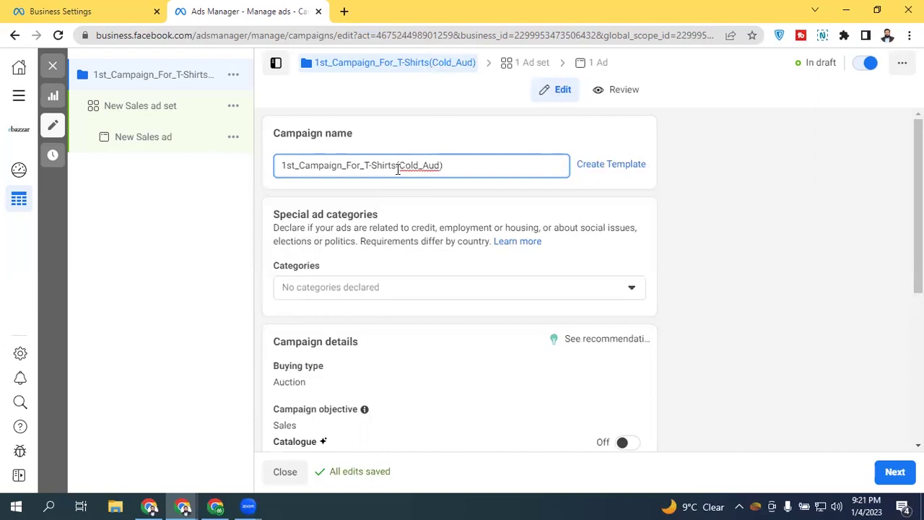
left_click(418, 124)
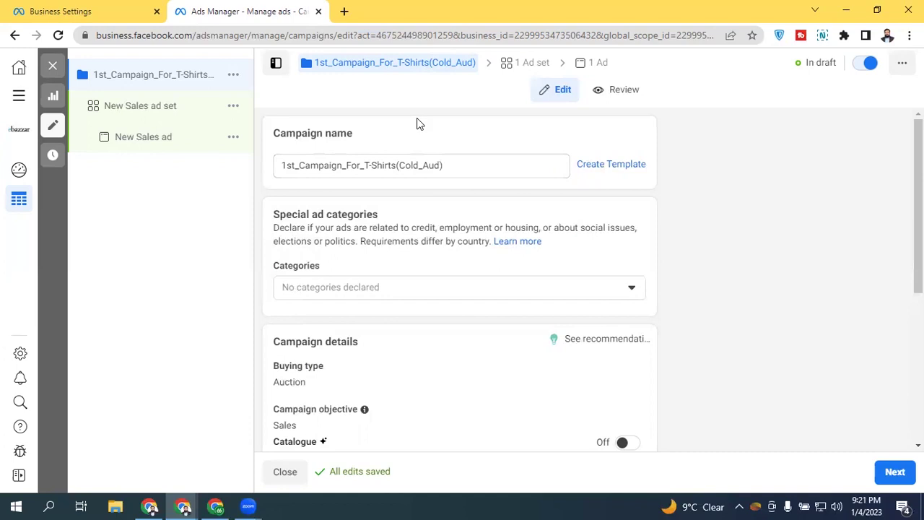
- Try declaring the special ad category "Social issues, elections or politics" for the campaign and remove it again
scroll(917, 216, "down", 1)
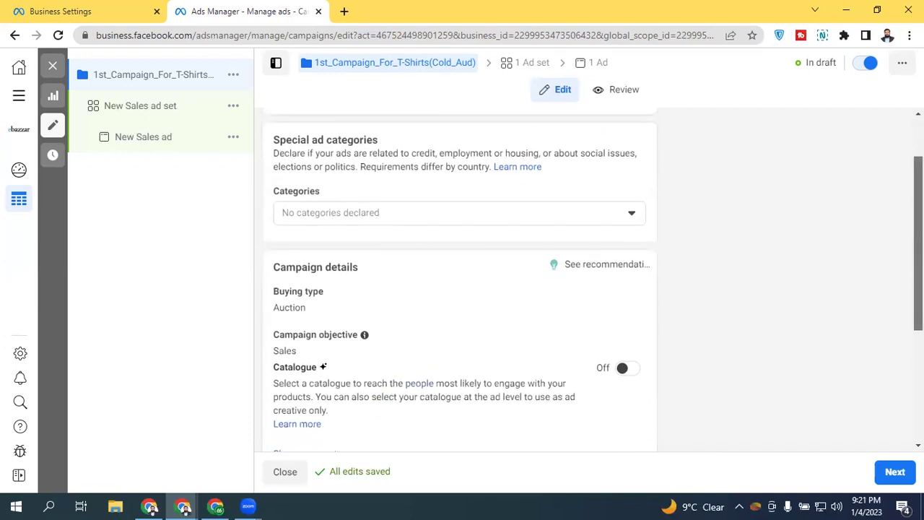
left_click(350, 214)
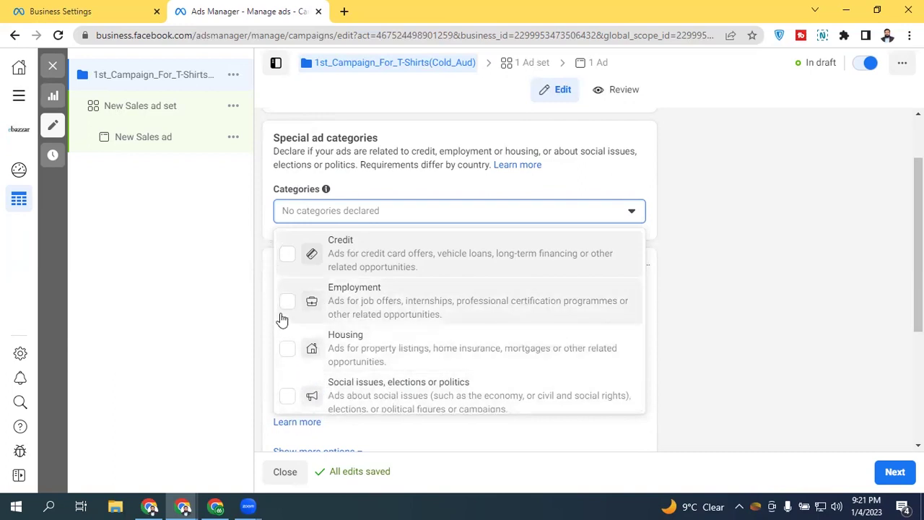
left_click(287, 396)
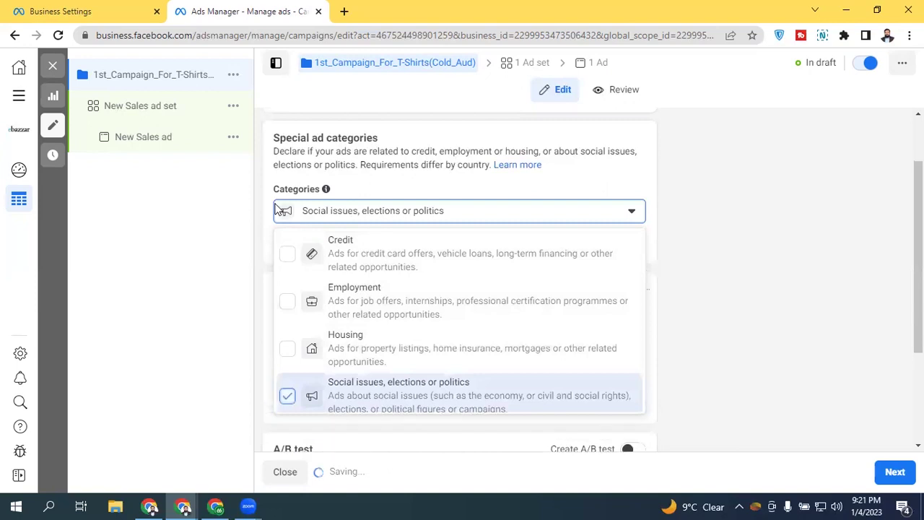
left_click(424, 181)
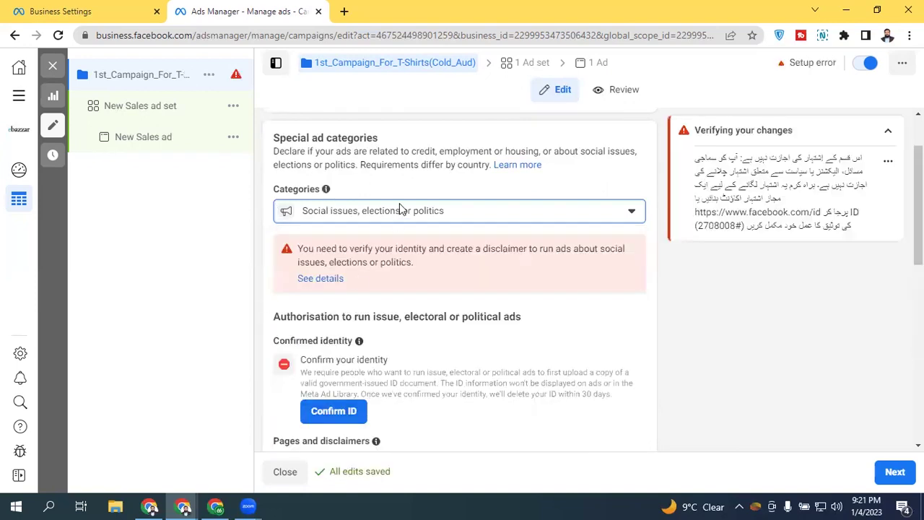
left_click(399, 205)
left_click(285, 389)
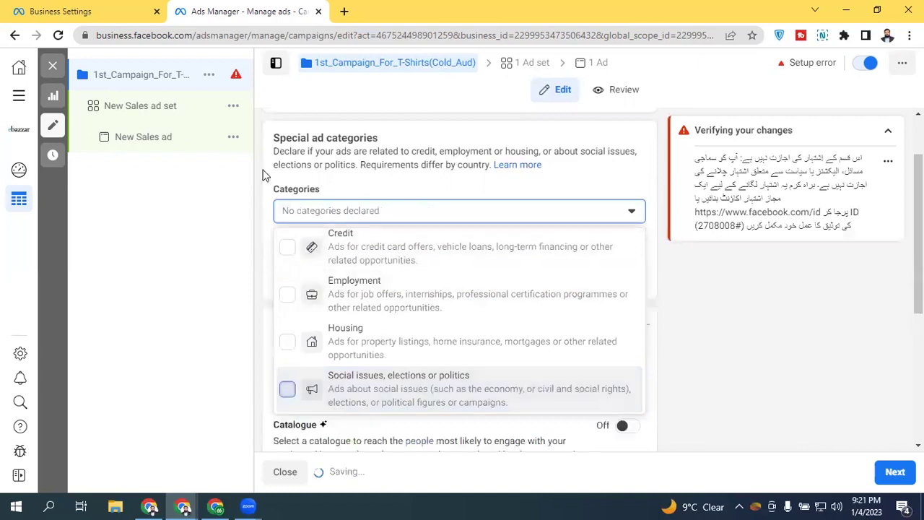
left_click(353, 181)
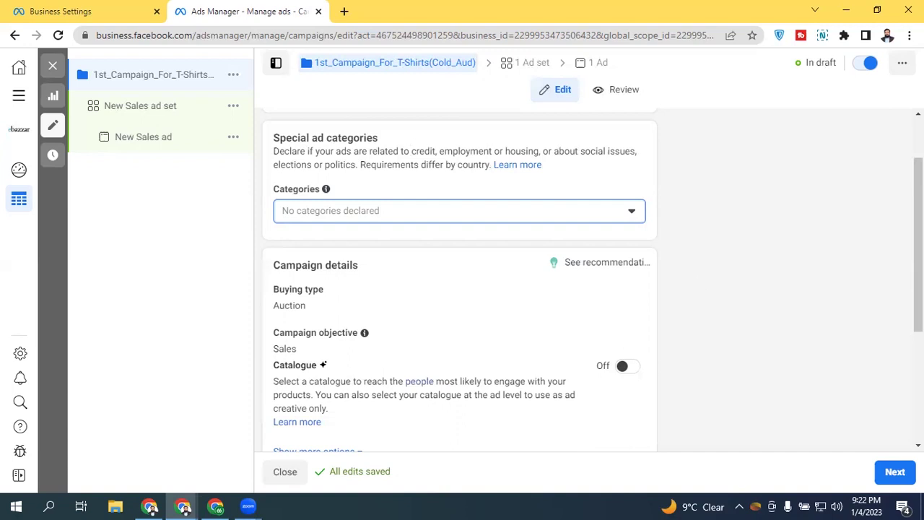
left_click_drag(918, 246, 918, 253)
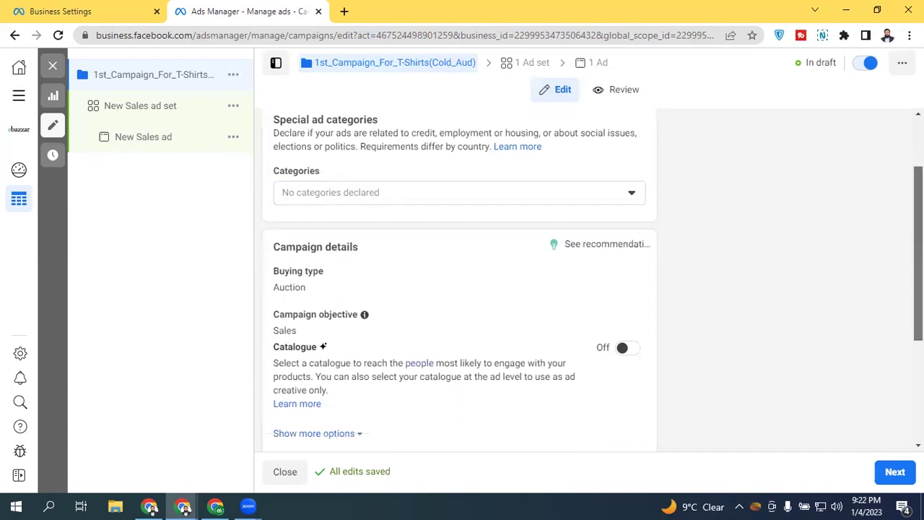
left_click(375, 174)
left_click(370, 149)
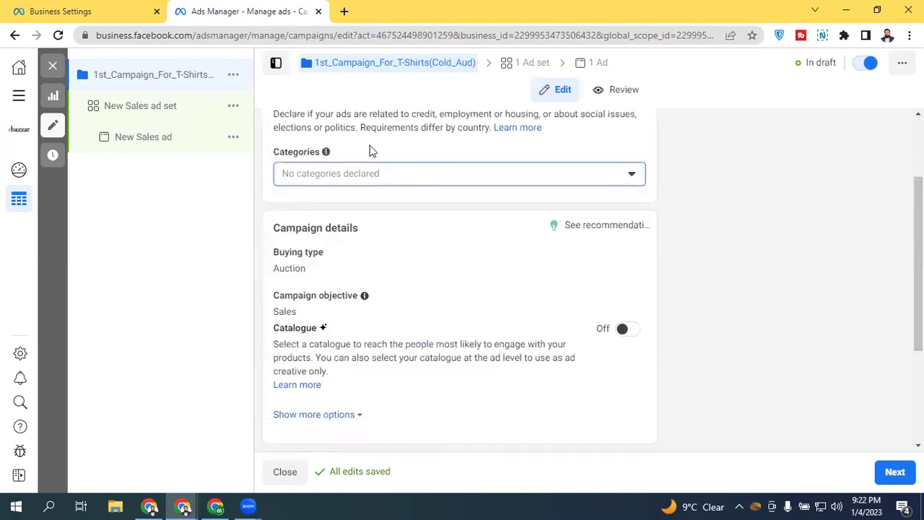
- Try adding a campaign spending limit in the campaign details and remove it again
scroll(371, 149, "down", 2)
scroll(483, 235, "up", 1)
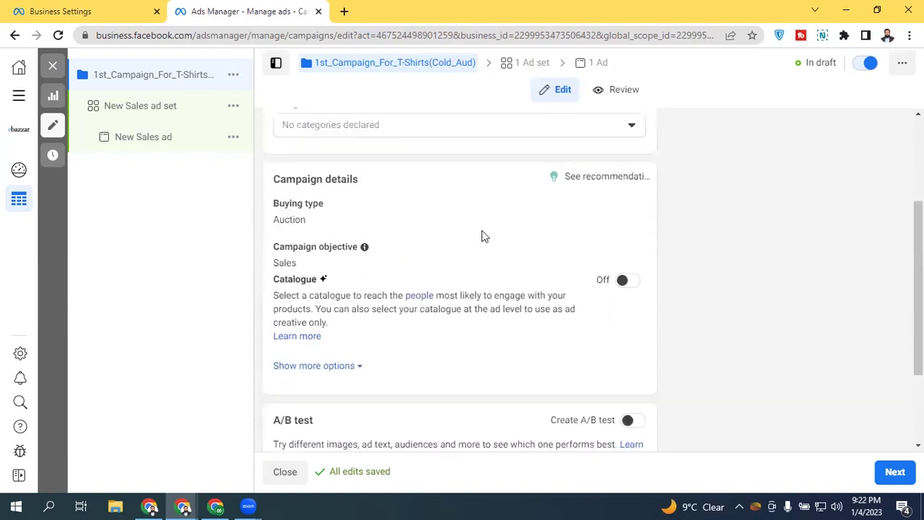
scroll(426, 236, "down", 1)
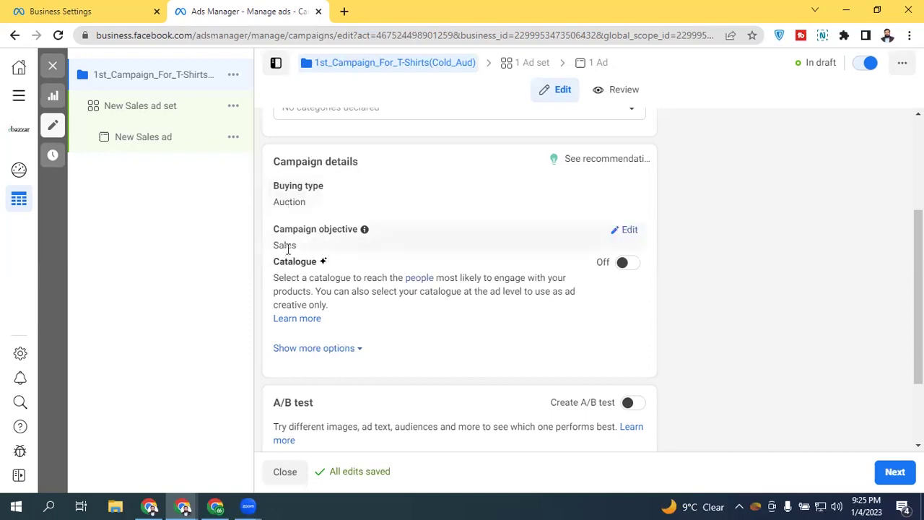
left_click(628, 228)
scroll(309, 227, "down", 1)
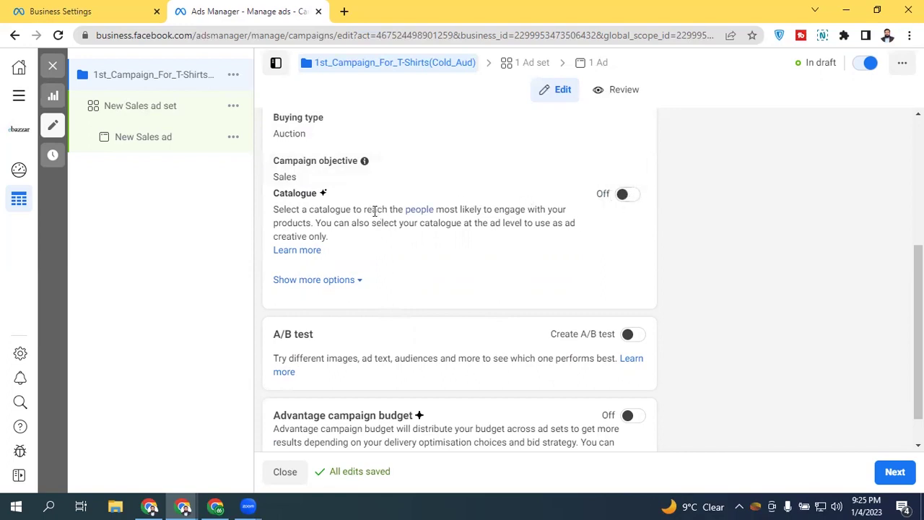
left_click(351, 281)
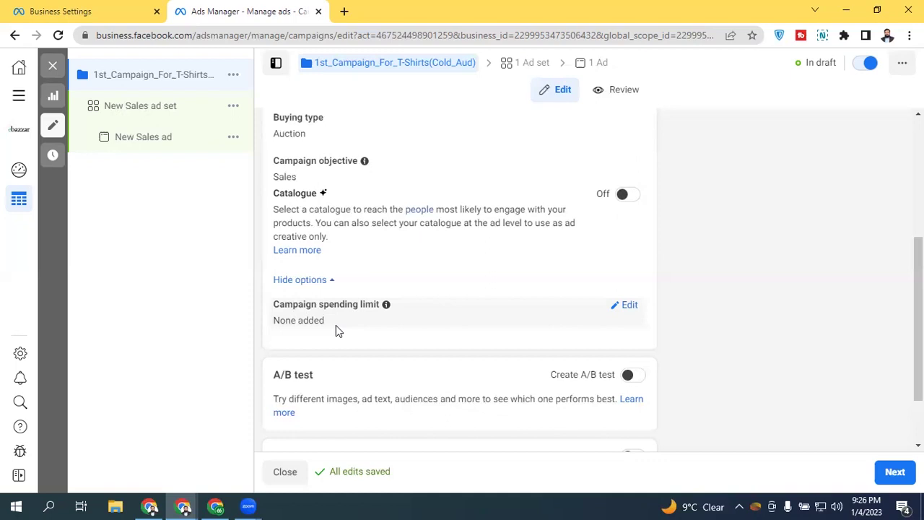
left_click(624, 308)
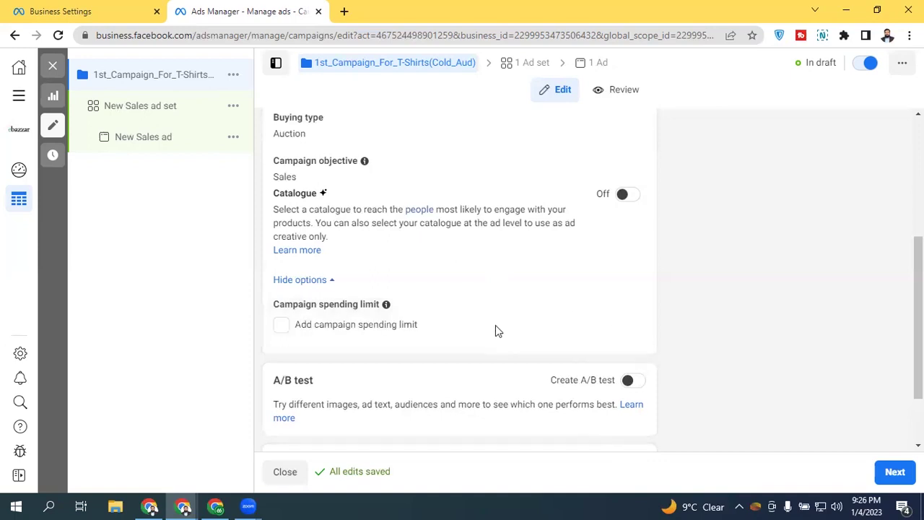
left_click(281, 327)
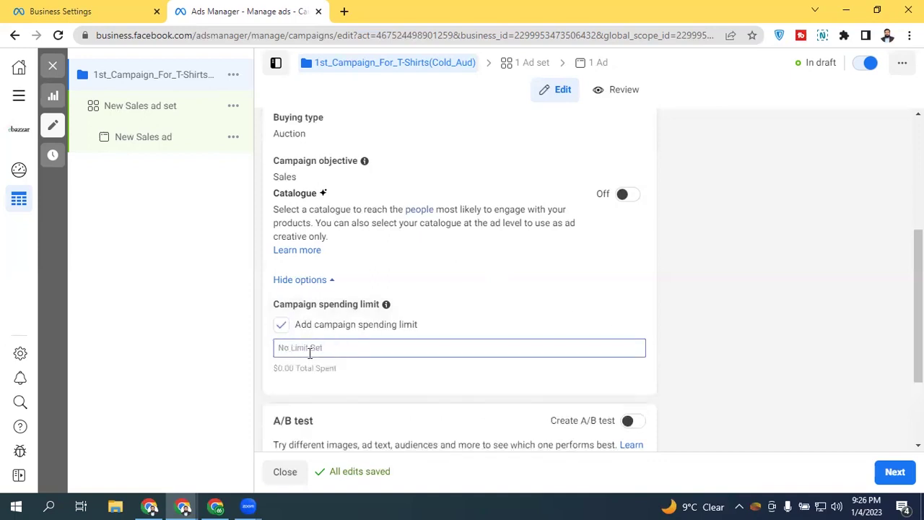
left_click(281, 326)
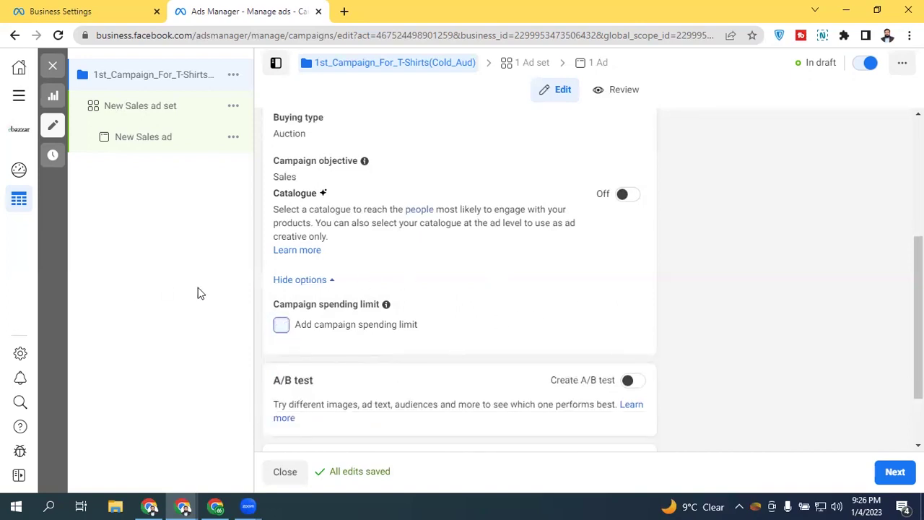
- Leave A/B test and Advantage campaign budget off and proceed from the campaign settings to the new sales ad set
scroll(918, 332, "down", 1)
scroll(458, 279, "down", 1)
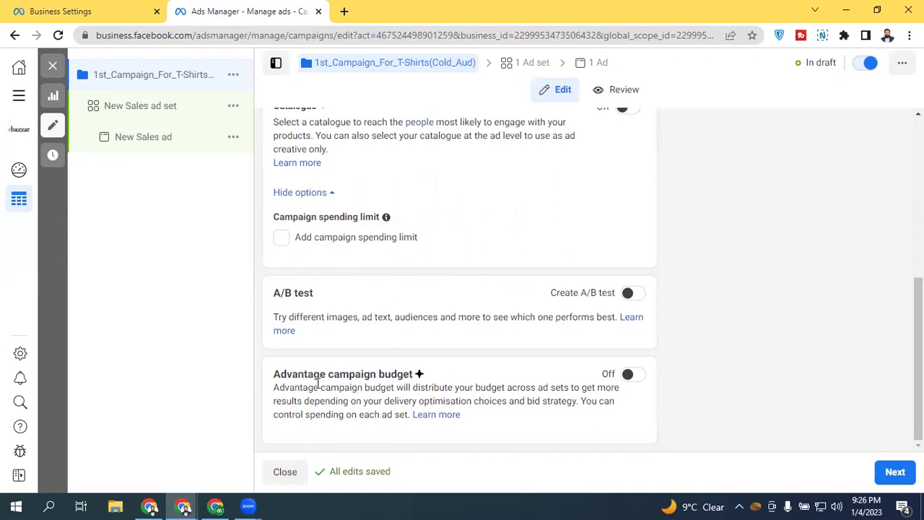
scroll(918, 361, "up", 1)
scroll(918, 361, "down", 1)
left_click(893, 474)
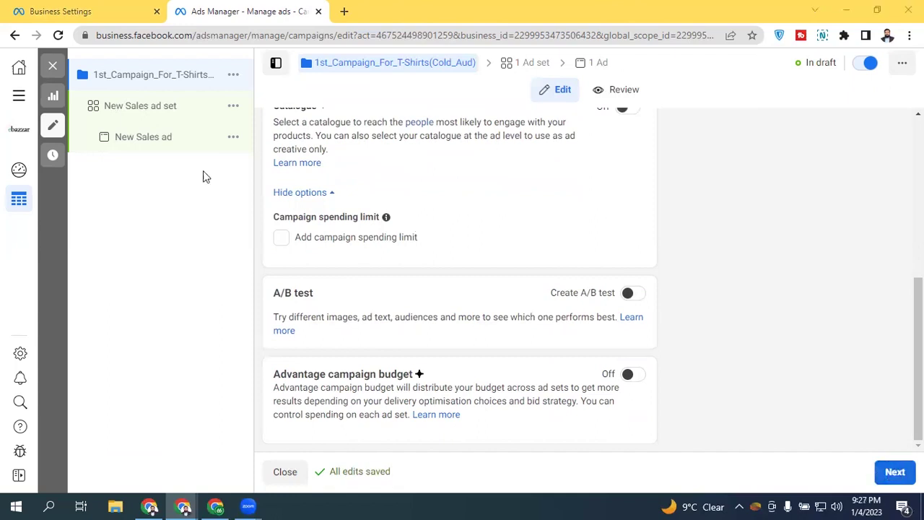
left_click(138, 81)
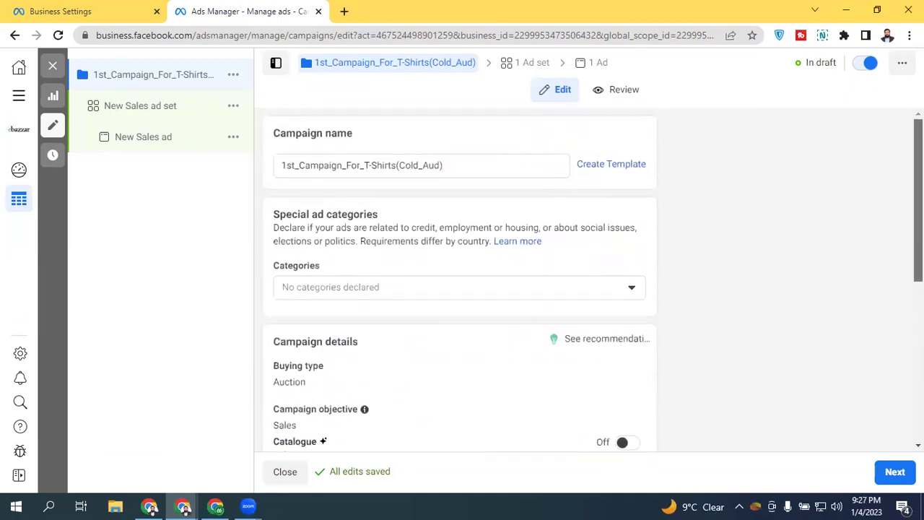
scroll(863, 362, "down", 5)
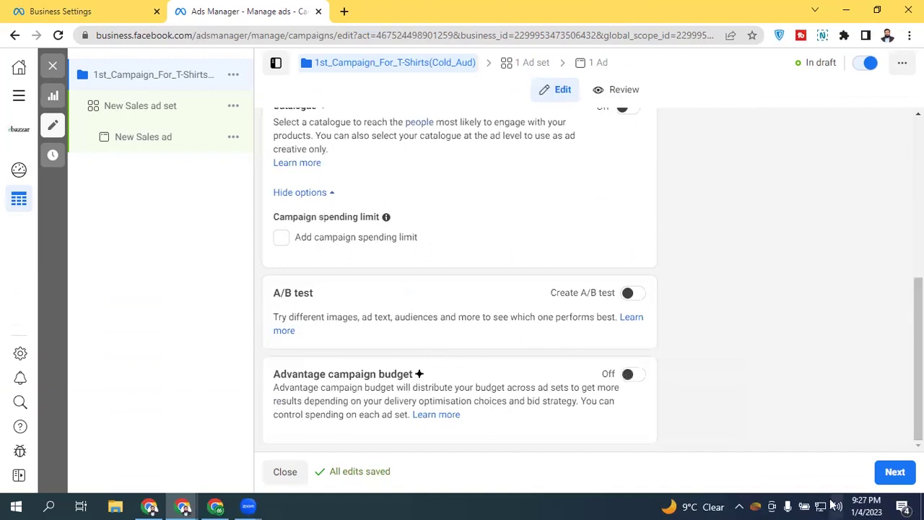
left_click(897, 473)
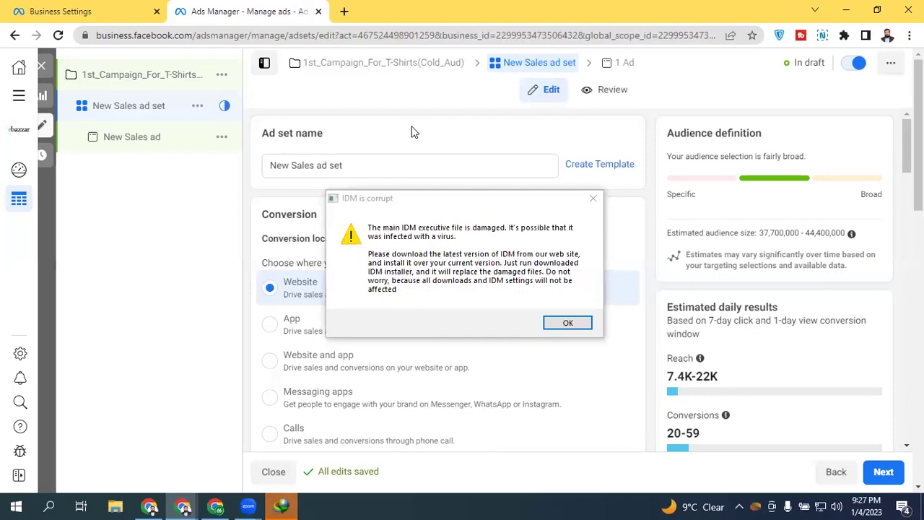
- Dismiss the IDM corruption warning and close the Internet Download Manager page it opened
left_click(592, 198)
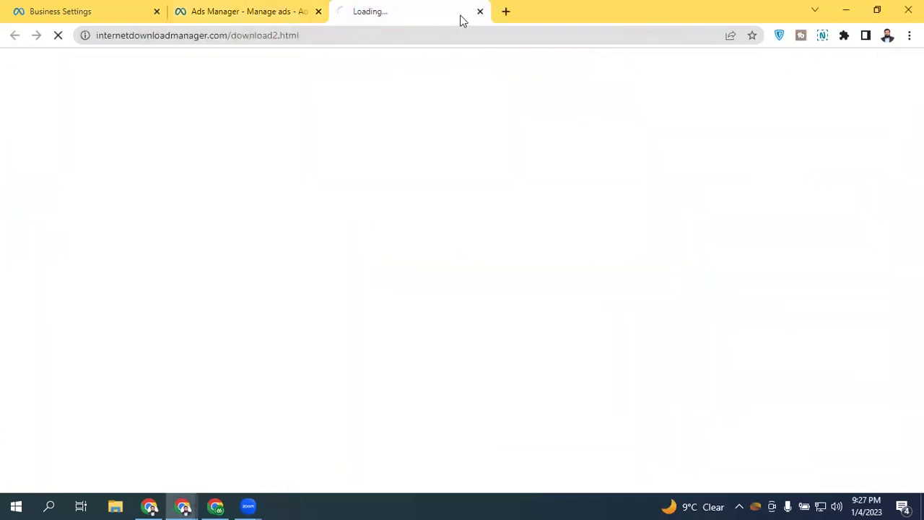
left_click(479, 13)
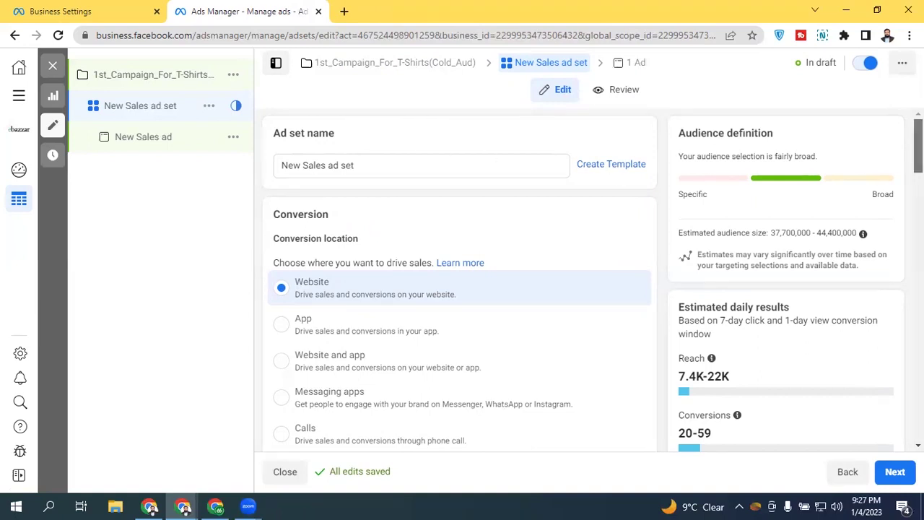
- Examine the ad set's conversion location options and the pixel assigned to it
scroll(459, 289, "down", 1)
scroll(459, 288, "up", 1)
scroll(385, 187, "down", 1)
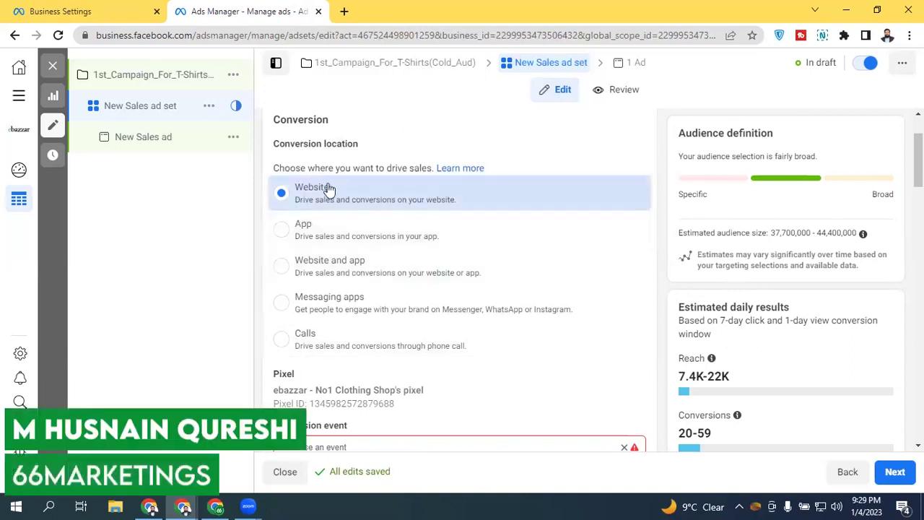
scroll(328, 188, "down", 1)
scroll(455, 217, "down", 2)
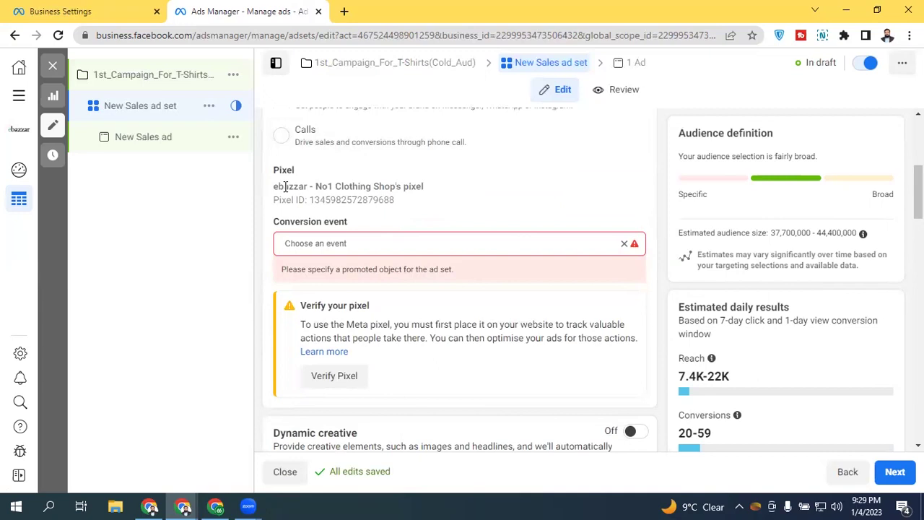
left_click_drag(297, 186, 478, 188)
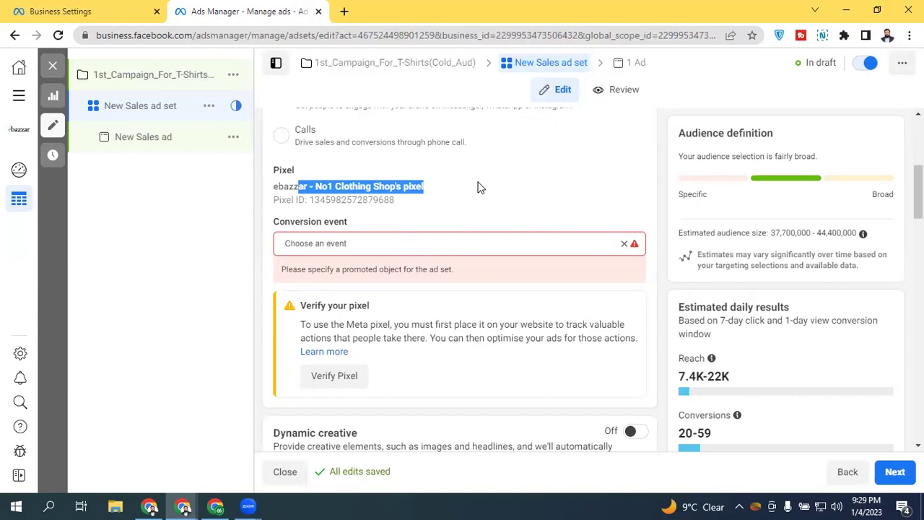
left_click(480, 187)
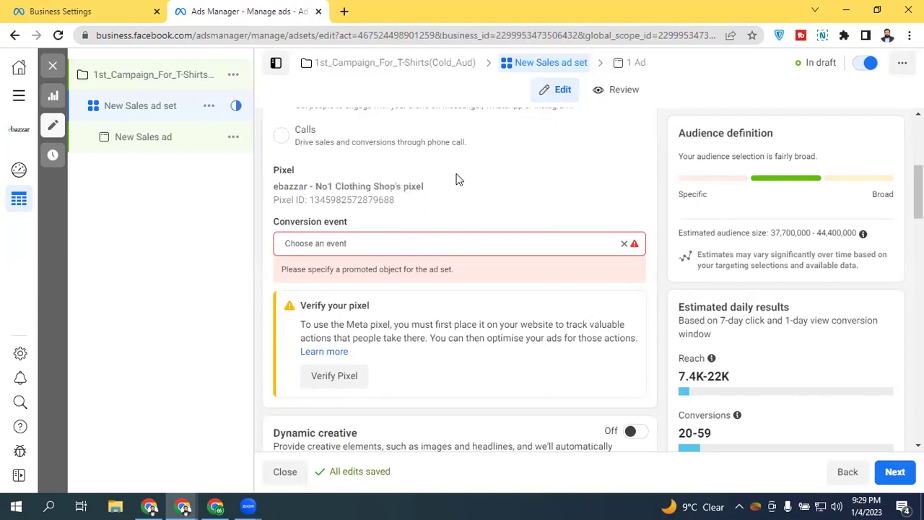
- Choose Purchase as the conversion event for the ad set
left_click(326, 243)
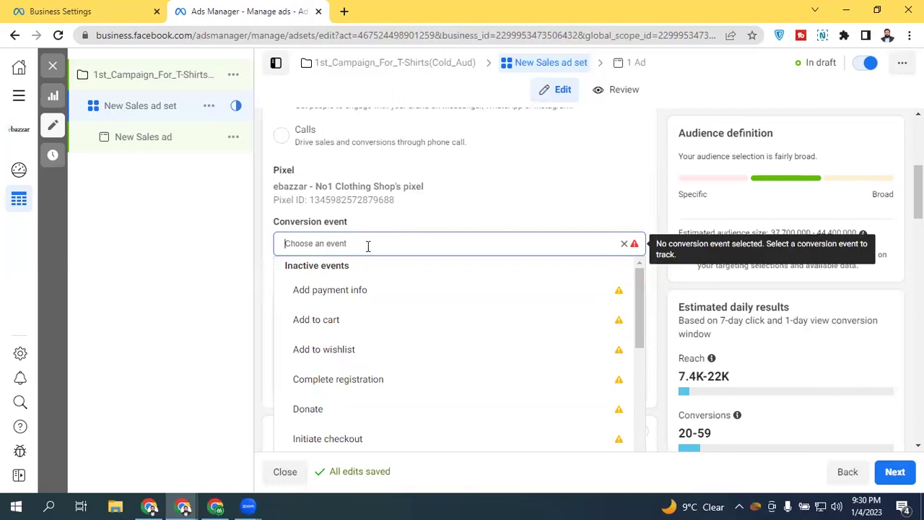
mouse_move(556, 289)
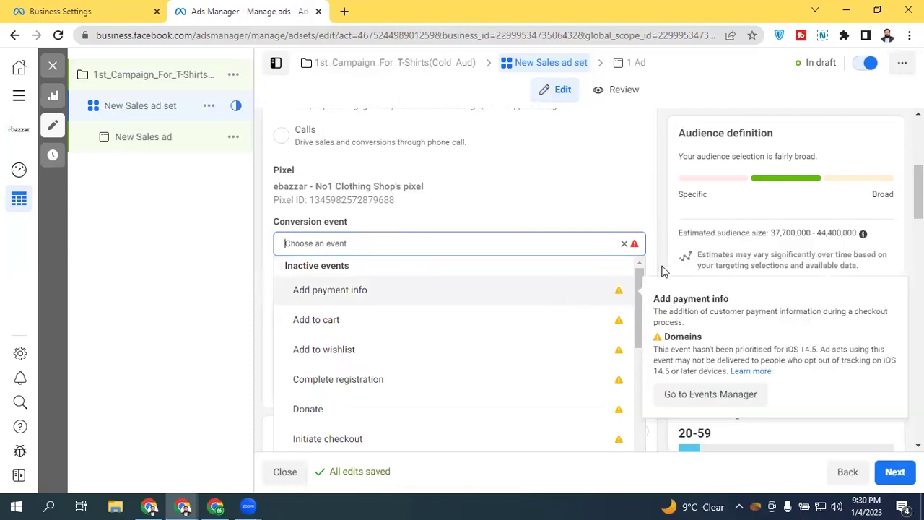
mouse_move(644, 291)
left_mouse_down()
mouse_move(653, 431)
mouse_move(647, 284)
left_mouse_up()
mouse_move(619, 294)
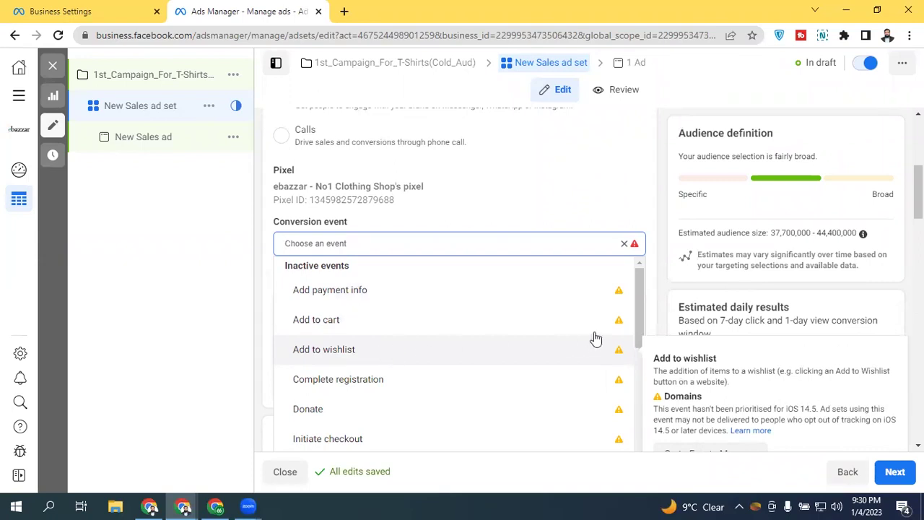
left_click(637, 305)
left_click(568, 243)
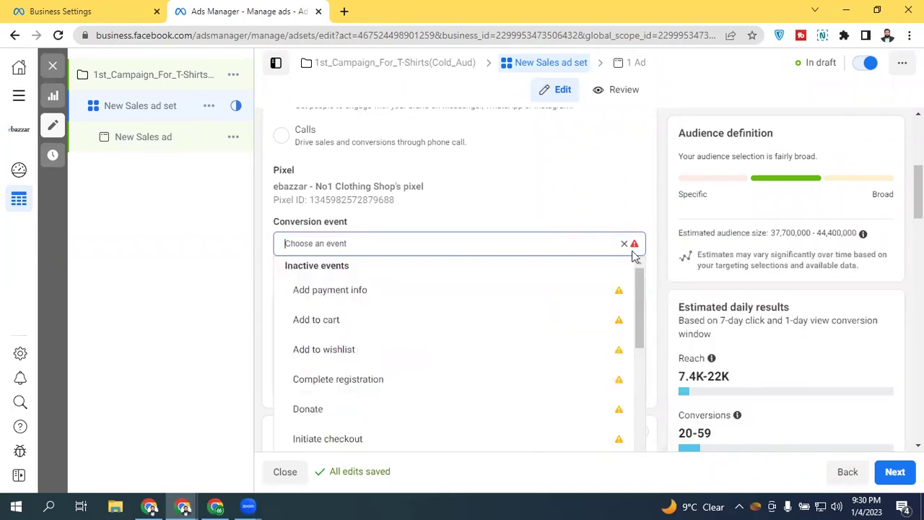
left_click_drag(643, 288, 637, 299)
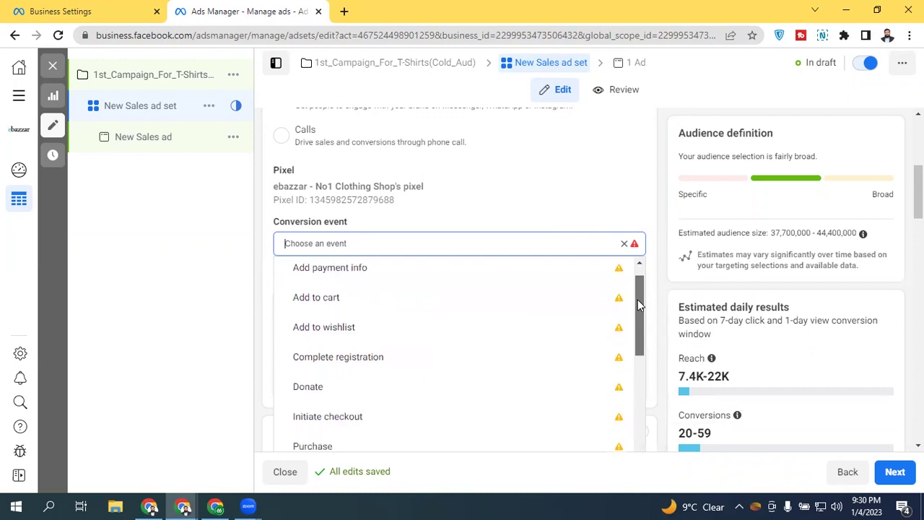
left_click_drag(638, 299, 633, 445)
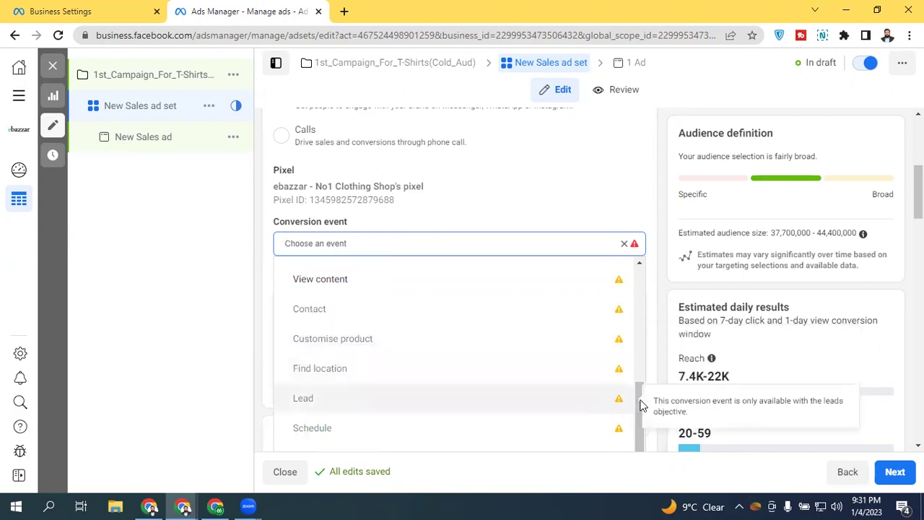
left_click(641, 370)
mouse_move(641, 363)
left_mouse_down()
mouse_move(647, 337)
mouse_move(647, 377)
left_mouse_up()
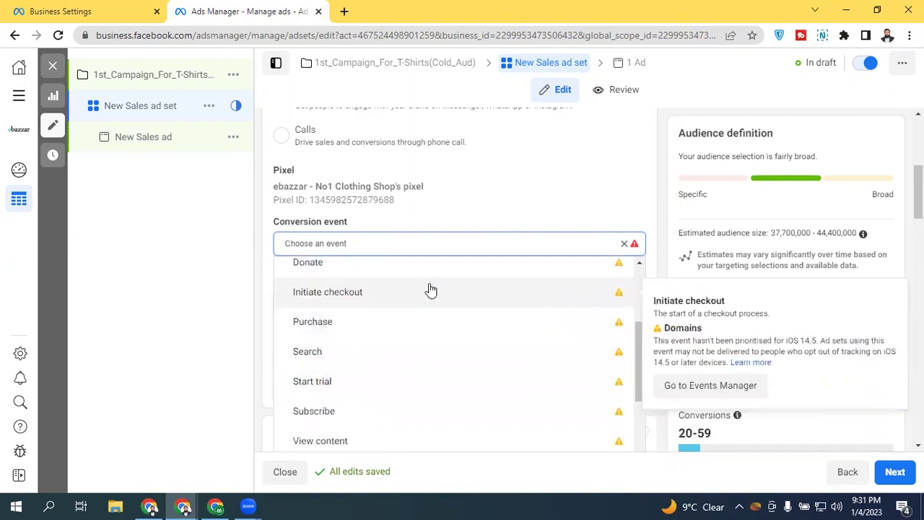
left_click(359, 326)
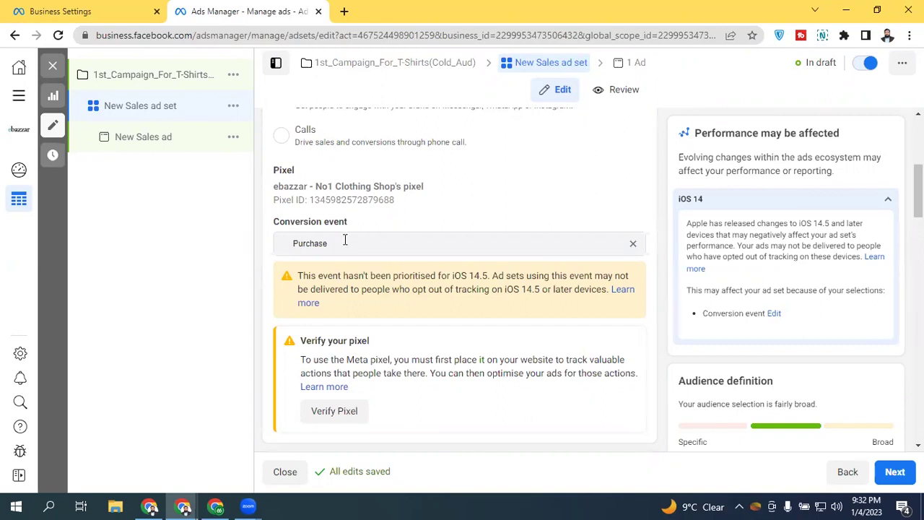
- Read the iOS 14.5 warning for the Purchase event and the notice about verifying the pixel
left_click_drag(297, 275, 540, 292)
left_click(479, 291)
left_click_drag(411, 289, 543, 290)
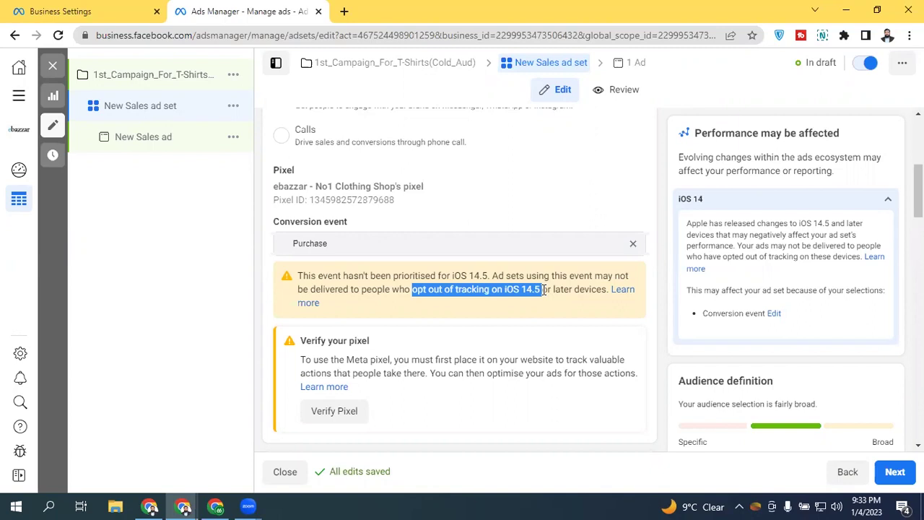
left_click(486, 289)
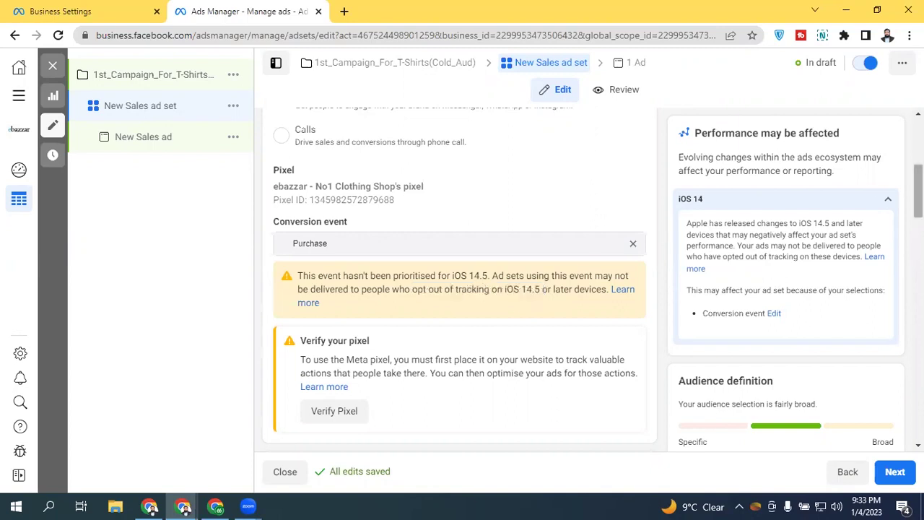
scroll(916, 188, "up", 4)
scroll(917, 188, "down", 2)
scroll(462, 281, "down", 5)
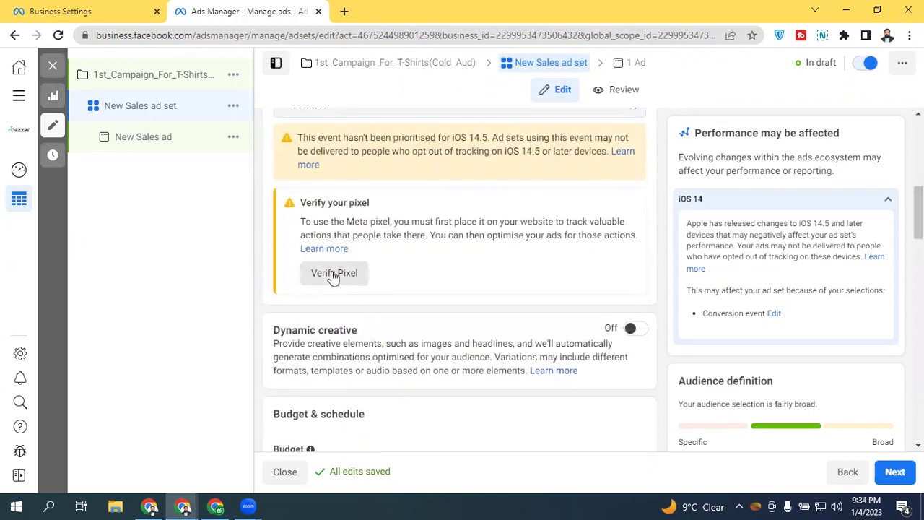
scroll(536, 206, "up", 1)
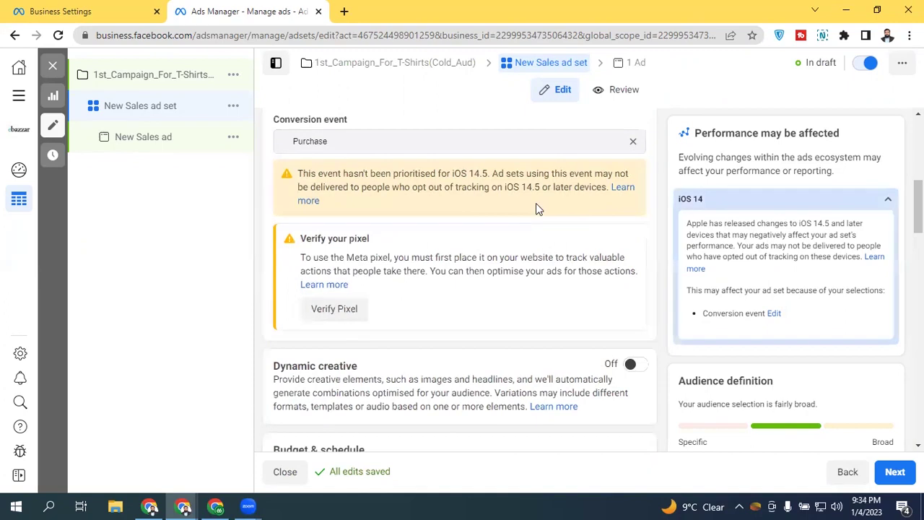
left_click_drag(446, 174, 505, 186)
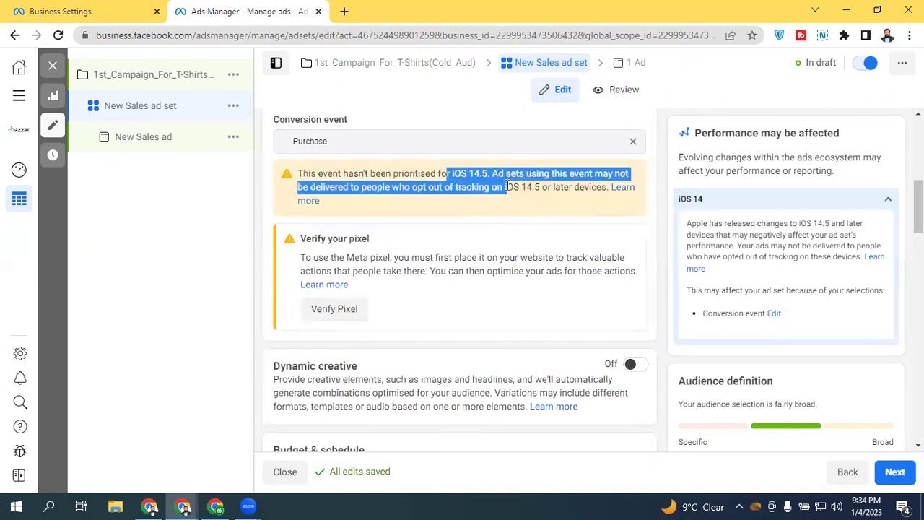
left_click(507, 186)
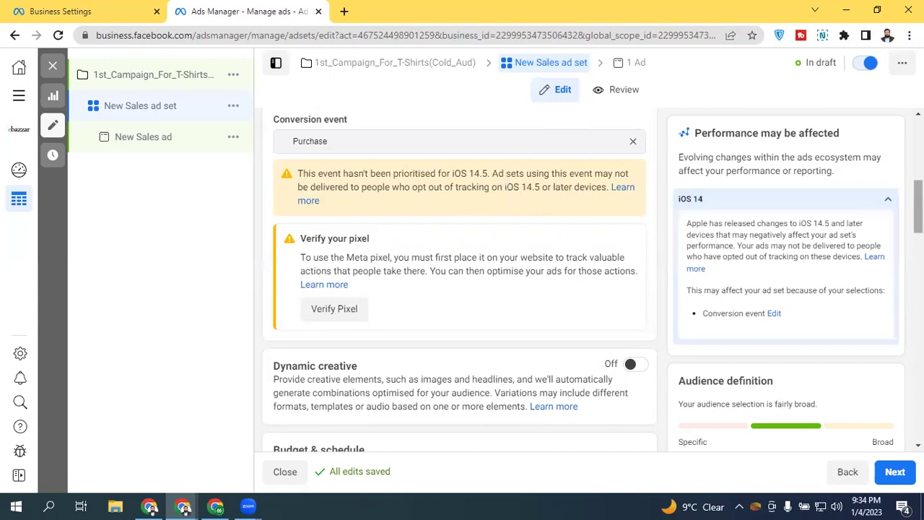
- Try dynamic creative on the ad set, turn it back off accepting the asset deletion, and collapse the iOS 14 notice
scroll(918, 210, "down", 3)
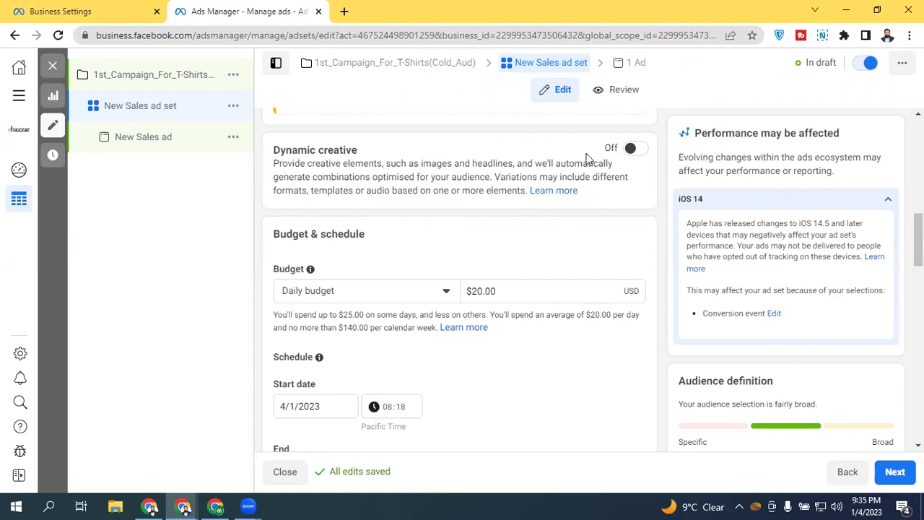
left_click(633, 149)
left_click(606, 254)
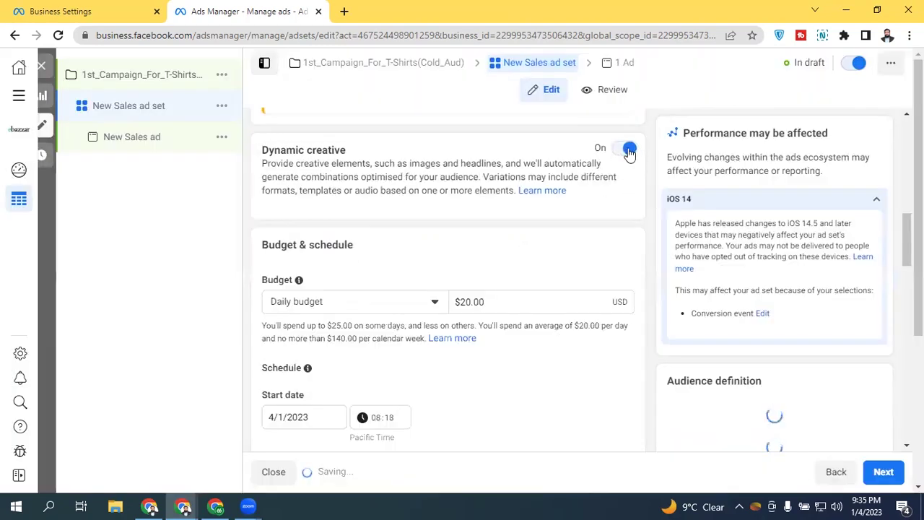
left_click(629, 150)
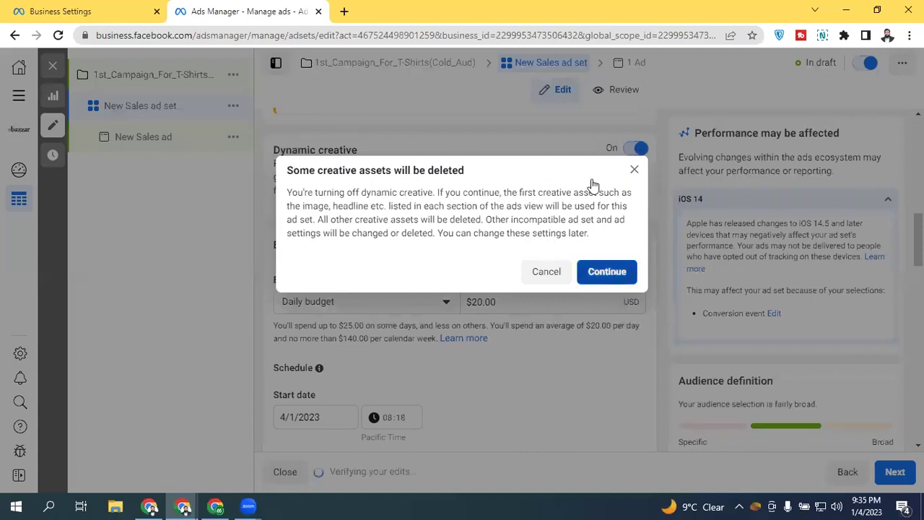
left_click(606, 271)
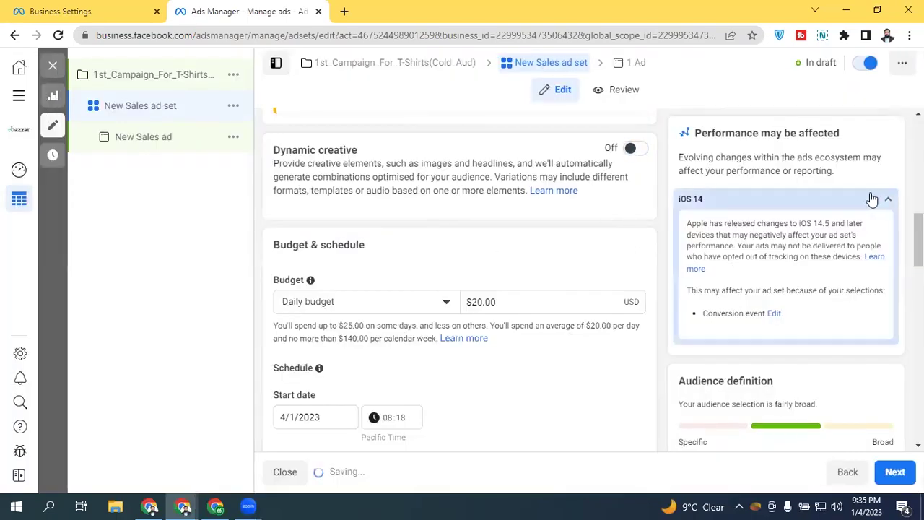
left_click(872, 198)
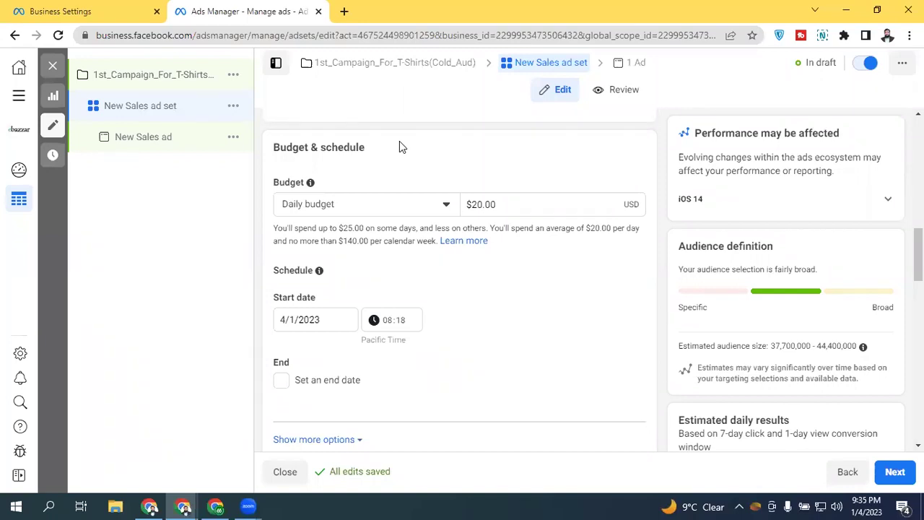
- Set the ad set's daily budget to $1.00 and then to $5.00
triple_click(486, 204)
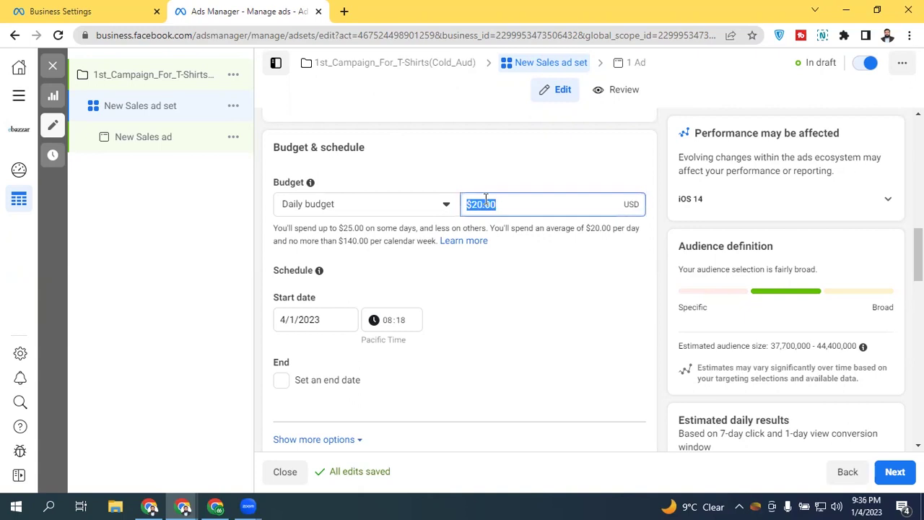
type("1")
left_click(498, 176)
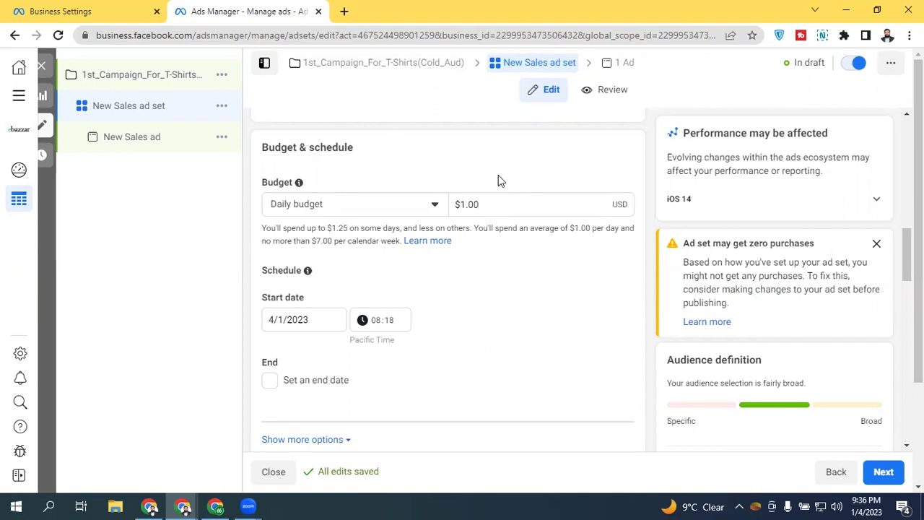
double_click(475, 204)
type("5")
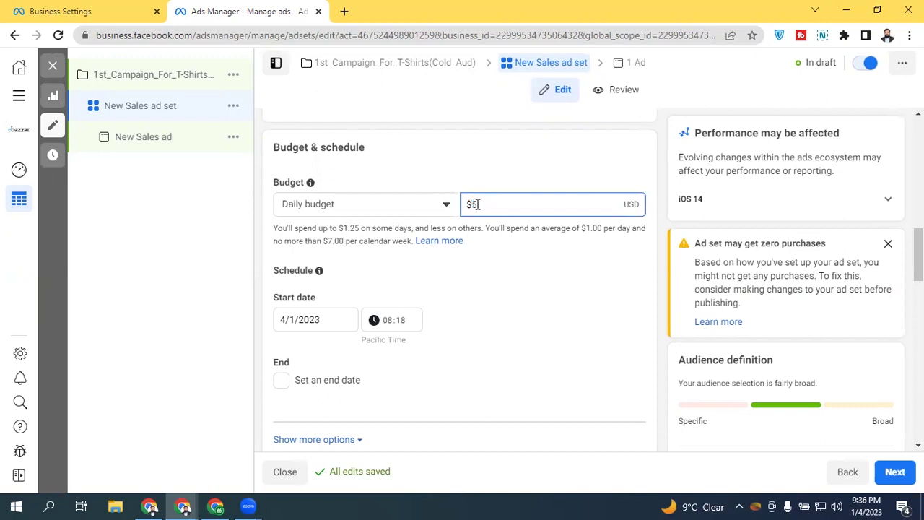
left_click(476, 175)
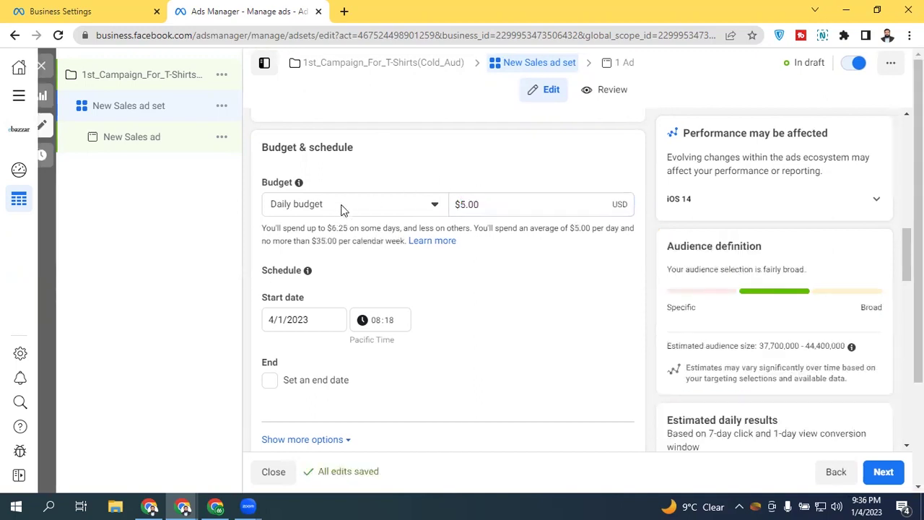
- Switch the ad set to a lifetime budget and pick 4 February 2023 as its end date
left_click(343, 209)
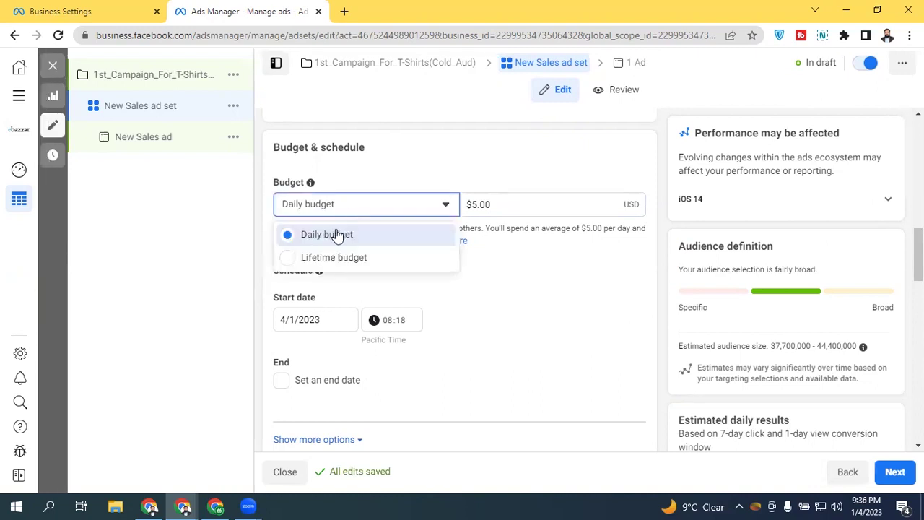
left_click(335, 257)
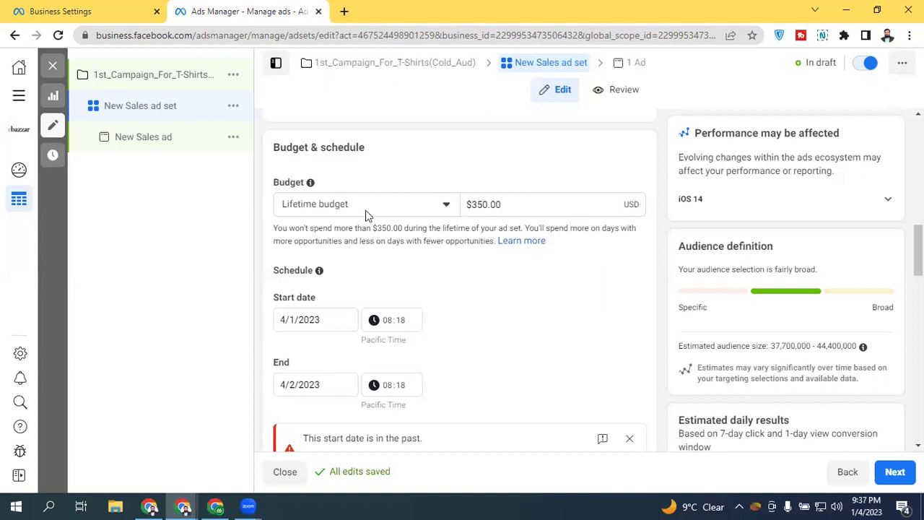
scroll(462, 274, "down", 1)
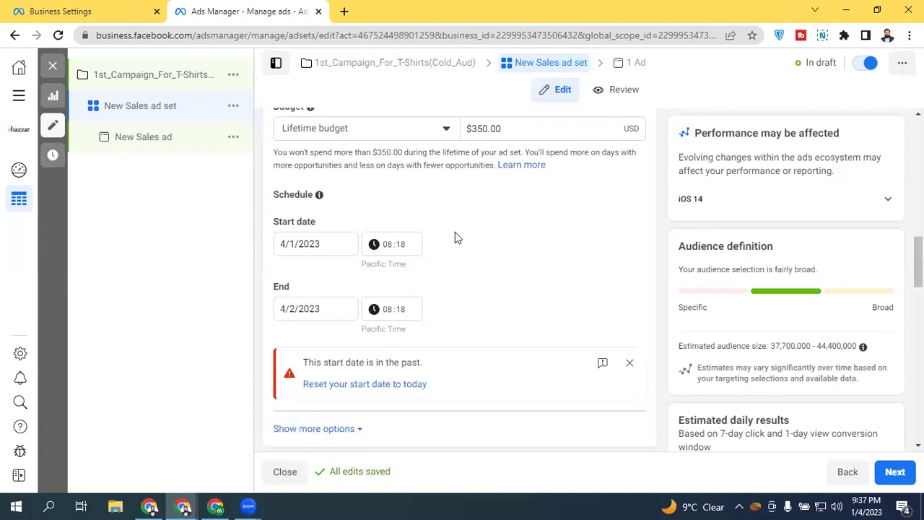
left_click(282, 304)
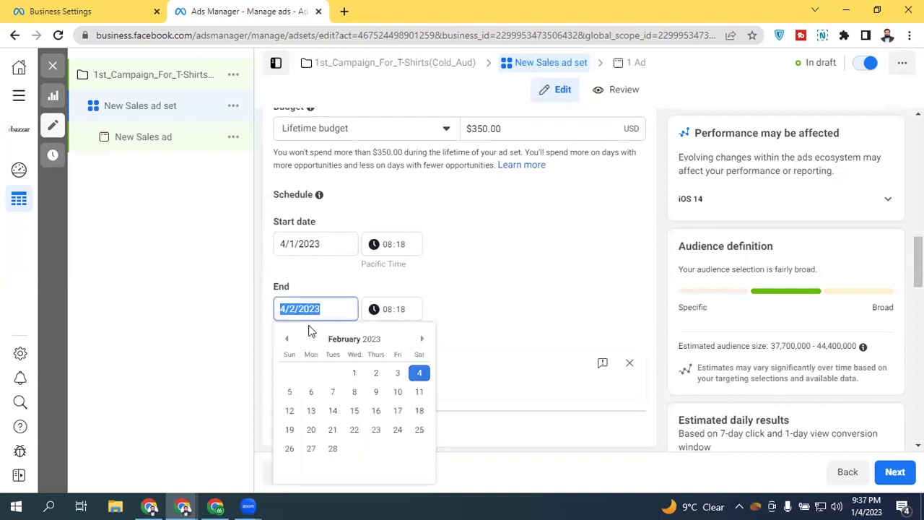
left_click(422, 339)
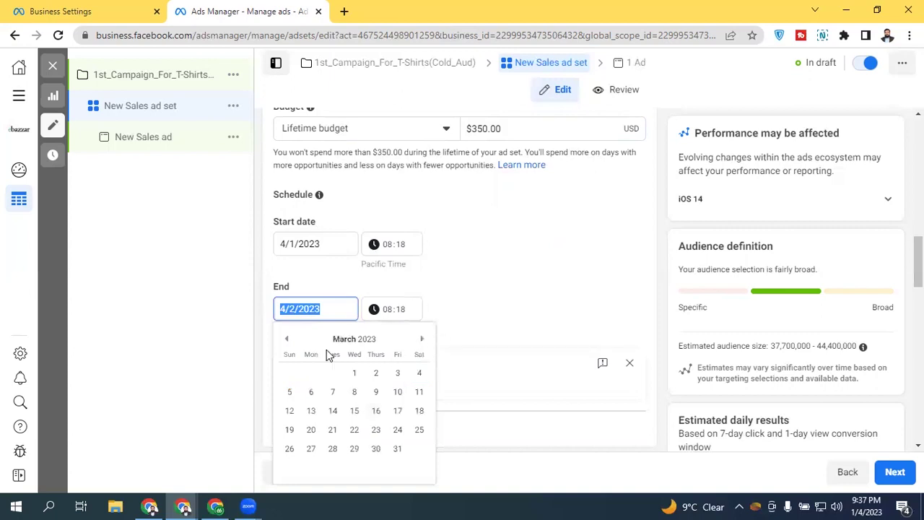
left_click(288, 338)
left_click(420, 372)
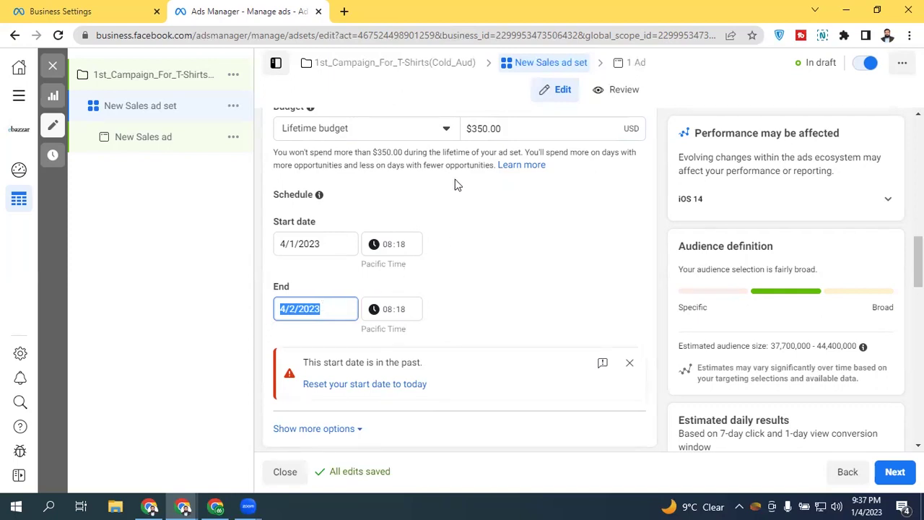
- Try a lifetime budget of $30 and then set it to $31
double_click(498, 128)
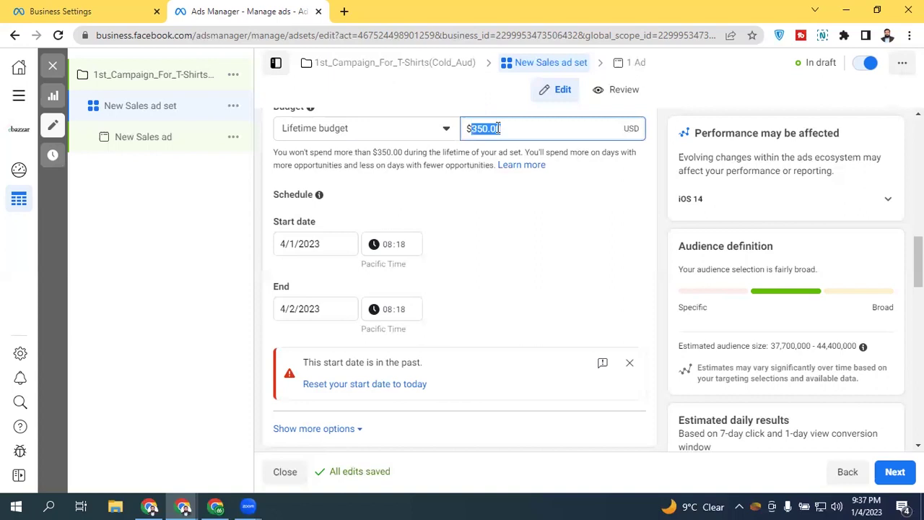
type("30")
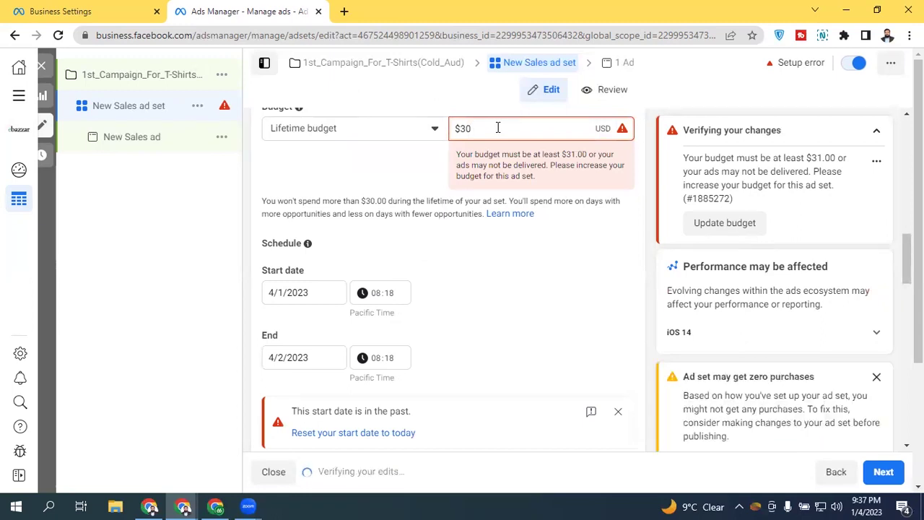
key("BackSpace")
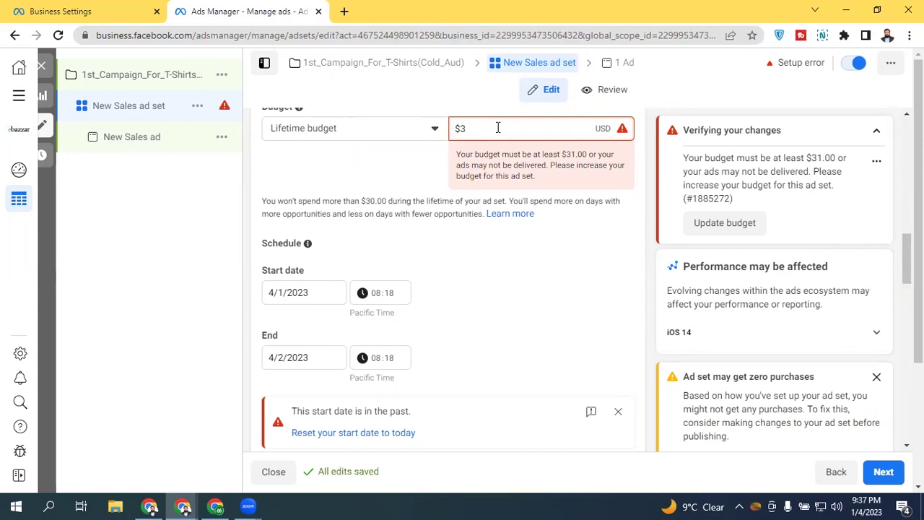
type("1")
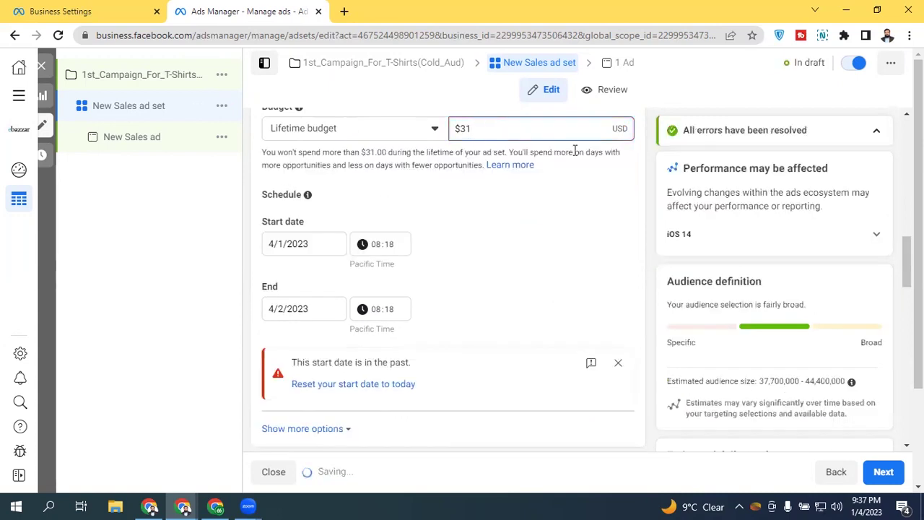
left_click(592, 161)
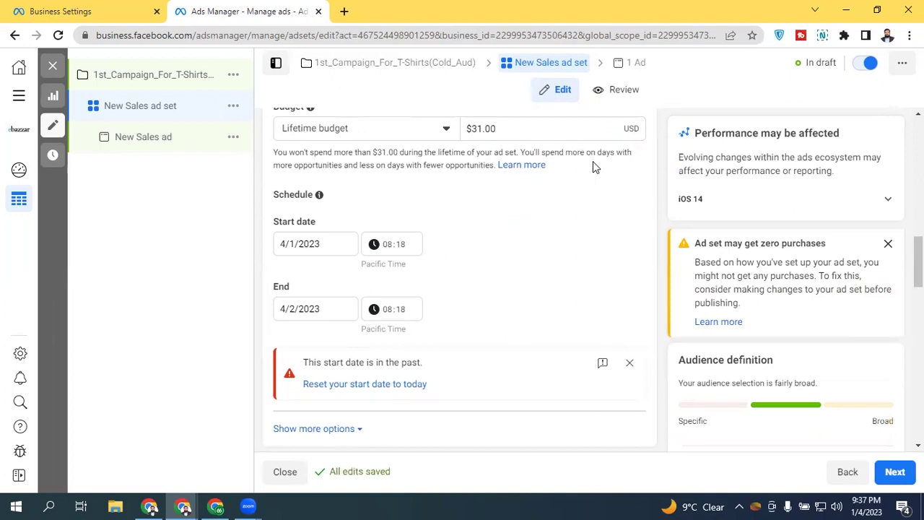
- Switch the ad set back to a daily budget and remove its end date
left_click(354, 132)
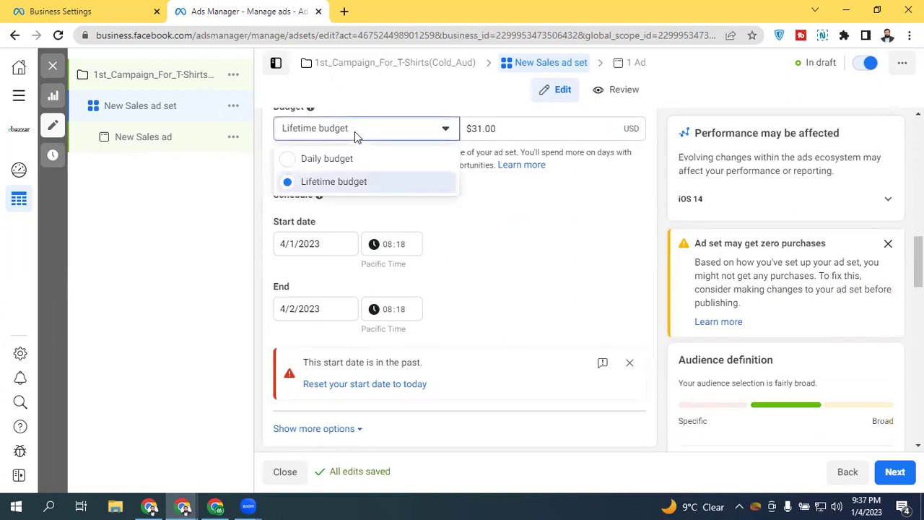
left_click(337, 159)
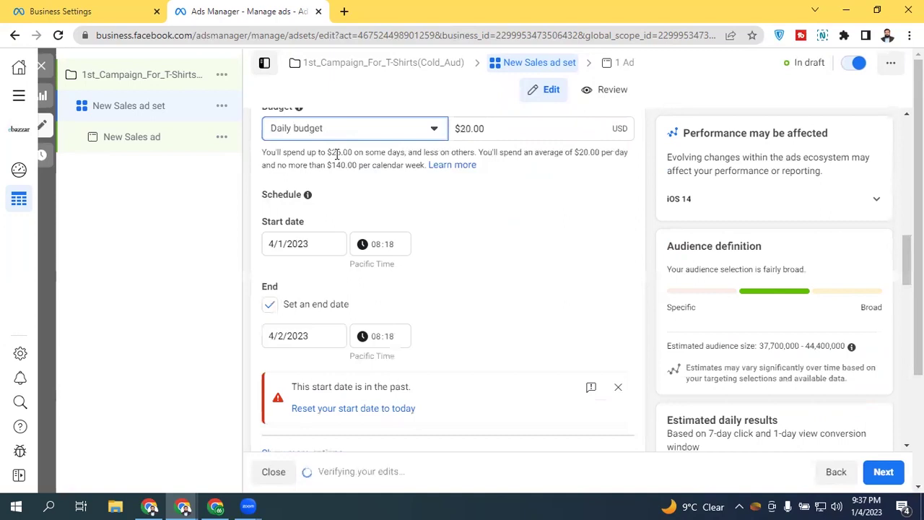
left_click(271, 306)
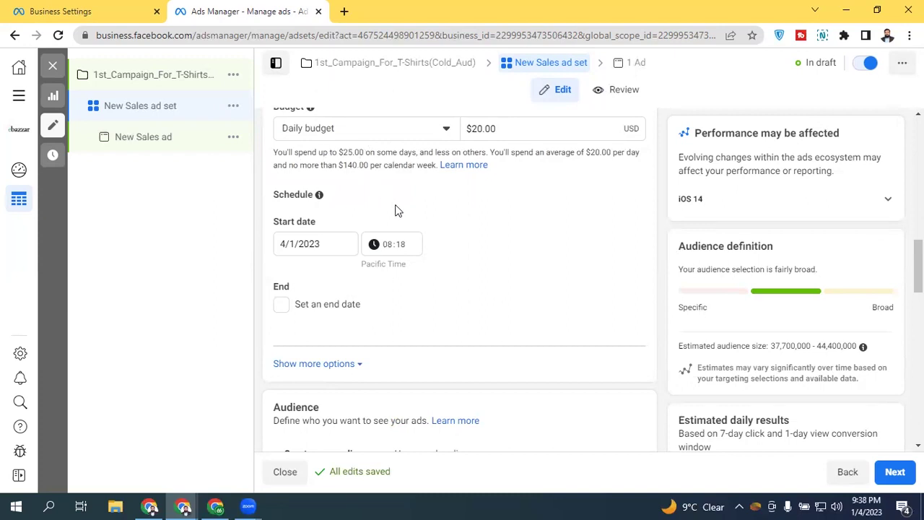
- Read the daily budget note on the per-day maximum, the average daily spend and the calendar-week limit
left_click_drag(344, 152, 376, 153)
left_click(607, 153)
left_click_drag(583, 152, 615, 153)
left_click_drag(397, 153, 480, 153)
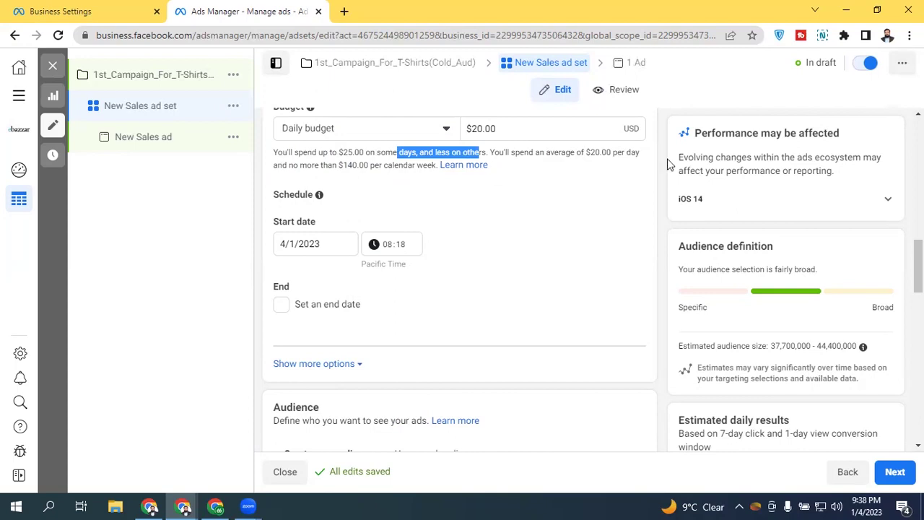
left_click_drag(583, 152, 631, 153)
left_click_drag(332, 165, 395, 169)
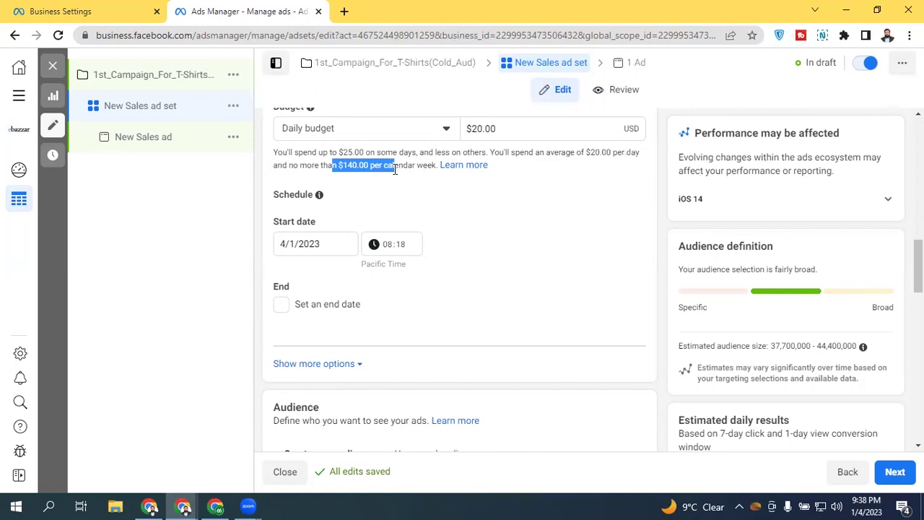
left_click(331, 147)
- Set the ad set's start date to 5 January 2023
scroll(342, 195, "up", 2)
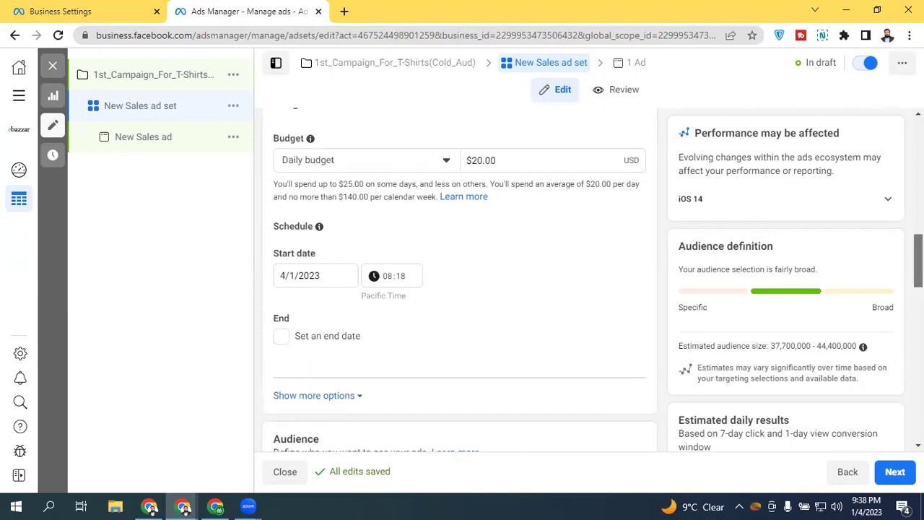
scroll(342, 194, "down", 1)
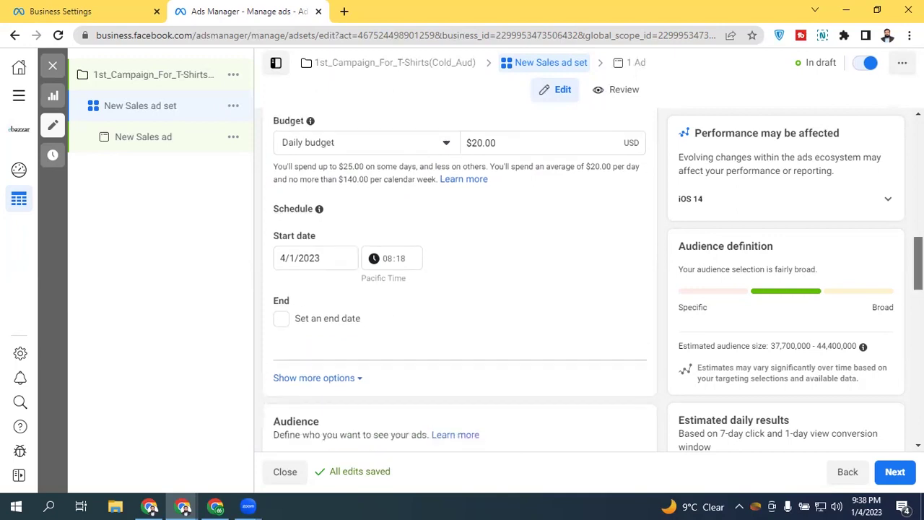
left_click(296, 259)
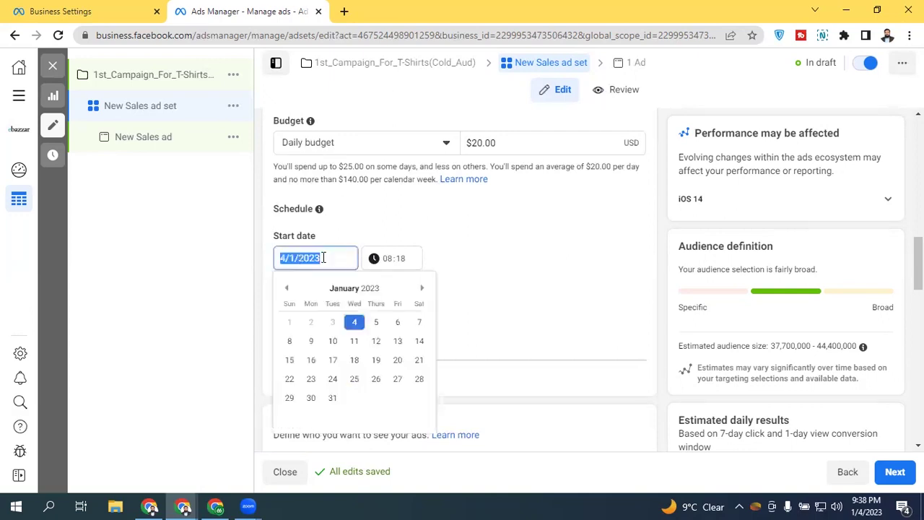
left_click(375, 322)
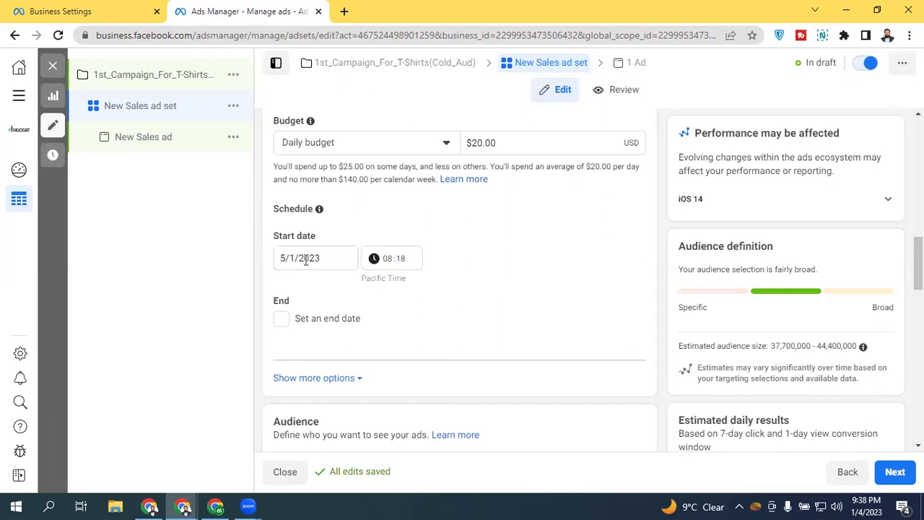
- Set the ad set's start time to 00:00 Pacific Time
left_click(389, 262)
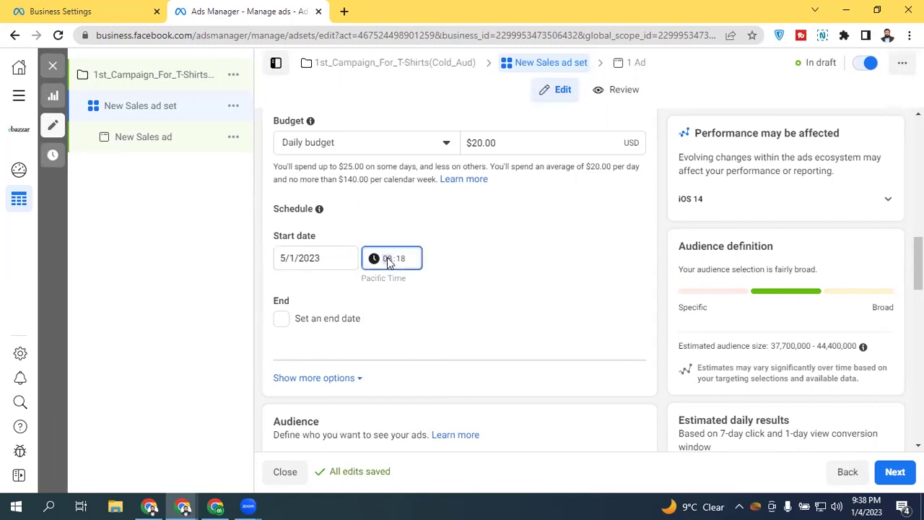
type("12")
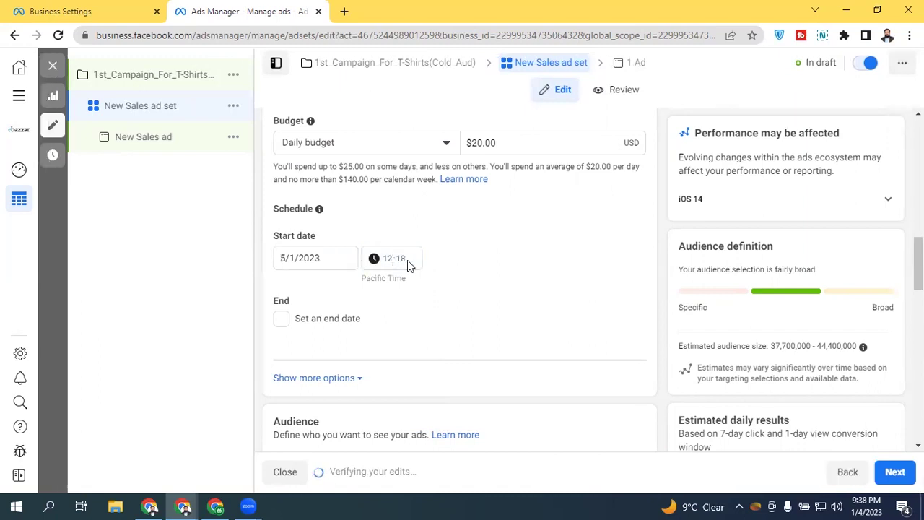
left_click(405, 262)
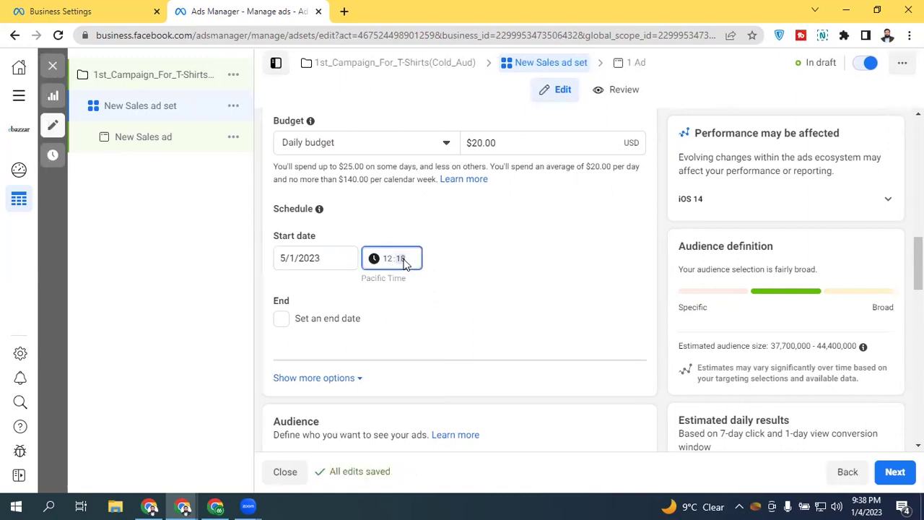
type("00")
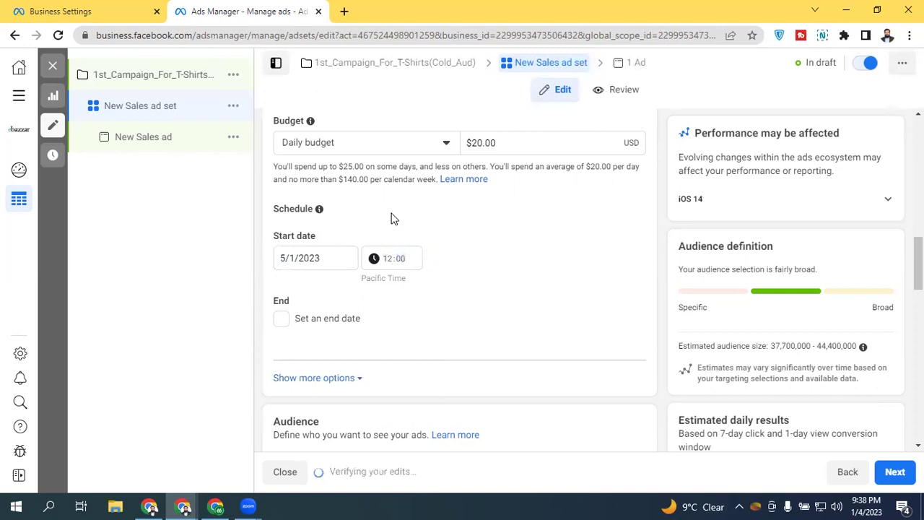
left_click(391, 263)
type("00")
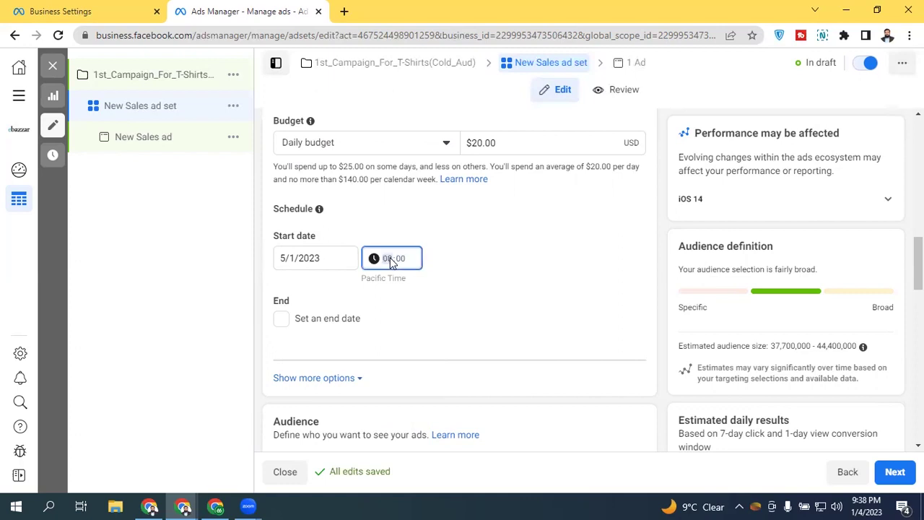
left_click(401, 207)
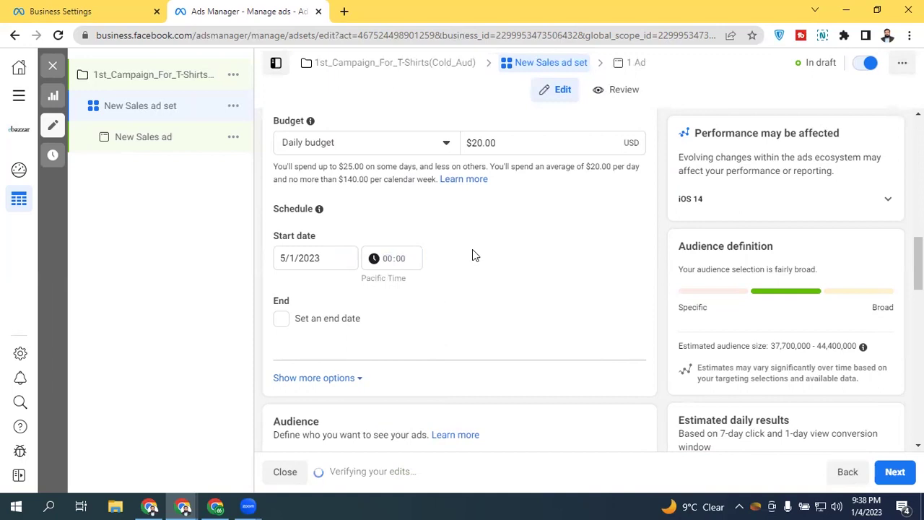
- Set the ad set's start time to 00:05 Pacific Time
left_click(404, 261)
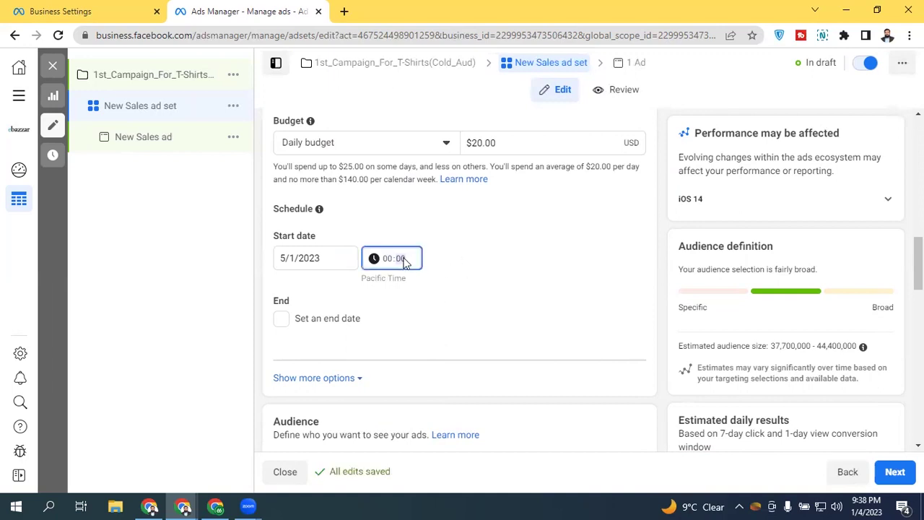
left_click(403, 224)
- Show the additional schedule options and read the Ad scheduling setting and its budget requirement
scroll(725, 284, "down", 2)
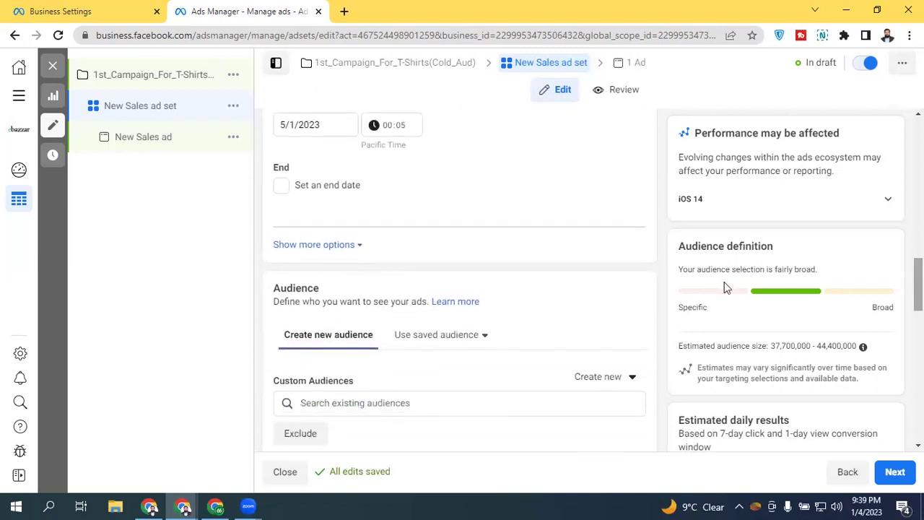
left_click(323, 246)
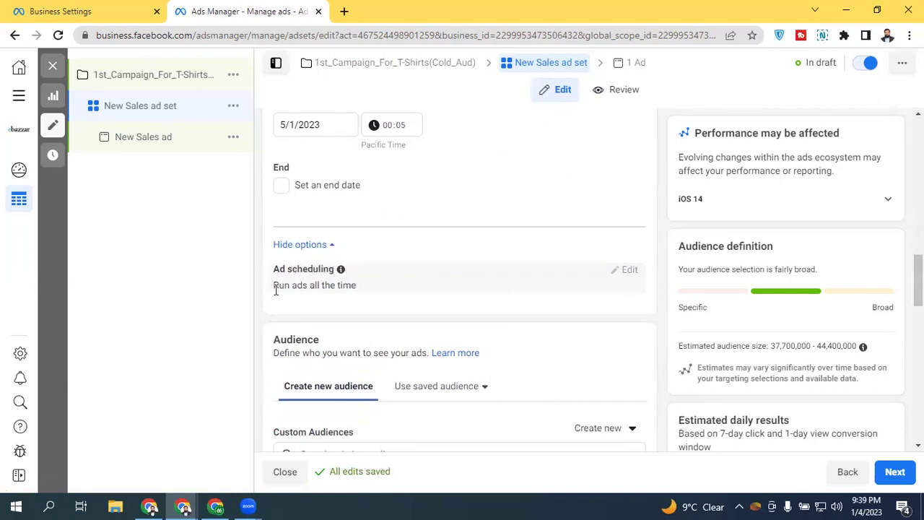
left_click_drag(275, 288, 359, 291)
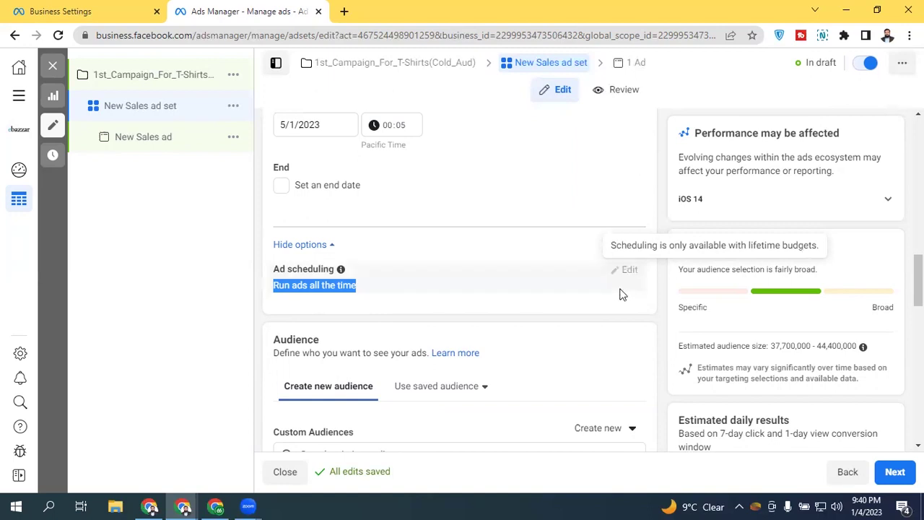
left_click(513, 249)
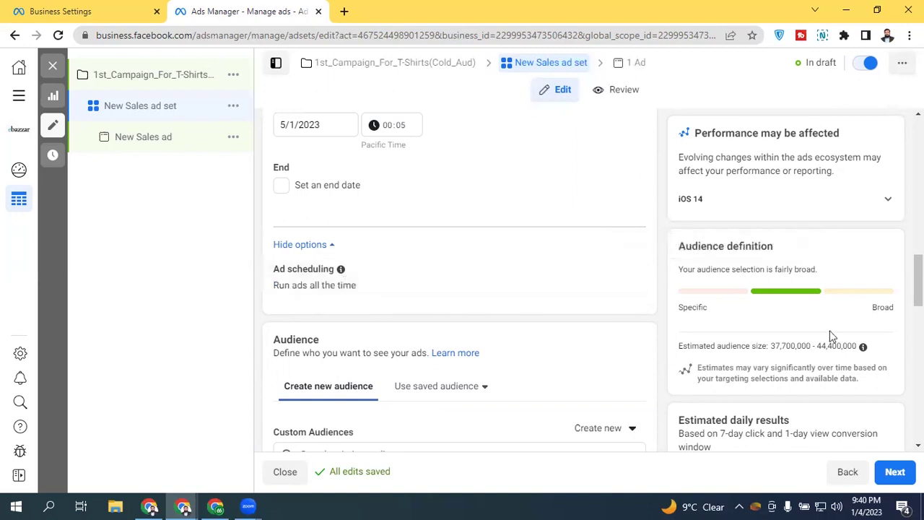
- Look through the Audience section's custom audiences, locations, age, gender and detailed targeting settings
scroll(459, 288, "down", 3)
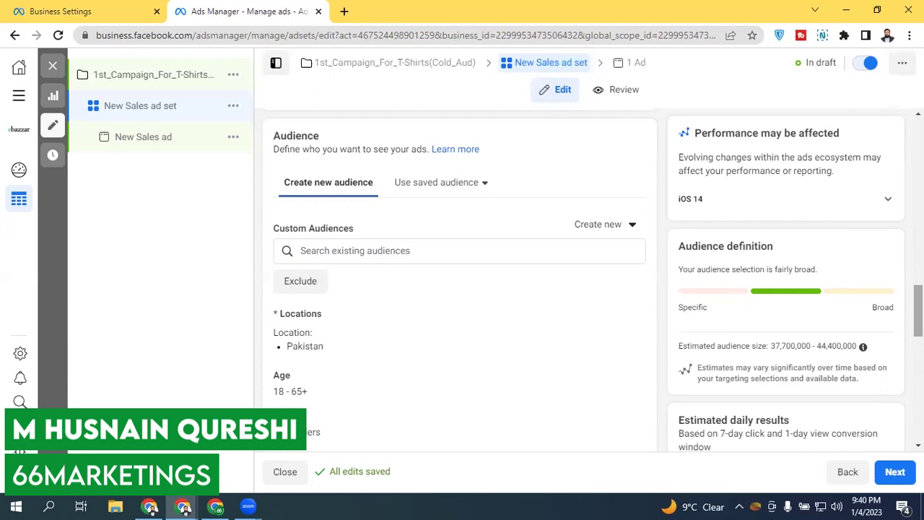
scroll(459, 289, "down", 3)
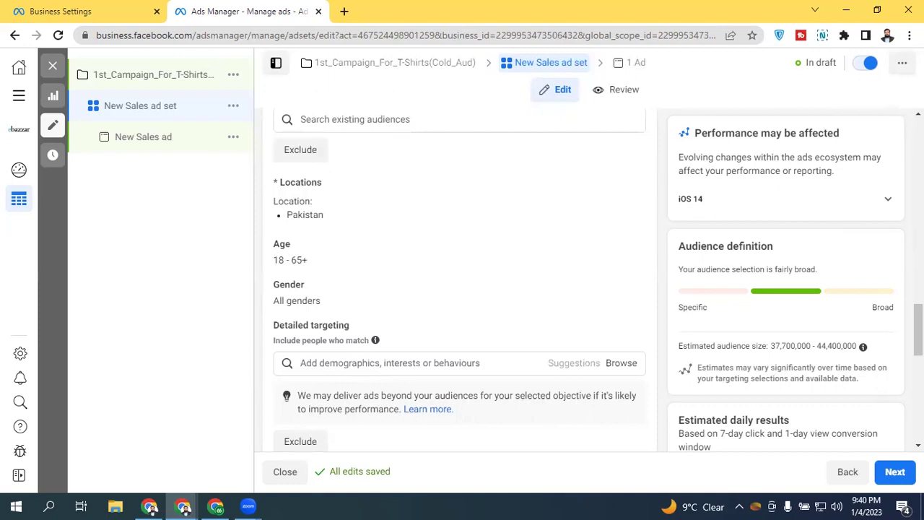
scroll(334, 185, "up", 3)
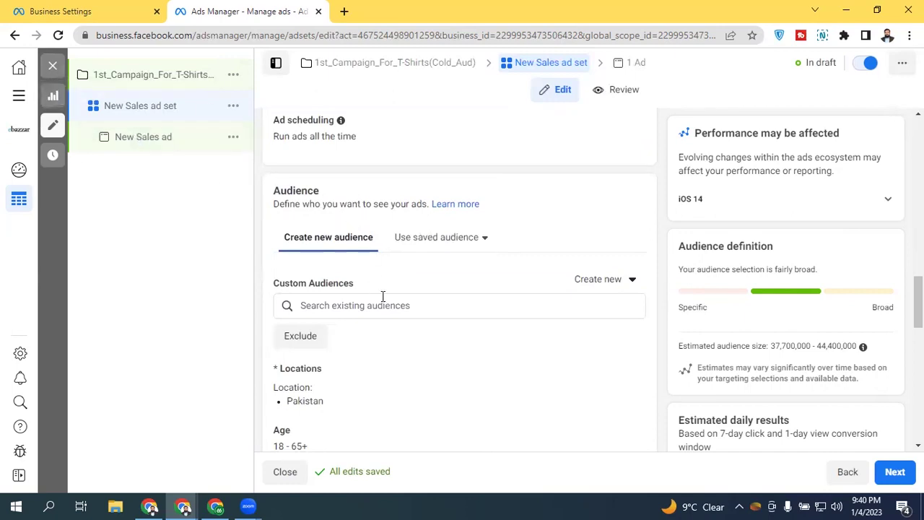
- Switch the ad set from Advantage+ placements to manual placements
left_click_drag(918, 302, 918, 400)
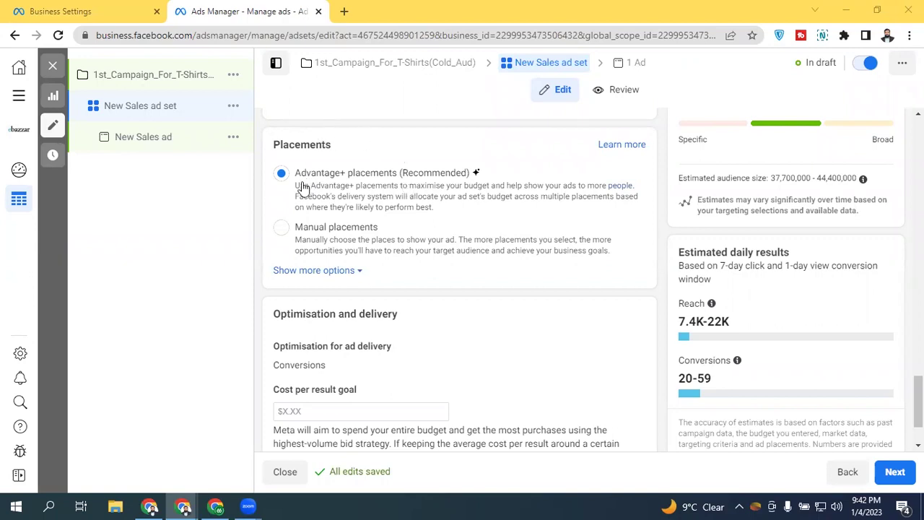
left_click(318, 233)
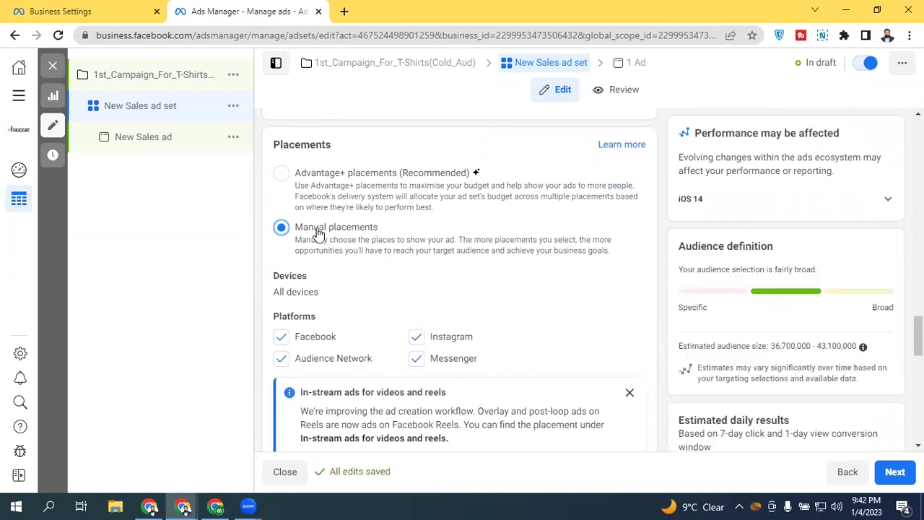
scroll(459, 282, "down", 1)
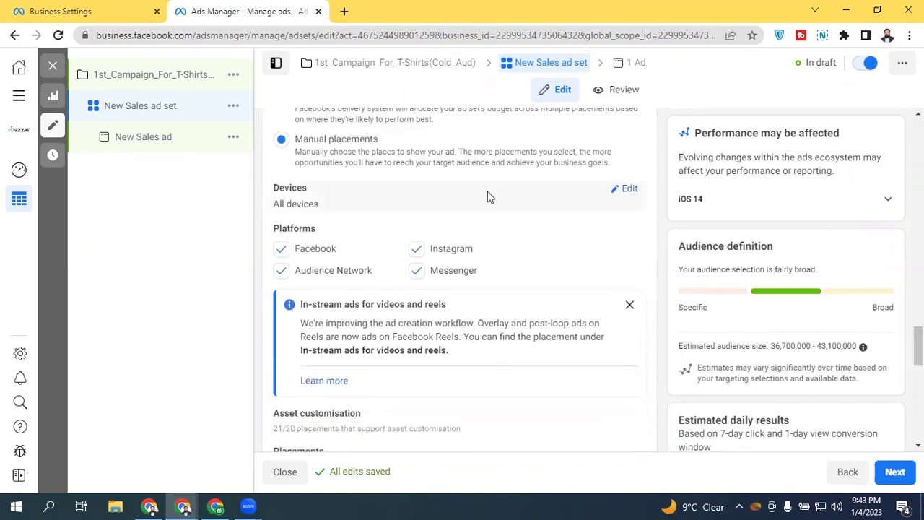
- Open the placement's Devices setting for editing and check its Mobile and Desktop options
left_click(625, 189)
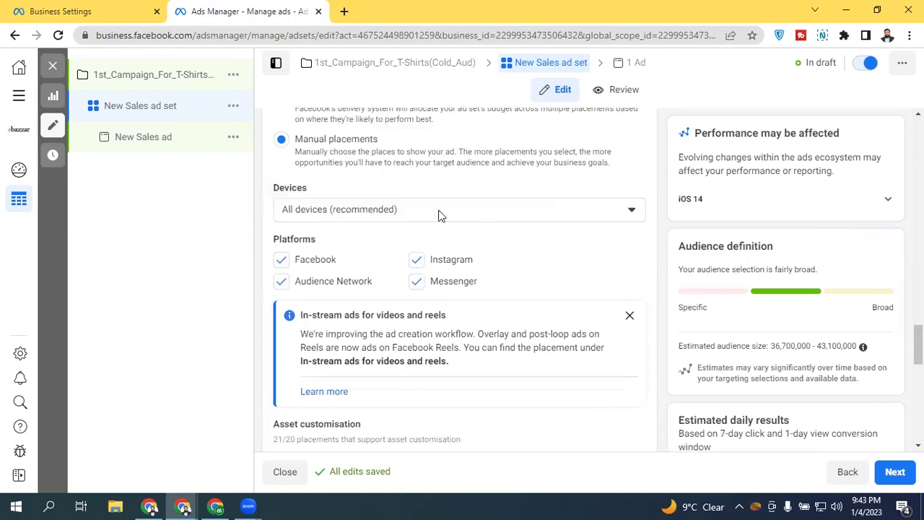
left_click(339, 214)
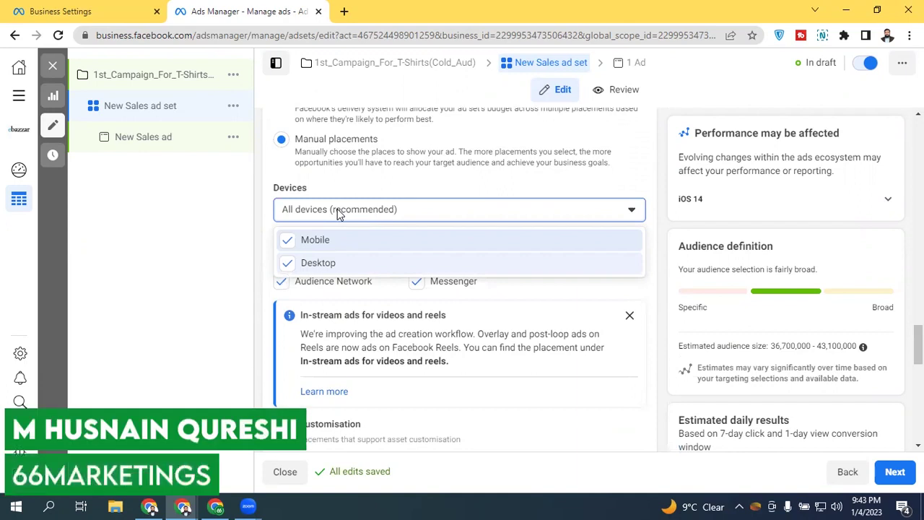
left_click(337, 212)
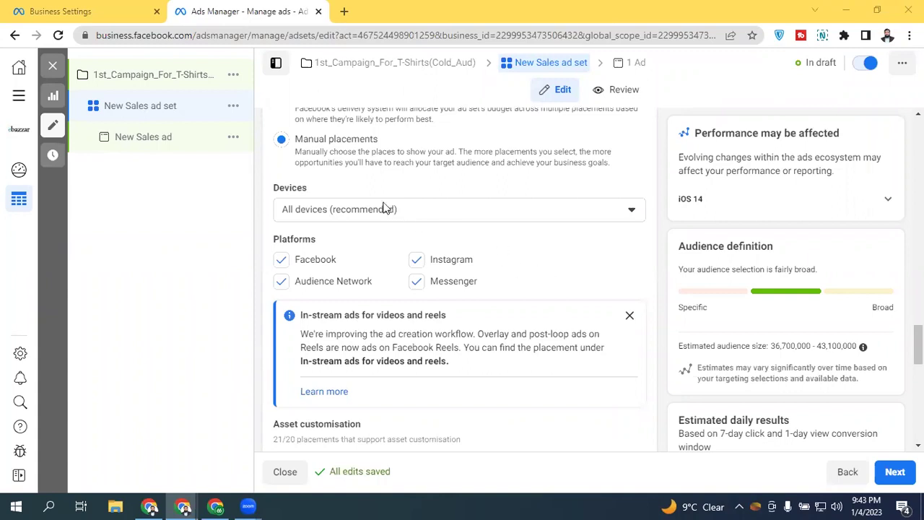
left_click(336, 210)
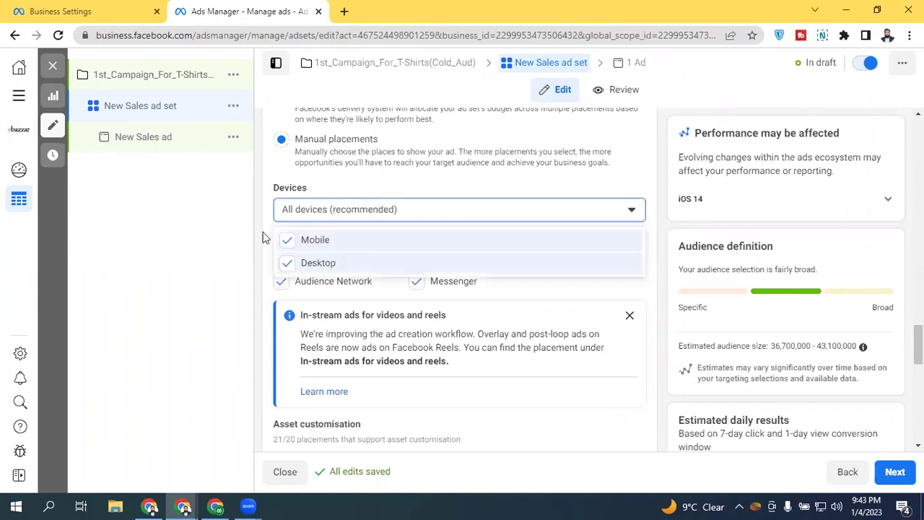
left_click(375, 211)
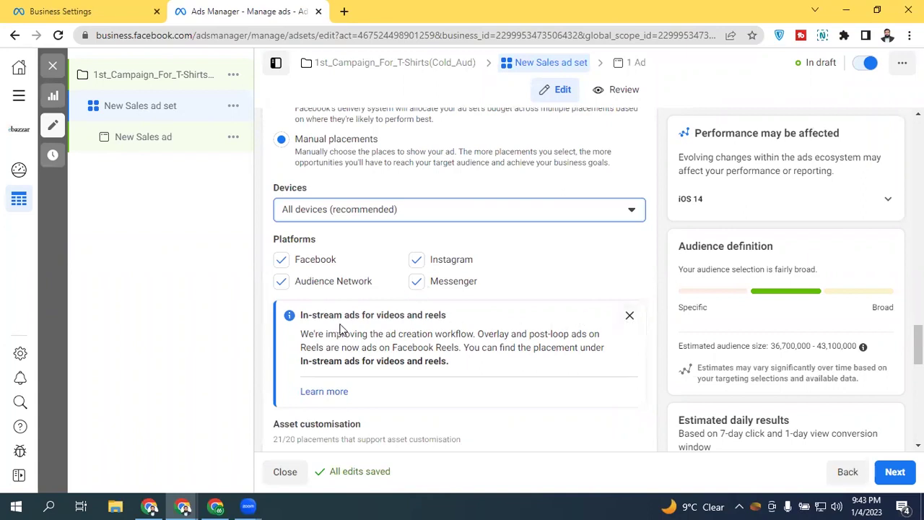
- Read and dismiss the notice about in-stream ads for videos and reels
left_click_drag(302, 318, 575, 345)
left_click(539, 357)
left_click(629, 315)
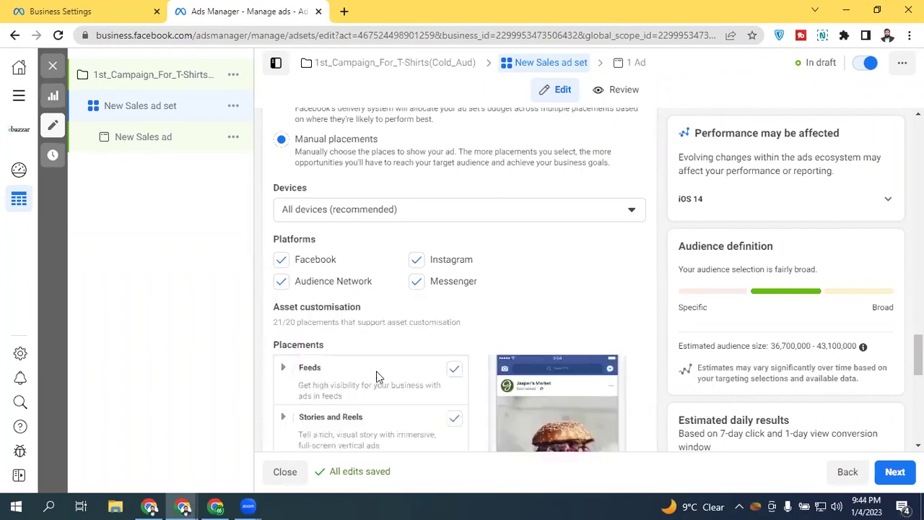
- Exclude Audience Network from the ad set's platforms
left_click_drag(274, 241, 336, 237)
left_click(336, 237)
left_click(281, 282)
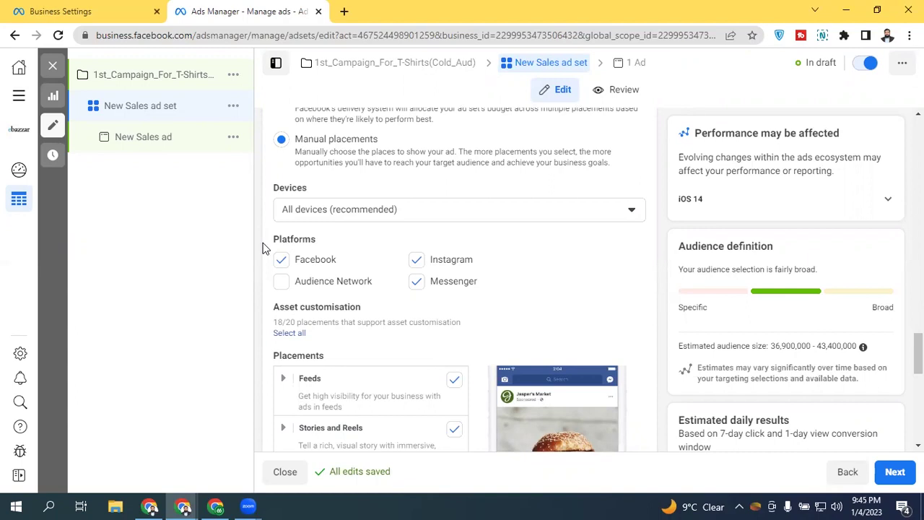
- Try running the ads on Facebook alone and on Instagram alone, and restore Facebook, Instagram and Messenger as platforms
left_click(419, 280)
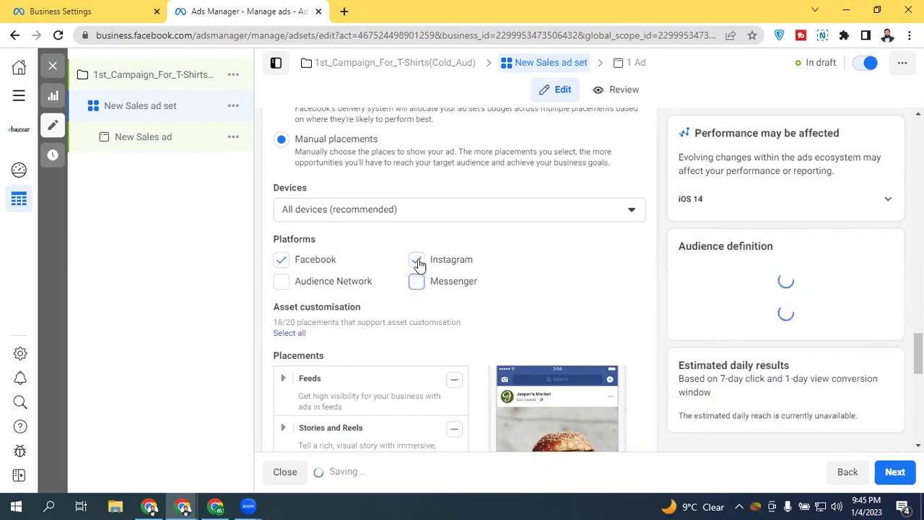
left_click(417, 259)
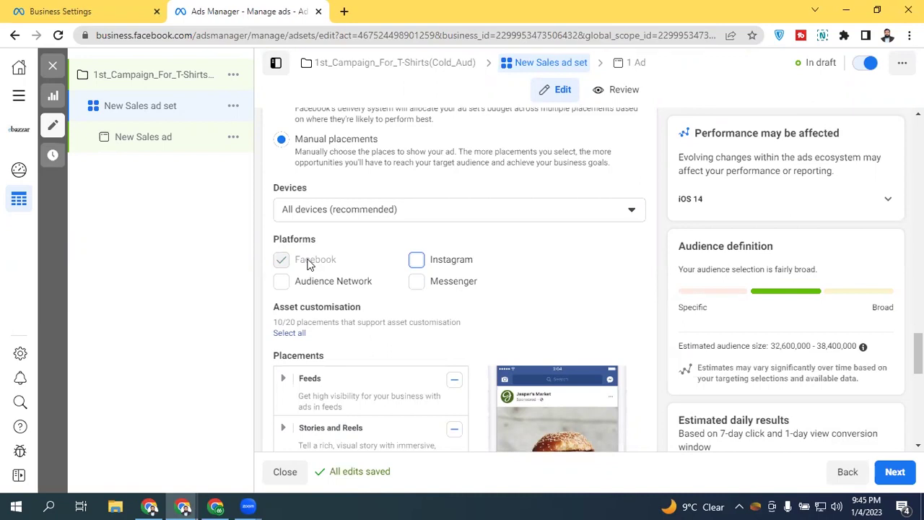
left_click(417, 261)
left_click(280, 262)
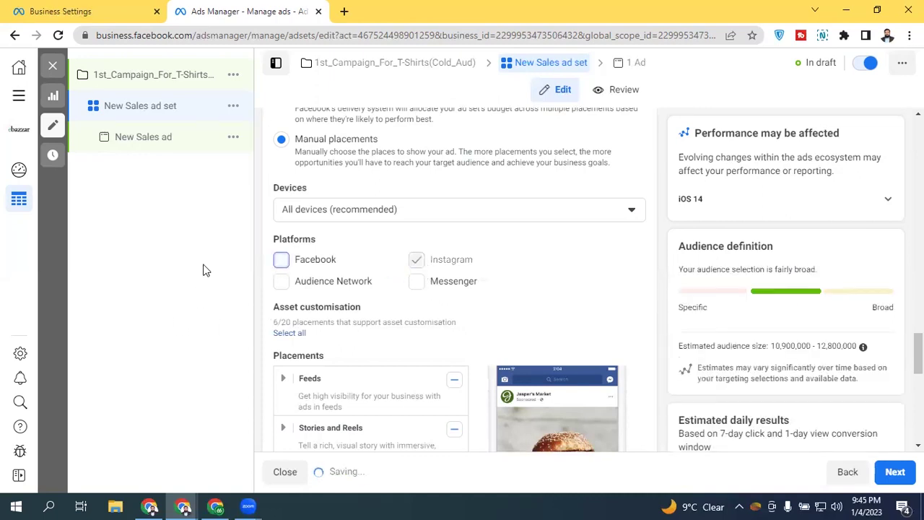
left_click(386, 264)
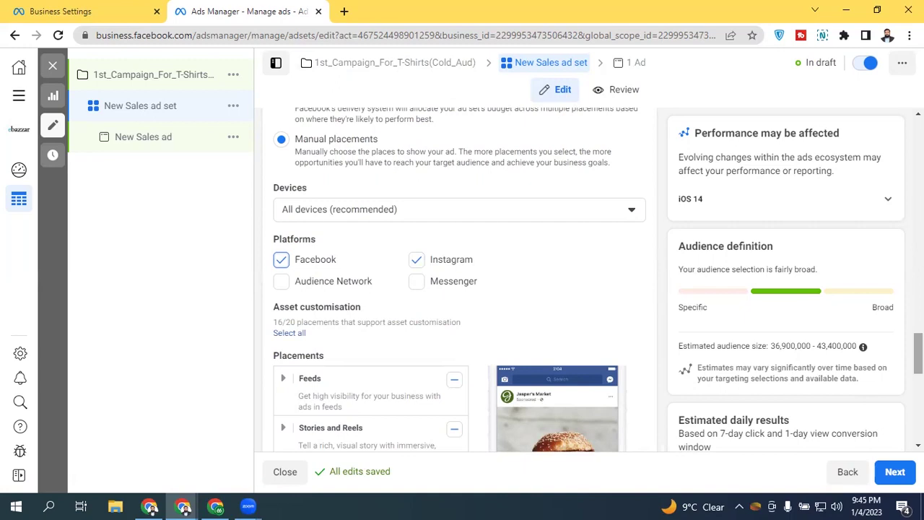
scroll(459, 282, "down", 1)
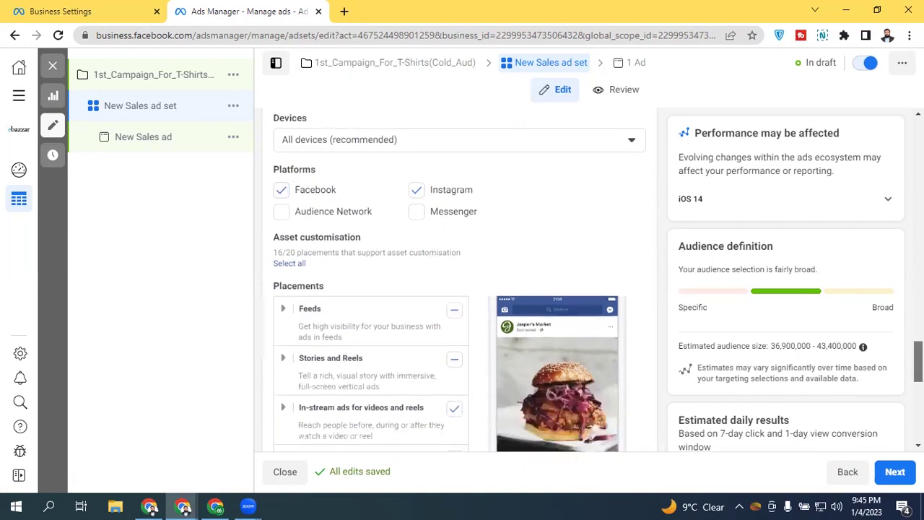
scroll(282, 296, "up", 1)
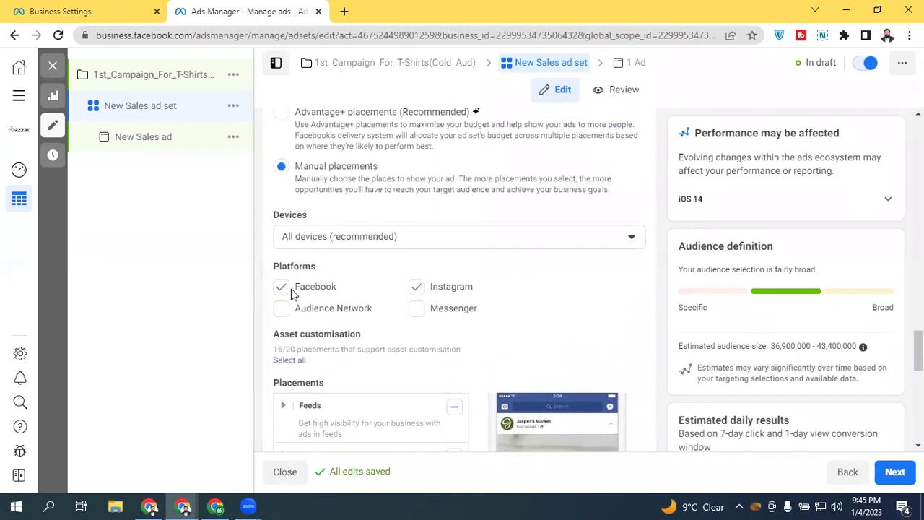
left_click(417, 288)
left_click(427, 304)
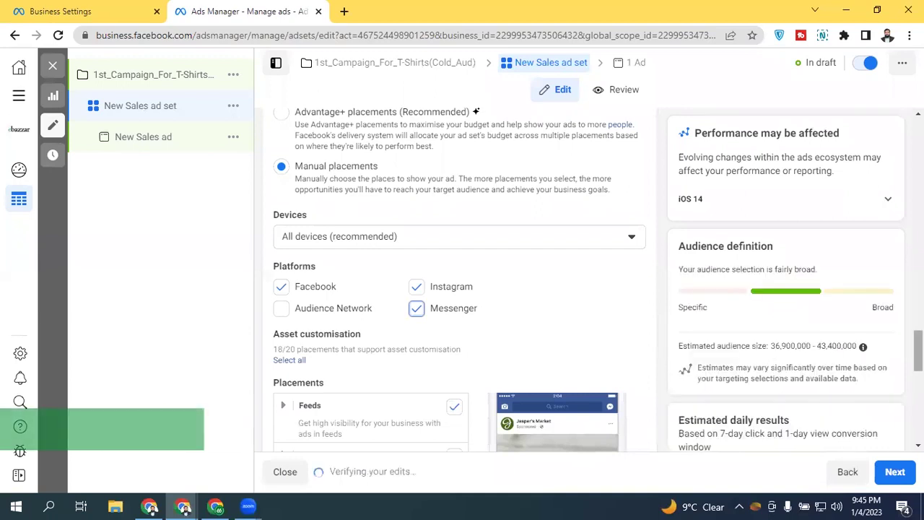
- Examine the Feeds, Stories and Reels, In-stream, Search and Messages placements with their previews and format recommendations
scroll(459, 282, "down", 1)
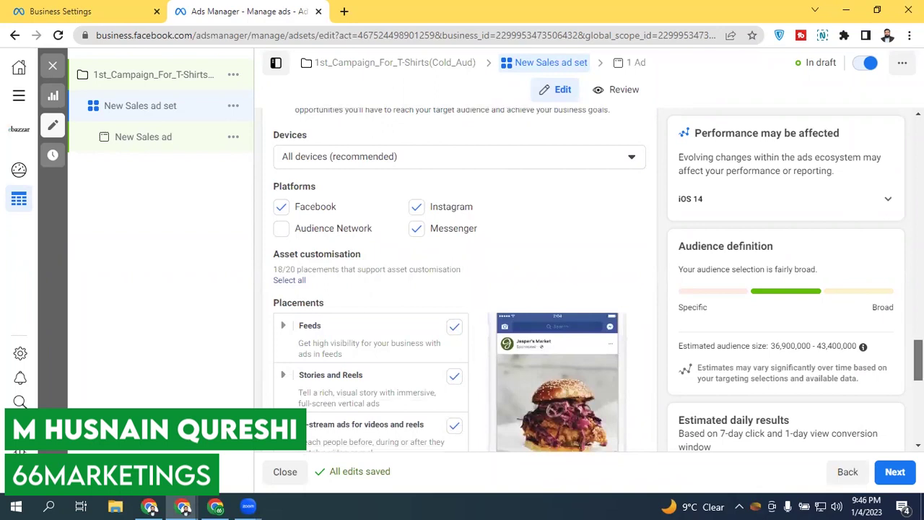
scroll(328, 187, "down", 1)
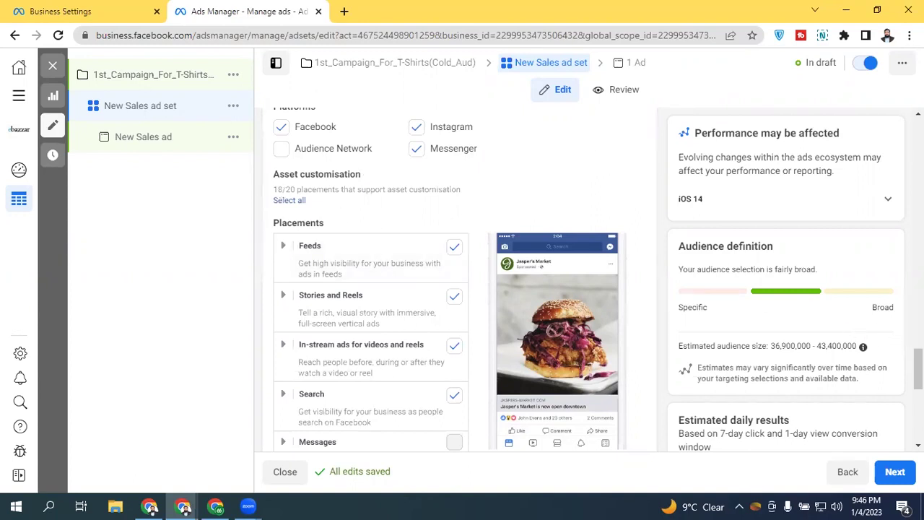
scroll(454, 289, "down", 1)
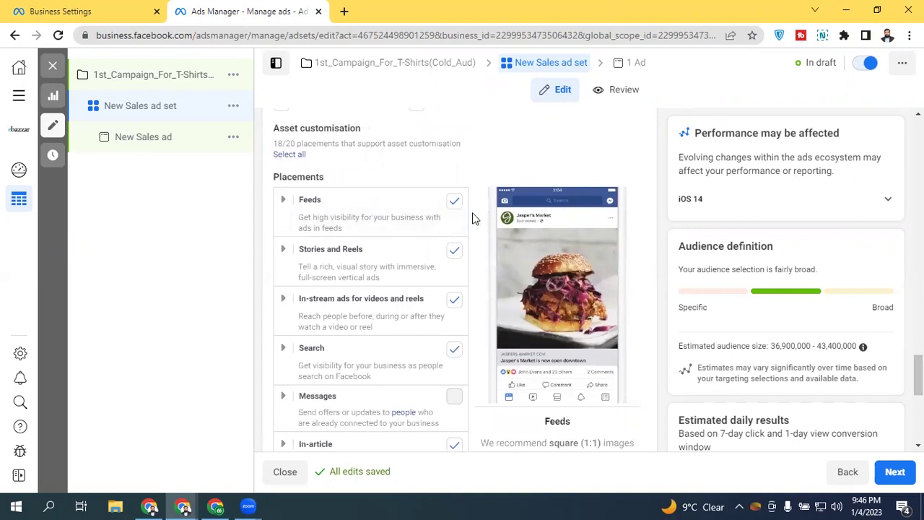
left_click(454, 200)
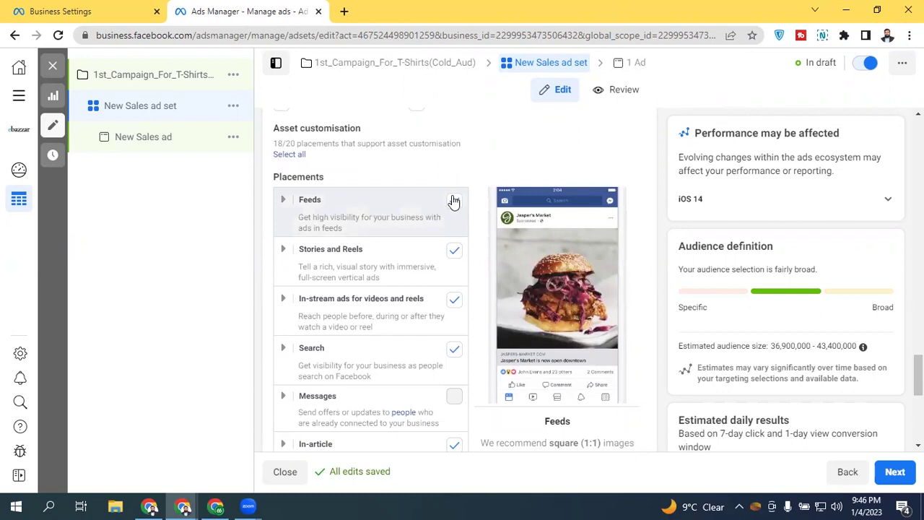
left_click(447, 202)
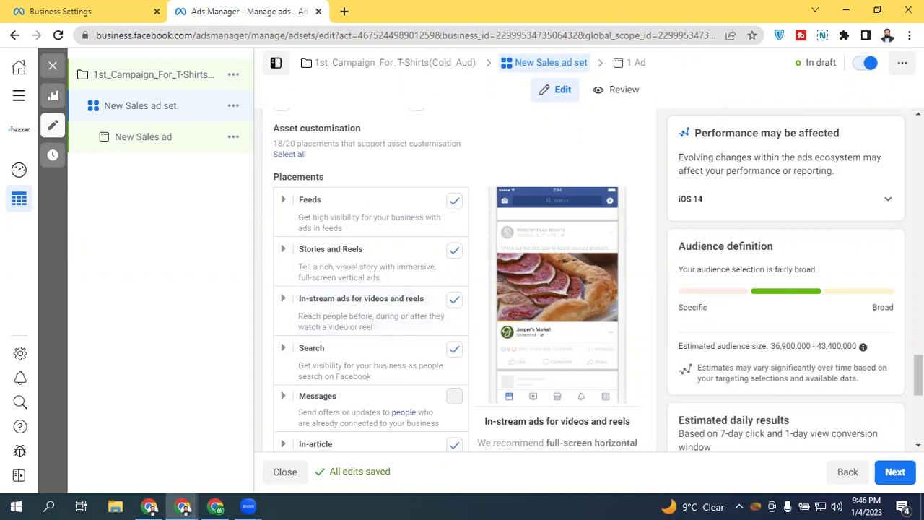
scroll(462, 281, "down", 1)
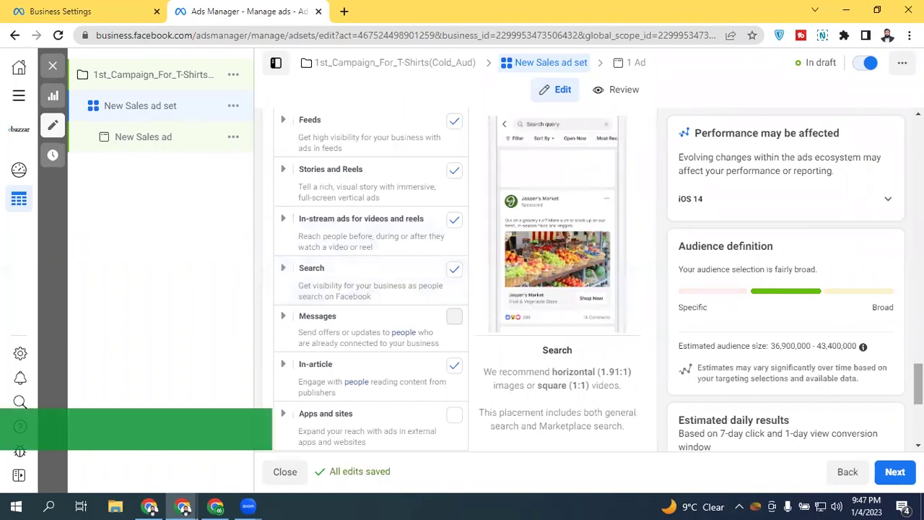
scroll(356, 273, "down", 1)
scroll(773, 364, "down", 1)
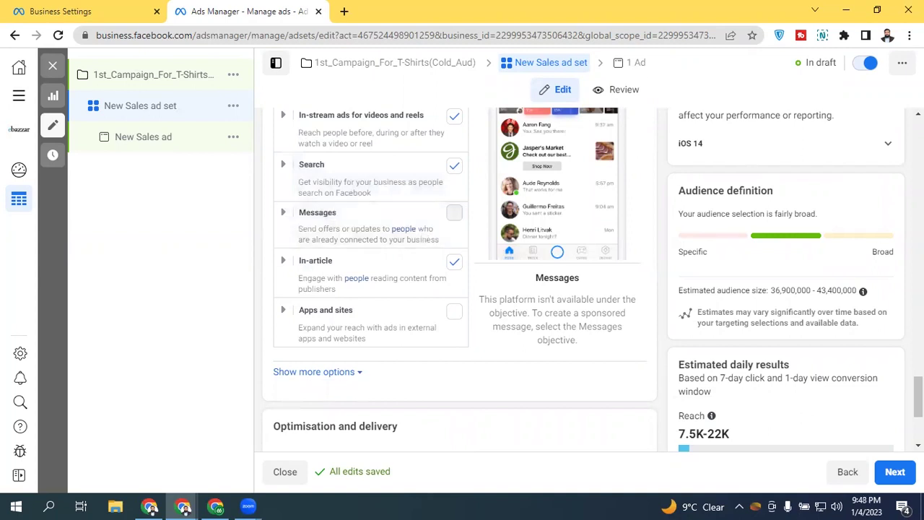
- Expand the In-article and Apps and sites groups to view their individual placements
scroll(376, 224, "up", 4)
scroll(359, 326, "down", 4)
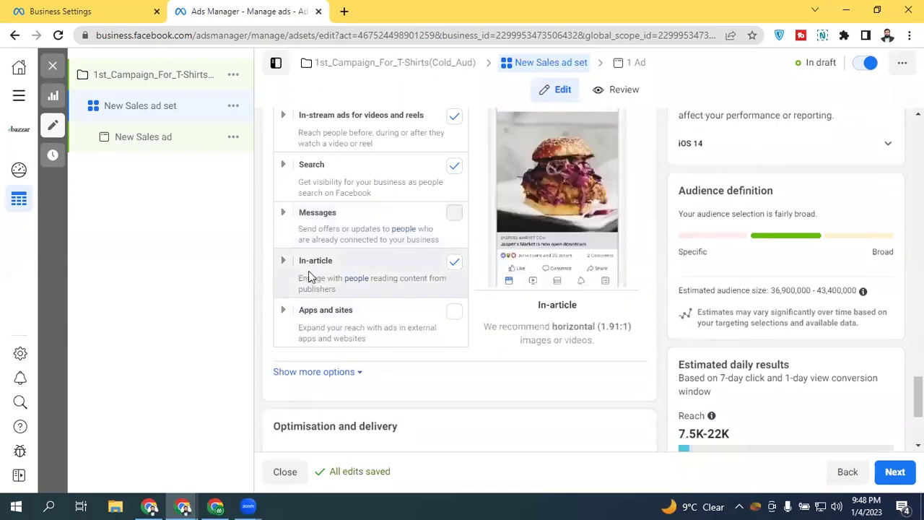
left_click(283, 261)
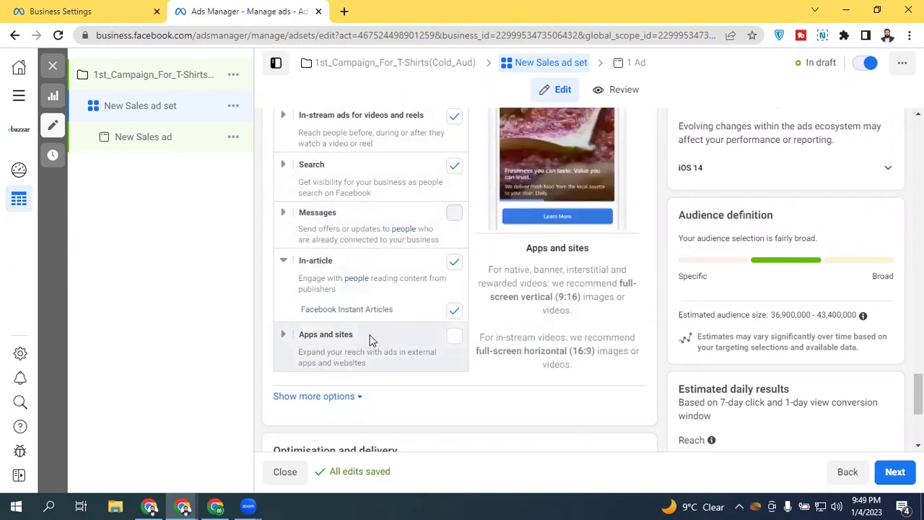
left_click(284, 335)
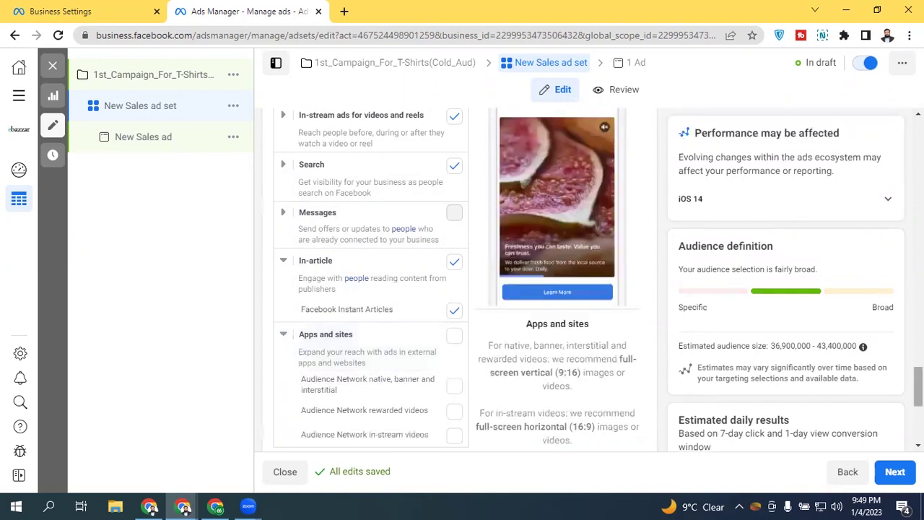
- Review the individual Audience Network placements under Apps and sites, and collapse that group
scroll(351, 313, "down", 3)
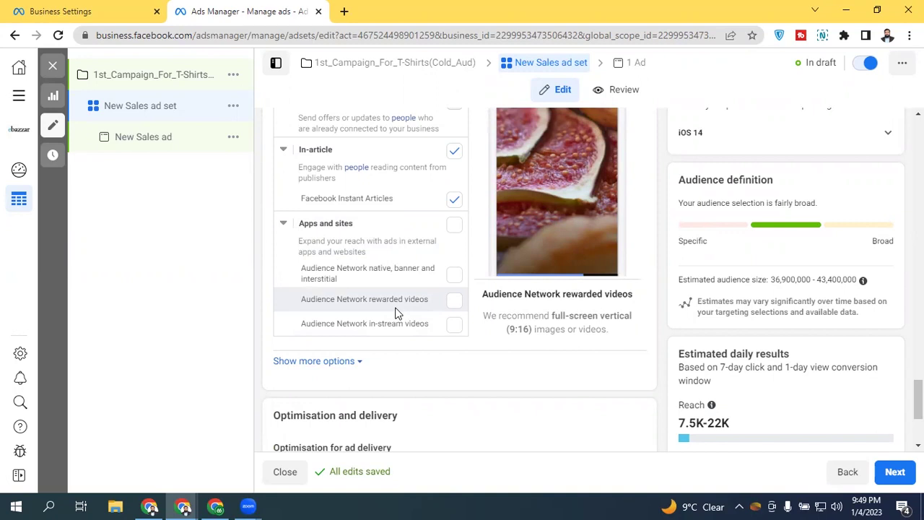
left_click(282, 226)
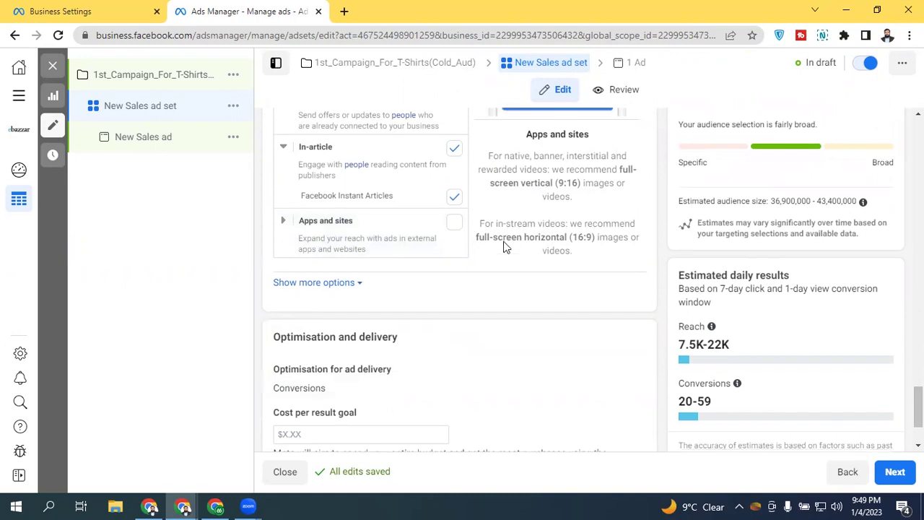
scroll(918, 405, "up", 3)
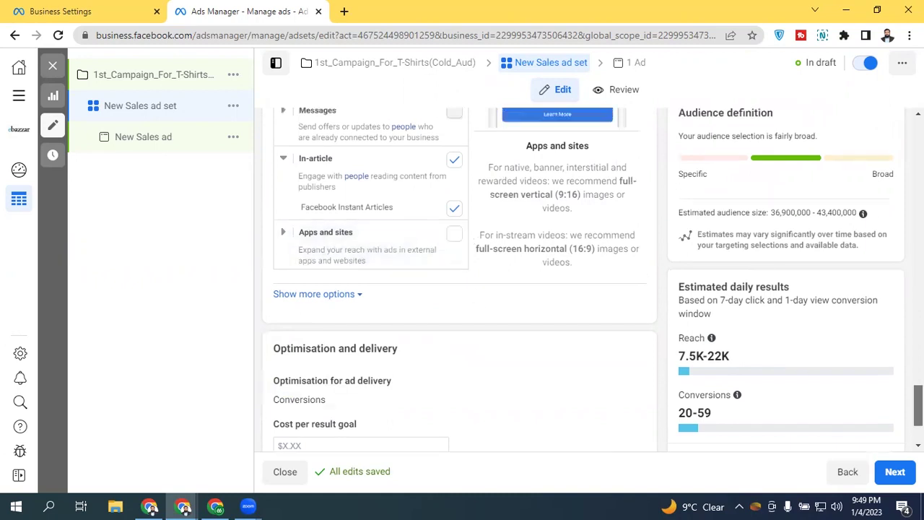
scroll(454, 281, "up", 2)
scroll(455, 282, "down", 3)
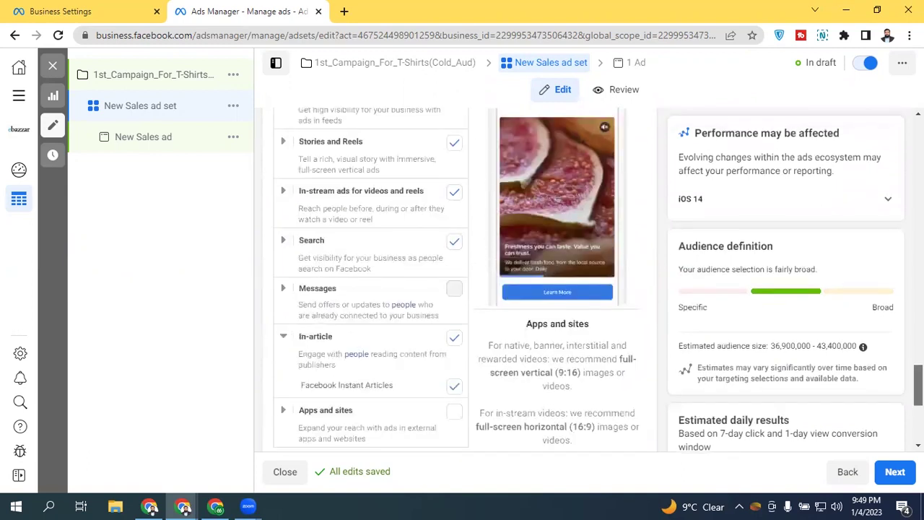
- Expand the Feeds group, examine its individual Facebook, Instagram and Messenger placements with their previews, and collapse it
scroll(347, 216, "up", 2)
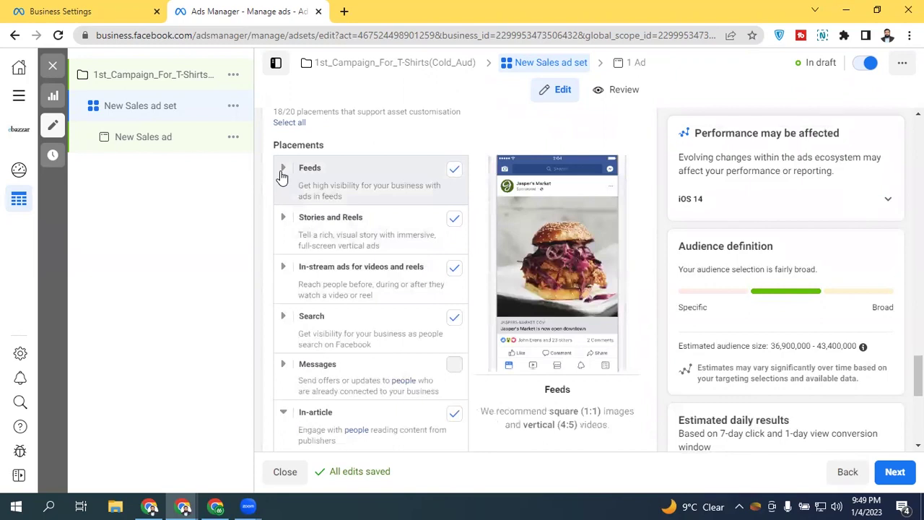
left_click(282, 172)
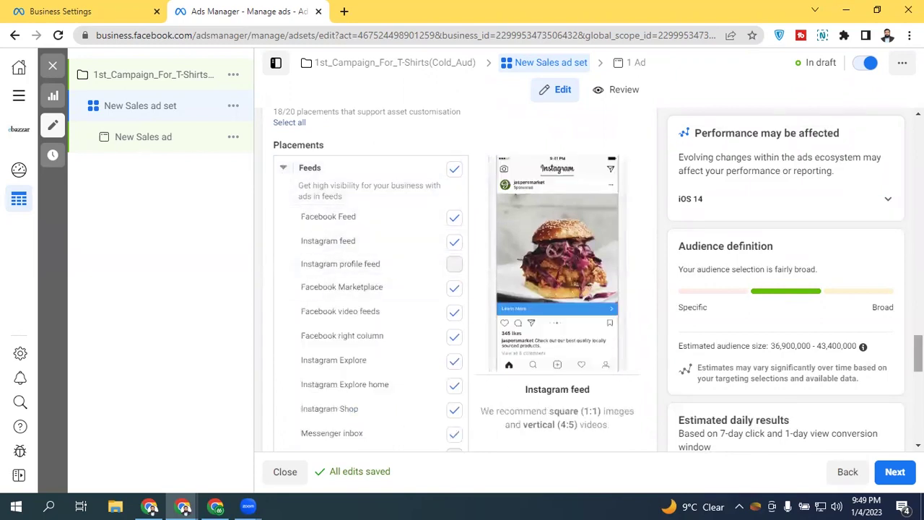
scroll(335, 216, "down", 1)
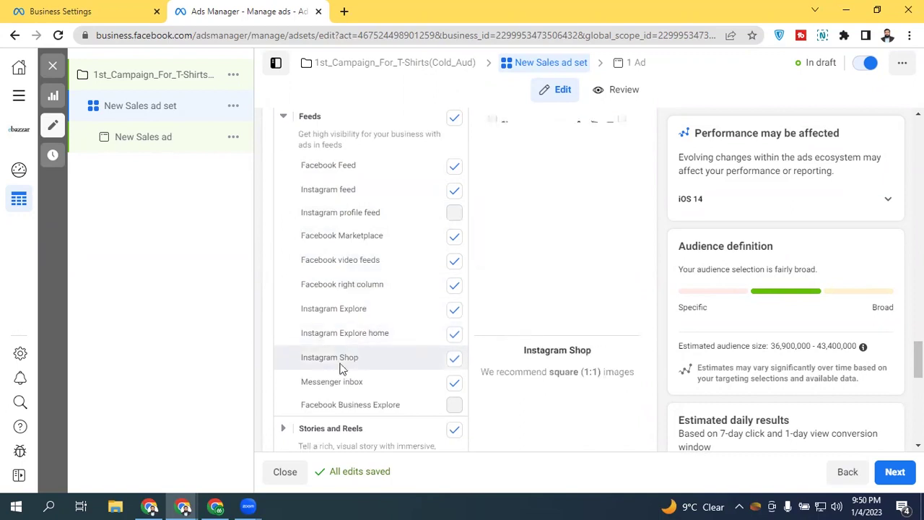
scroll(361, 325, "down", 1)
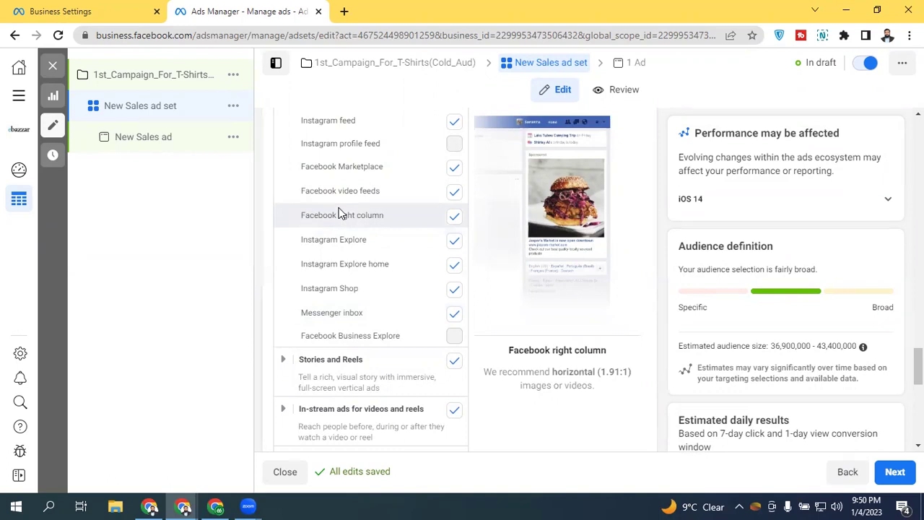
scroll(917, 364, "up", 2)
scroll(470, 251, "up", 1)
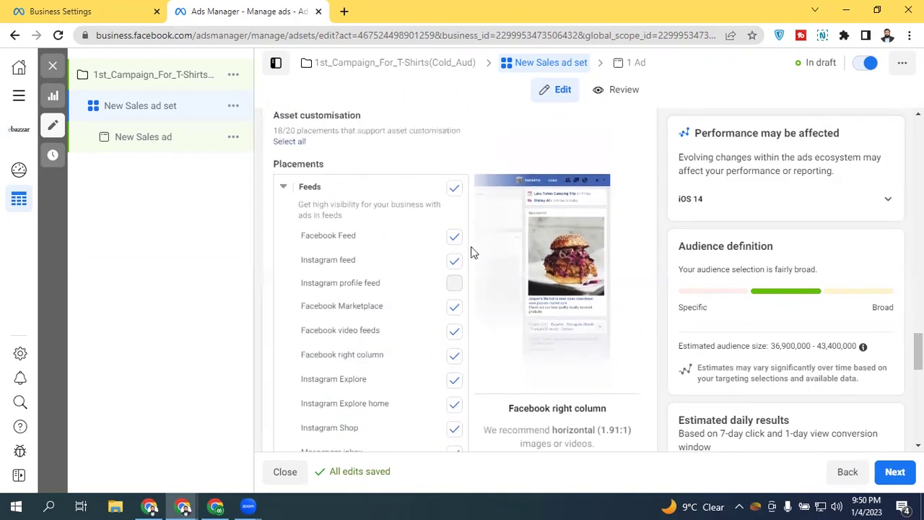
left_click(283, 186)
- Look through the individual Stories and Reels placements, and collapse both that group and the In-article group
left_click(282, 238)
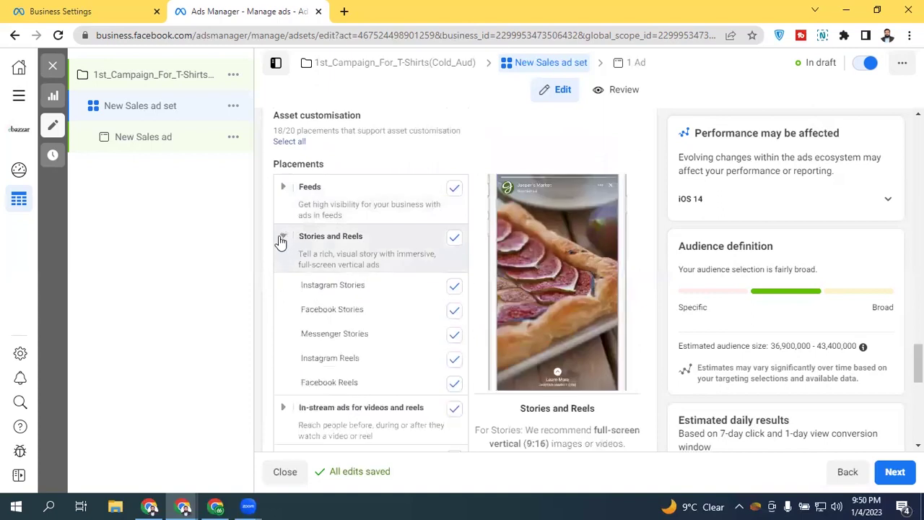
left_click(281, 241)
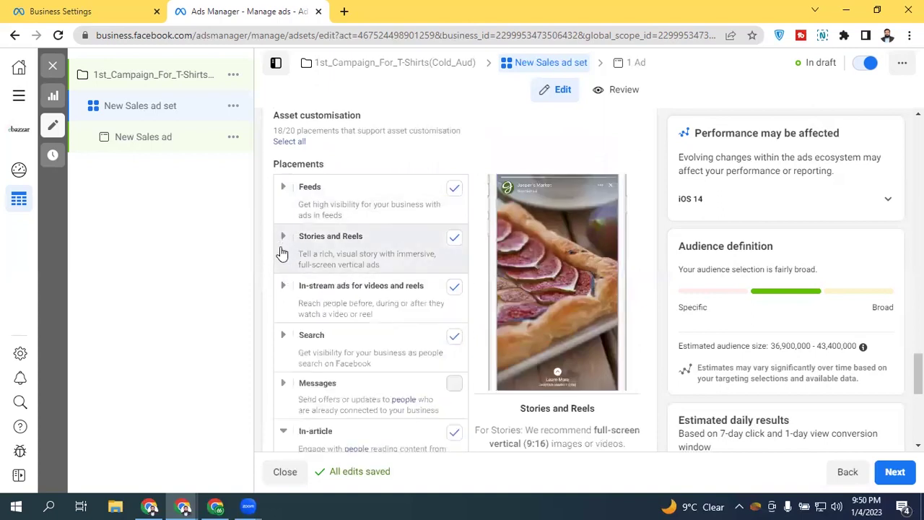
left_click(282, 249)
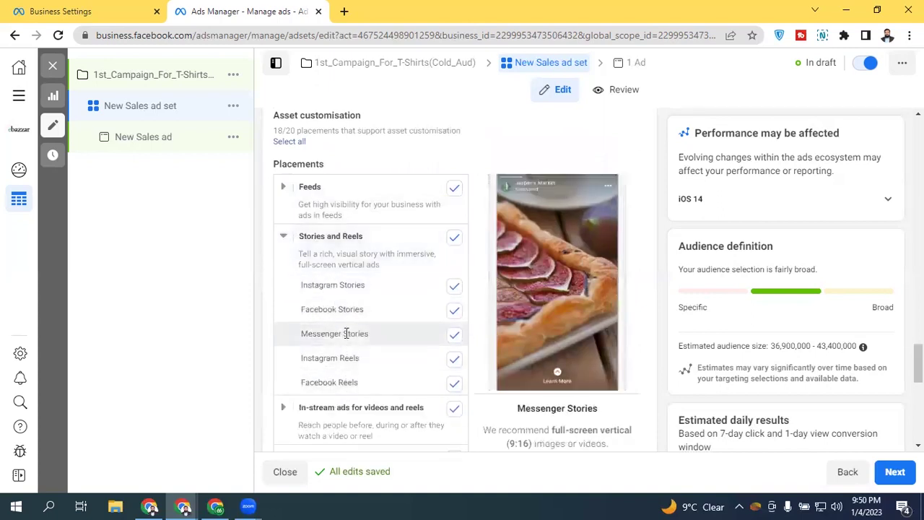
left_click(281, 235)
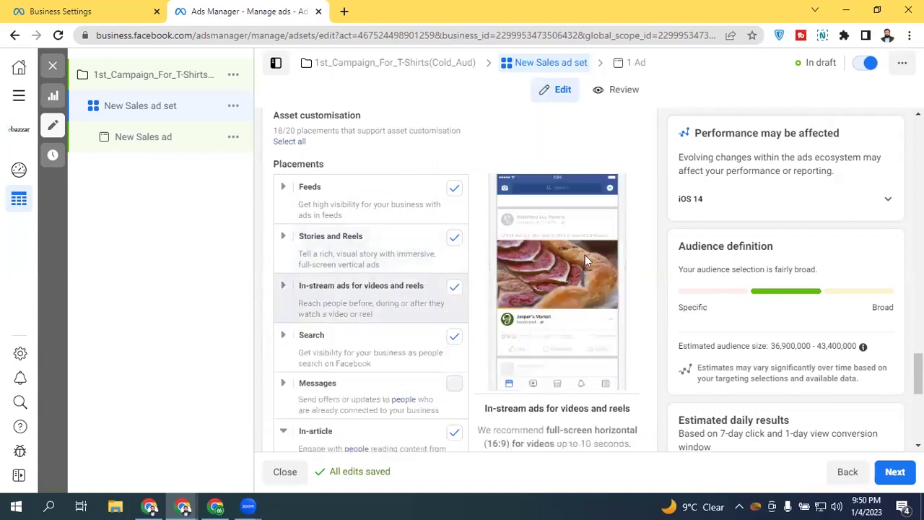
scroll(462, 281, "down", 3)
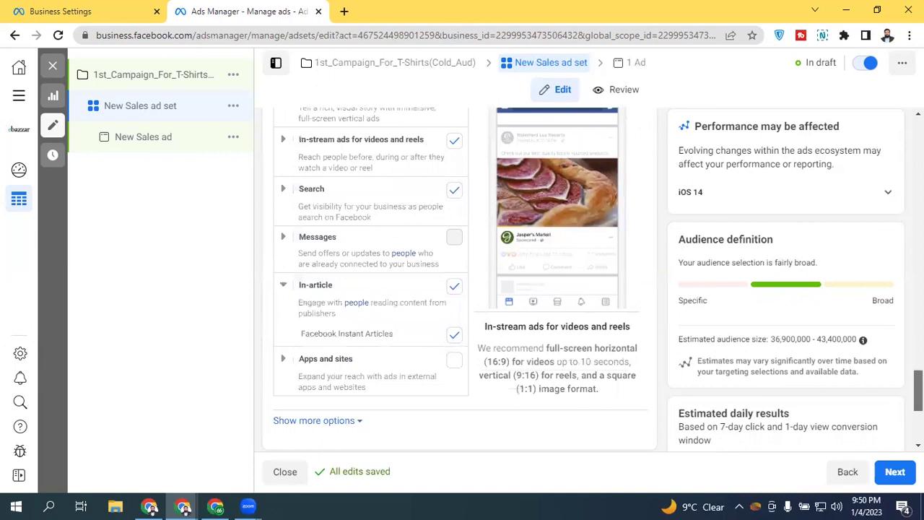
scroll(351, 318, "up", 1)
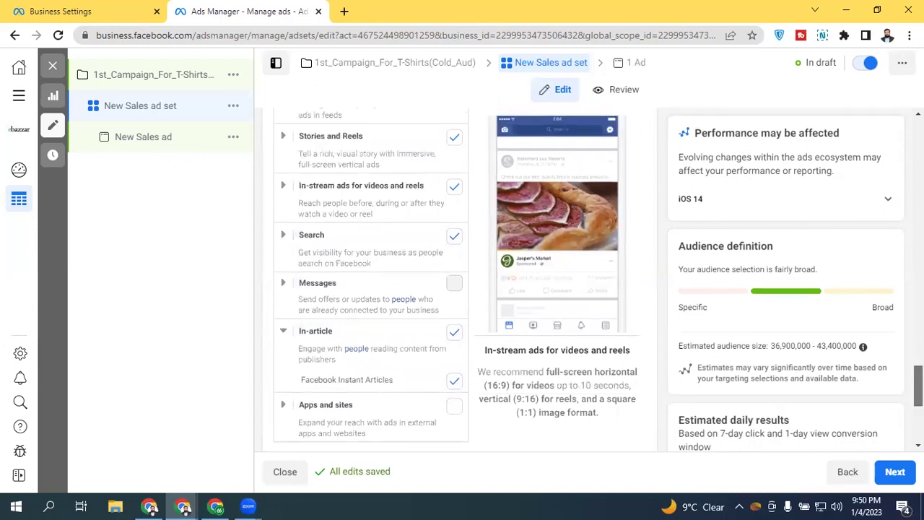
left_click(283, 339)
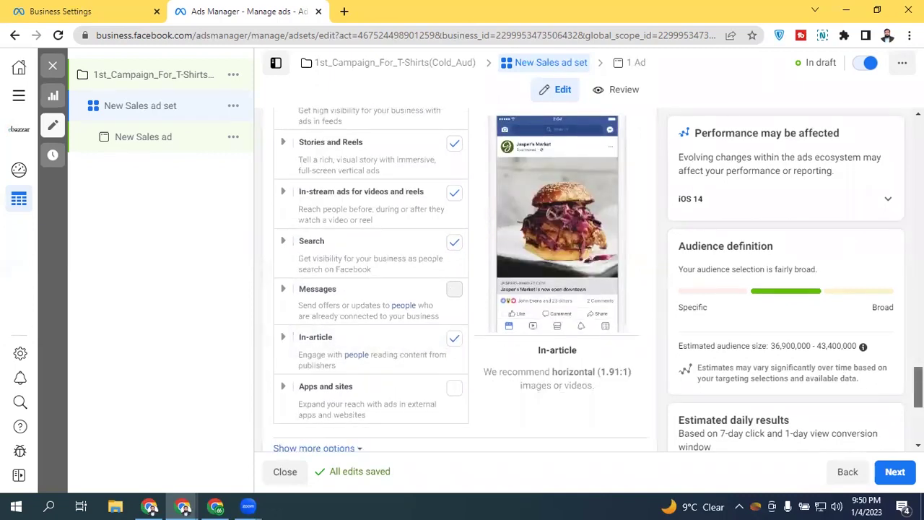
- Exclude the Stories and Reels, In-stream ads for videos and reels, Search and In-article placement groups from the ad set
scroll(283, 344, "up", 1)
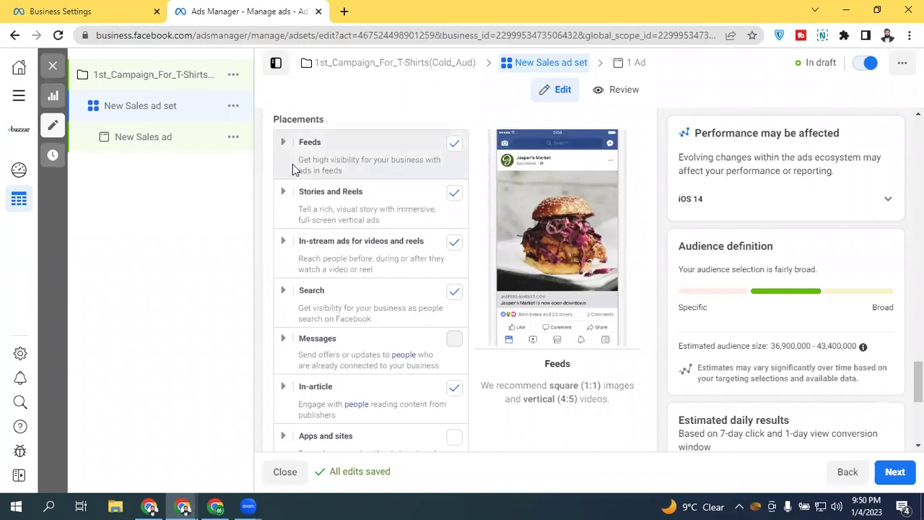
left_click(454, 195)
left_click(455, 243)
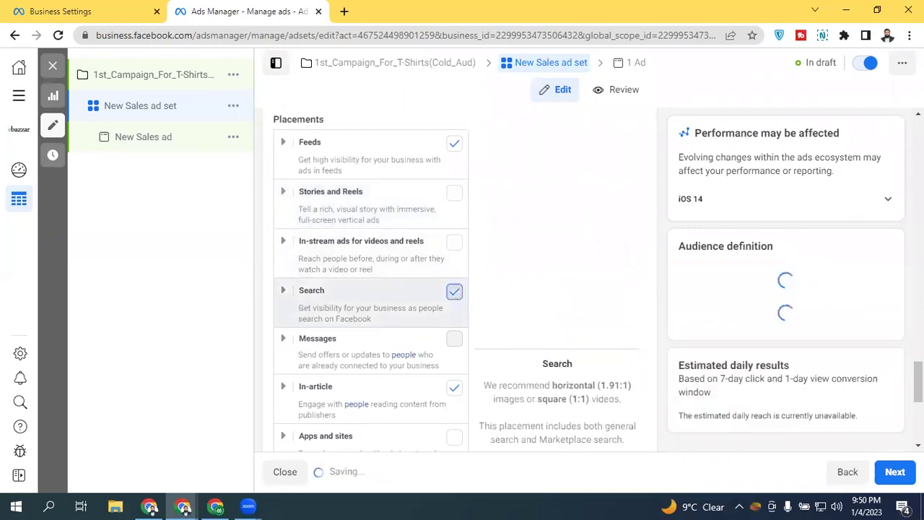
left_click(454, 291)
left_click(453, 387)
scroll(454, 387, "down", 2)
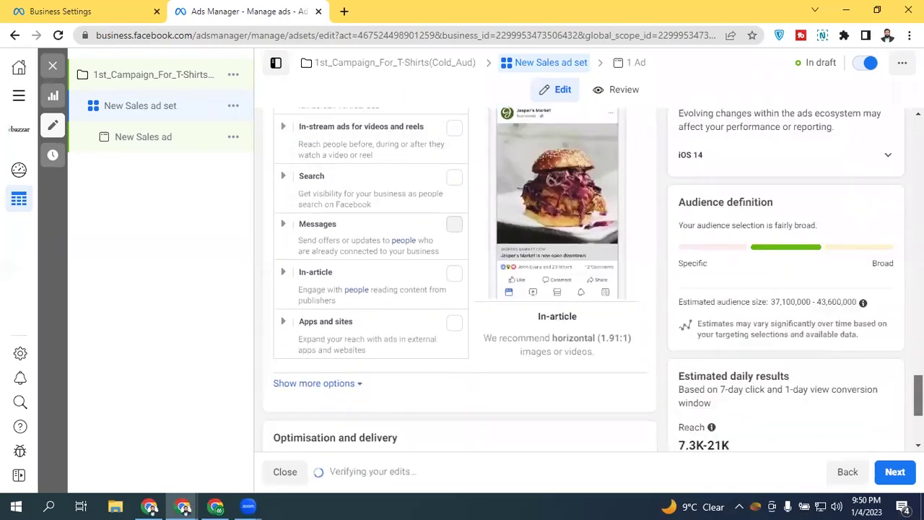
- Expand the Feeds group and exclude Messenger from the ad set's platforms
scroll(565, 346, "up", 4)
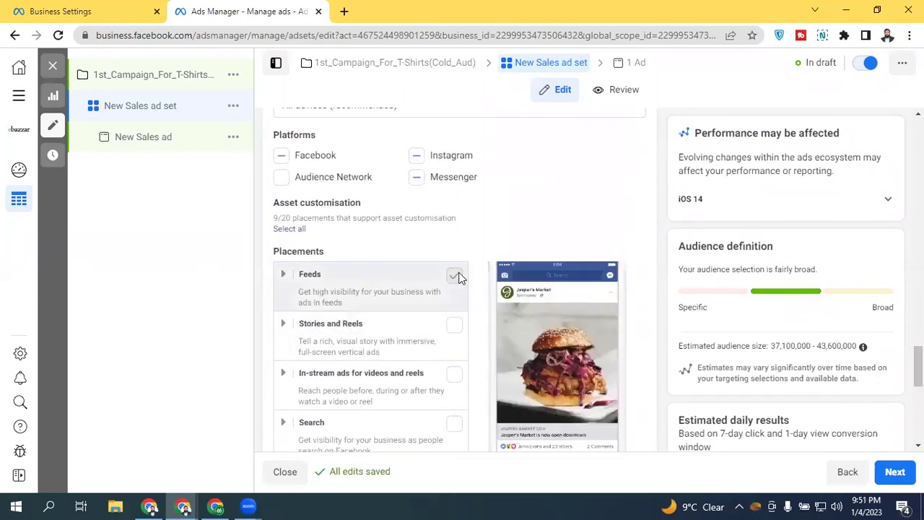
left_click(282, 279)
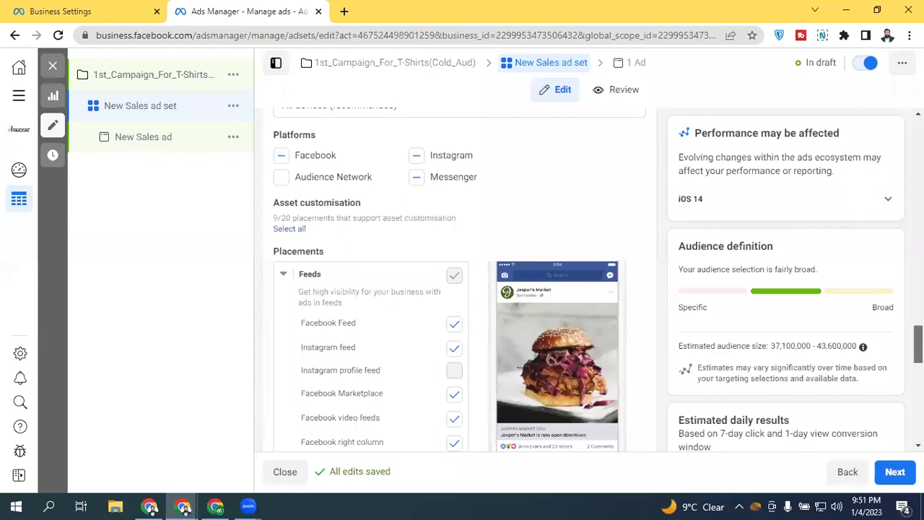
scroll(454, 325, "down", 1)
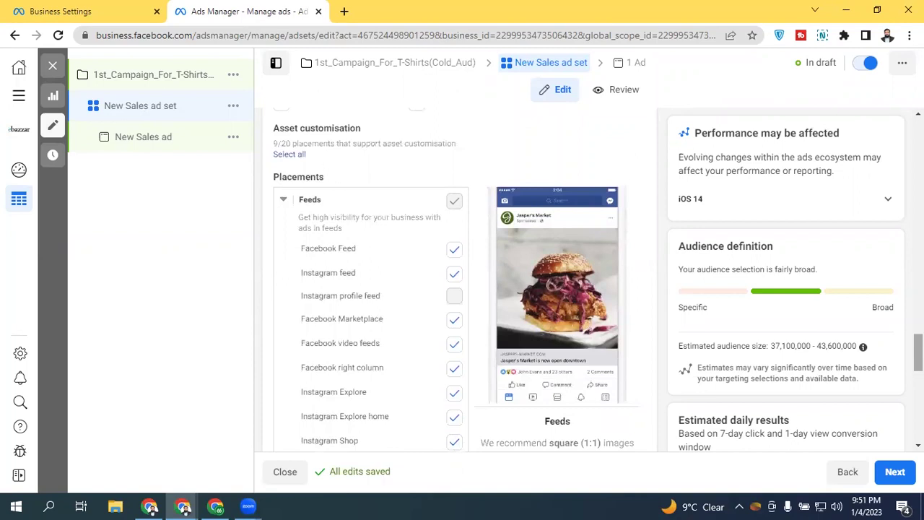
scroll(829, 331, "up", 1)
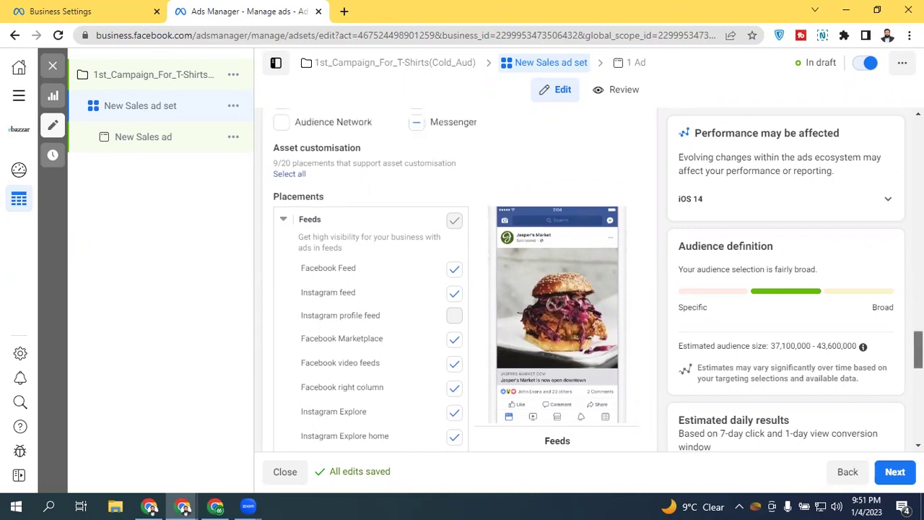
left_click(417, 187)
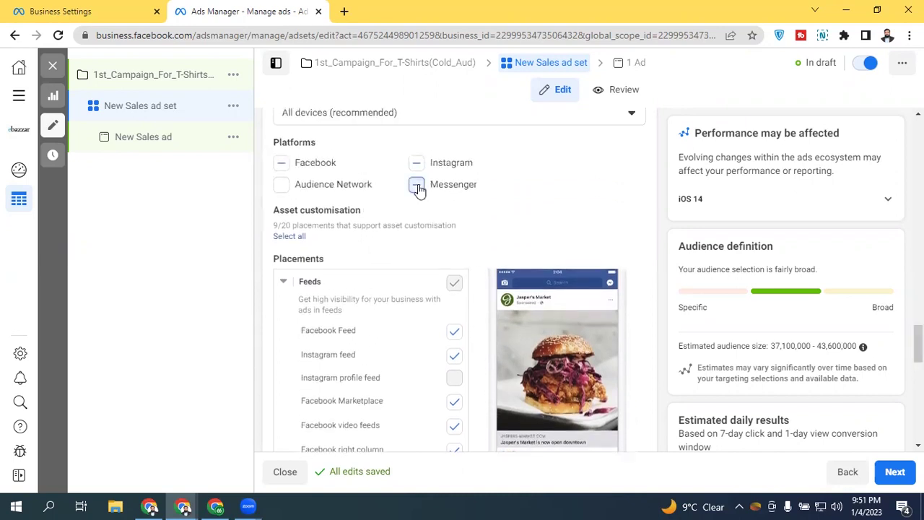
left_click(417, 186)
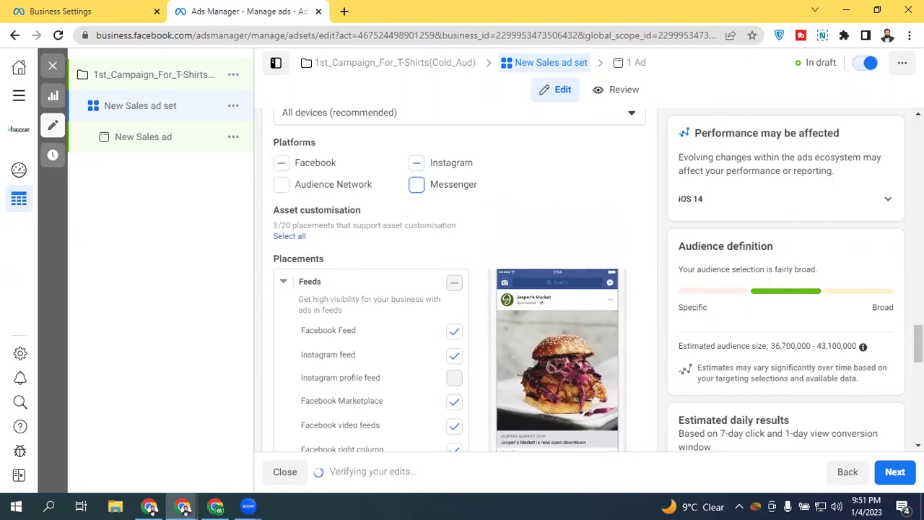
- Exclude Facebook Marketplace, Facebook video feeds, Facebook right column, Instagram Explore, Instagram Explore home and Instagram Shop from the Feeds placements
scroll(917, 343, "down", 3)
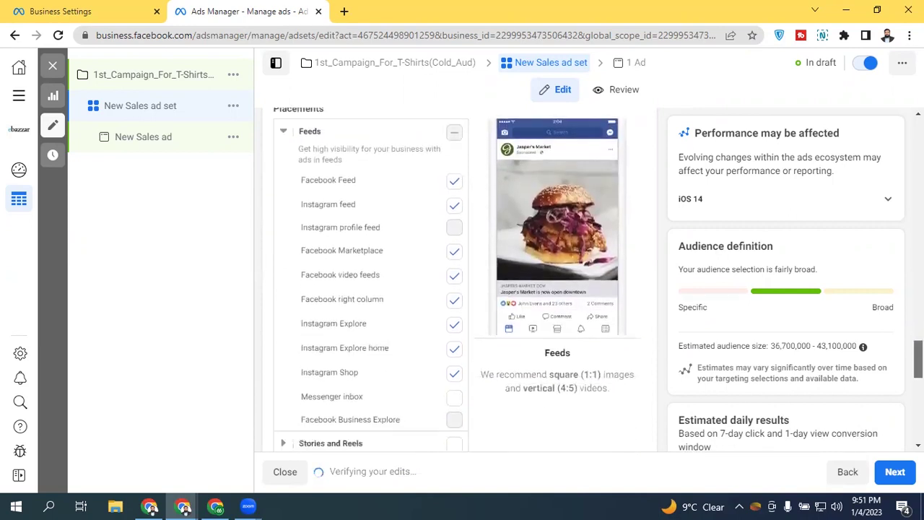
left_click(453, 234)
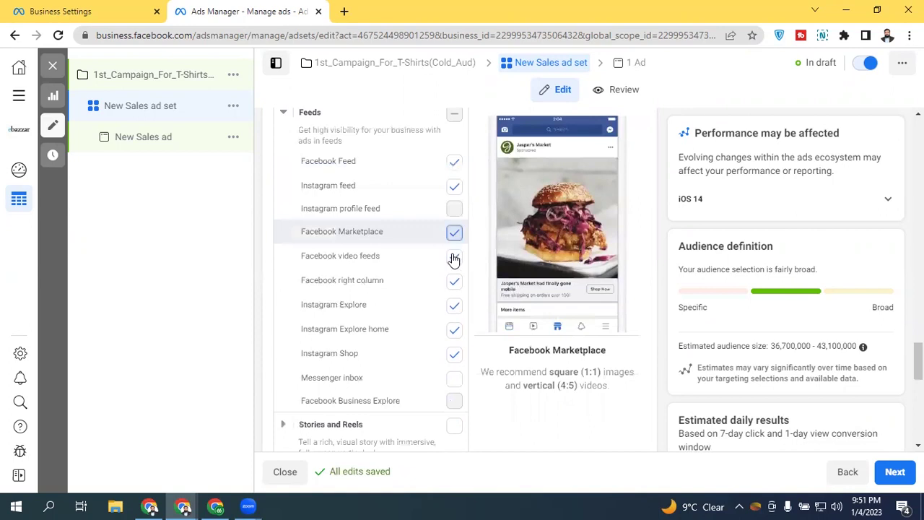
left_click(455, 283)
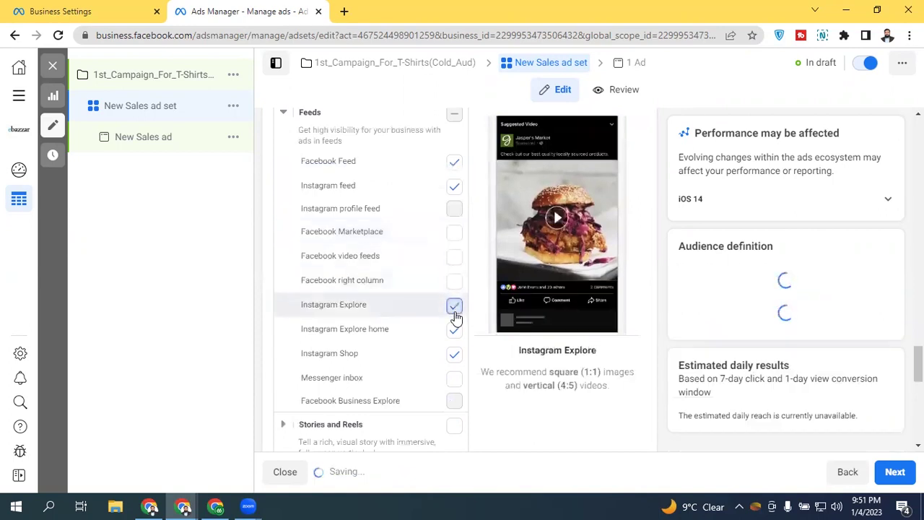
left_click(454, 334)
left_click(454, 356)
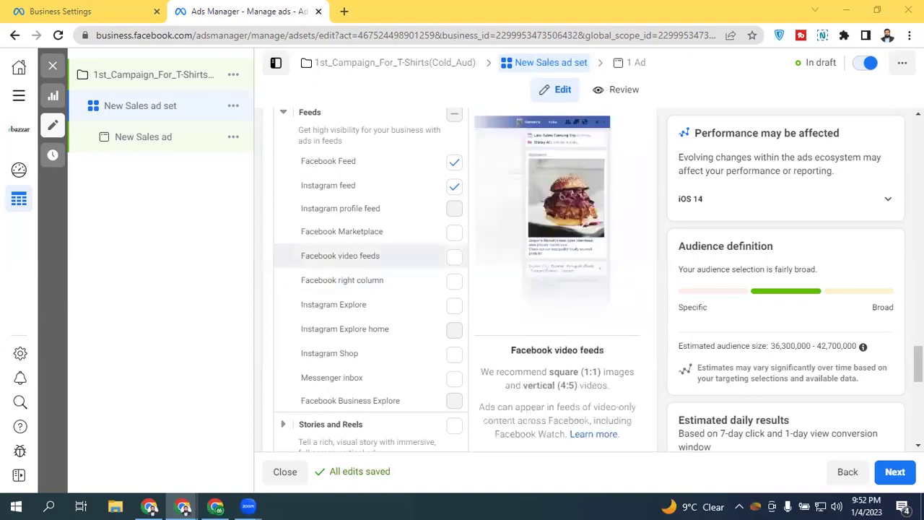
- Try limiting the placements to Facebook Feed by excluding the Instagram platform, and include Instagram again
scroll(361, 256, "up", 1)
scroll(281, 231, "up", 3)
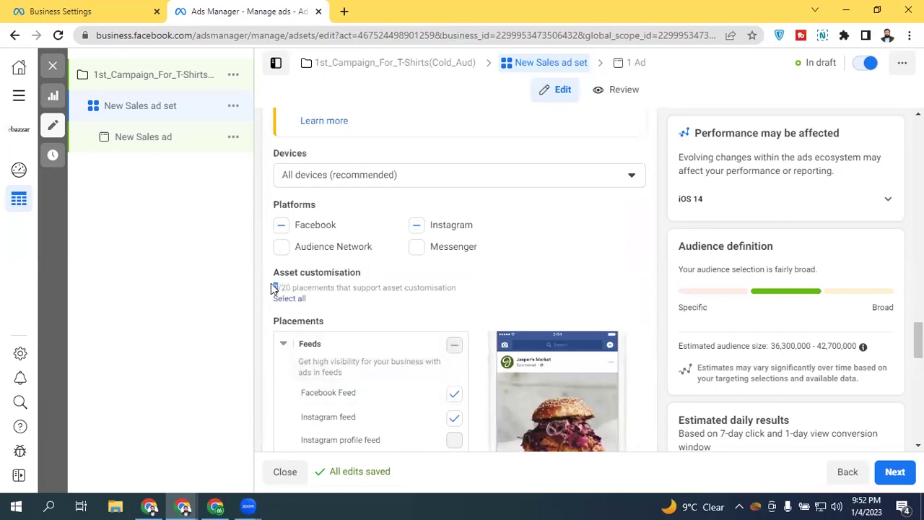
left_click(415, 226)
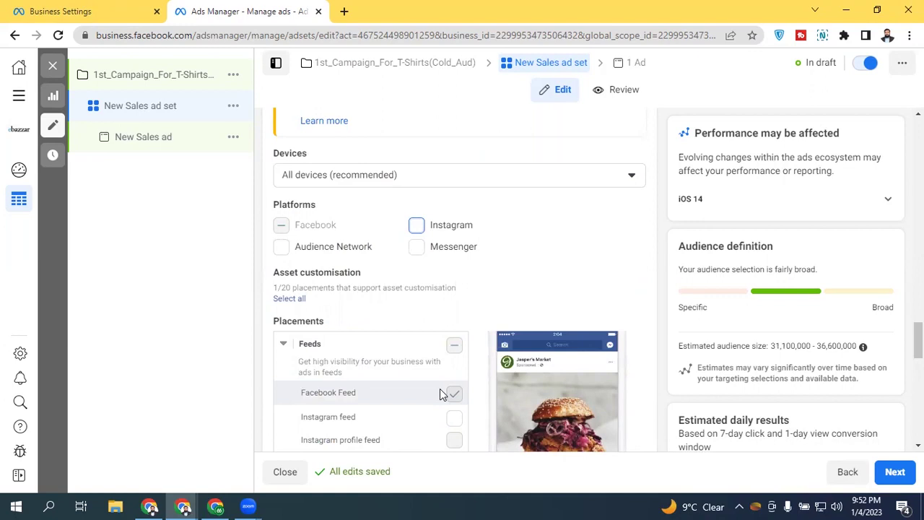
left_click(418, 227)
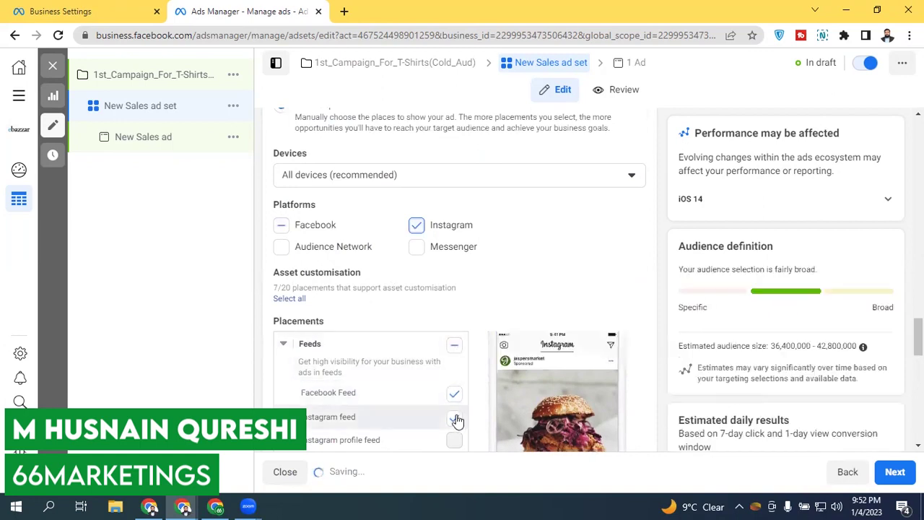
- Exclude Stories and Reels, Instagram Shop, Instagram Explore and Instagram Explore home, leaving only Facebook Feed and Instagram feed selected
left_click_drag(918, 336, 918, 362)
scroll(438, 351, "down", 1)
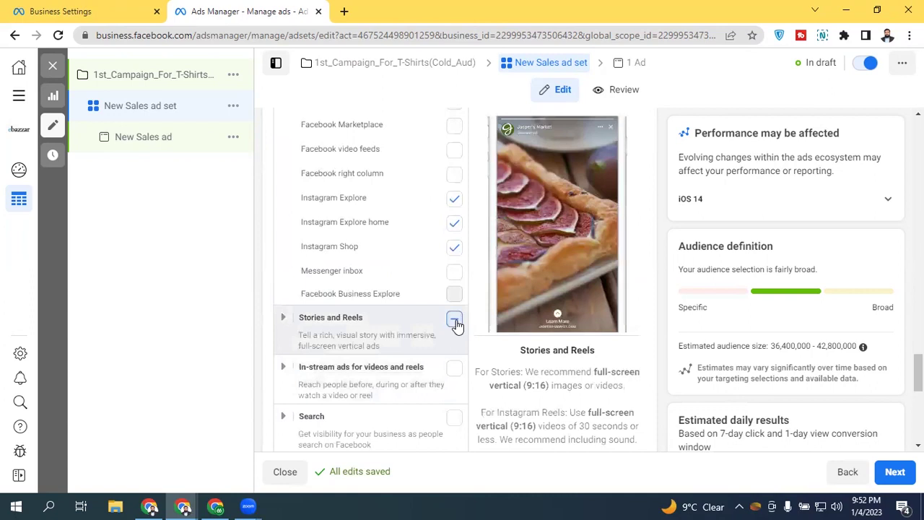
left_click(454, 320)
left_click(454, 321)
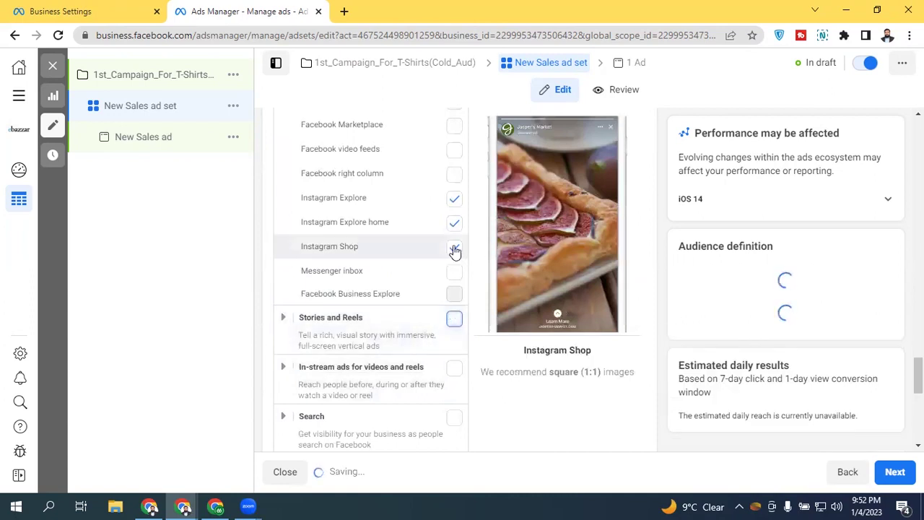
left_click(454, 249)
left_click(454, 222)
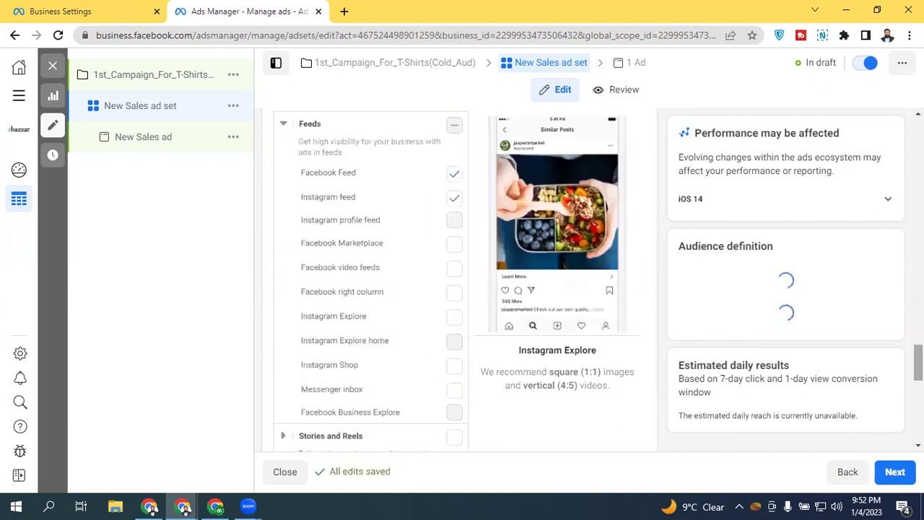
- Review the manual placements, the selected platforms and the Feeds placements, and leave the Feeds group collapsed
scroll(292, 254, "up", 2)
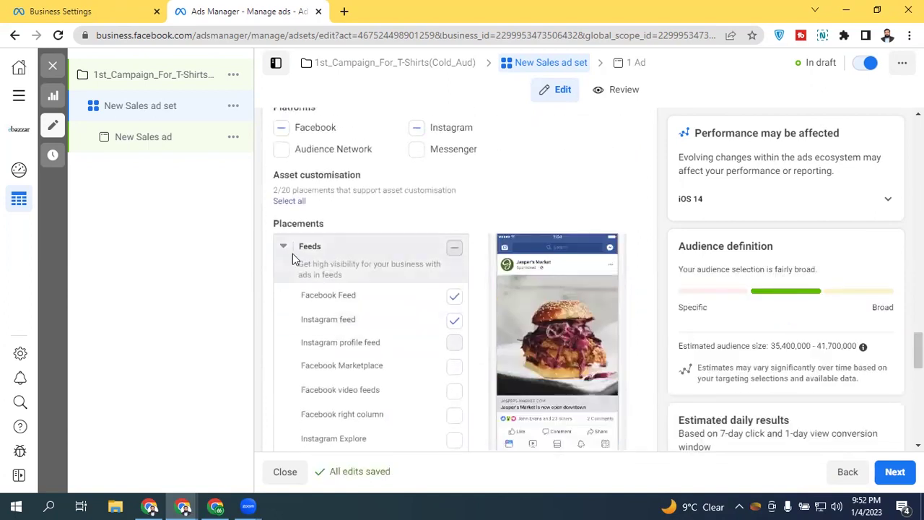
left_click(283, 247)
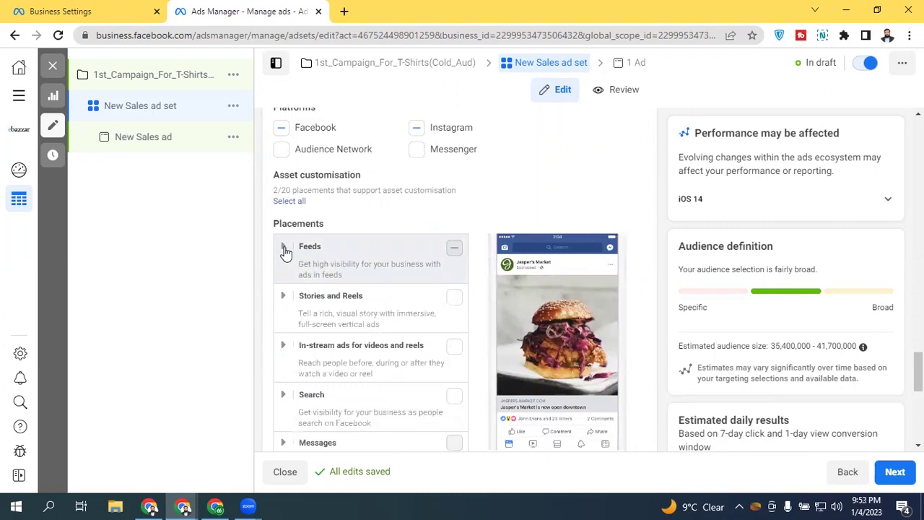
scroll(917, 370, "up", 1)
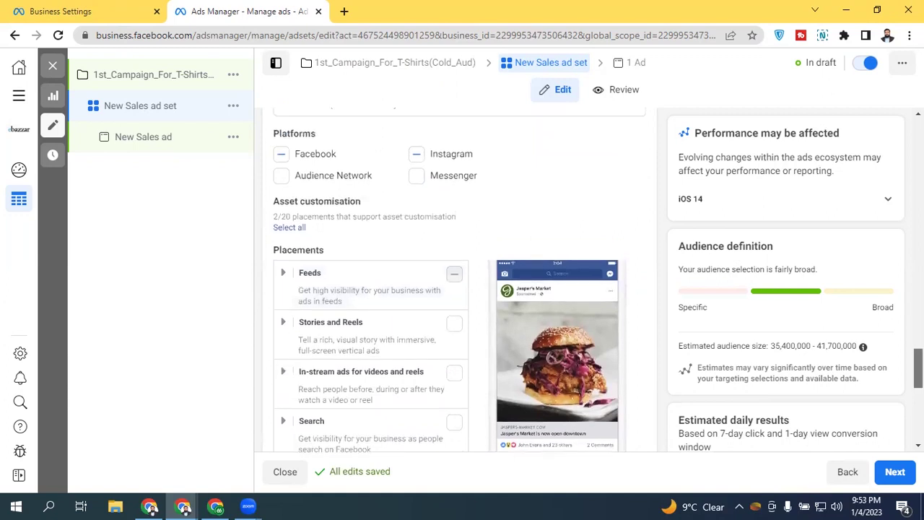
scroll(917, 360, "up", 3)
scroll(917, 353, "up", 2)
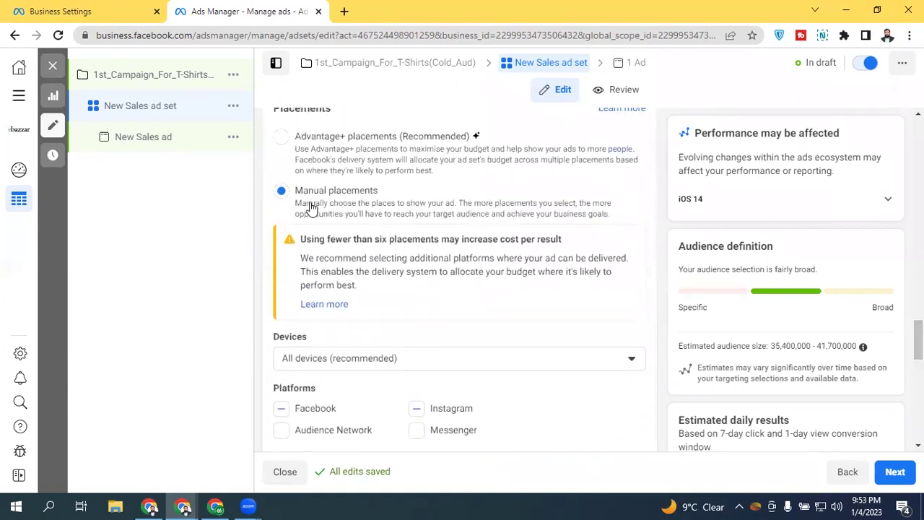
scroll(311, 207, "down", 3)
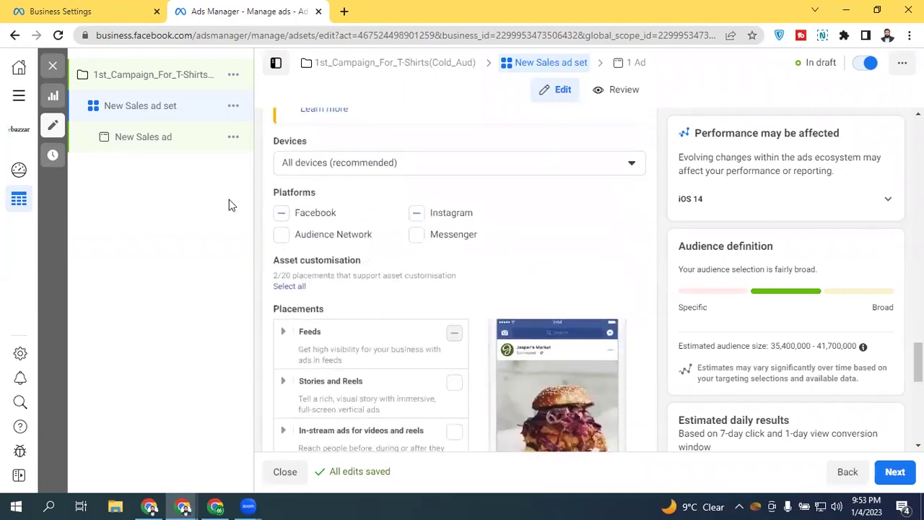
left_click(416, 215)
left_click(287, 333)
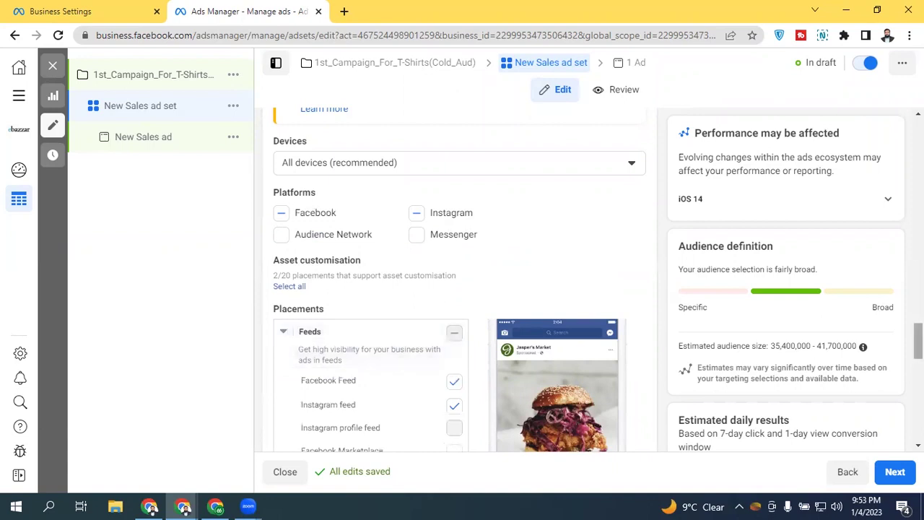
scroll(415, 275, "down", 1)
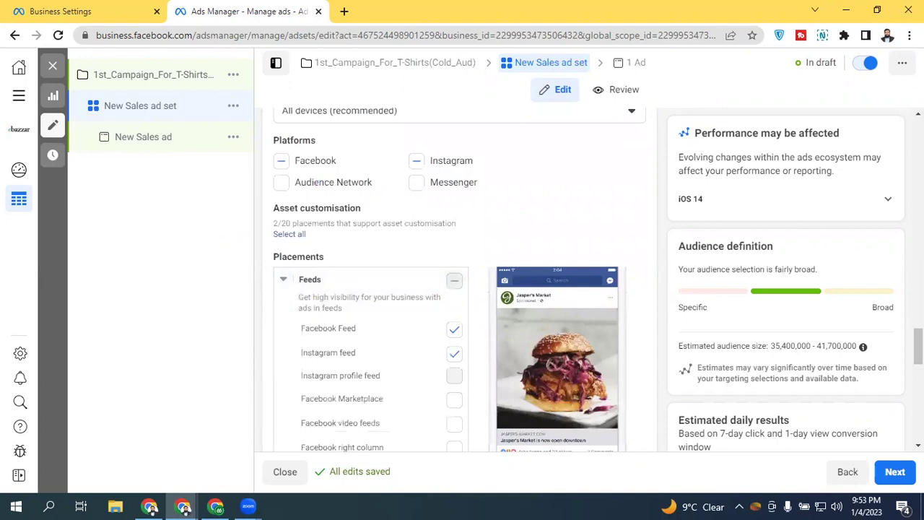
scroll(444, 289, "down", 2)
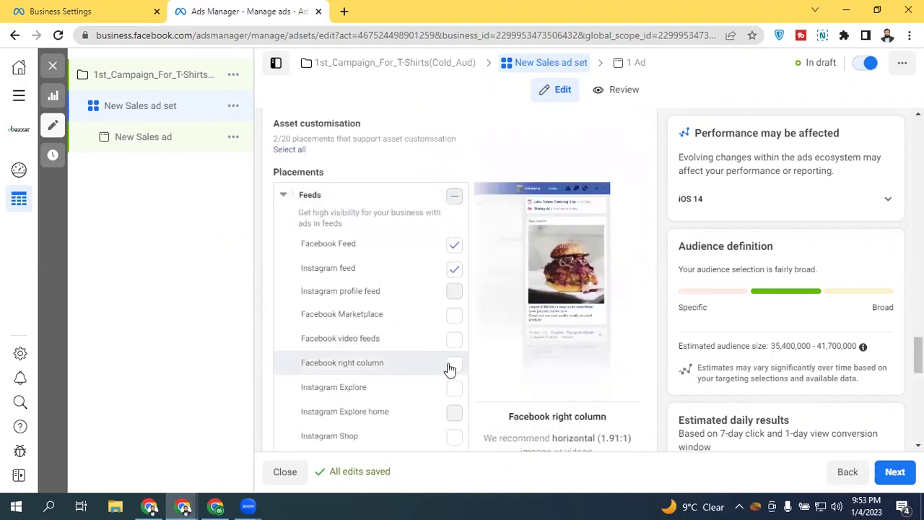
left_click(282, 196)
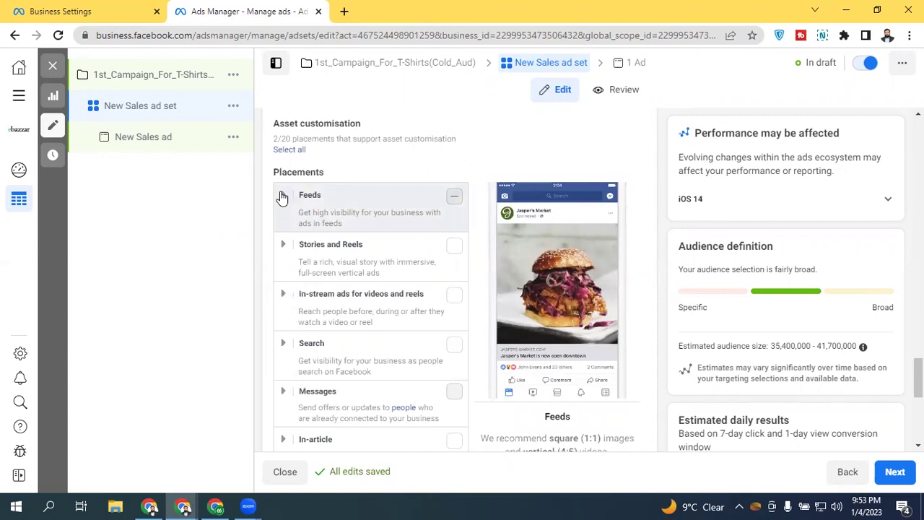
- Show the additional placement options and open the specific mobile devices and operating systems setting for editing
scroll(462, 281, "down", 4)
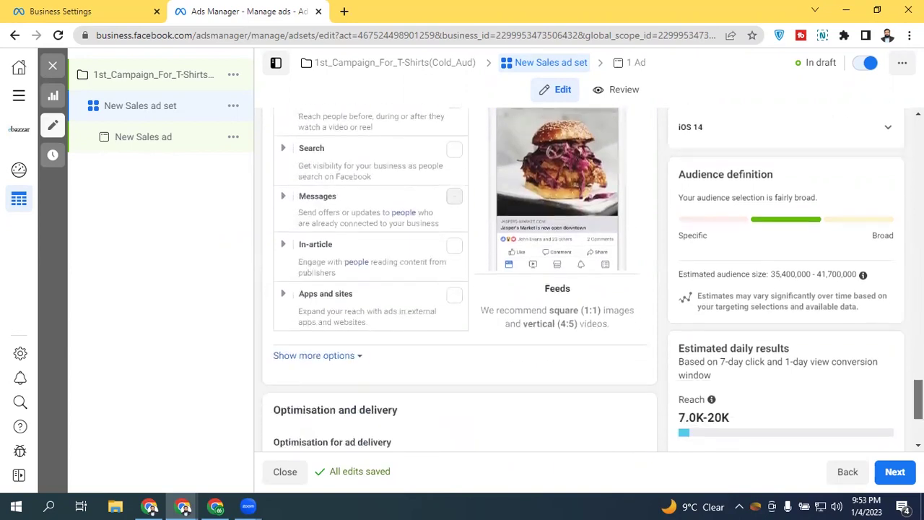
scroll(629, 357, "up", 2)
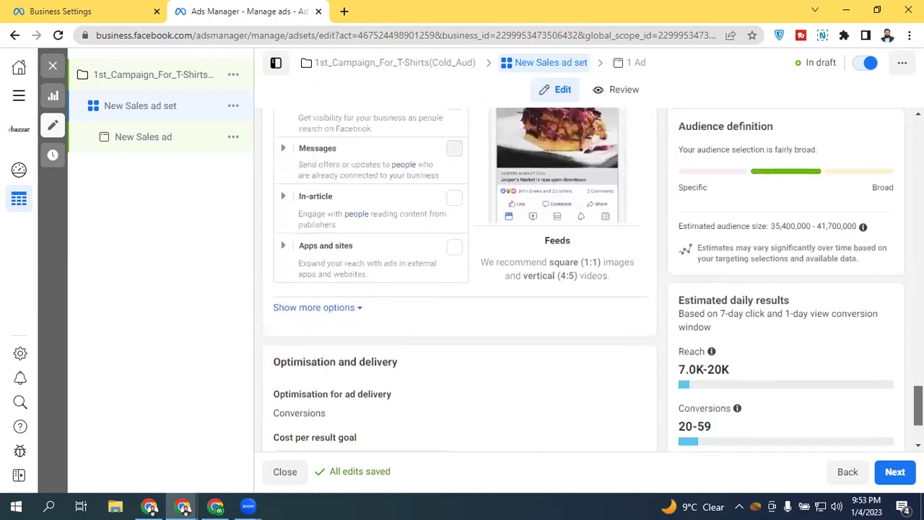
left_click(320, 404)
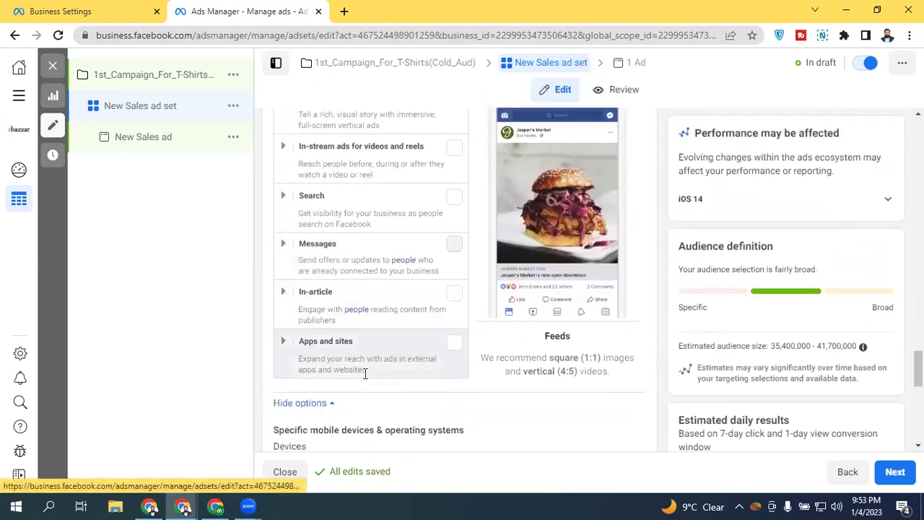
scroll(775, 402, "down", 2)
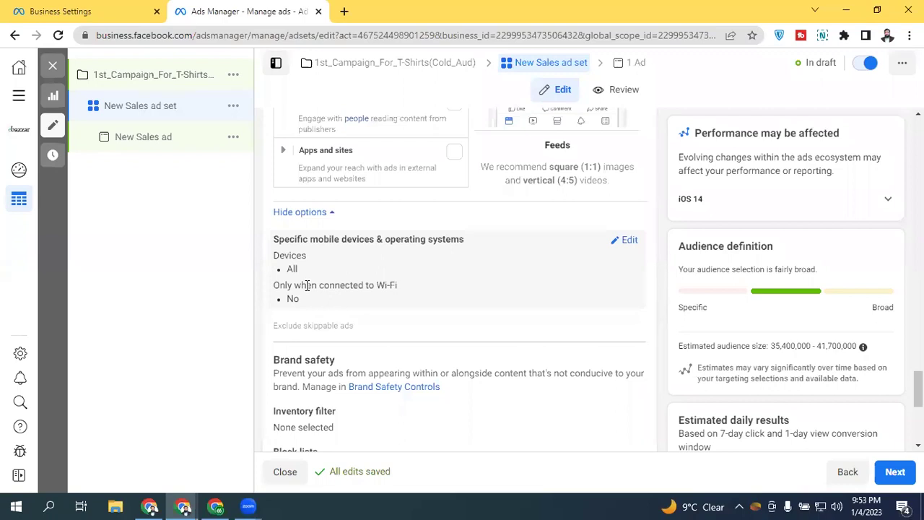
left_click(623, 241)
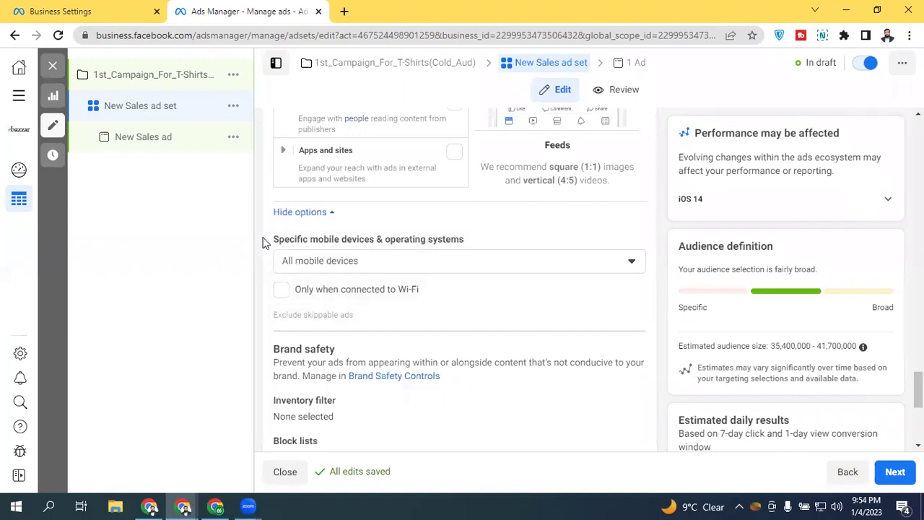
- Restrict delivery to Android devices only, with Oppo A15 as the only included device, removing Android tablets (all)
left_click(345, 263)
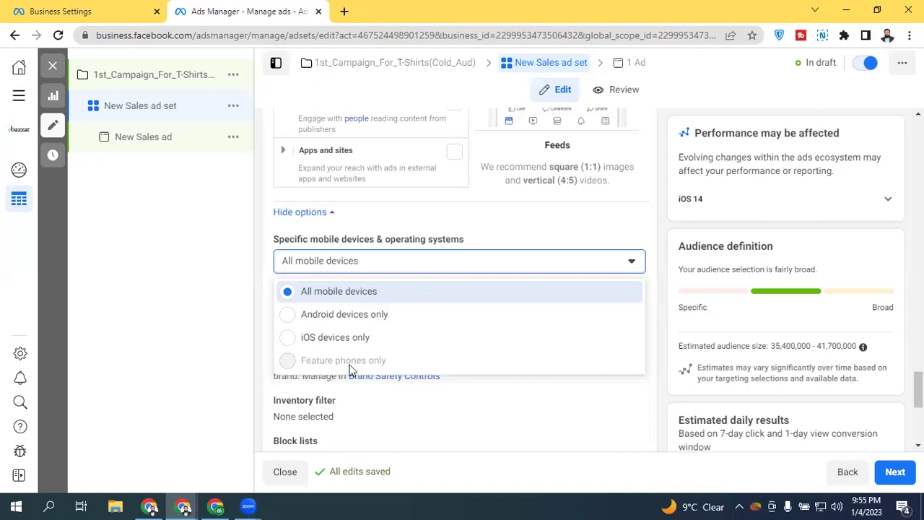
left_click(287, 313)
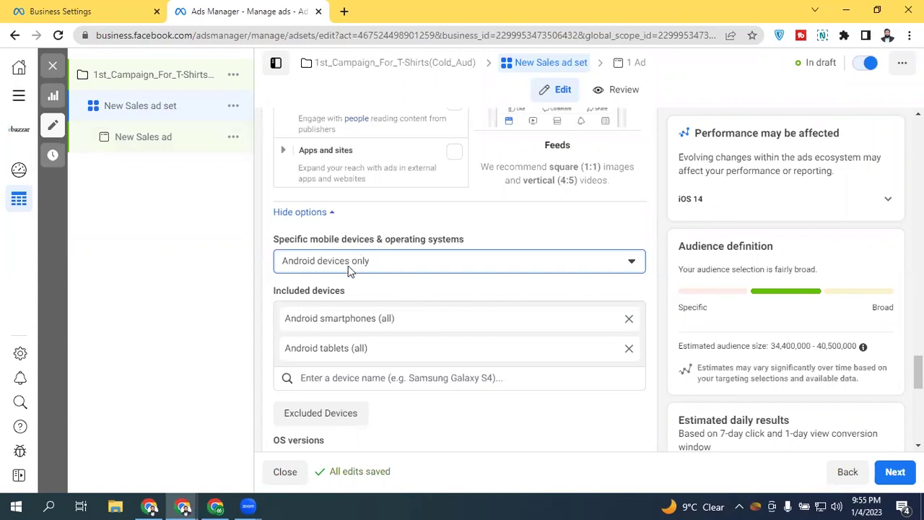
scroll(368, 217, "down", 1)
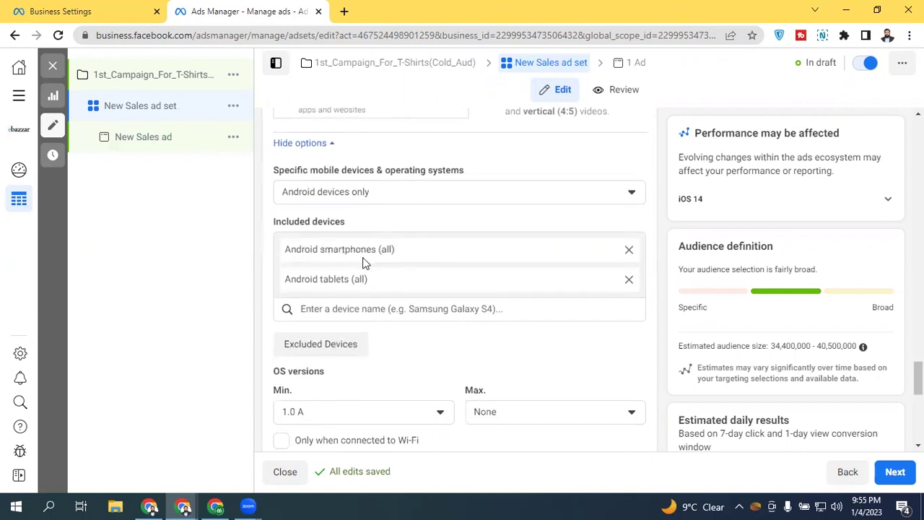
left_click(372, 310)
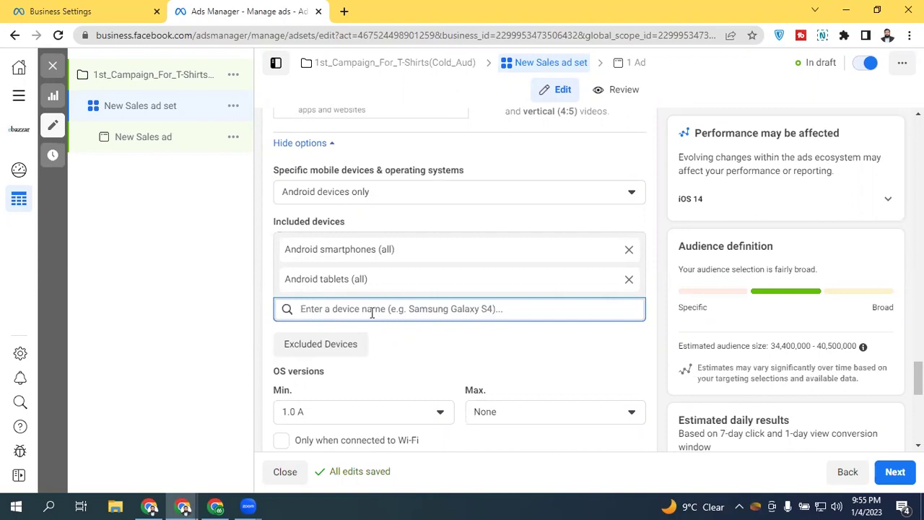
type("oppo")
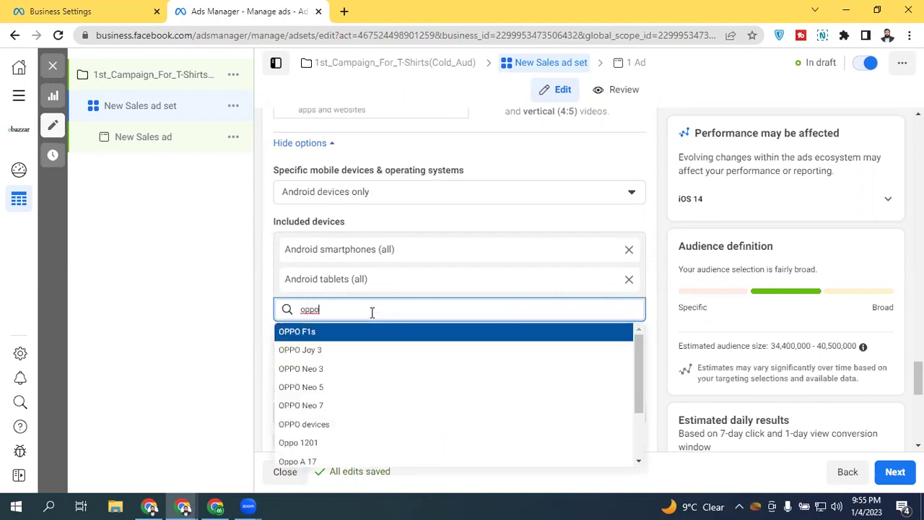
left_click_drag(643, 365, 630, 425)
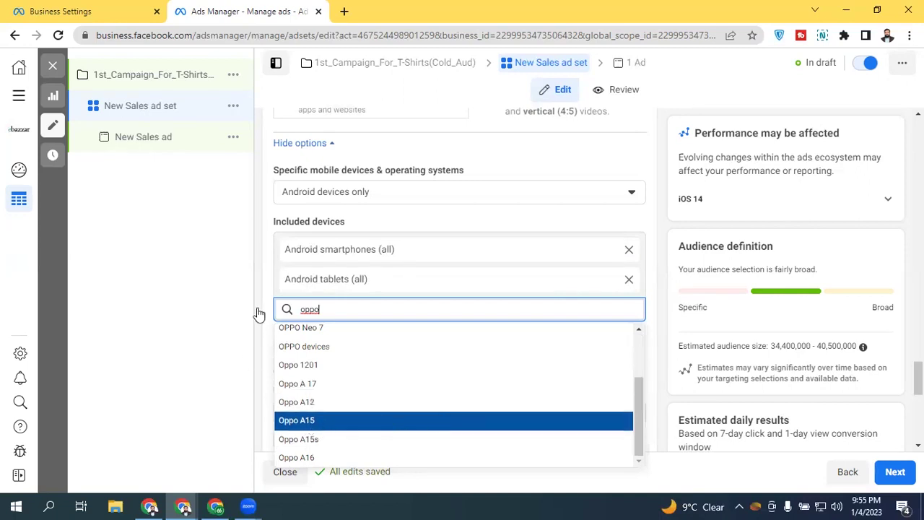
key("Return")
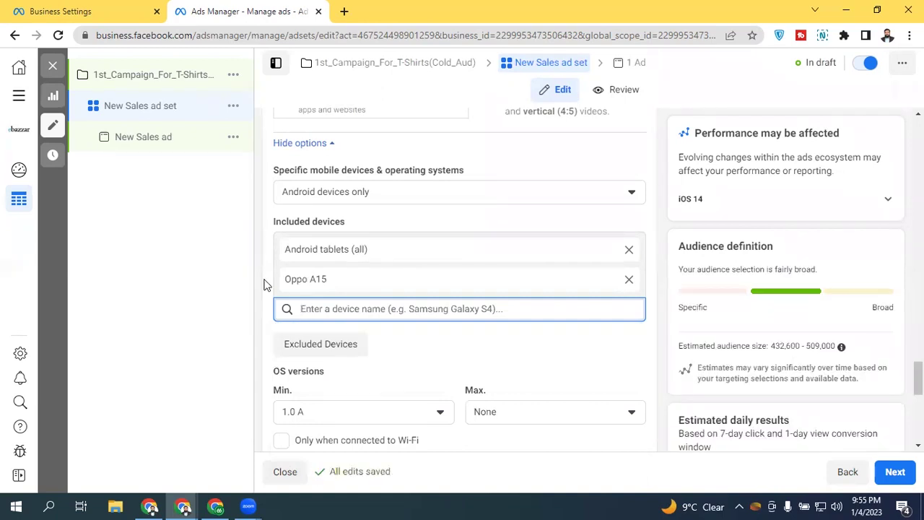
left_click(629, 249)
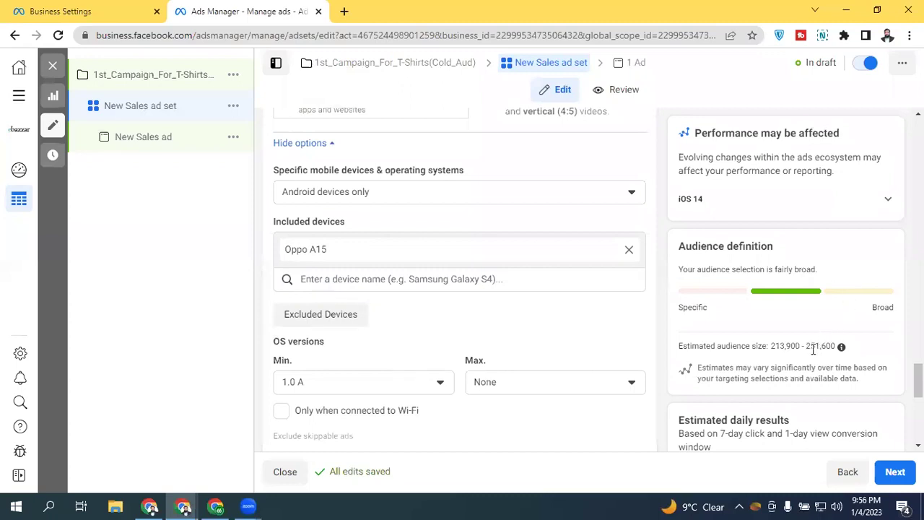
- Check the estimated audience size and the available minimum and maximum Android OS versions
left_click_drag(805, 351, 837, 341)
left_click(409, 382)
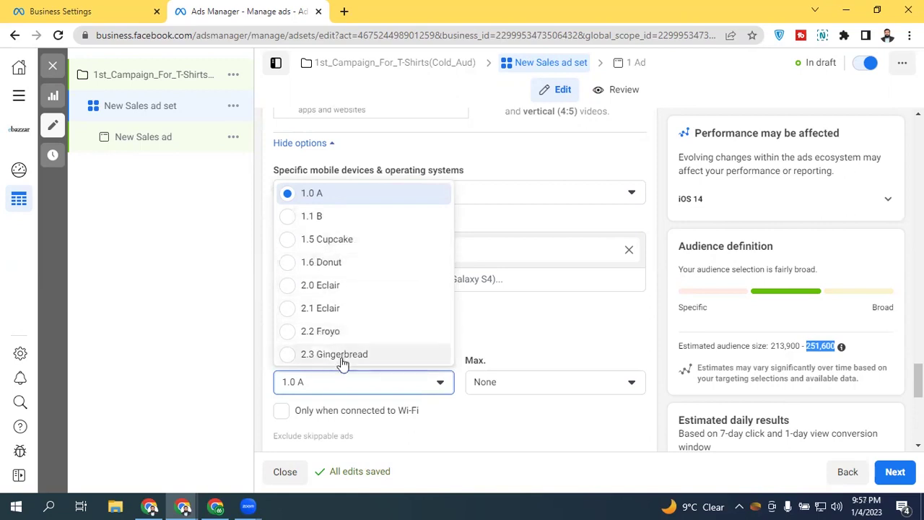
left_click(507, 387)
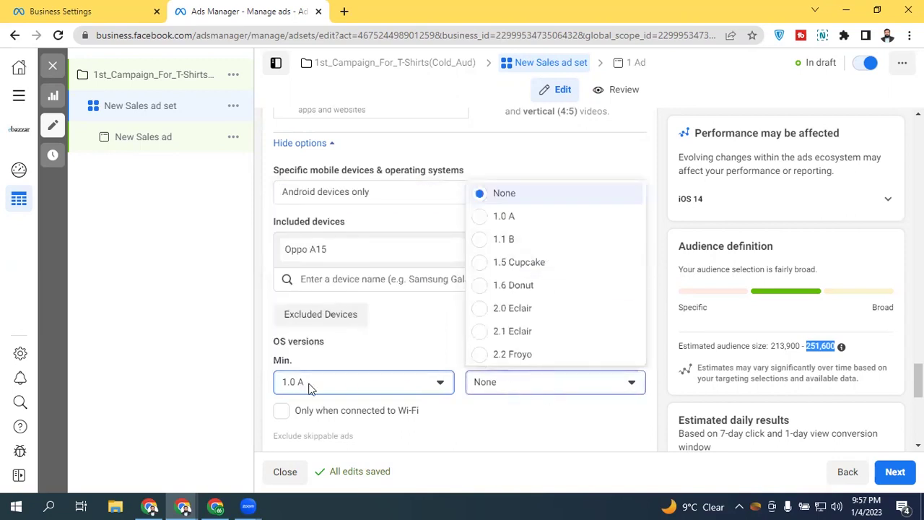
left_click(332, 392)
left_click(228, 339)
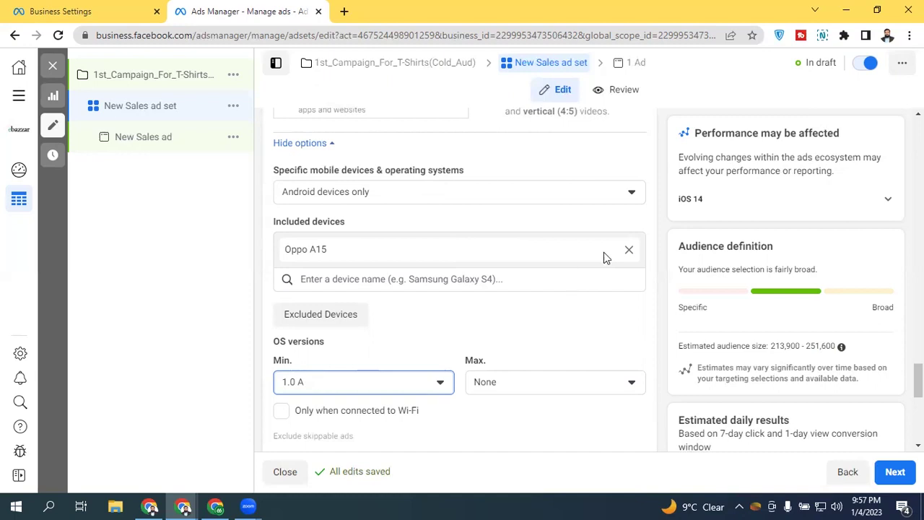
- Remove Oppo A15 from the included devices and switch the mobile device targeting to iOS devices only
left_click(628, 248)
left_click(306, 195)
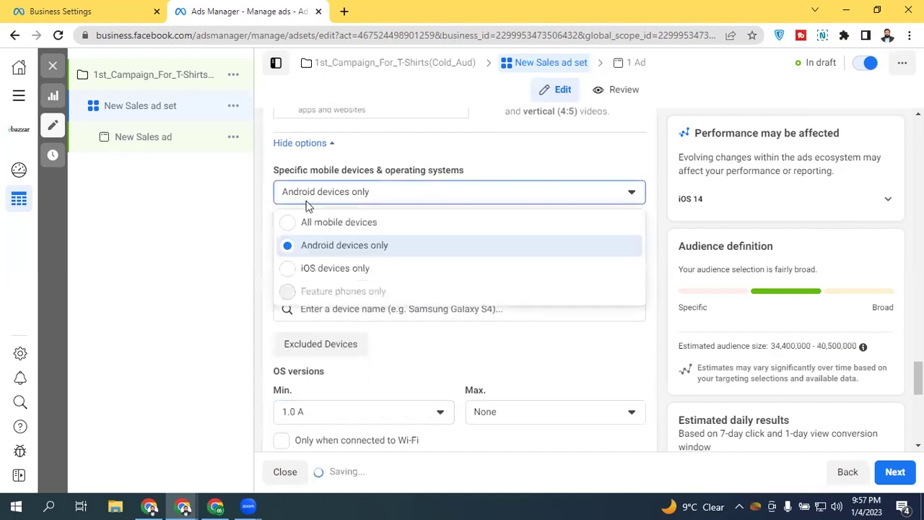
left_click(318, 268)
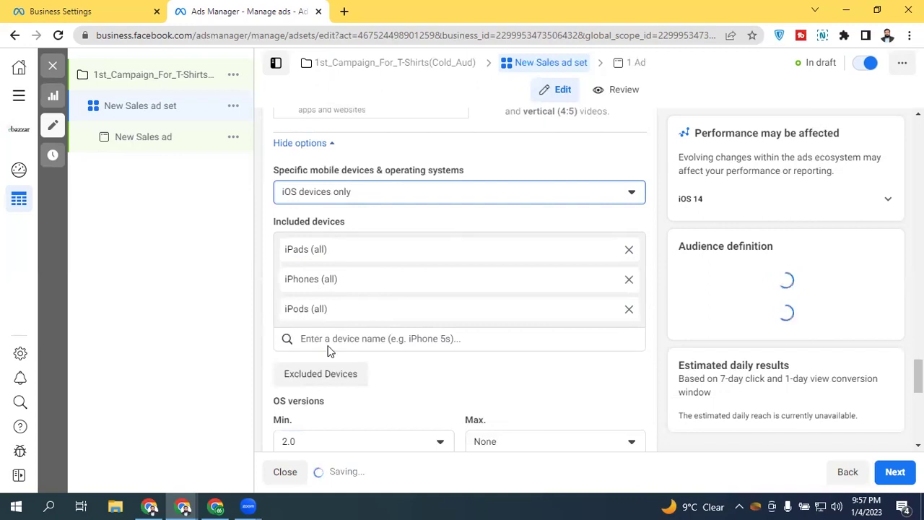
- Check which minimum iOS versions can be chosen for the device targeting, leaving the list without making a selection
scroll(325, 351, "down", 2)
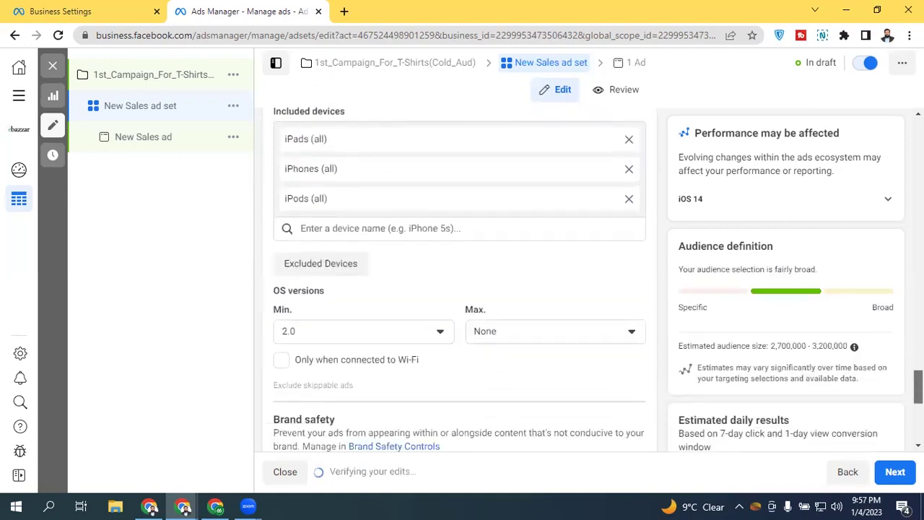
left_click(313, 334)
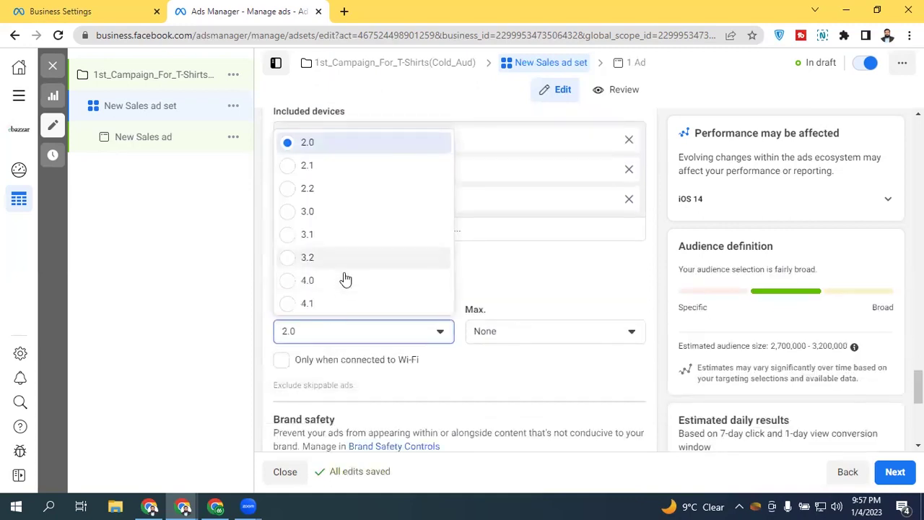
key("Down")
key("Down")
key("Down")
key("Down")
key("Down")
key("Down")
key("Down")
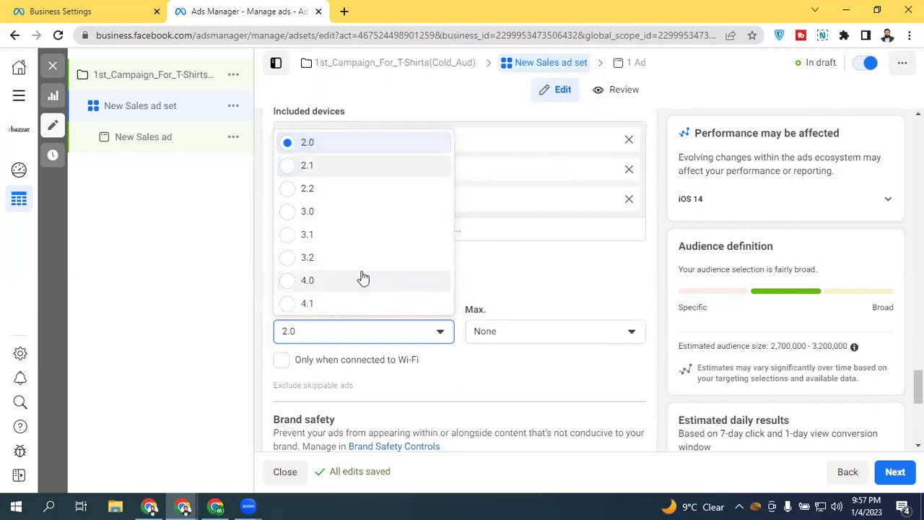
scroll(363, 278, "down", 8)
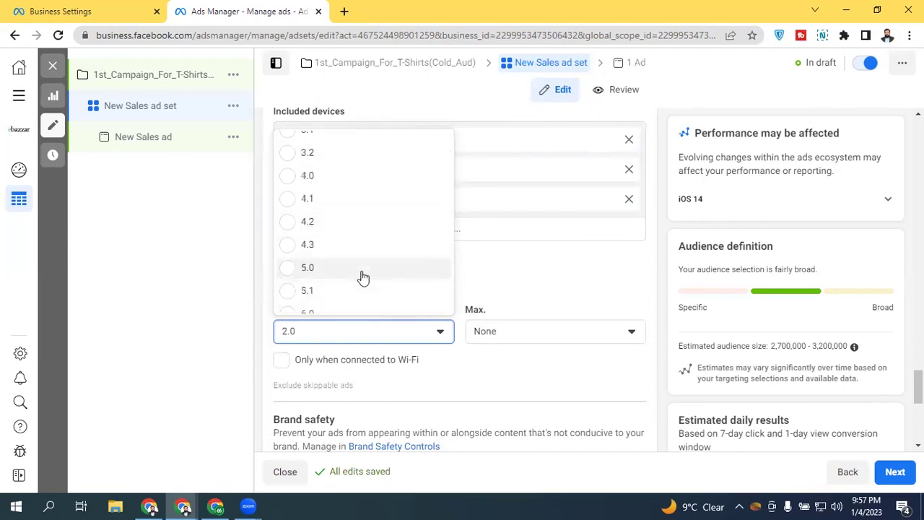
scroll(363, 278, "down", 4)
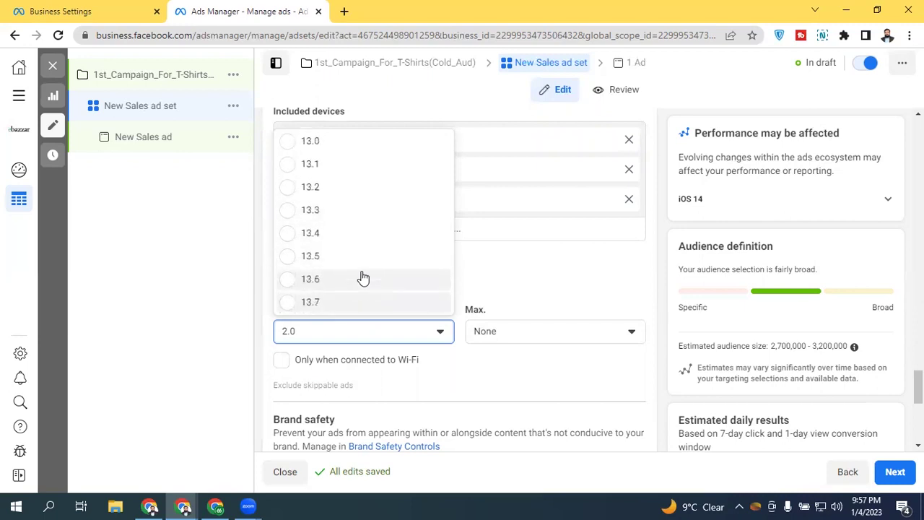
scroll(363, 278, "up", 12)
scroll(363, 278, "down", 4)
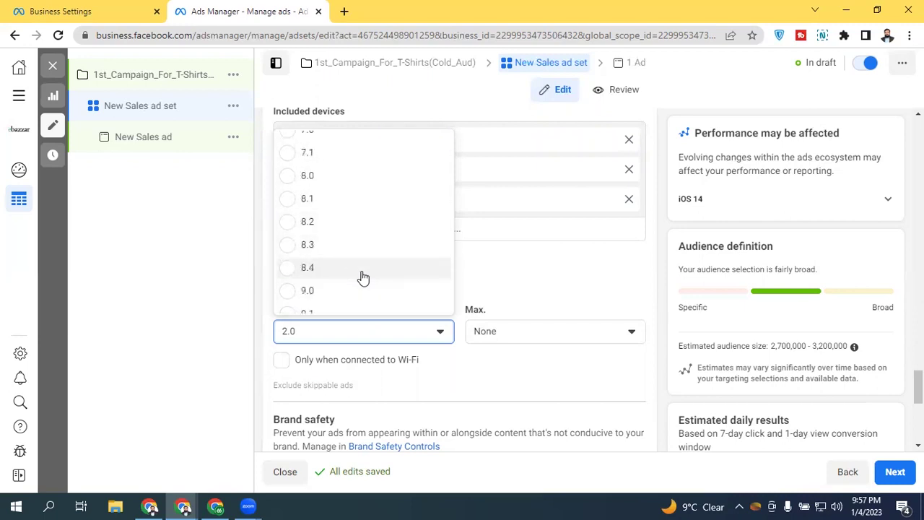
scroll(363, 278, "down", 5)
scroll(362, 278, "down", 4)
scroll(363, 277, "down", 4)
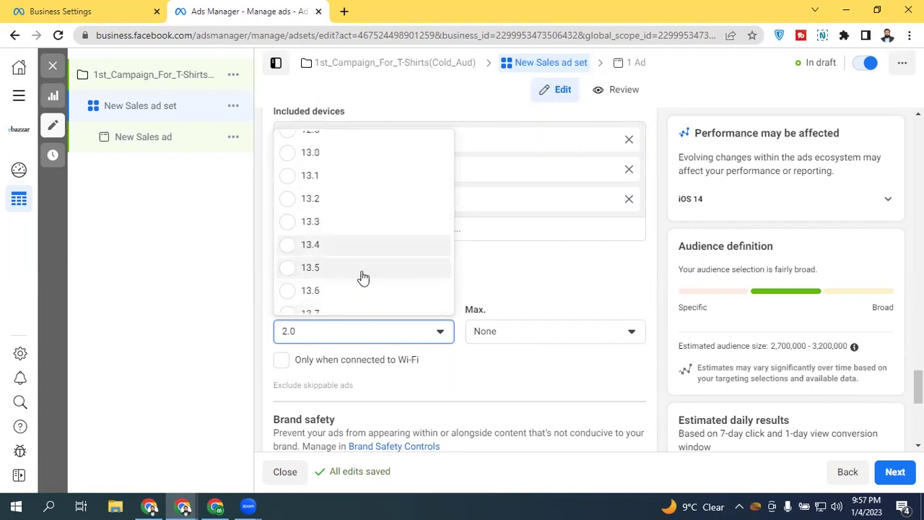
scroll(363, 278, "down", 3)
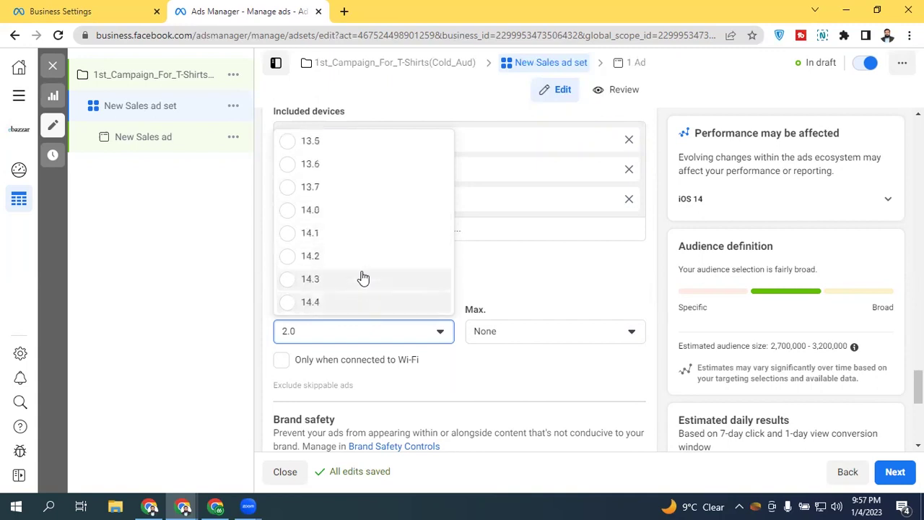
scroll(363, 278, "down", 1)
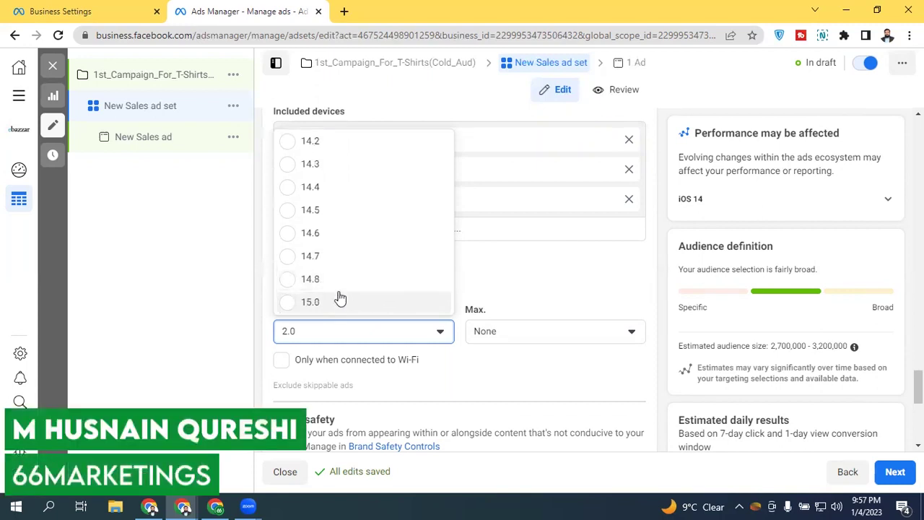
left_click(545, 254)
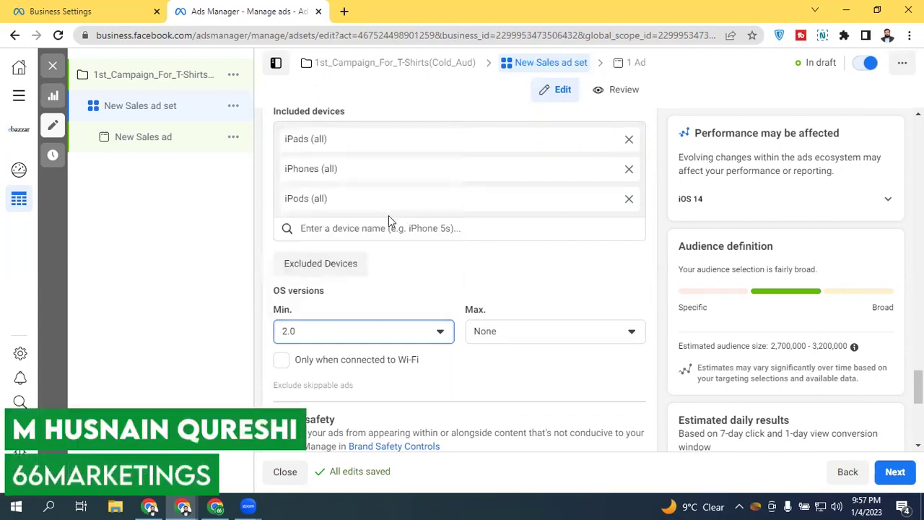
- Remove iPods (all) and iPads (all) from the included devices and search for individual iPhone models
left_click(628, 200)
left_click(628, 200)
left_click(629, 140)
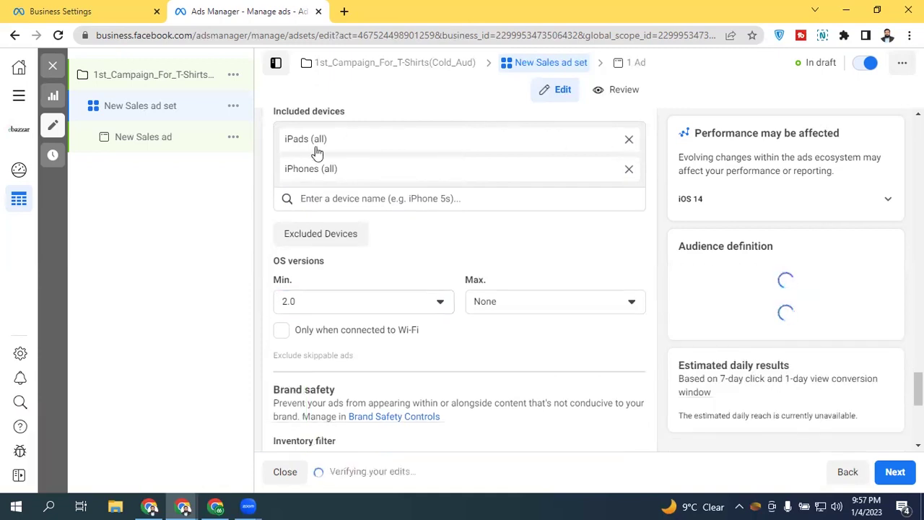
left_click(347, 167)
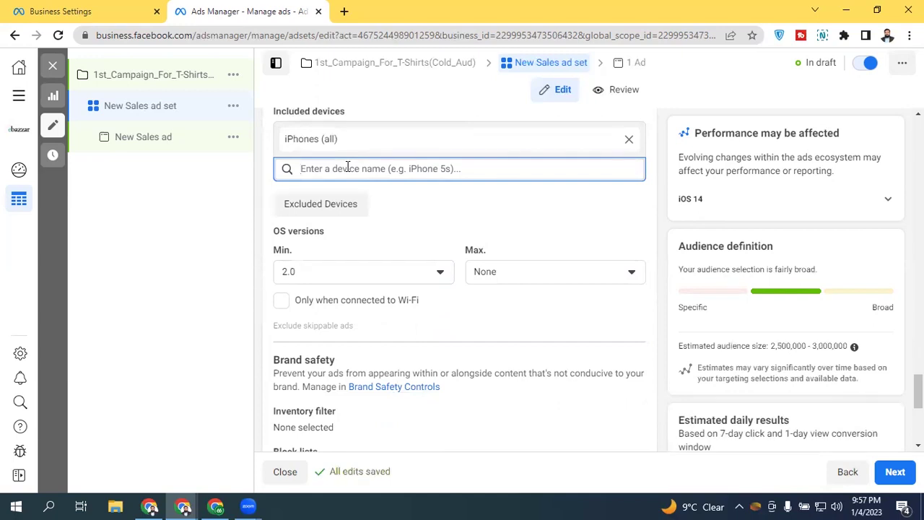
type("ipho")
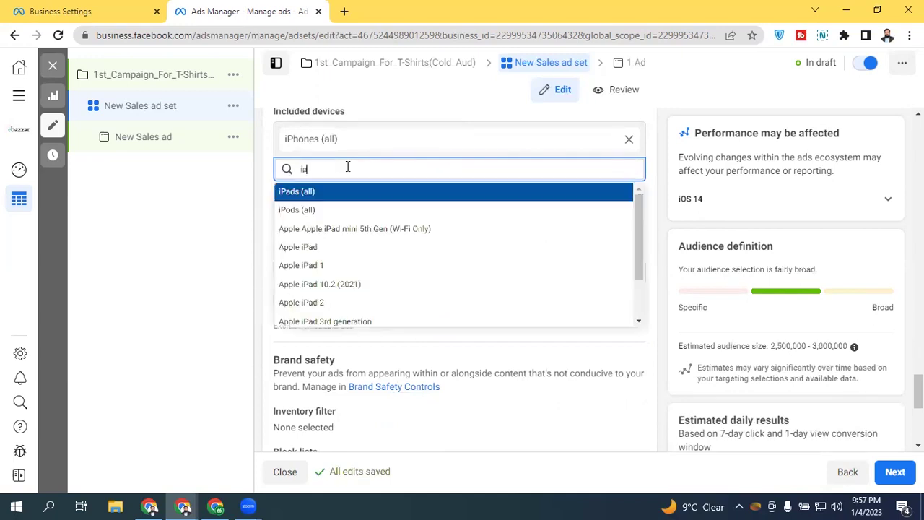
left_click(352, 265)
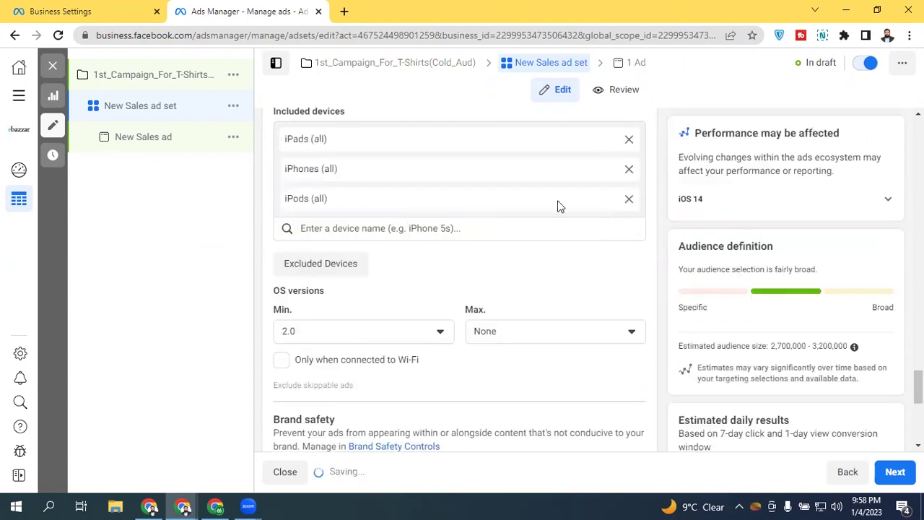
- Set the specific mobile devices and operating systems targeting to All mobile devices
scroll(487, 248, "up", 3)
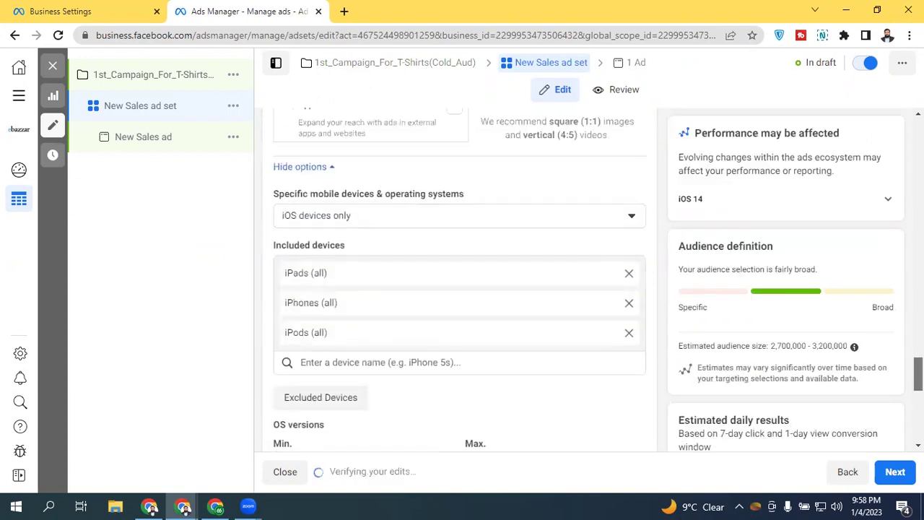
left_click(349, 240)
left_click(285, 273)
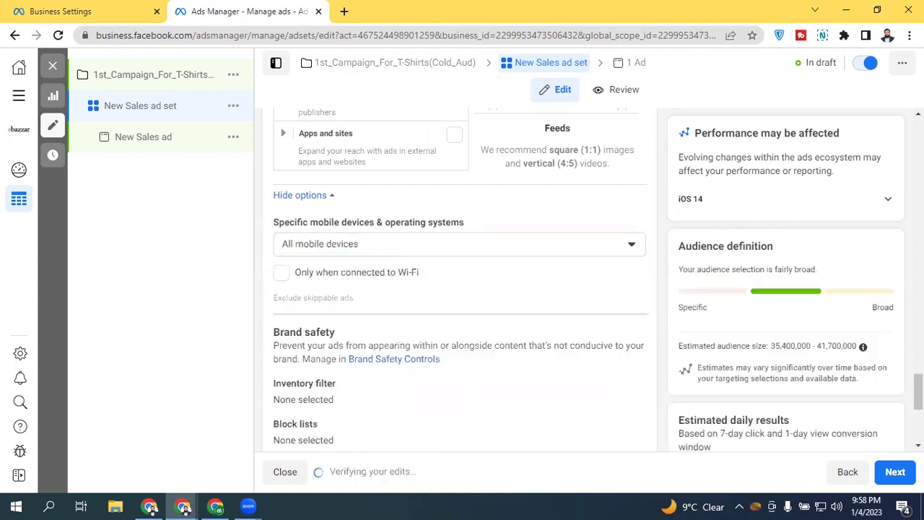
- Try limiting delivery to devices connected to Wi-Fi and clear that restriction again
scroll(435, 285, "down", 1)
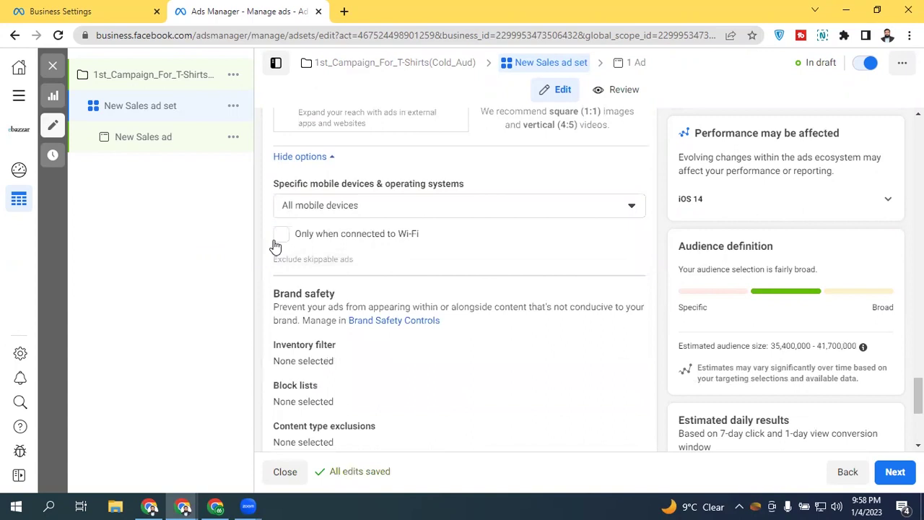
left_click(282, 241)
left_click(280, 234)
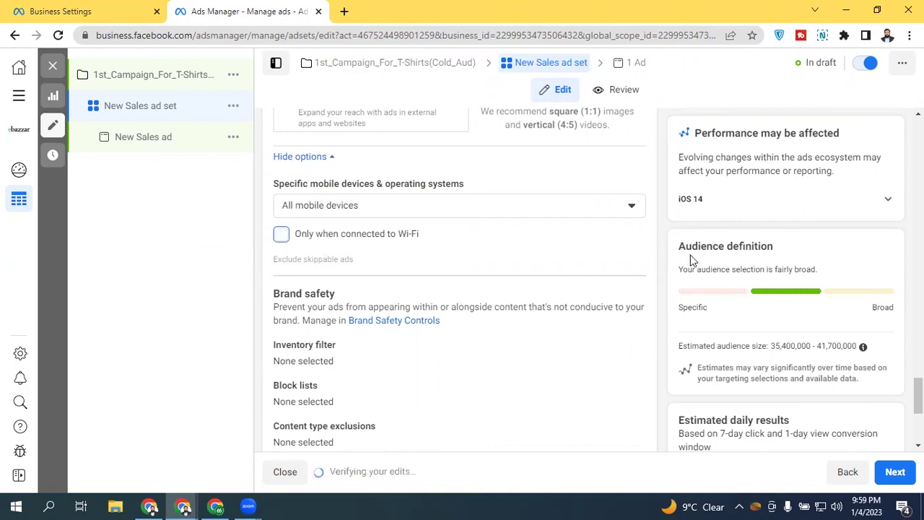
- Review the ad set's manual placements, devices, platforms and brand safety settings through to optimisation and delivery
scroll(917, 393, "up", 2)
scroll(459, 282, "up", 1)
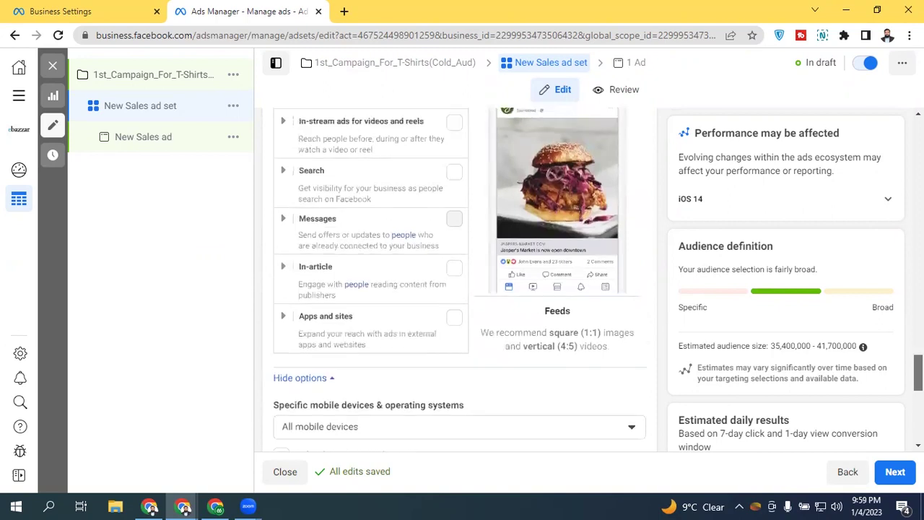
scroll(459, 282, "down", 2)
scroll(443, 323, "down", 3)
scroll(443, 324, "up", 3)
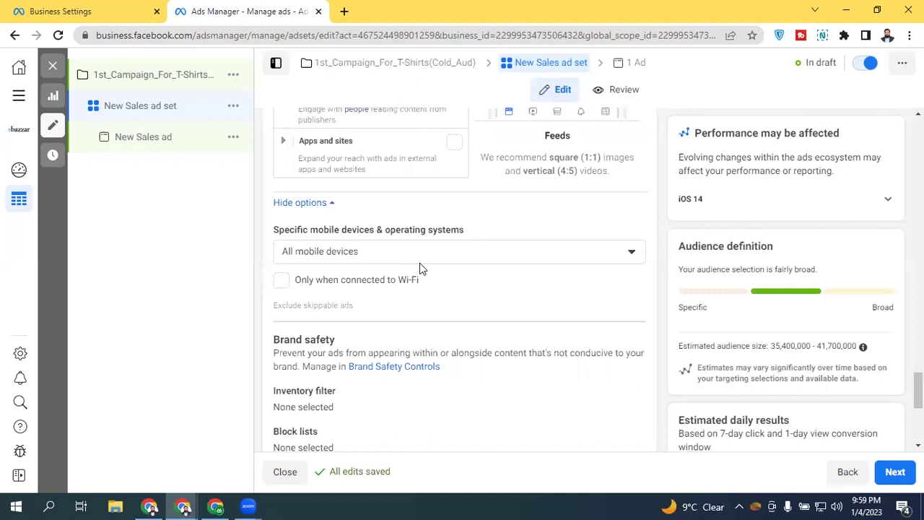
scroll(486, 289, "up", 5)
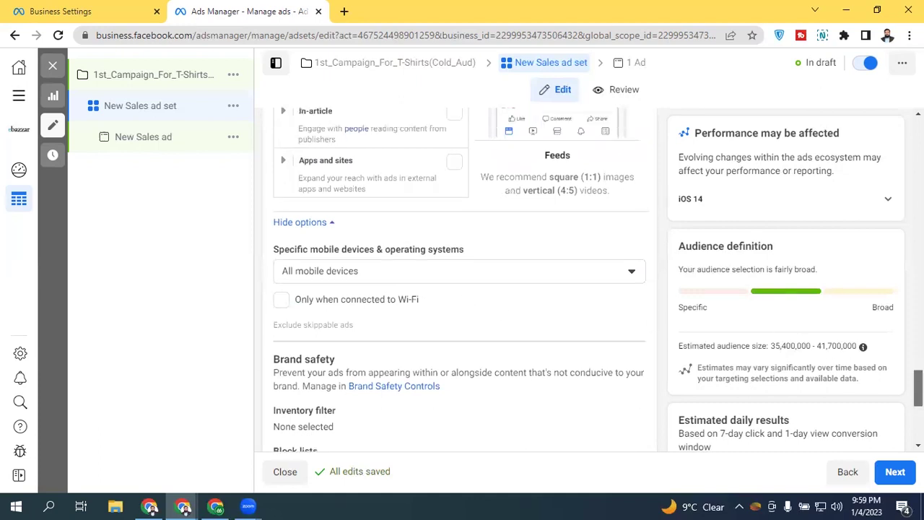
scroll(460, 281, "up", 8)
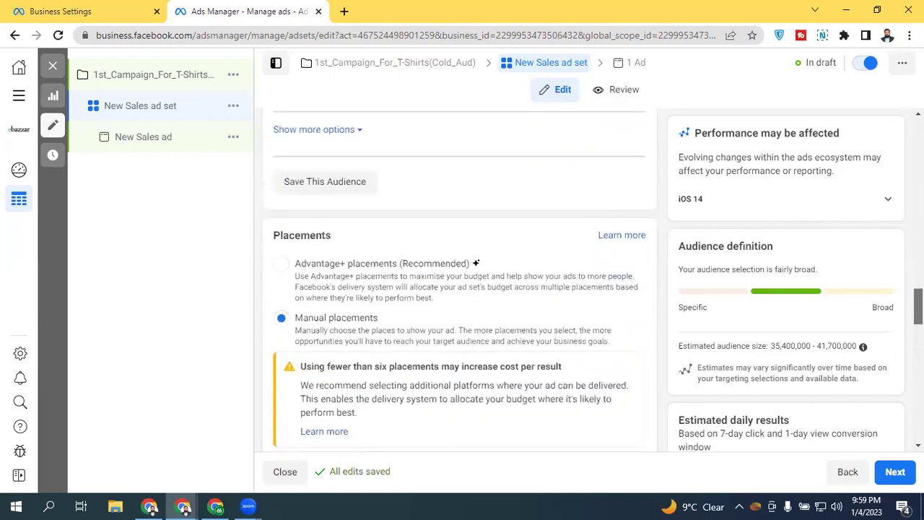
scroll(459, 282, "down", 10)
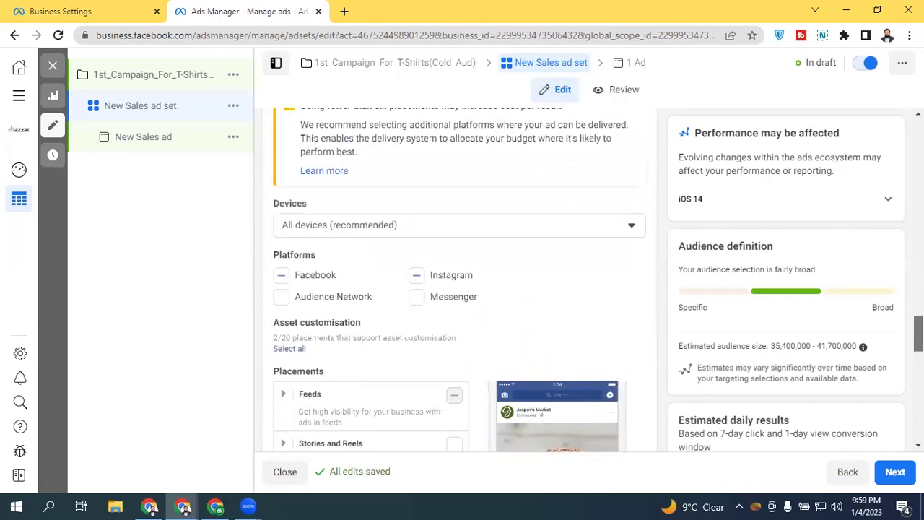
scroll(898, 409, "down", 6)
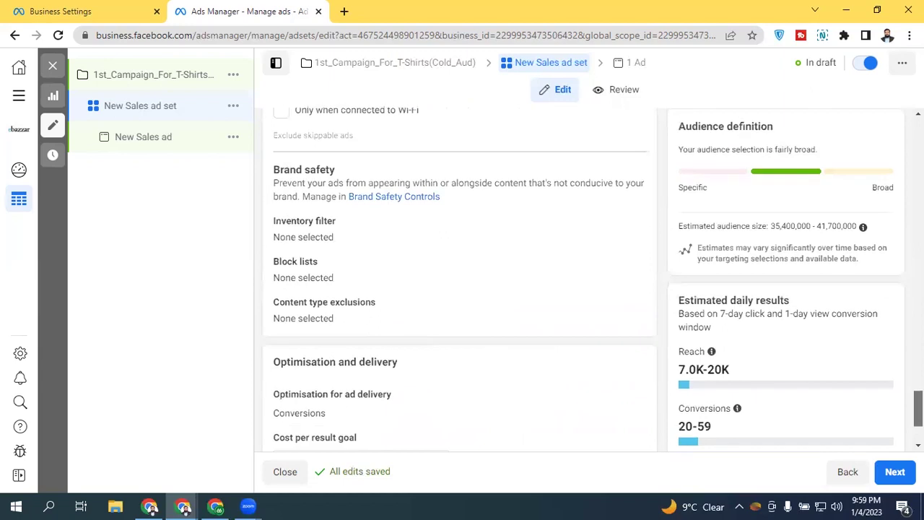
scroll(898, 410, "up", 1)
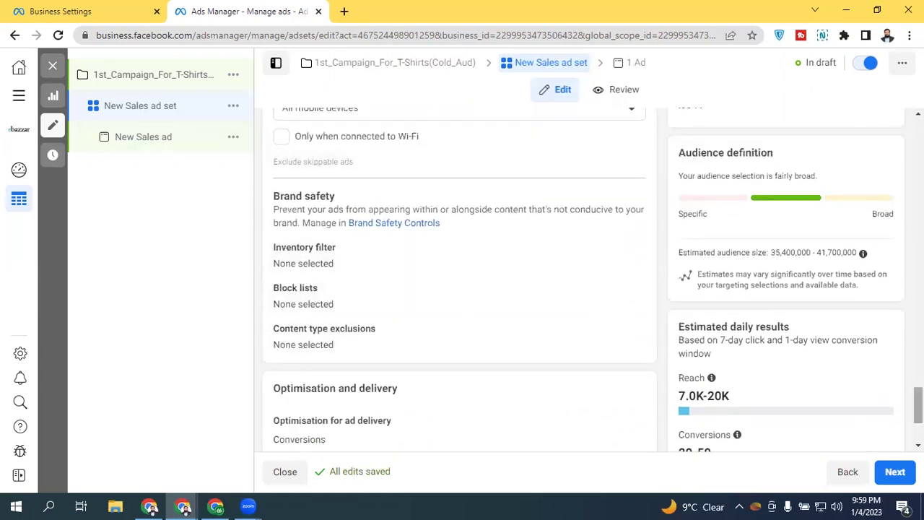
scroll(323, 350, "down", 3)
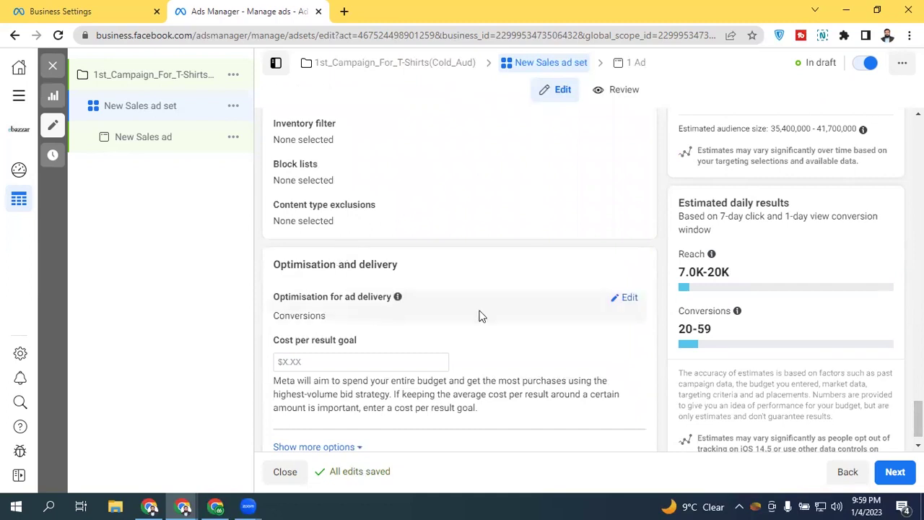
- Open the optimisation for ad delivery setting and examine its choices, including landing page views and the other options, keeping Conversions
left_click(624, 297)
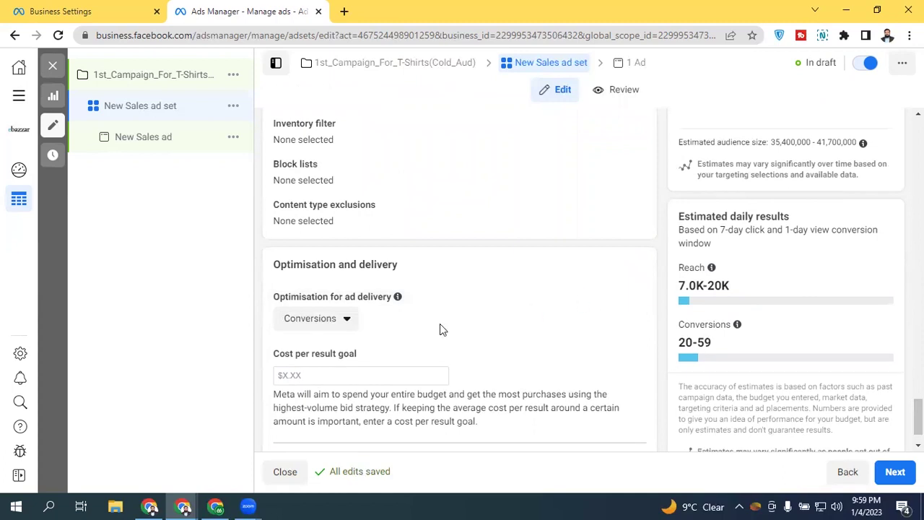
left_click(329, 322)
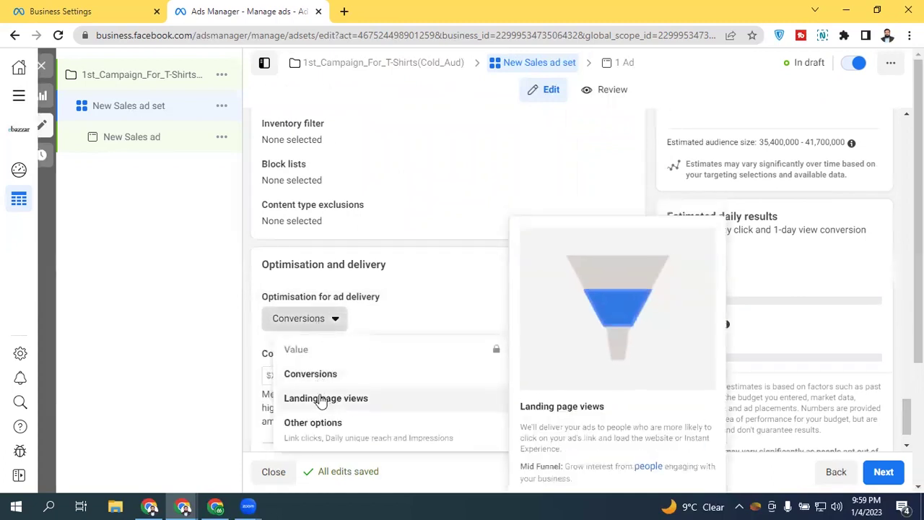
mouse_move(336, 426)
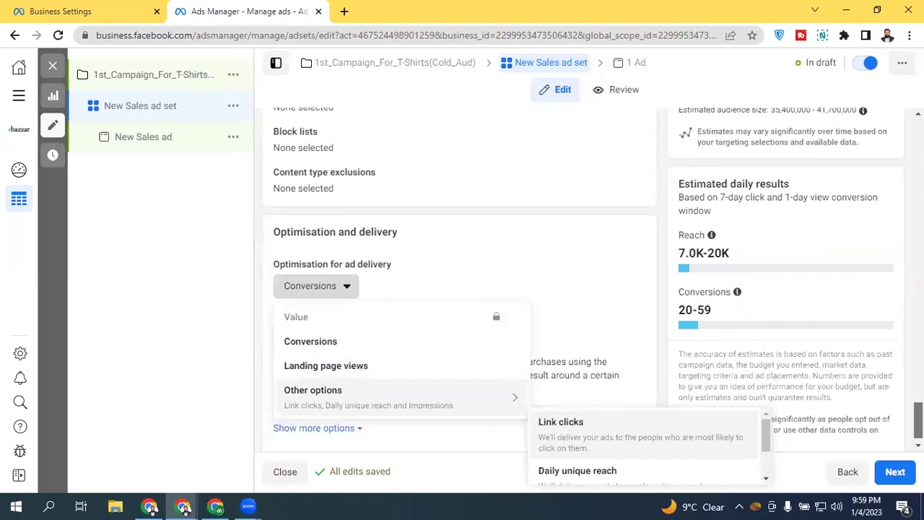
left_click(320, 272)
left_click(318, 275)
mouse_move(372, 384)
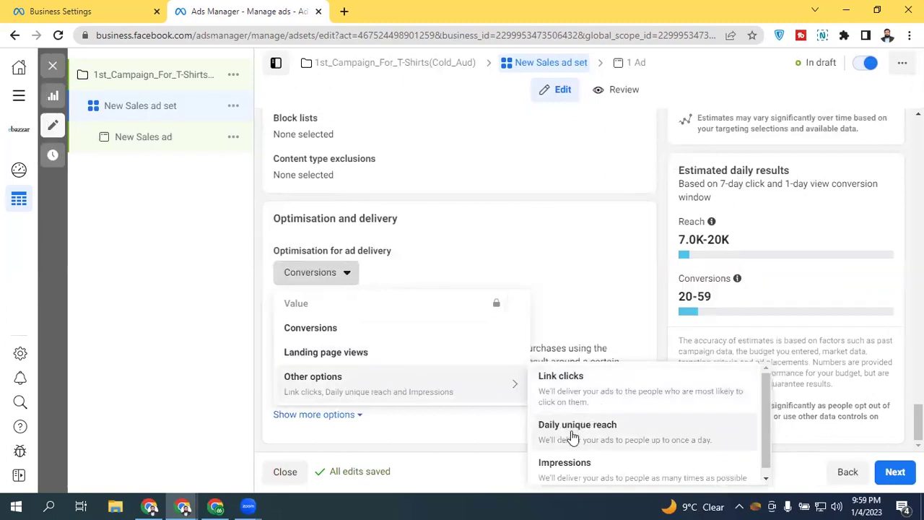
scroll(765, 448, "down", 1)
scroll(764, 433, "down", 1)
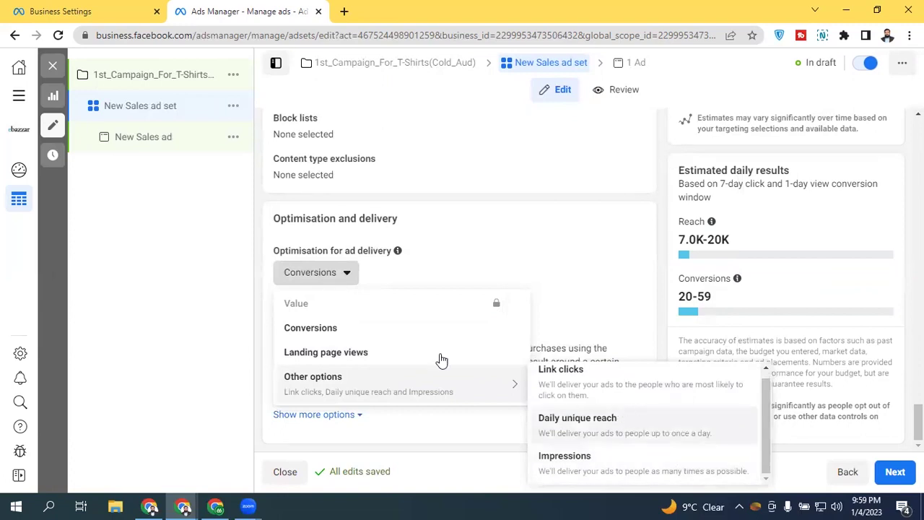
mouse_move(334, 330)
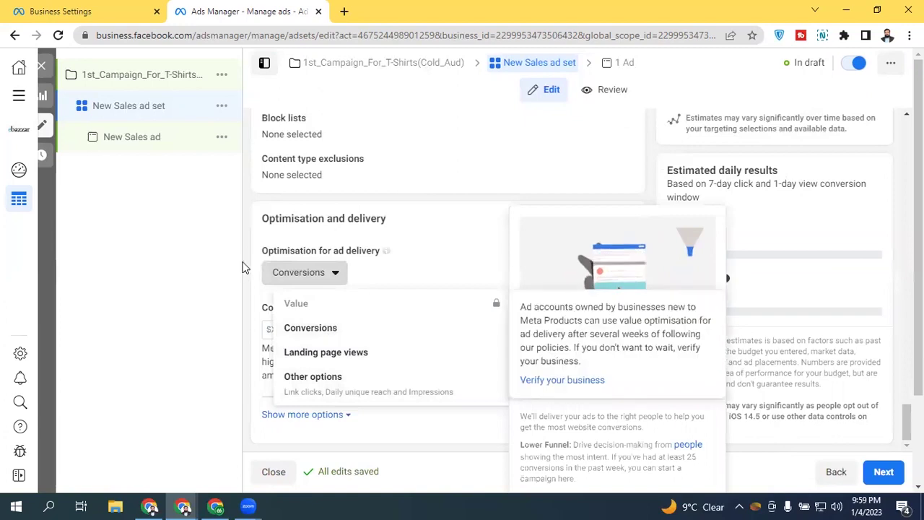
left_click(246, 239)
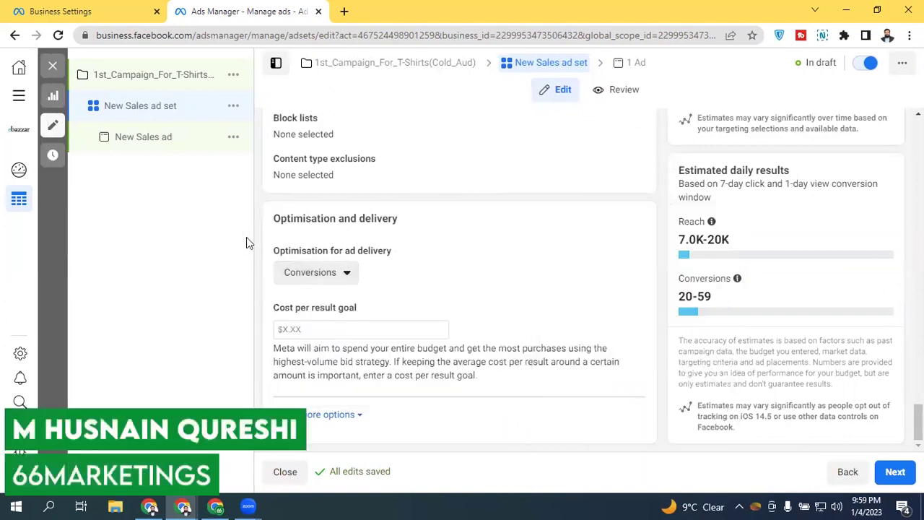
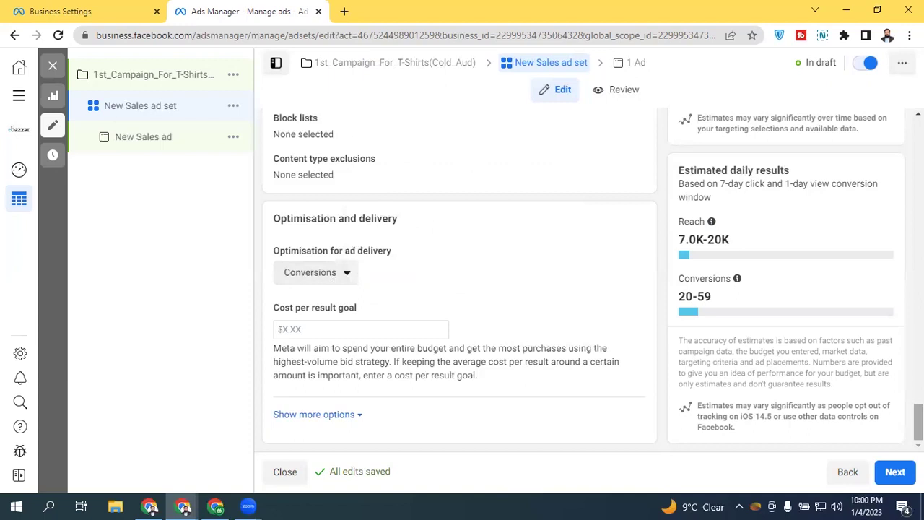
- Show the additional delivery options and set the attribution setting to 7-day click or 1-day view
left_click(306, 417)
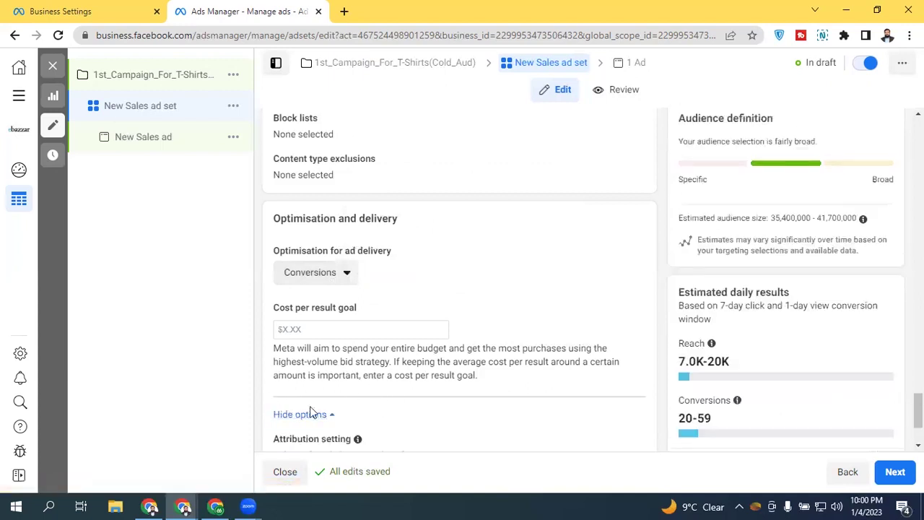
scroll(407, 330, "down", 3)
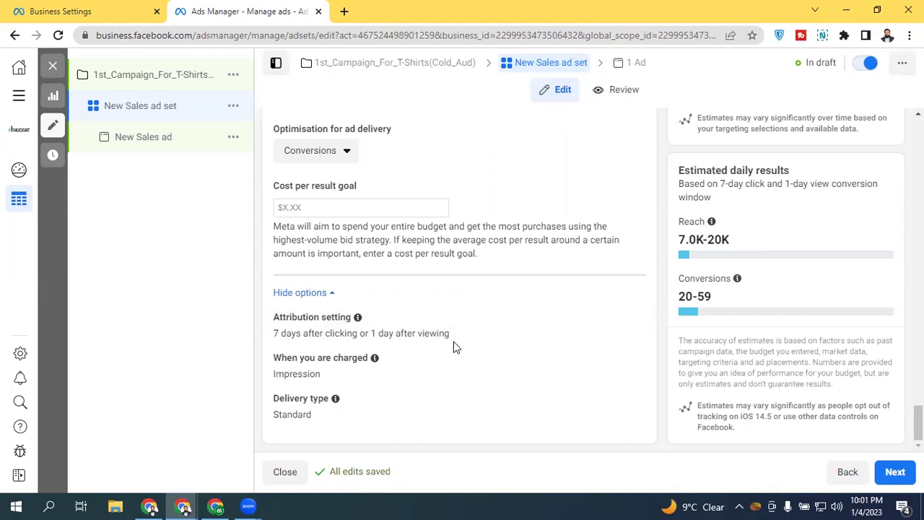
left_click(621, 317)
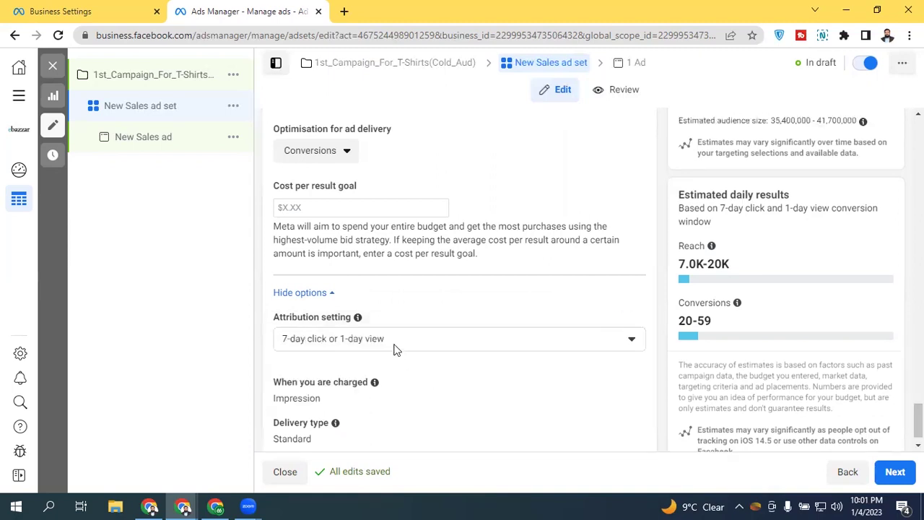
left_click(395, 348)
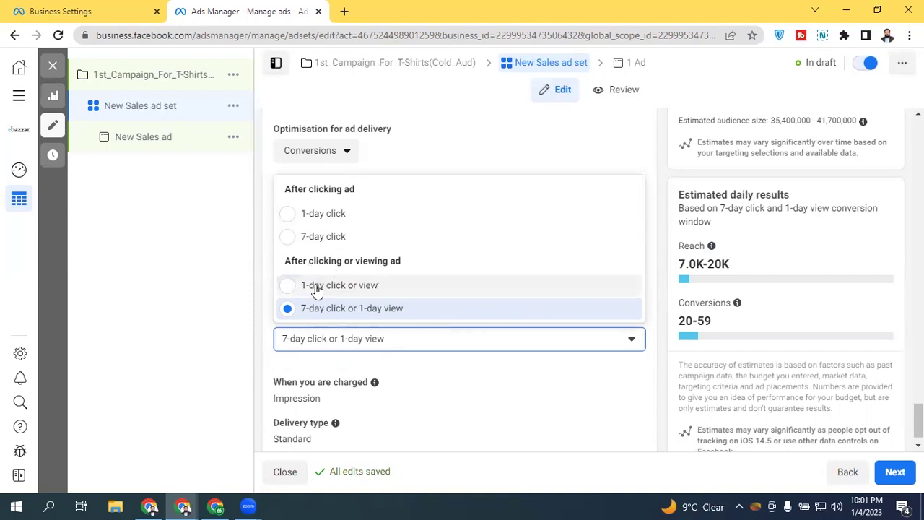
left_click(330, 310)
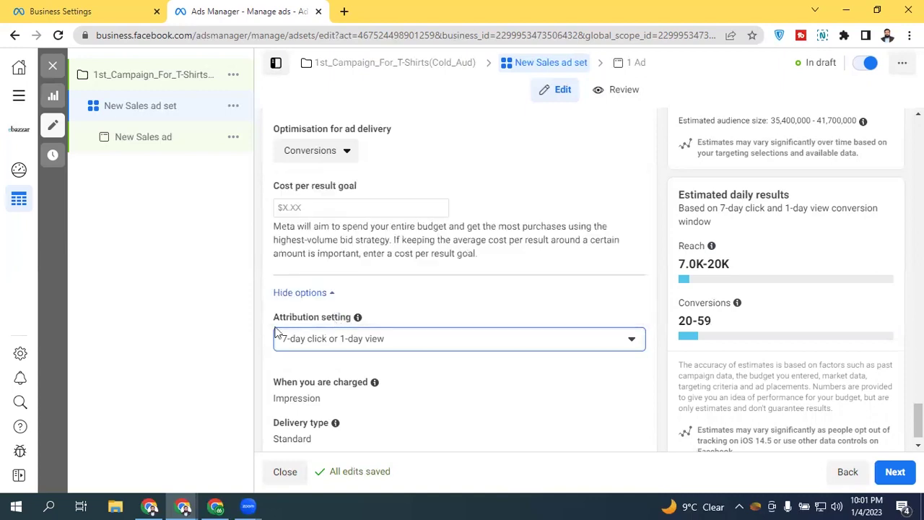
left_click(397, 341)
left_click(262, 285)
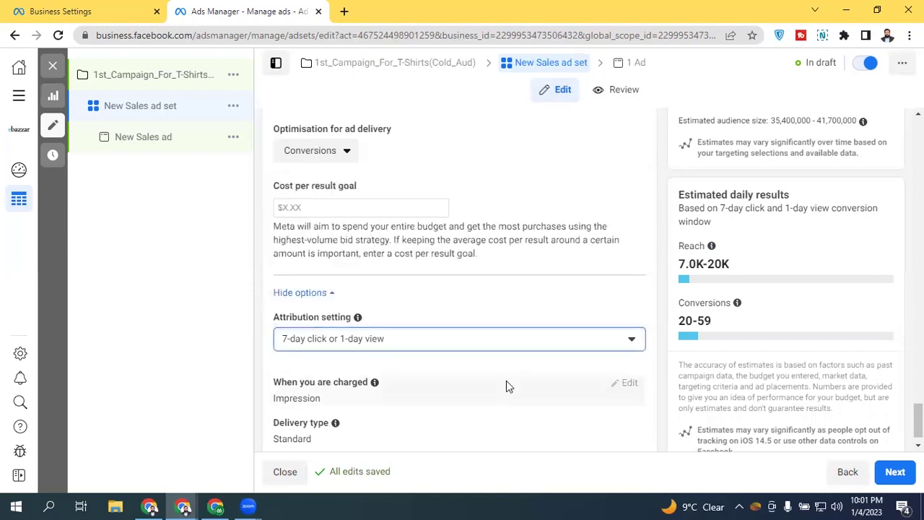
scroll(635, 417, "down", 1)
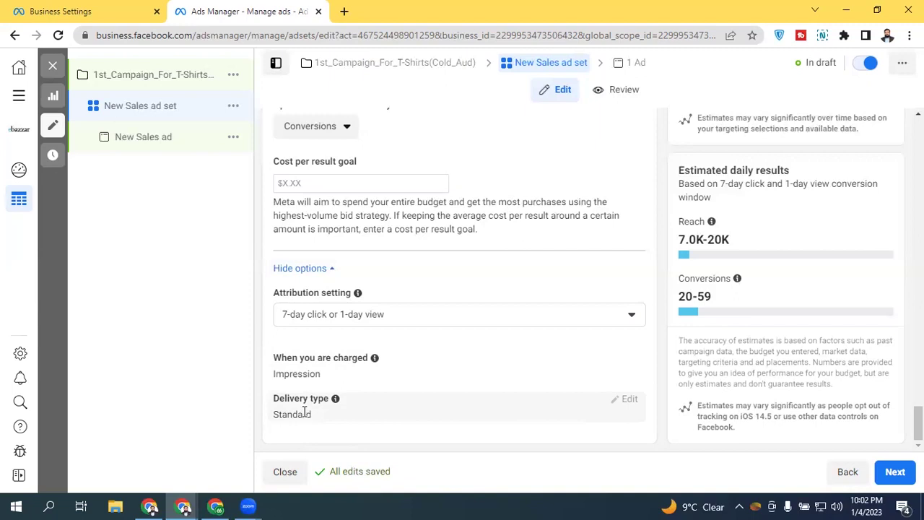
- Review the ad set's conversion location, audience, placements and brand safety sections, and examine its pixel and conversion event
scroll(917, 423, "up", 1)
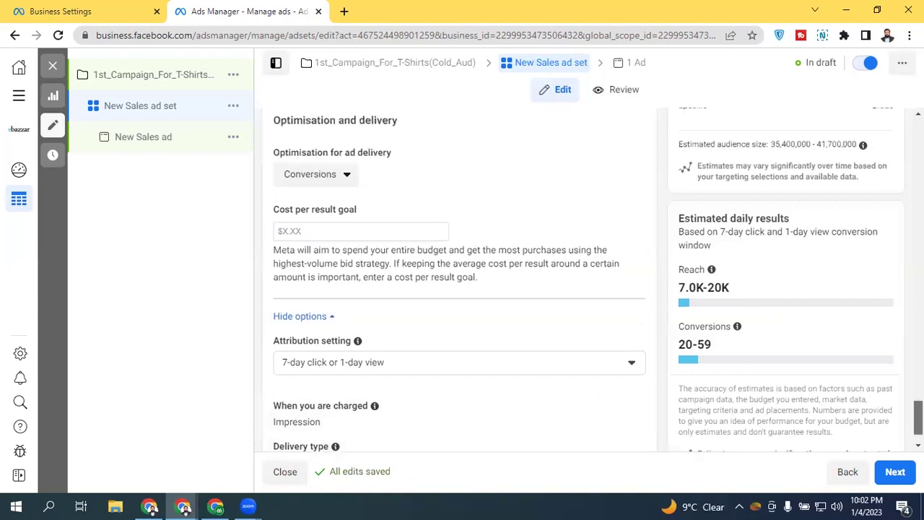
scroll(917, 418, "up", 4)
scroll(917, 419, "up", 15)
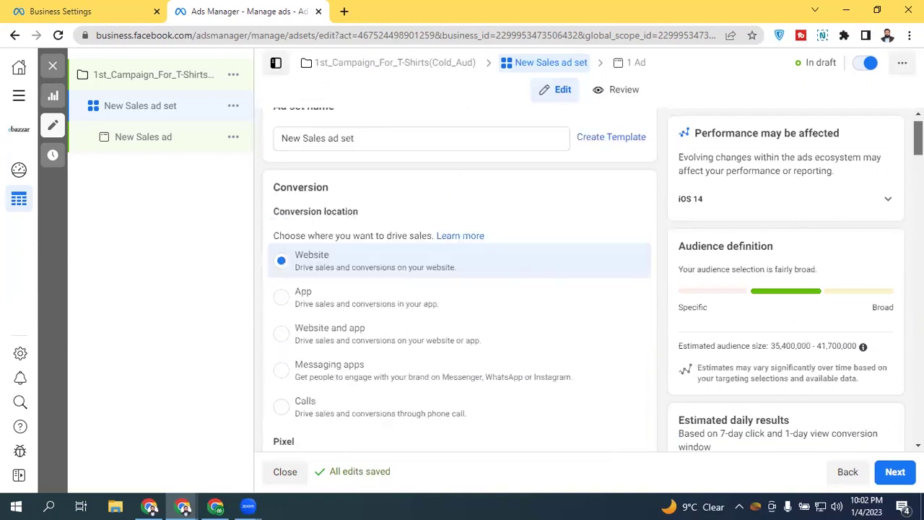
scroll(593, 276, "up", 1)
scroll(460, 281, "down", 2)
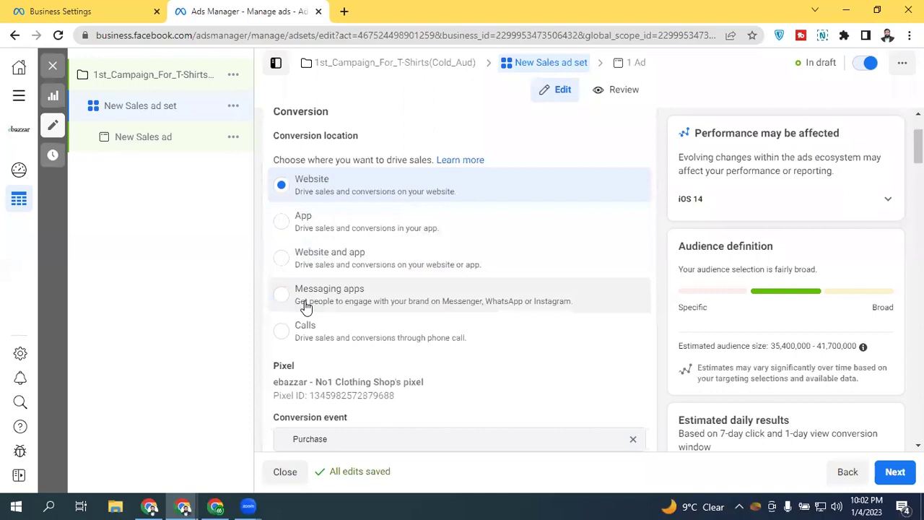
scroll(306, 307, "down", 8)
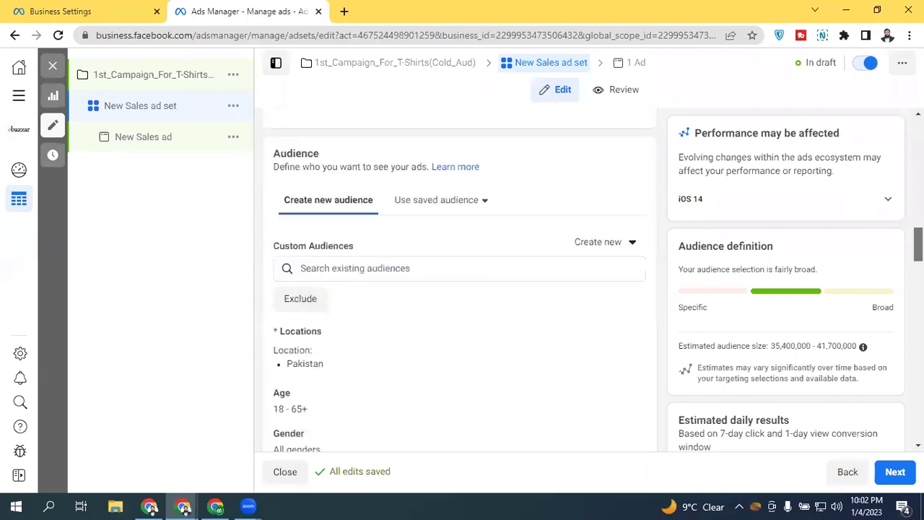
scroll(460, 282, "down", 3)
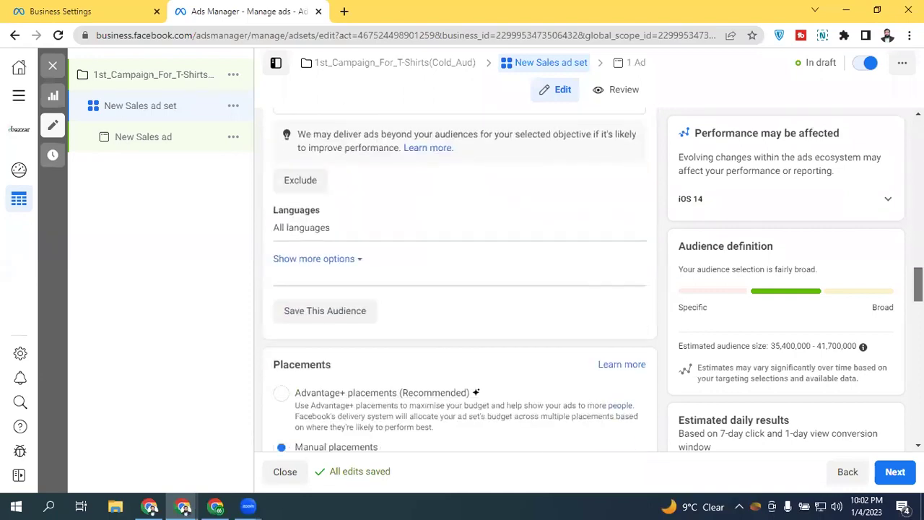
scroll(460, 282, "down", 12)
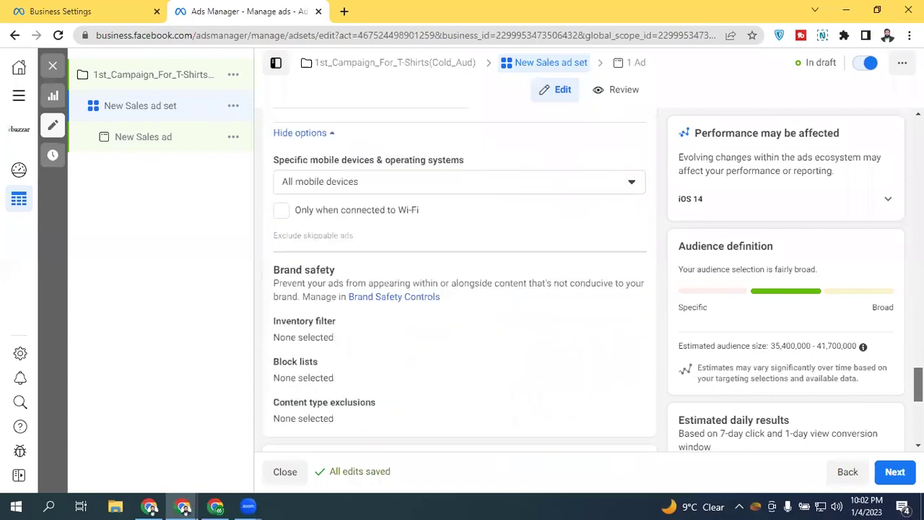
scroll(460, 282, "up", 15)
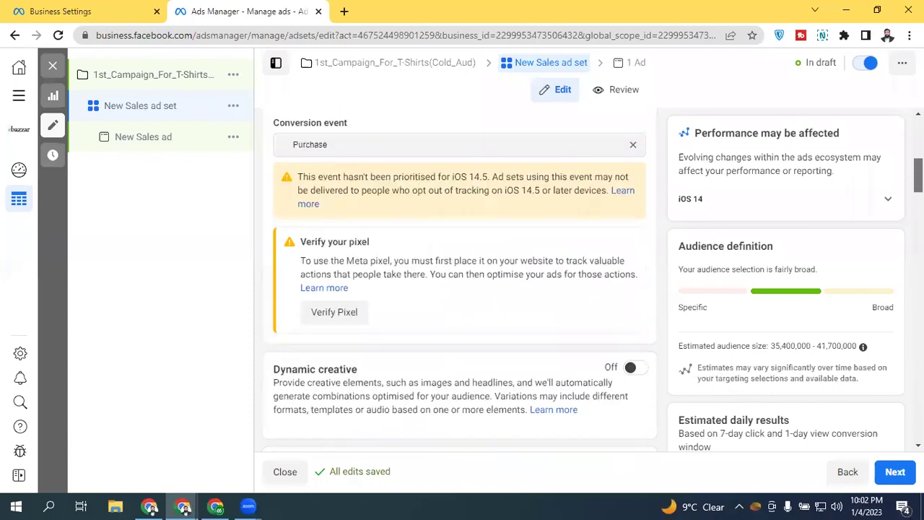
scroll(340, 325, "up", 3)
scroll(354, 324, "down", 1)
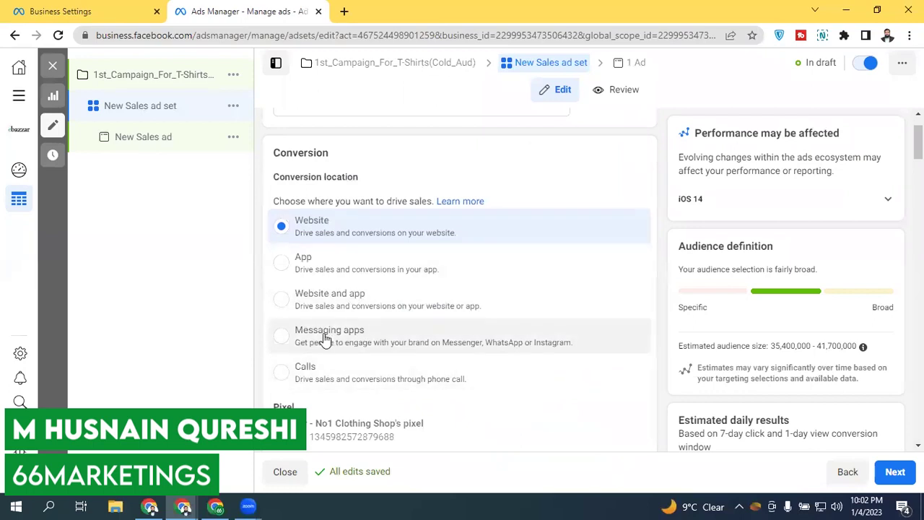
scroll(527, 293, "down", 2)
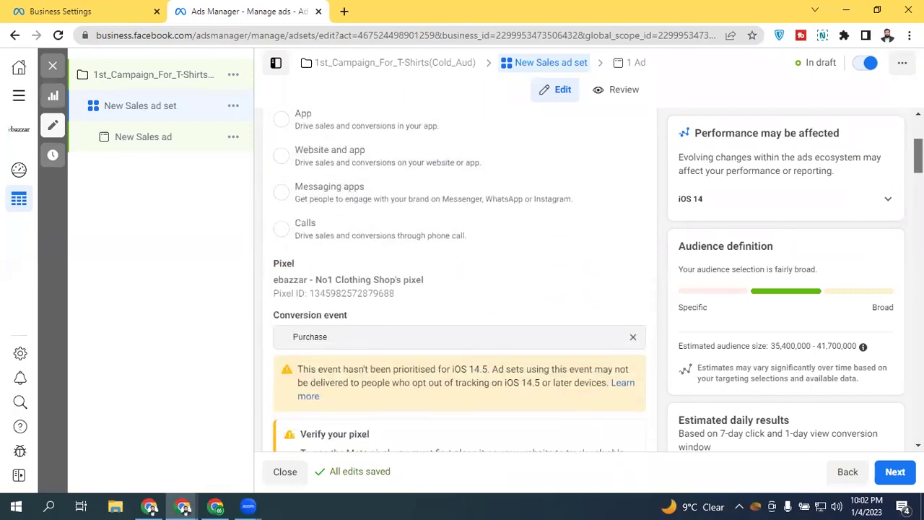
scroll(459, 281, "down", 1)
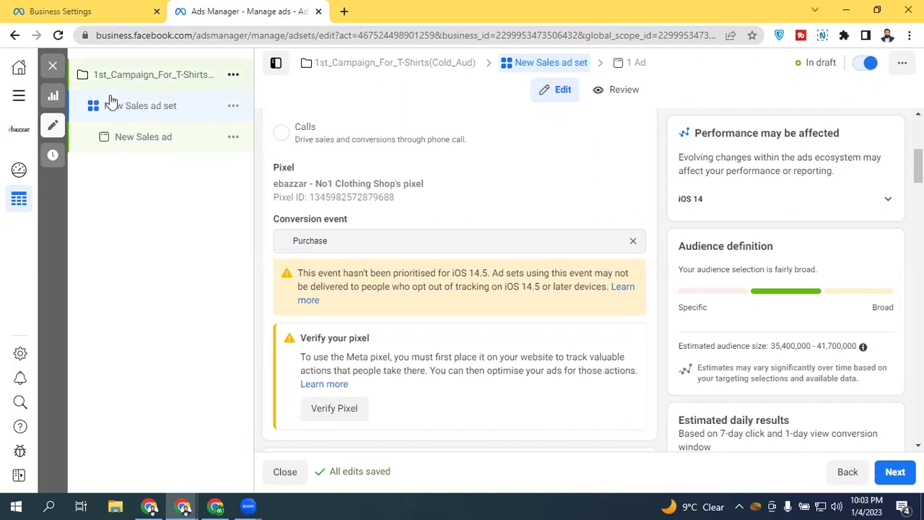
- Look over the audience's location, age, gender and detailed targeting, and check the ad set name
left_click_drag(918, 157, 918, 261)
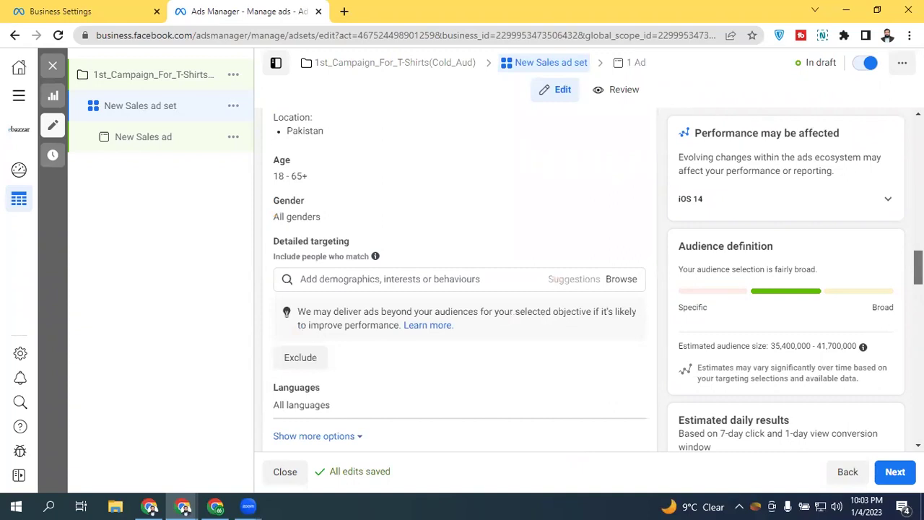
scroll(369, 217, "up", 2)
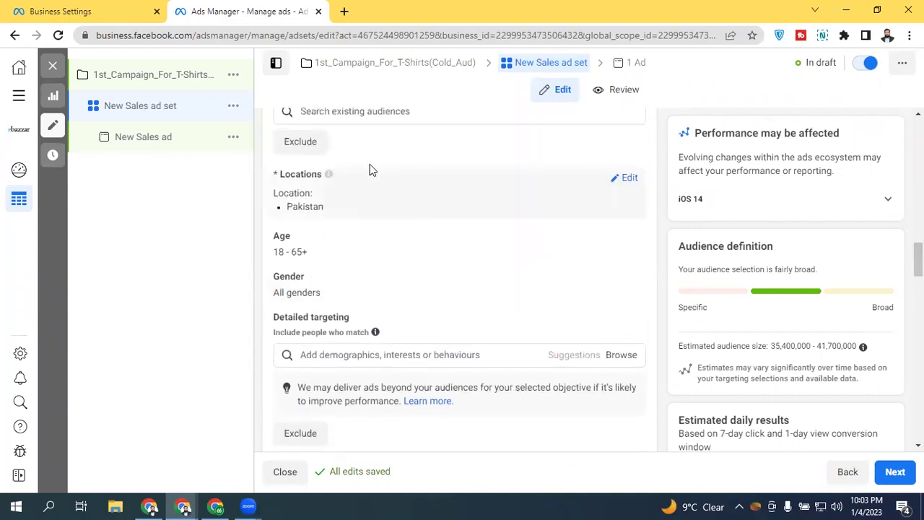
mouse_move(375, 396)
scroll(318, 151, "up", 10)
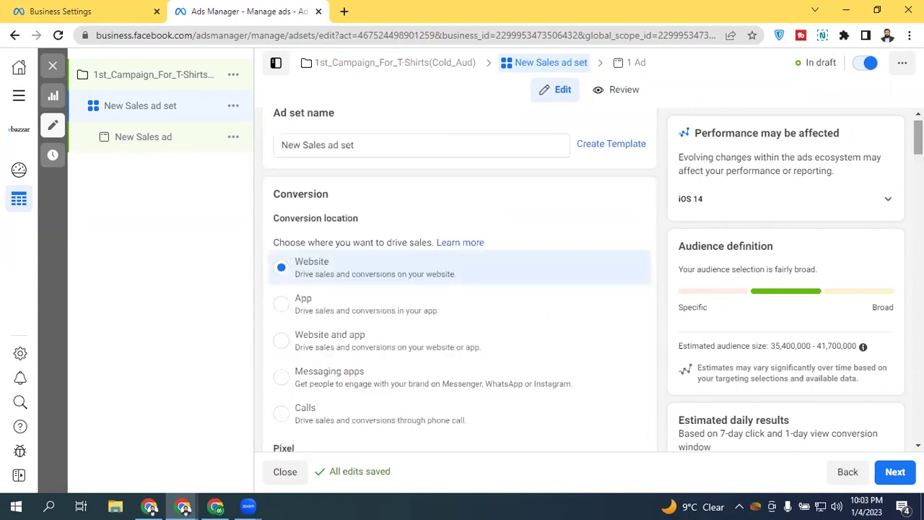
triple_click(320, 150)
left_click(261, 160)
- Examine the ad set's estimated audience size and its estimated daily reach and conversions
scroll(315, 146, "down", 5)
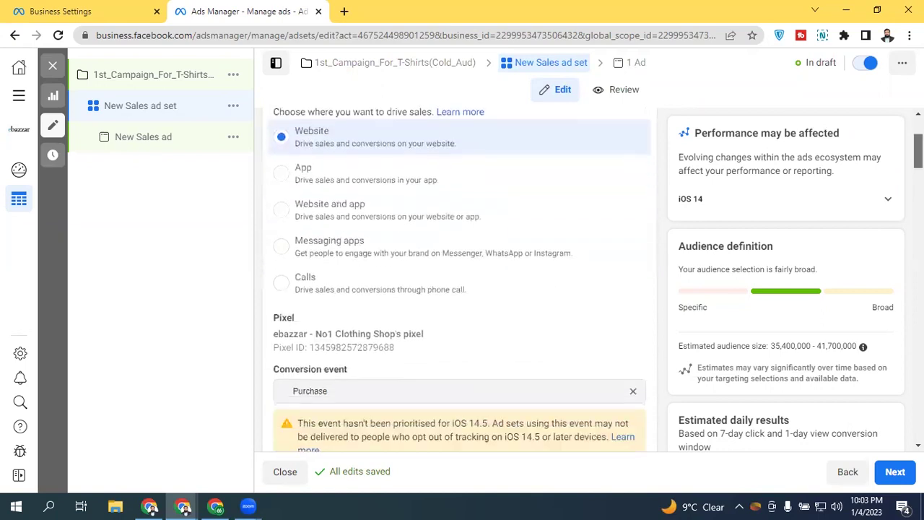
scroll(459, 289, "down", 20)
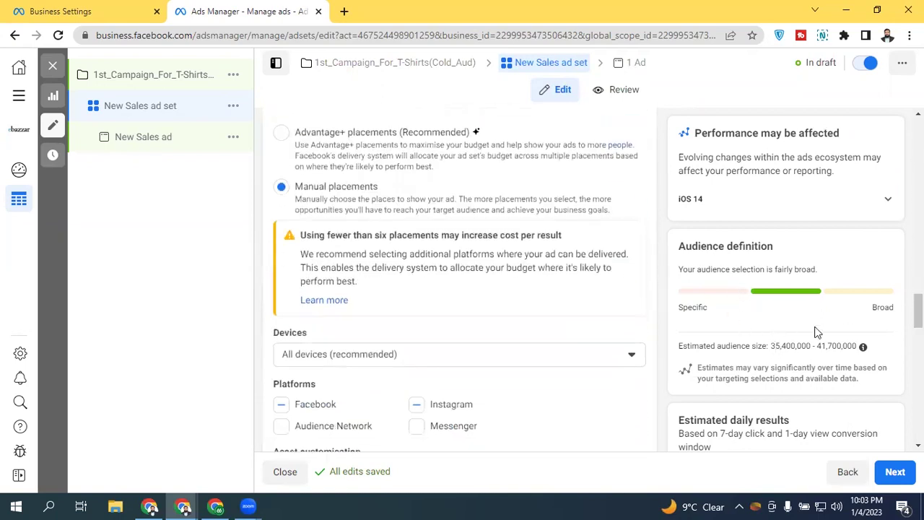
left_click_drag(773, 349, 862, 352)
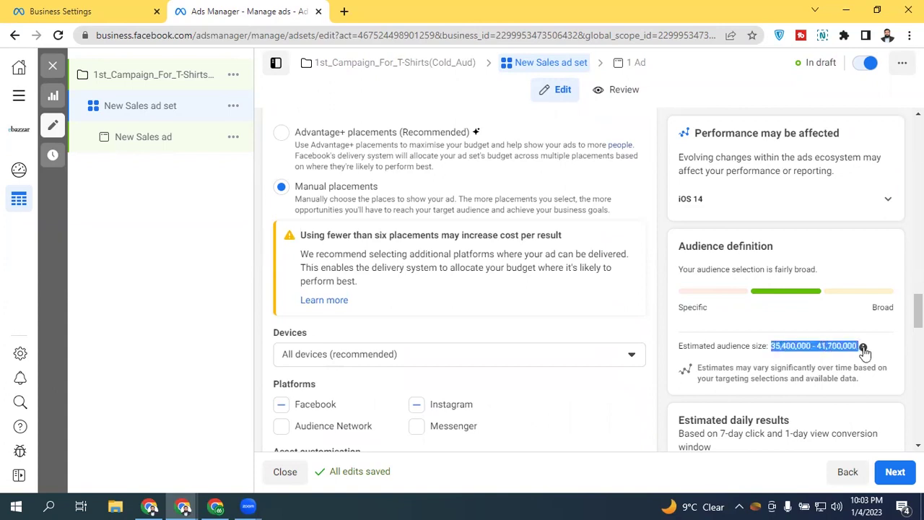
left_click(784, 373)
scroll(721, 310, "down", 10)
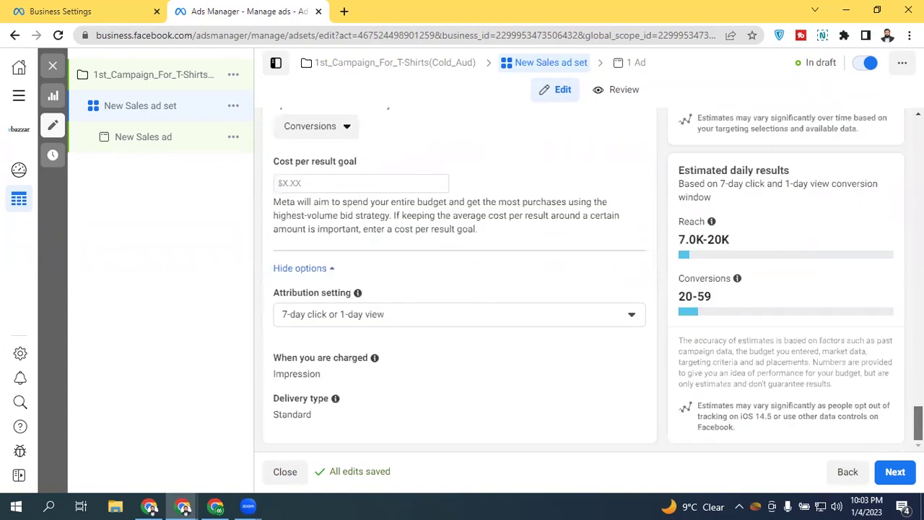
left_click_drag(679, 238, 770, 244)
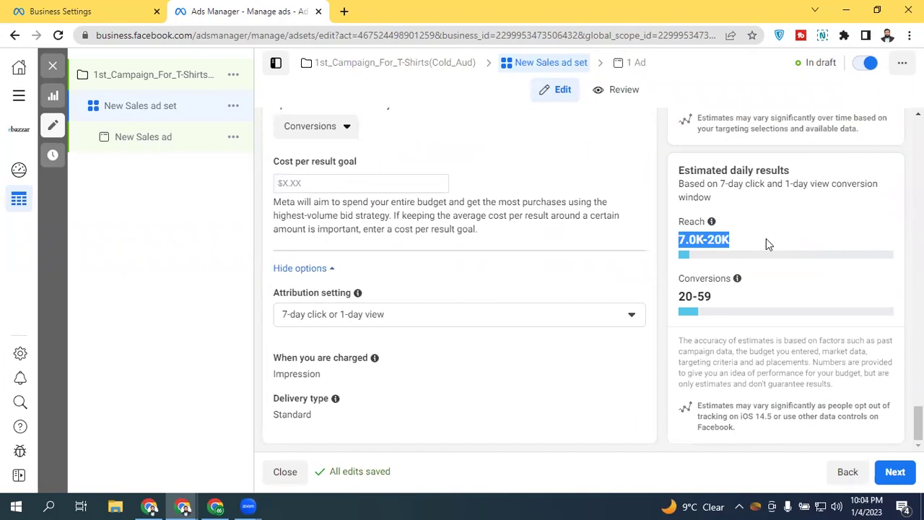
left_click(686, 296)
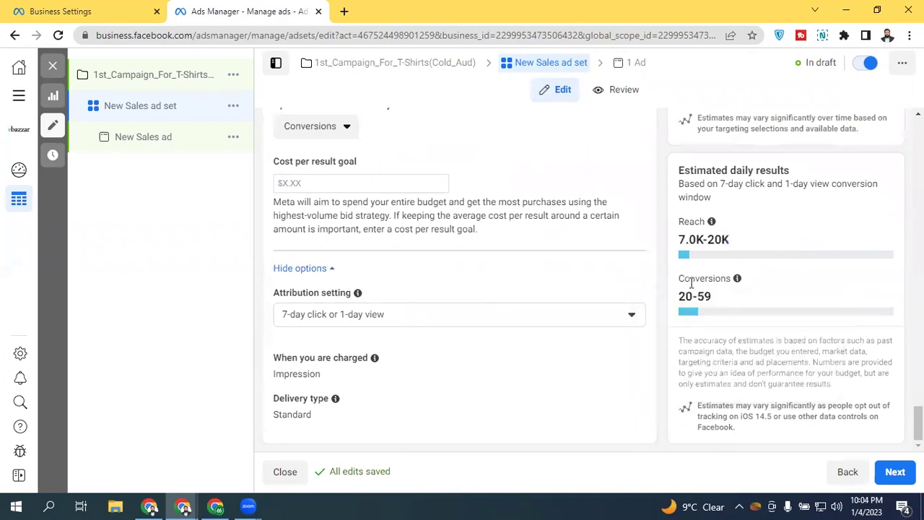
triple_click(707, 296)
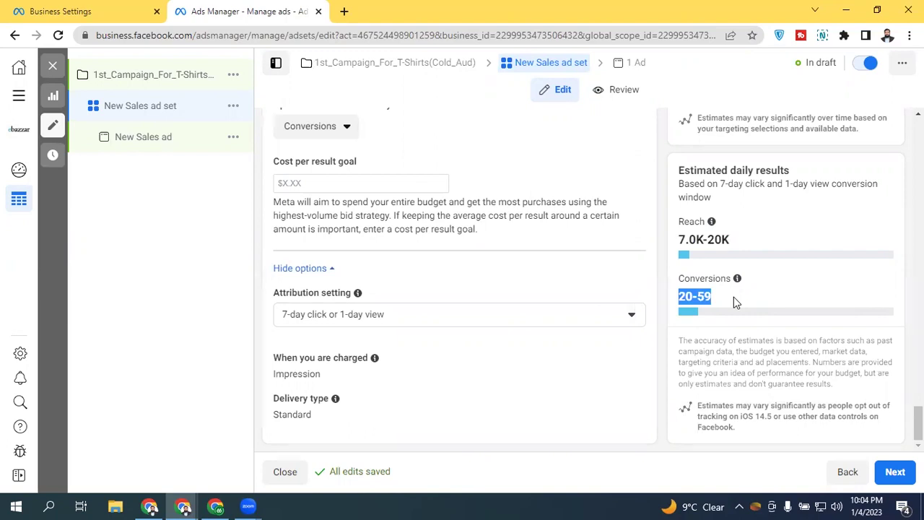
- Proceed to the new Sales ad and select ebazzarpak as its Instagram account
left_click(807, 357)
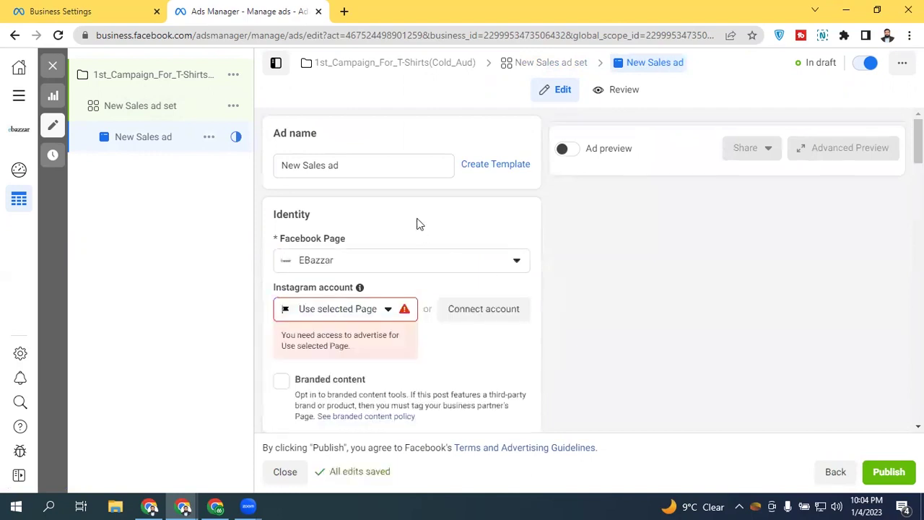
left_click(361, 311)
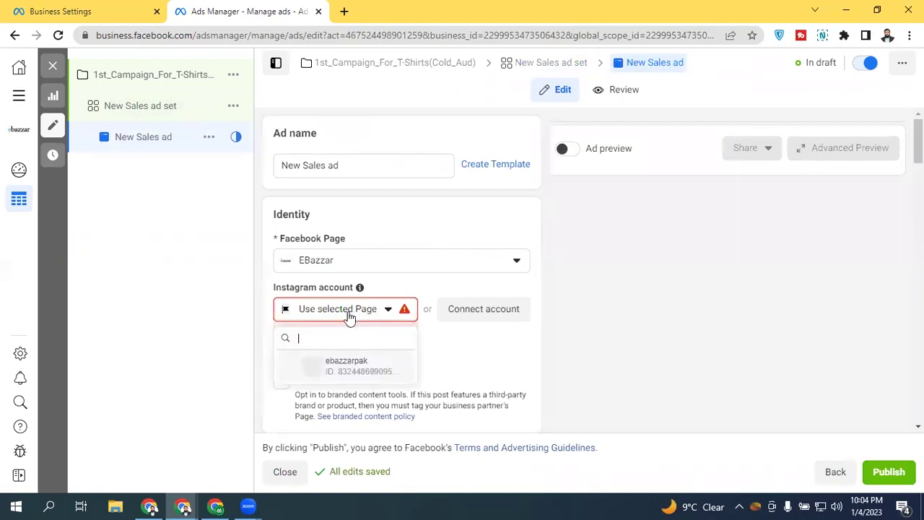
left_click(348, 368)
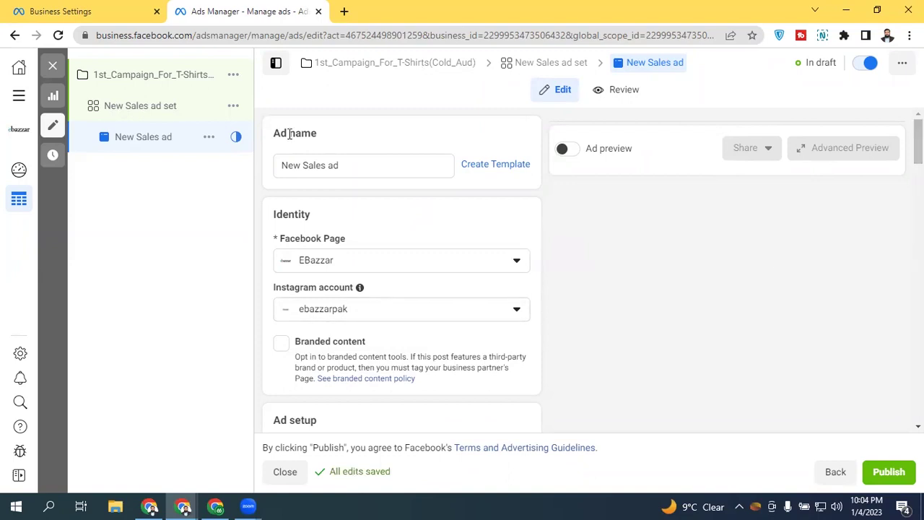
- Rename the ad as "Copy 01 - Image 01"
triple_click(294, 164)
left_click(331, 142)
triple_click(363, 165)
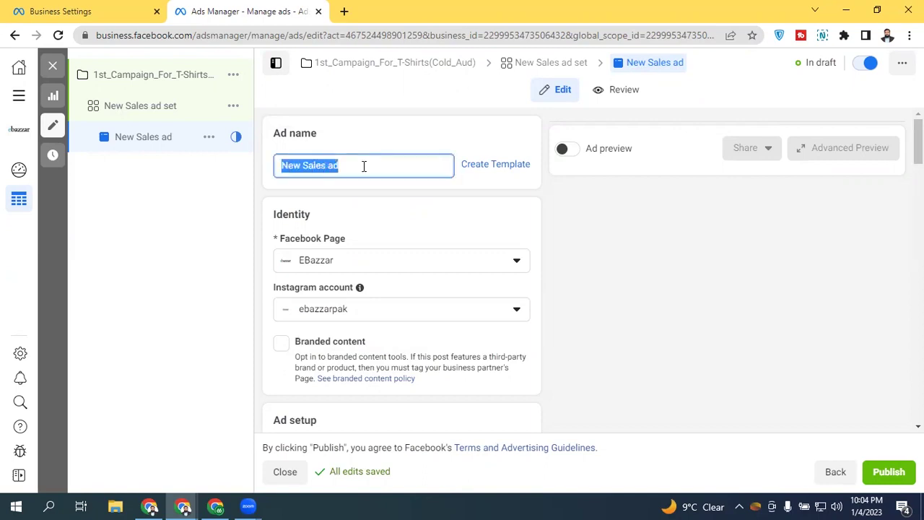
type("Cop")
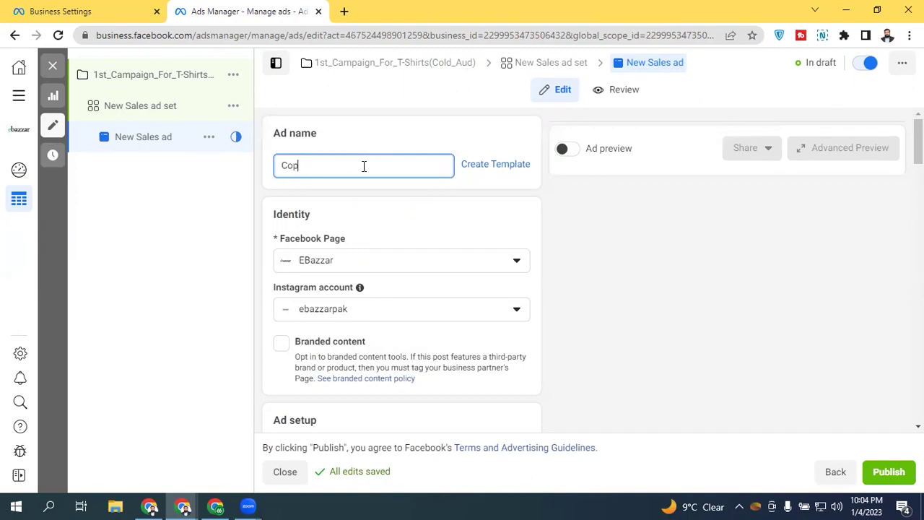
type("y 01 - Im")
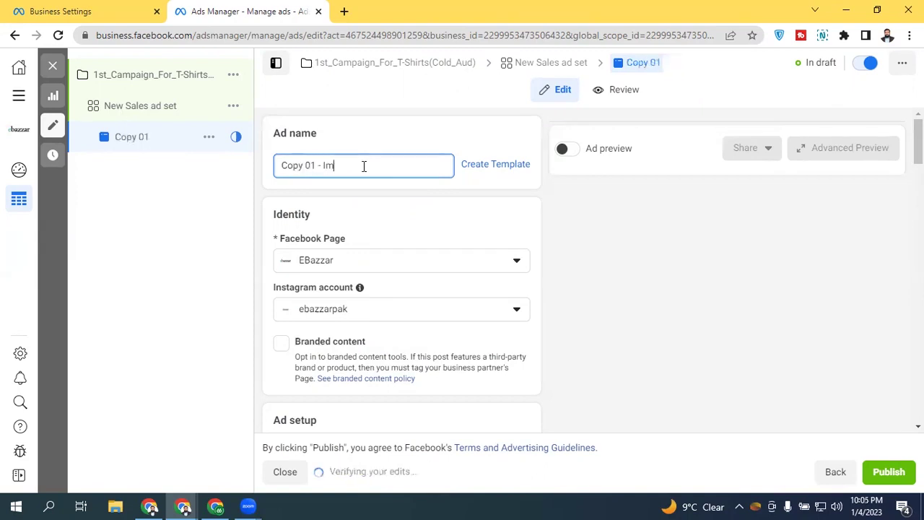
type("age 01")
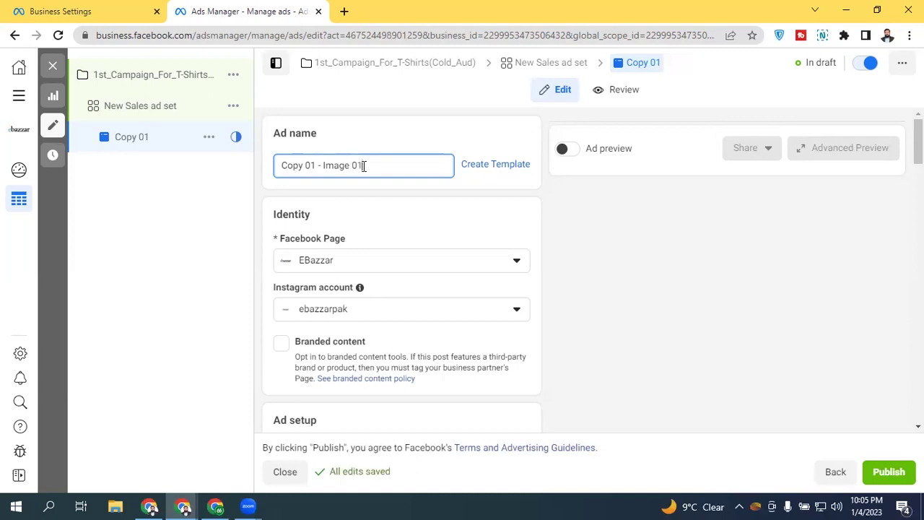
- Change the copy number in the ad name so it reads "Copy 02 - Image 01"
left_click(316, 165)
key("BackSpace")
type("2")
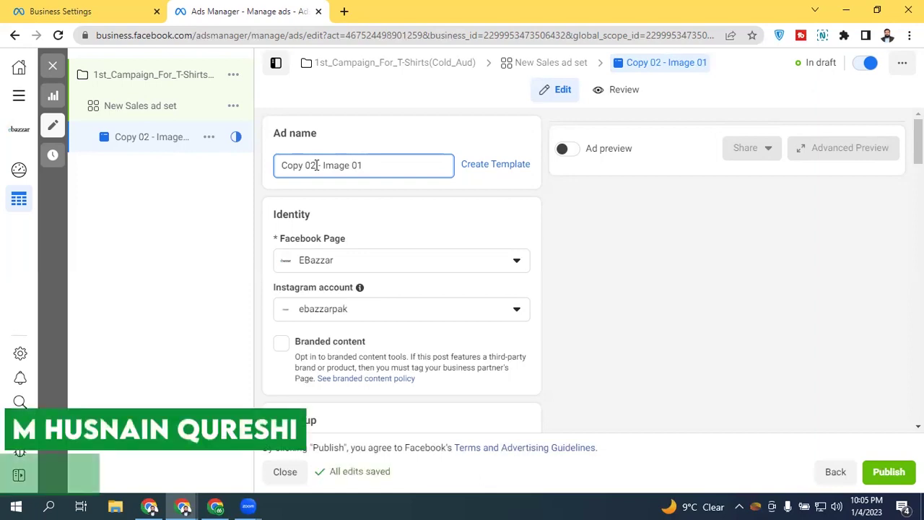
- Shorten the ad name to "Image 01" by removing the copy prefix
left_click(336, 135)
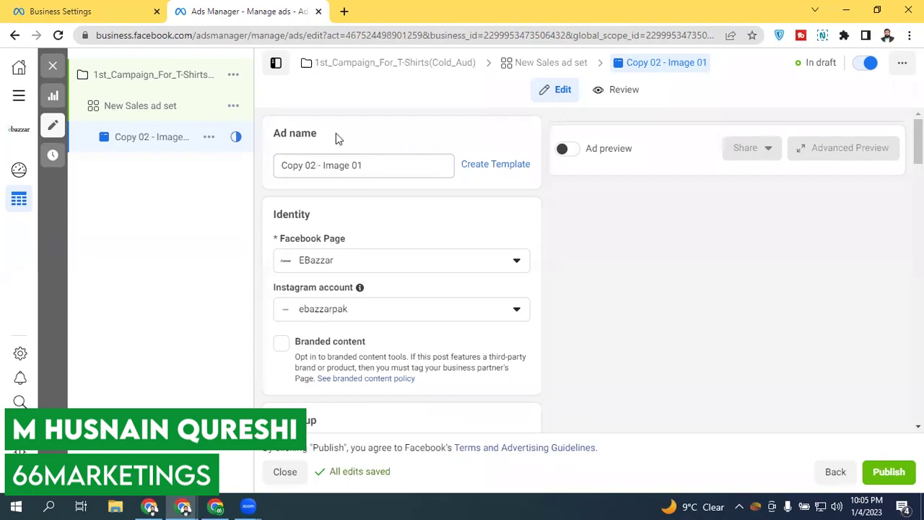
left_click(315, 166)
left_click_drag(324, 165, 405, 164)
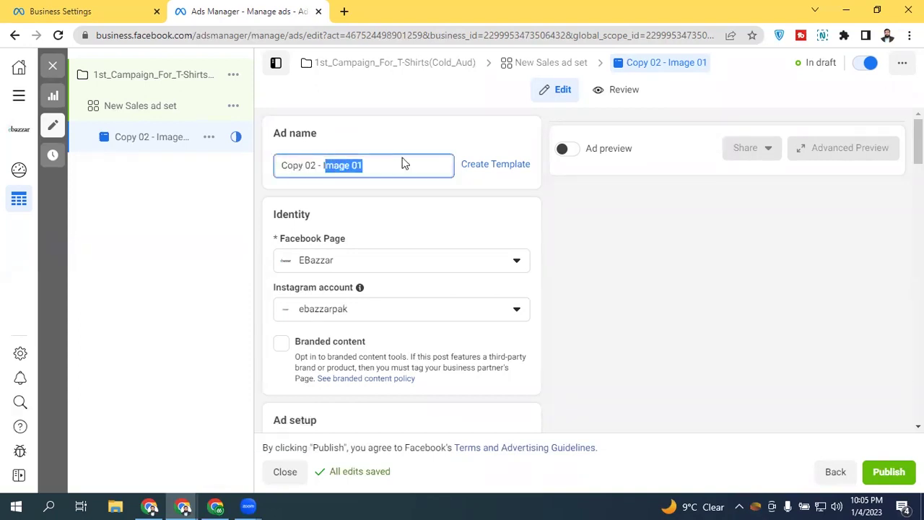
left_click(353, 140)
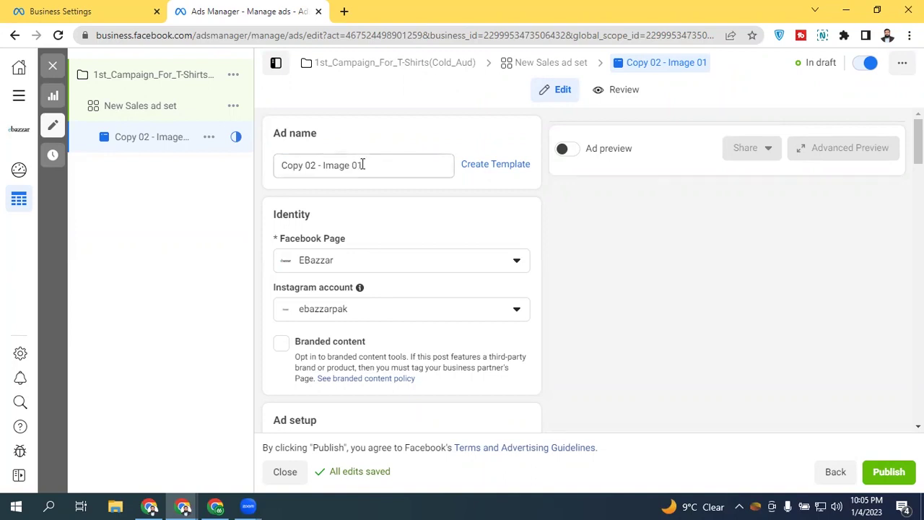
left_click(324, 166)
key("shift+Home")
key("BackSpace")
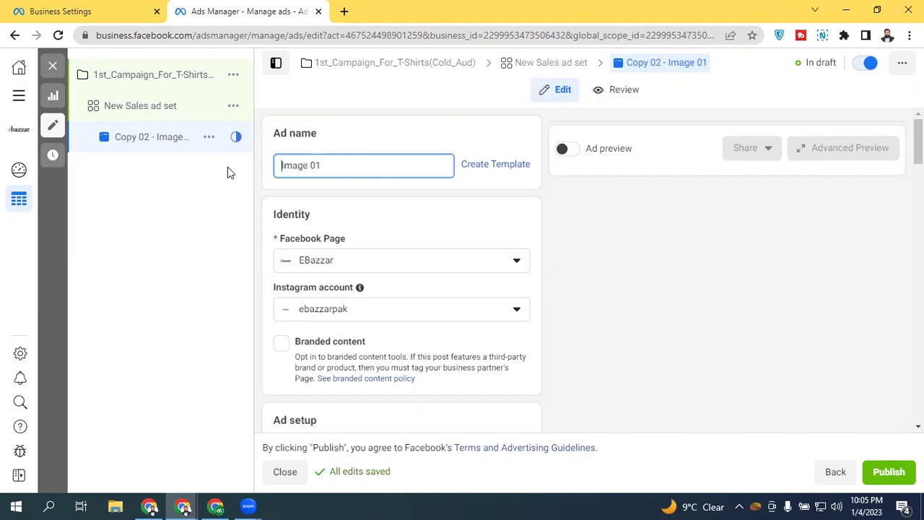
left_click(365, 137)
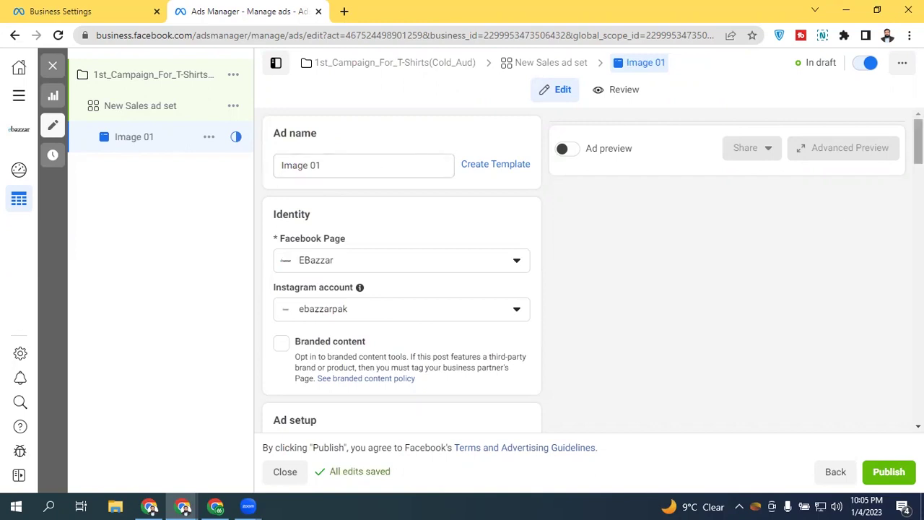
- Examine the Facebook Page and Instagram account selections in the ad's Identity section
scroll(917, 144, "down", 1)
scroll(377, 163, "down", 1)
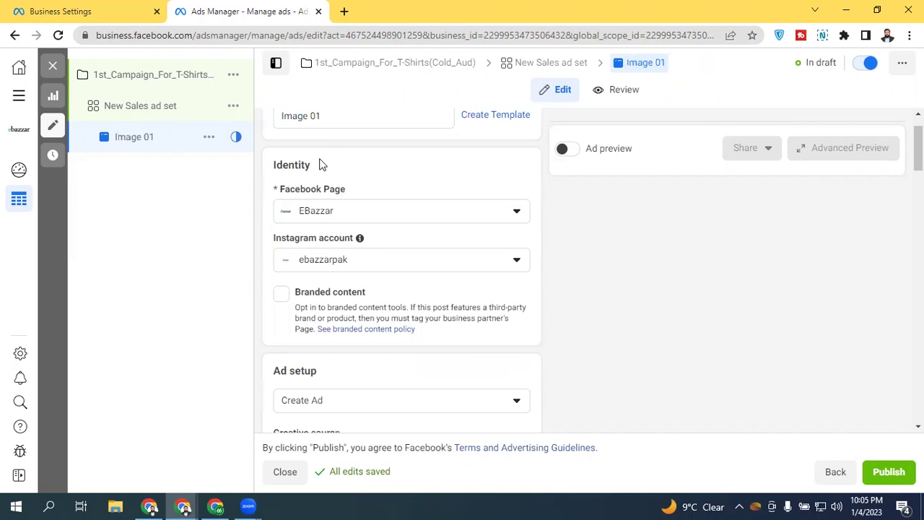
left_click(315, 210)
left_click(332, 208)
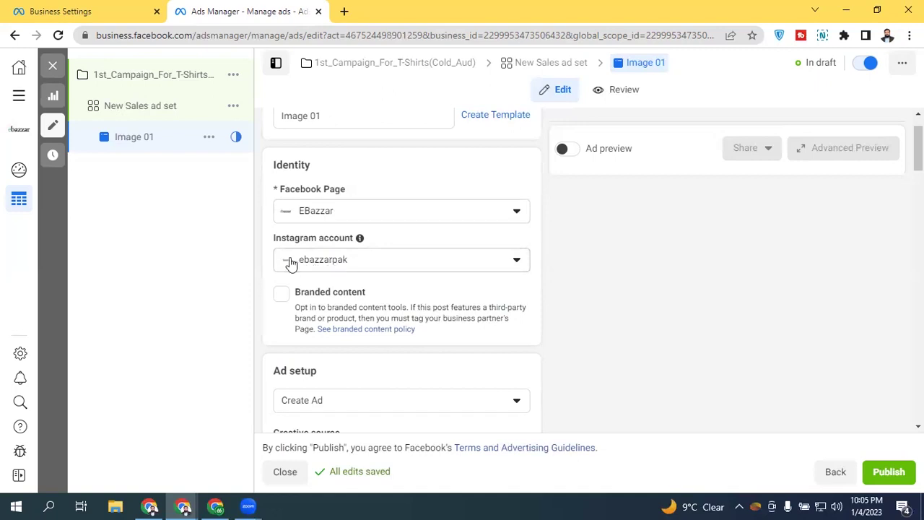
left_click(316, 213)
left_click(299, 216)
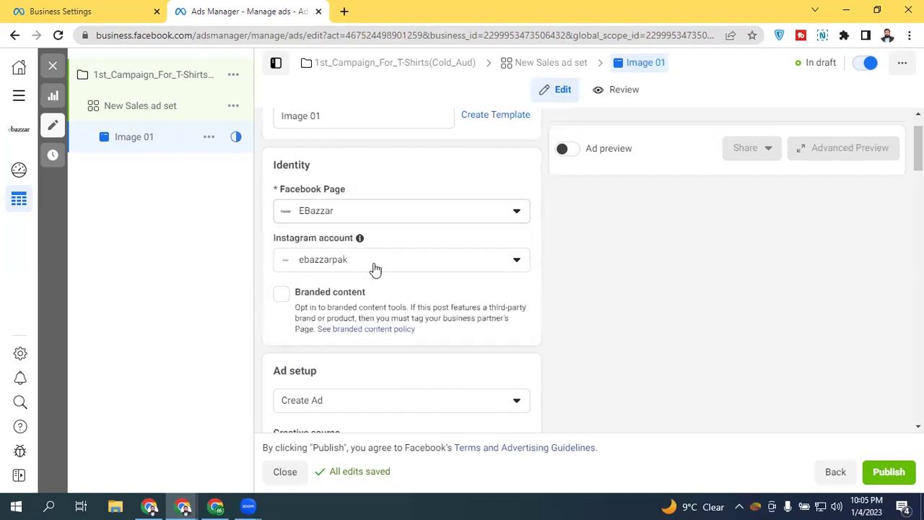
left_click(313, 269)
left_click(298, 315)
- Try out branded content with the partner's Facebook Page found by name, and opt back out of it
left_click(281, 293)
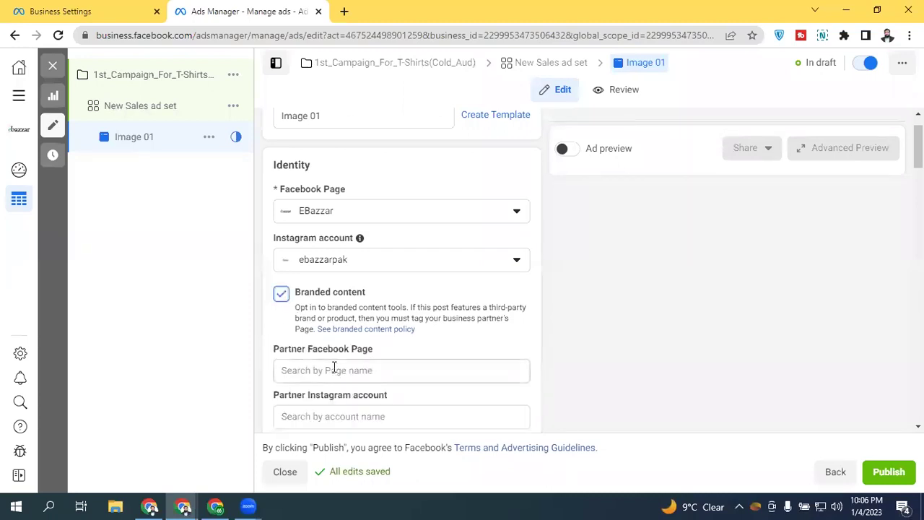
left_click(415, 219)
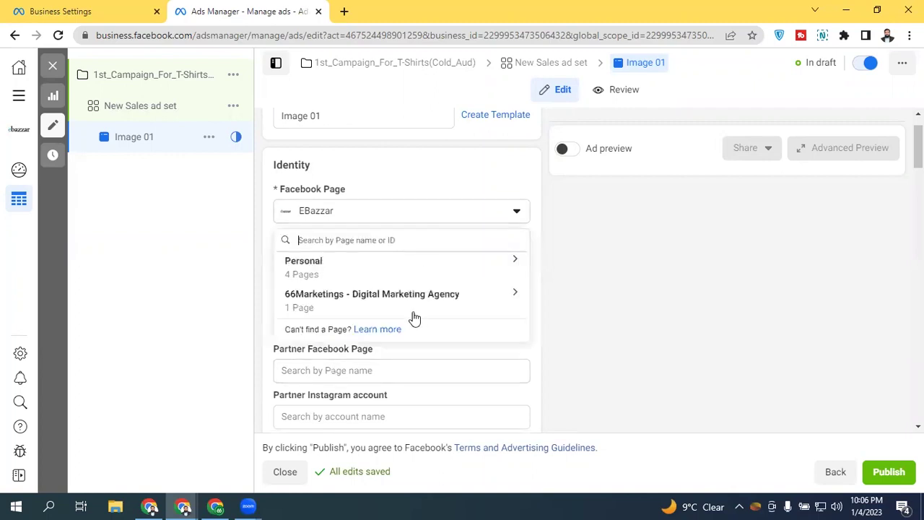
left_click(261, 238)
left_click(336, 371)
type("m husn")
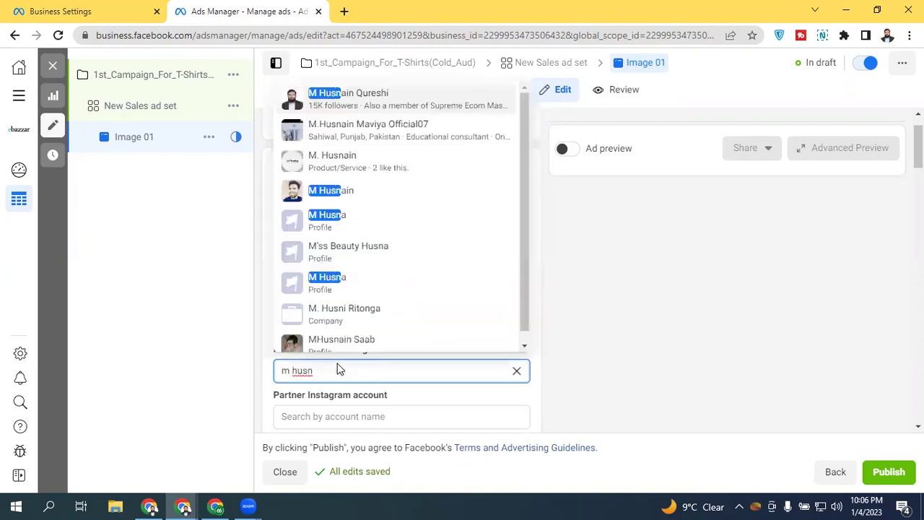
left_click(323, 168)
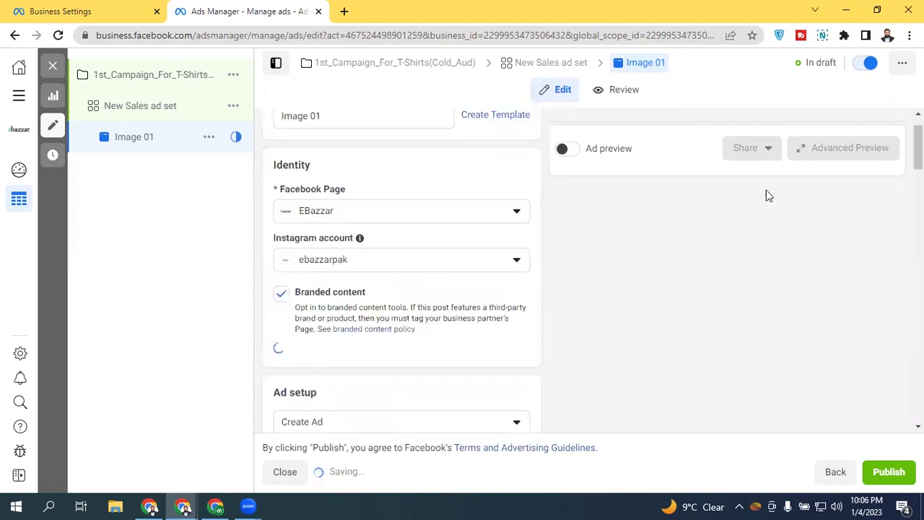
scroll(768, 195, "down", 2)
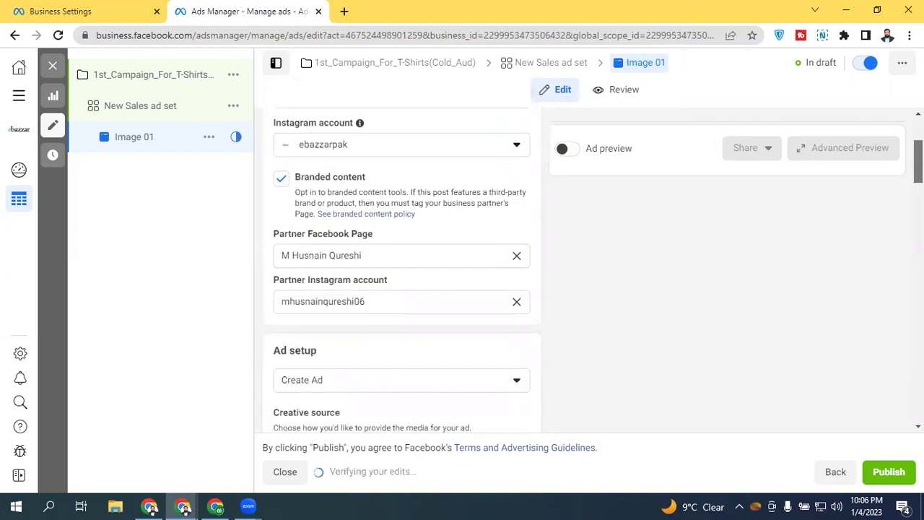
scroll(402, 267, "up", 2)
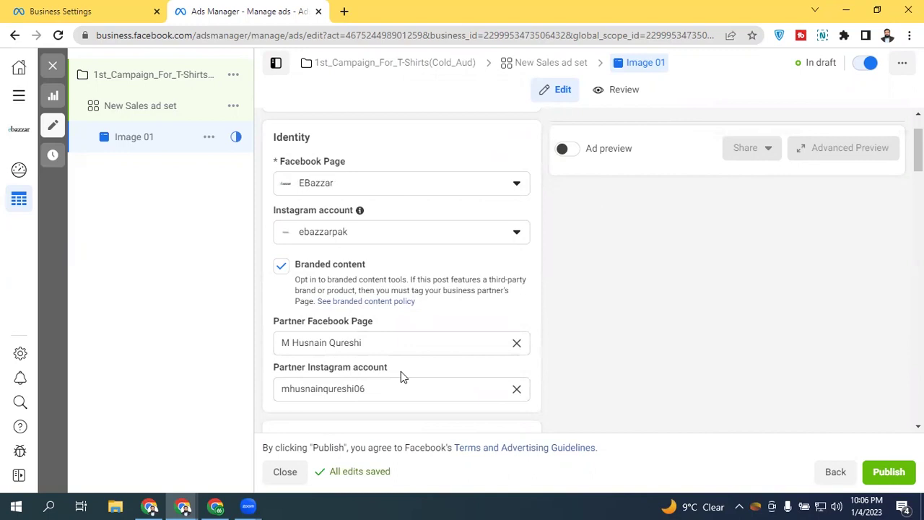
left_click(283, 272)
- Switch the ad setup to Use existing post, dismiss the refresh prompt and examine the post selection options
scroll(402, 275, "down", 3)
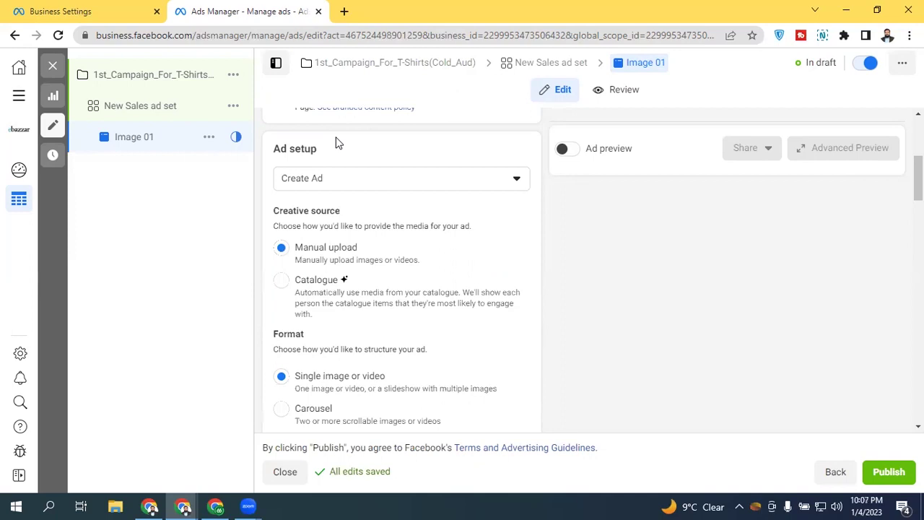
left_click(340, 180)
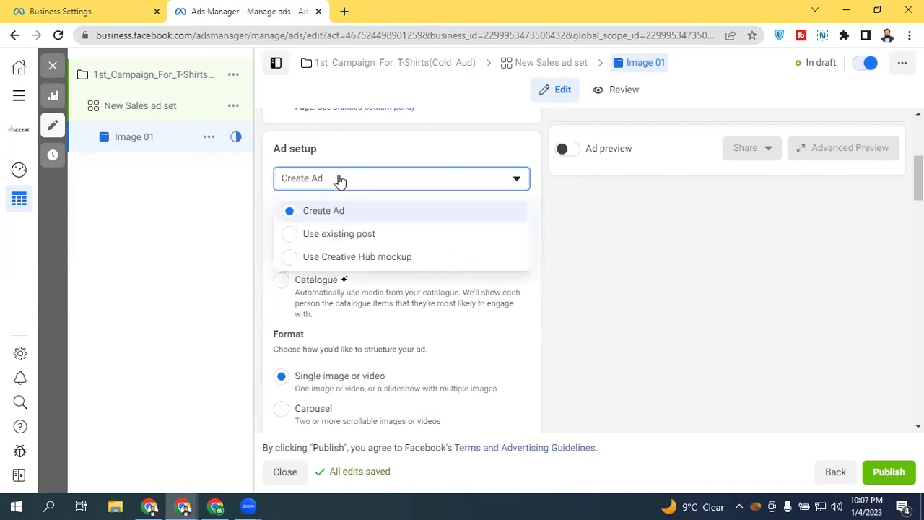
left_click(325, 238)
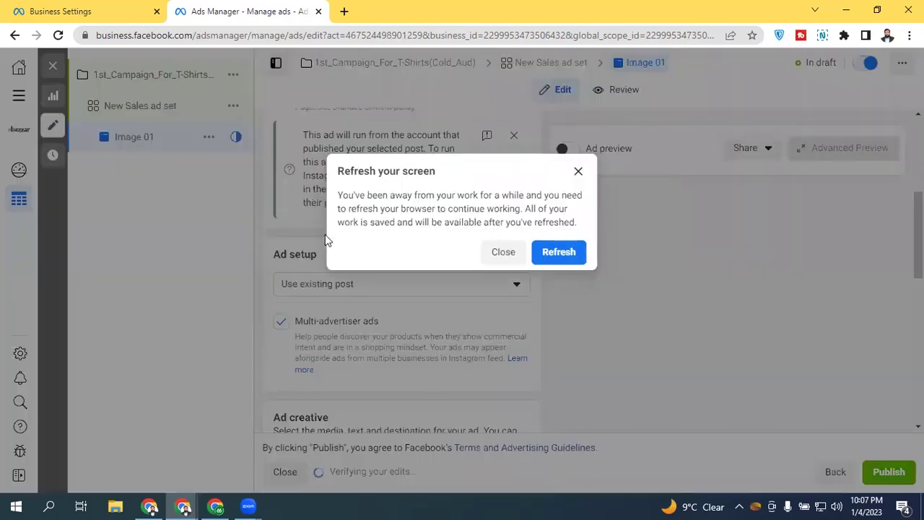
left_click(503, 252)
scroll(503, 252, "up", 1)
scroll(385, 254, "down", 4)
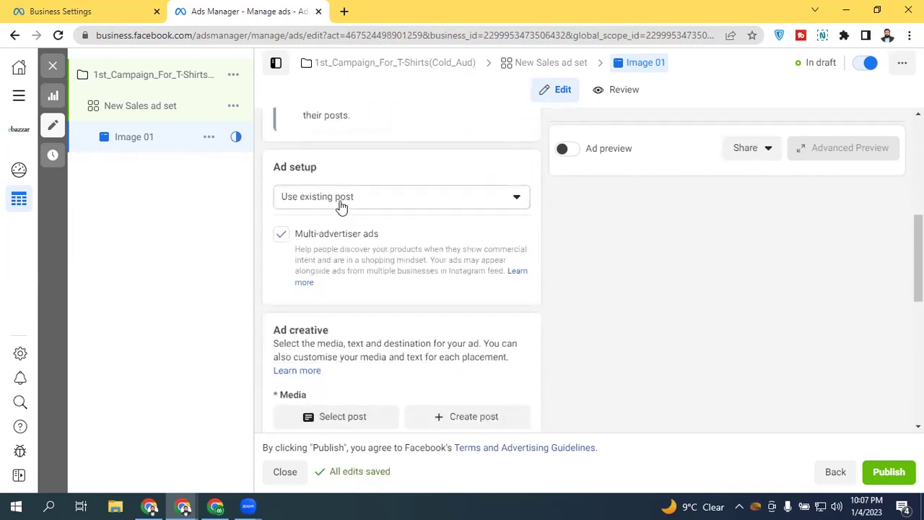
scroll(420, 409, "down", 1)
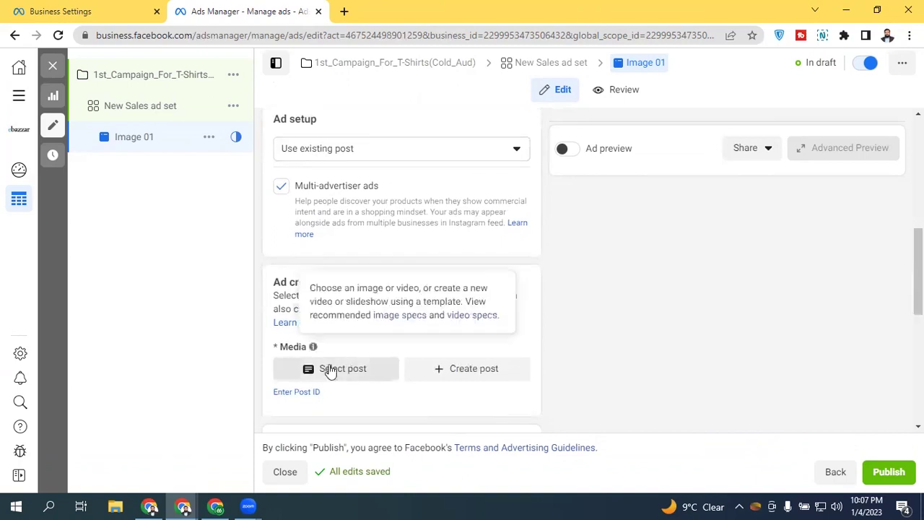
scroll(454, 242, "up", 1)
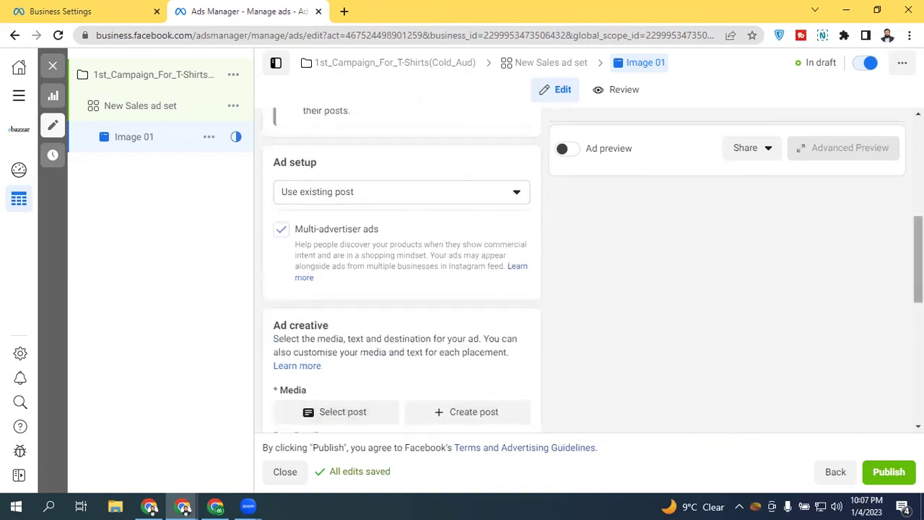
scroll(361, 202, "up", 1)
- Try using a Creative Hub mockup as the ad setup and leave the mockup selection
left_click(353, 238)
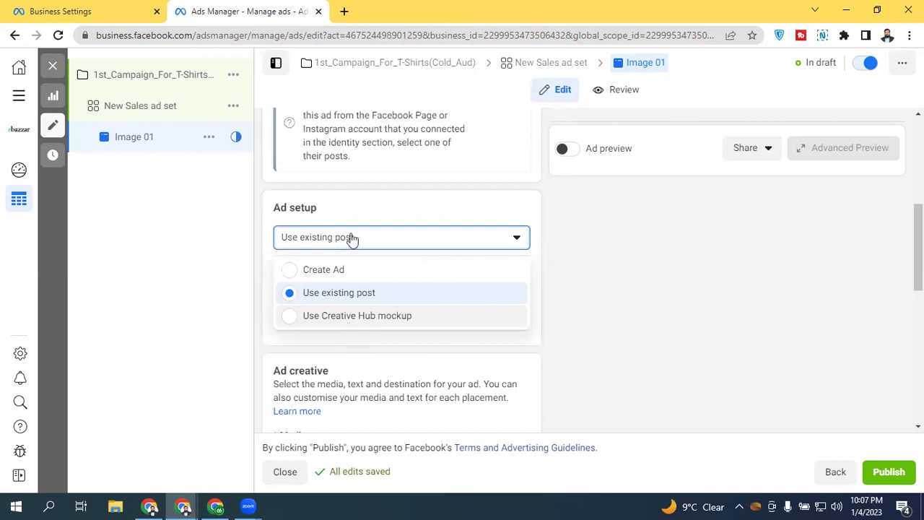
left_click(316, 316)
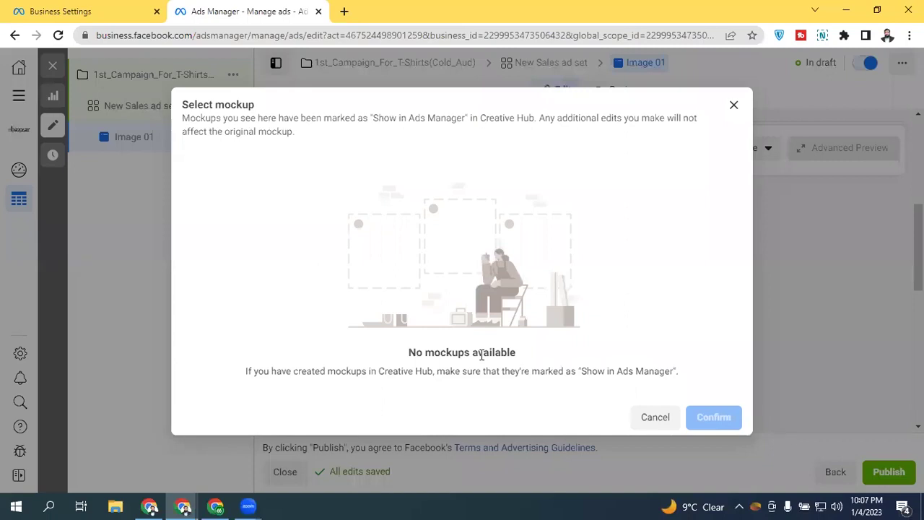
left_click(733, 105)
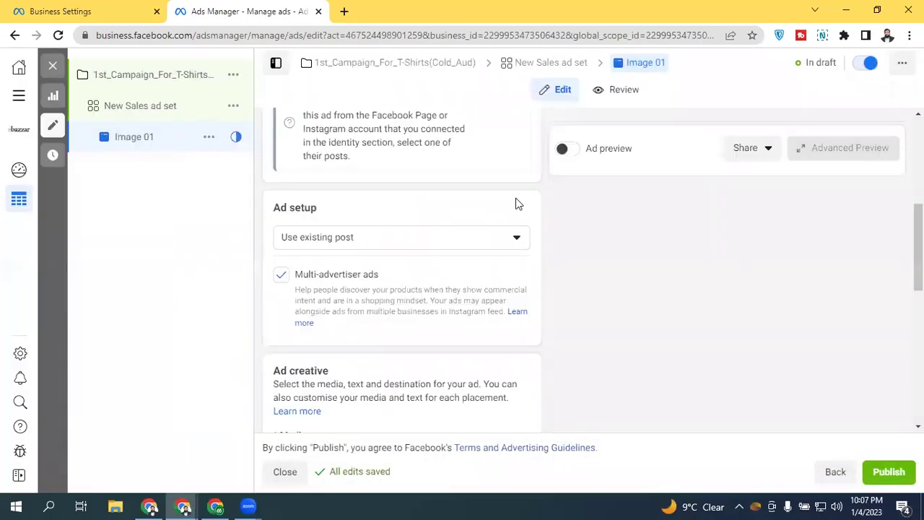
- Set the ad setup back to Create Ad and review its Creative source section
left_click(319, 241)
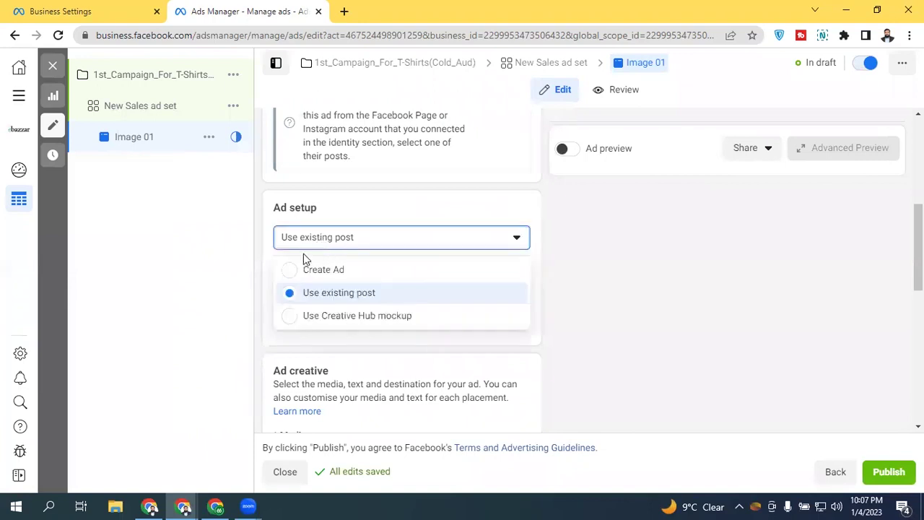
left_click(302, 270)
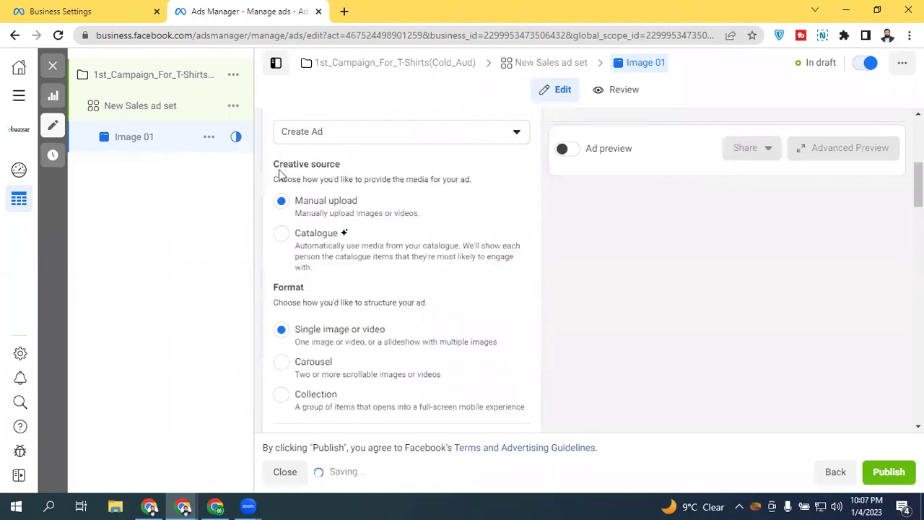
scroll(916, 180, "up", 1)
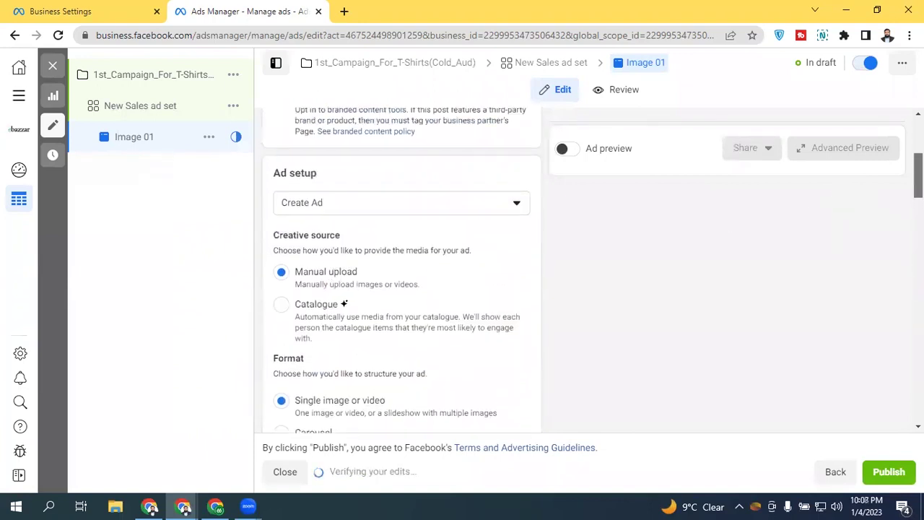
scroll(917, 180, "up", 1)
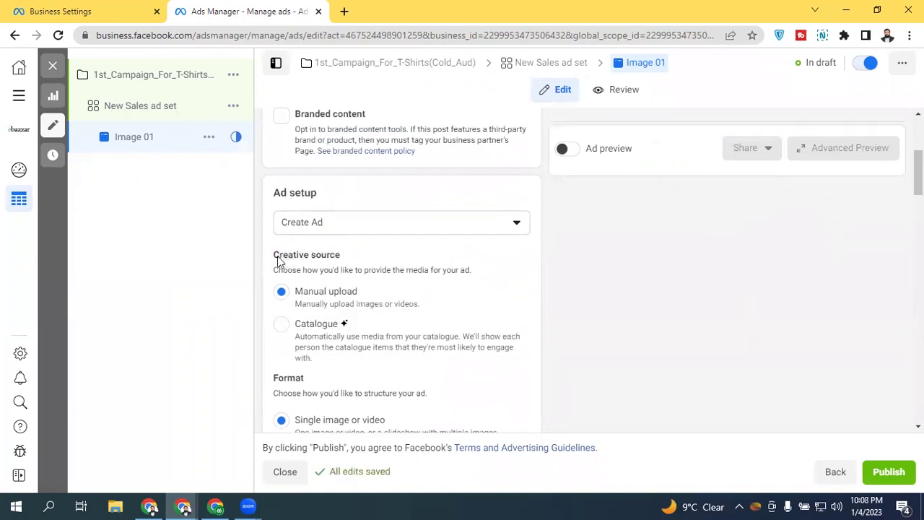
left_click_drag(275, 257, 339, 257)
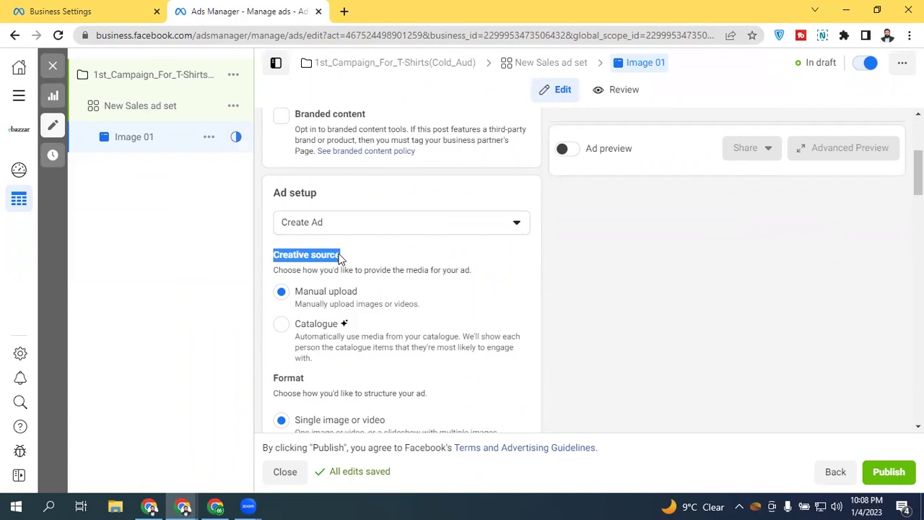
left_click(373, 258)
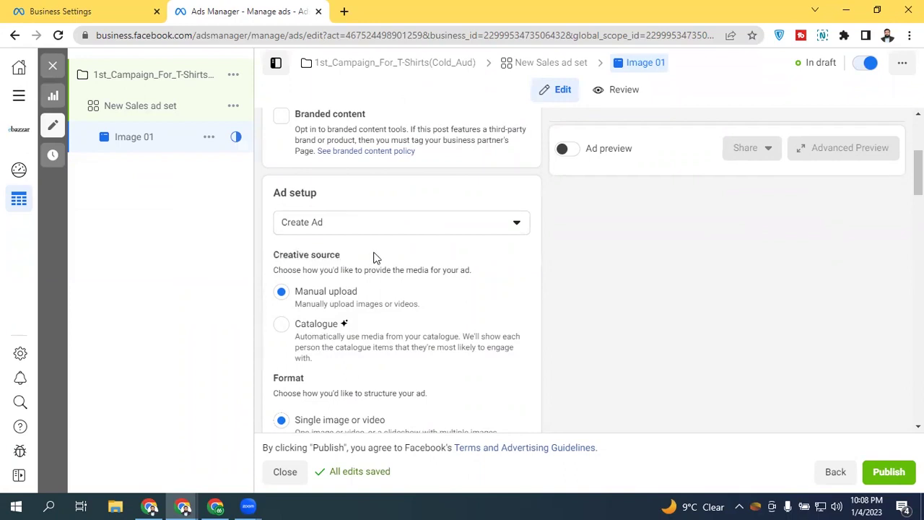
- Change the ad's creative source to Catalogue and look over the catalogue media settings
left_click(282, 327)
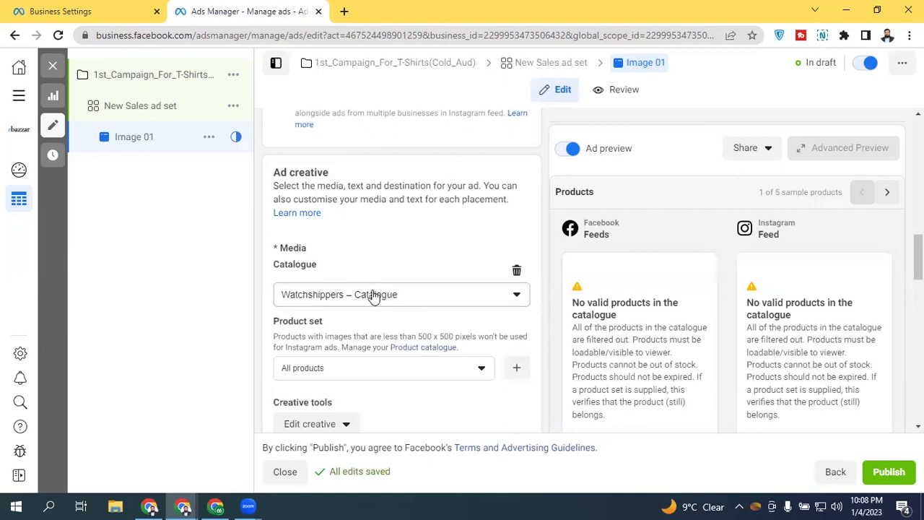
scroll(401, 289, "up", 5)
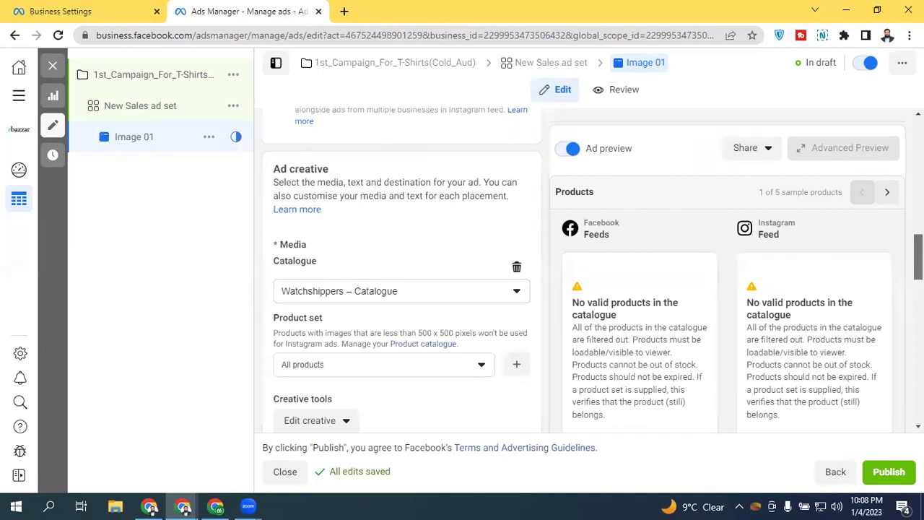
scroll(329, 253, "up", 3)
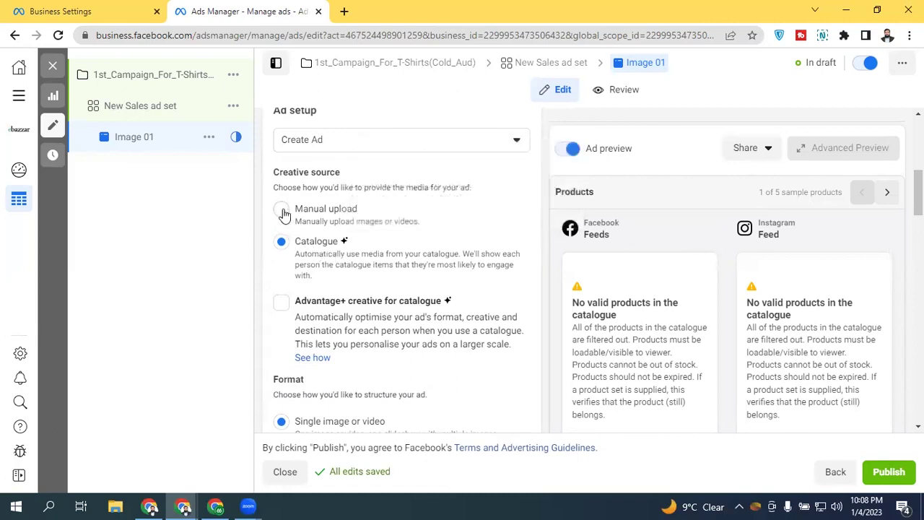
- Set the ad's creative source to Manual upload and review the format options
left_click(283, 210)
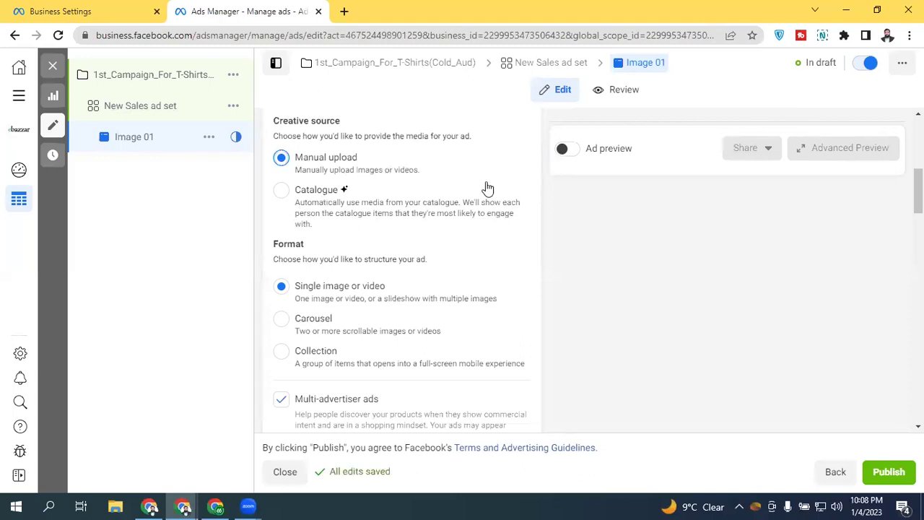
scroll(918, 191, "up", 1)
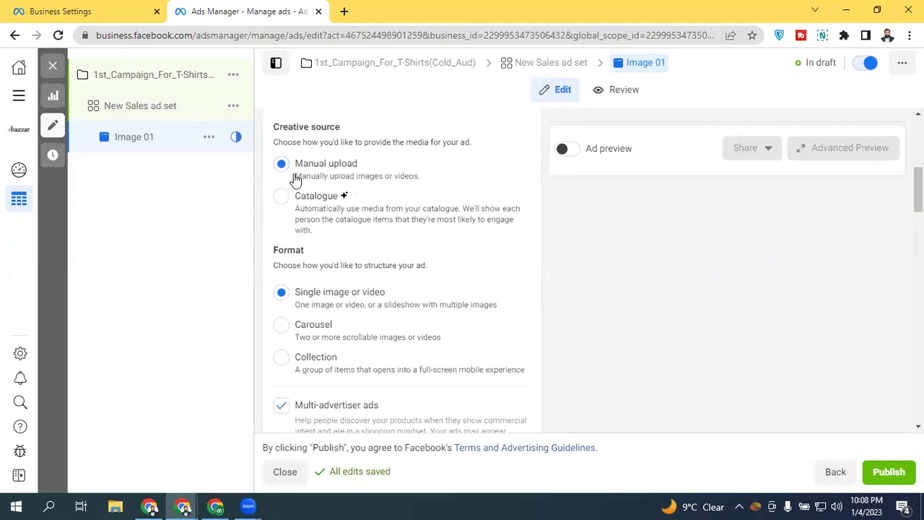
scroll(404, 275, "down", 1)
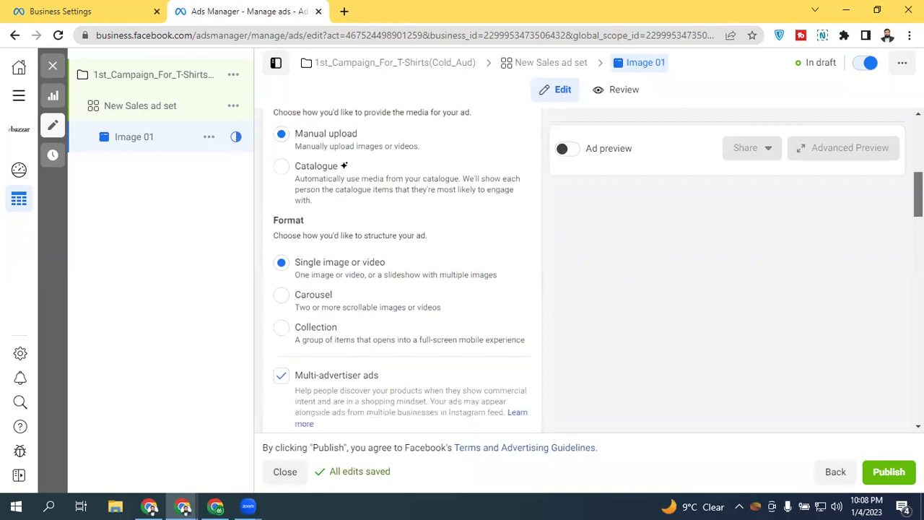
scroll(740, 224, "down", 1)
left_click_drag(271, 209, 457, 206)
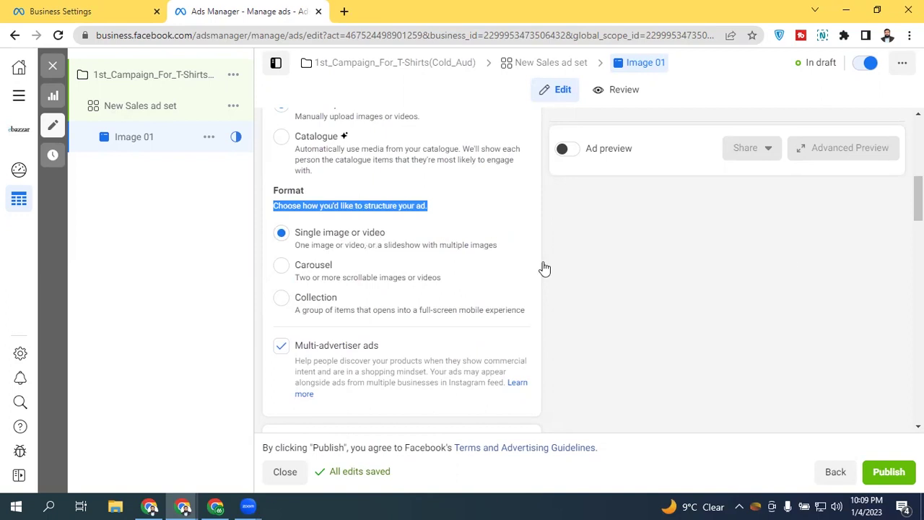
- Upload the SANDA-G-Style-Men-Digital-Watch image from the Desktop as the ad creative's media
scroll(917, 202, "down", 2)
scroll(917, 217, "down", 2)
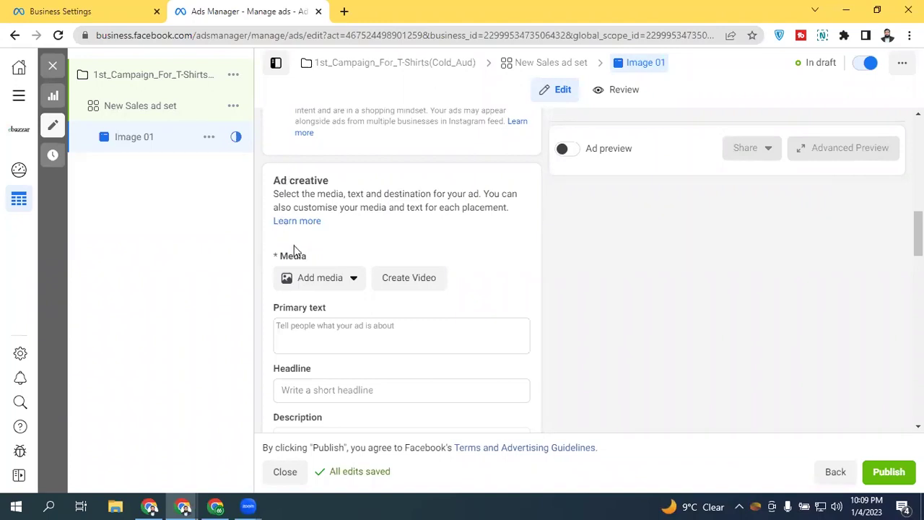
left_click(326, 282)
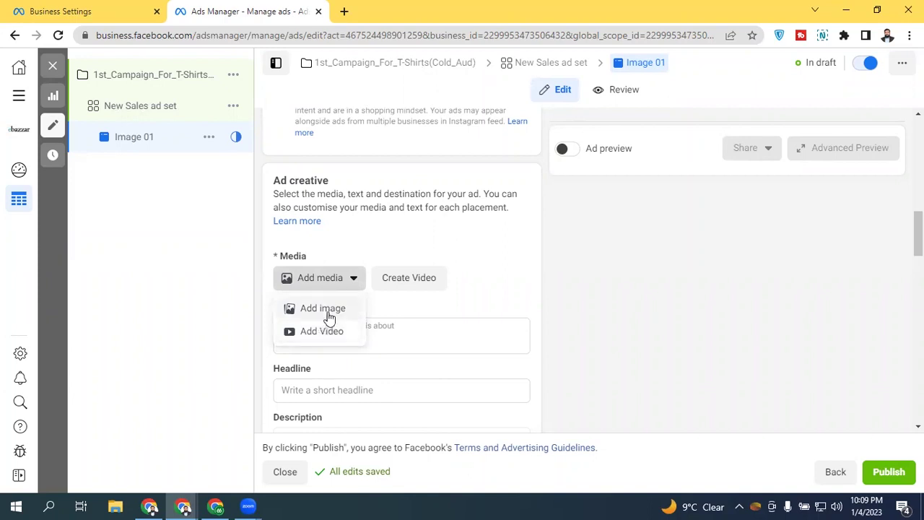
left_click(328, 316)
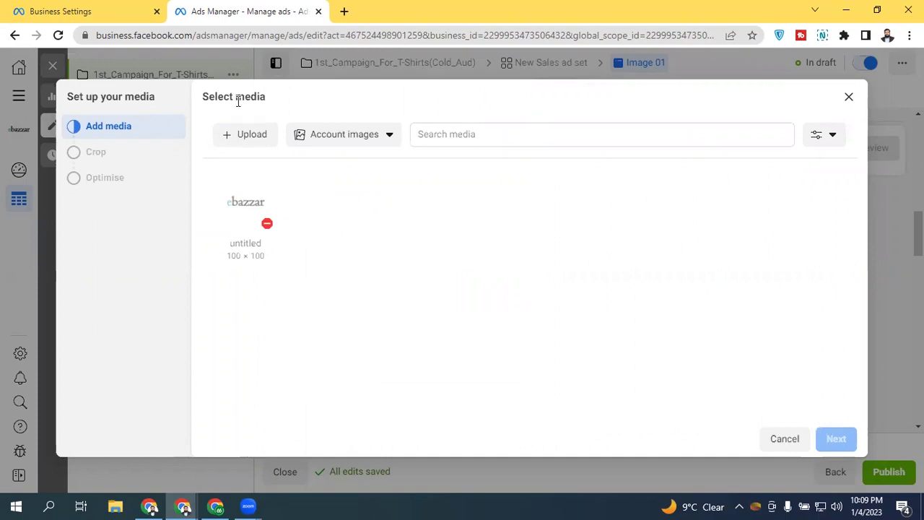
left_click(254, 141)
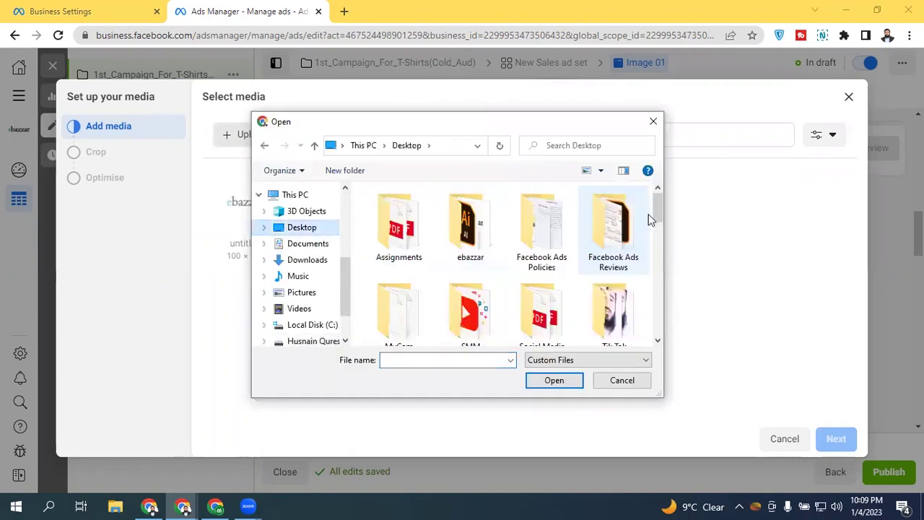
left_click_drag(658, 201, 661, 302)
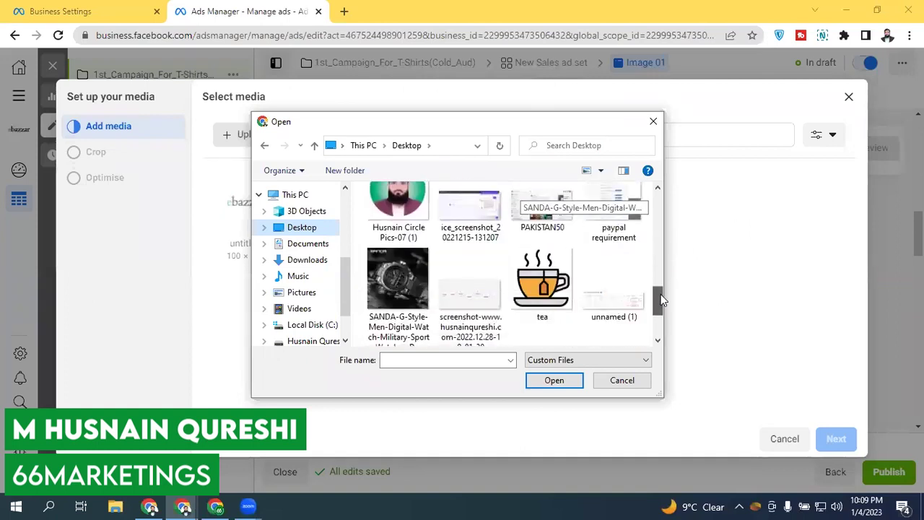
left_click(398, 278)
left_click(554, 380)
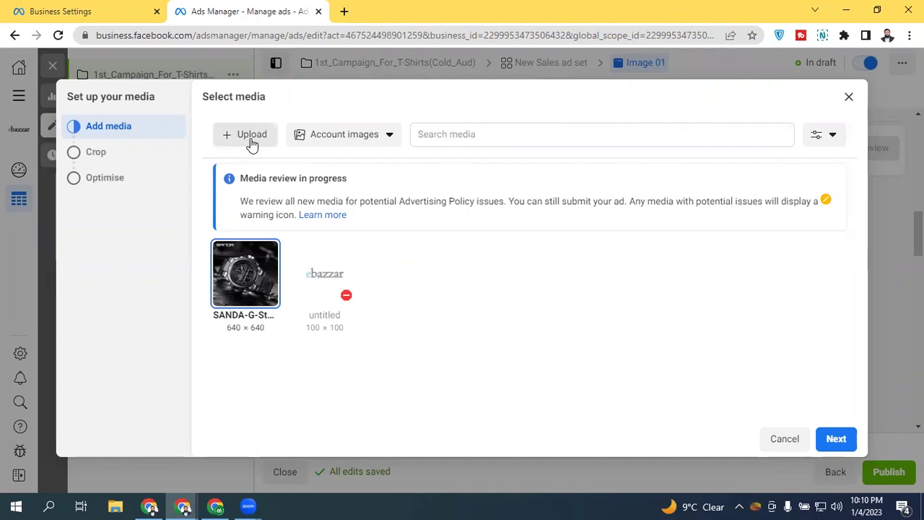
- Keep the original crop for Feeds and finish the media setup with Allow enhancements turned off
left_click(835, 438)
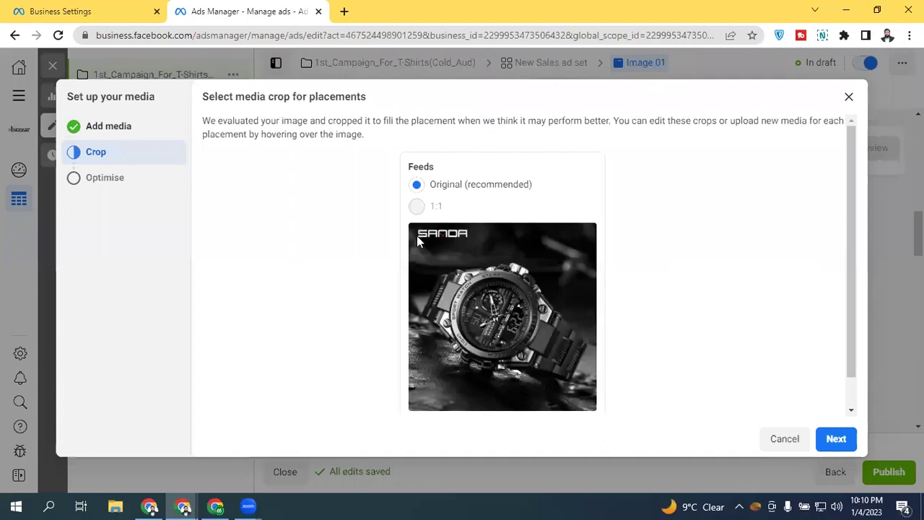
mouse_move(467, 211)
left_click(836, 438)
left_click(217, 199)
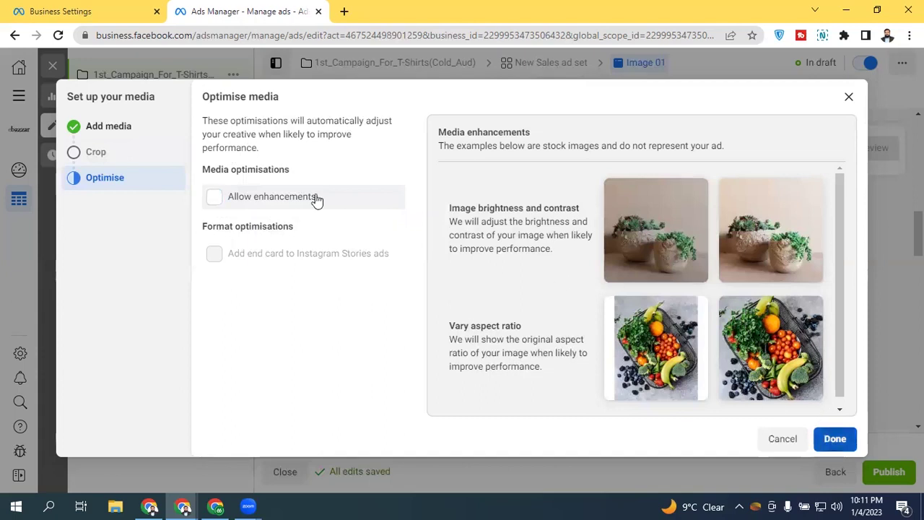
key("Escape")
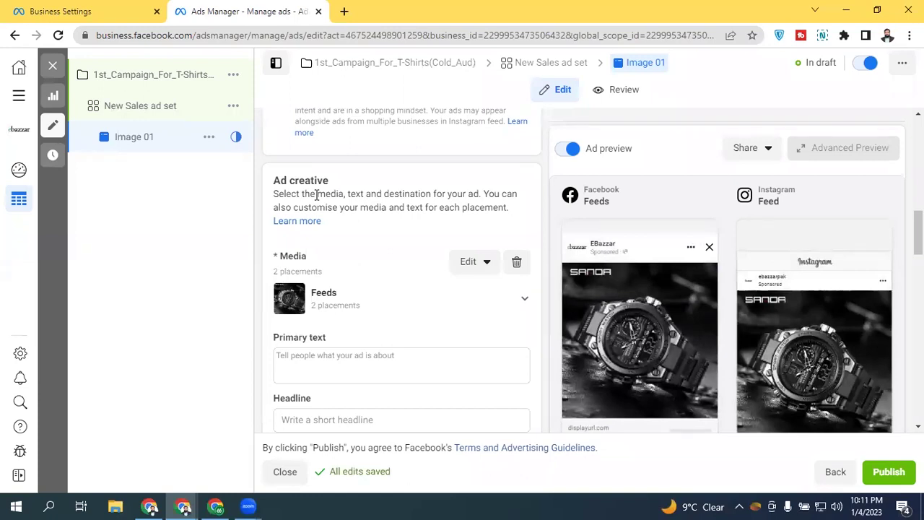
- Enter "Best Watches For Men" as the ad's primary text
scroll(918, 245, "down", 2)
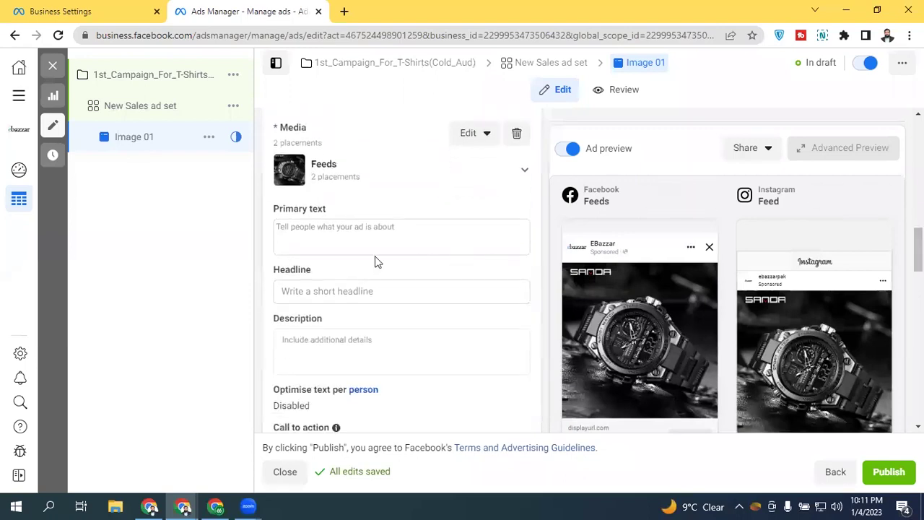
left_click(303, 228)
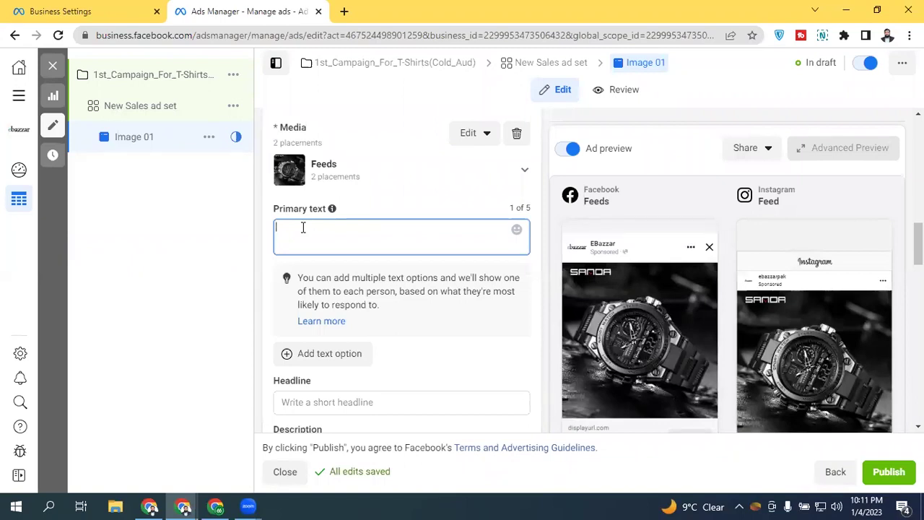
type("Best Watches For Men")
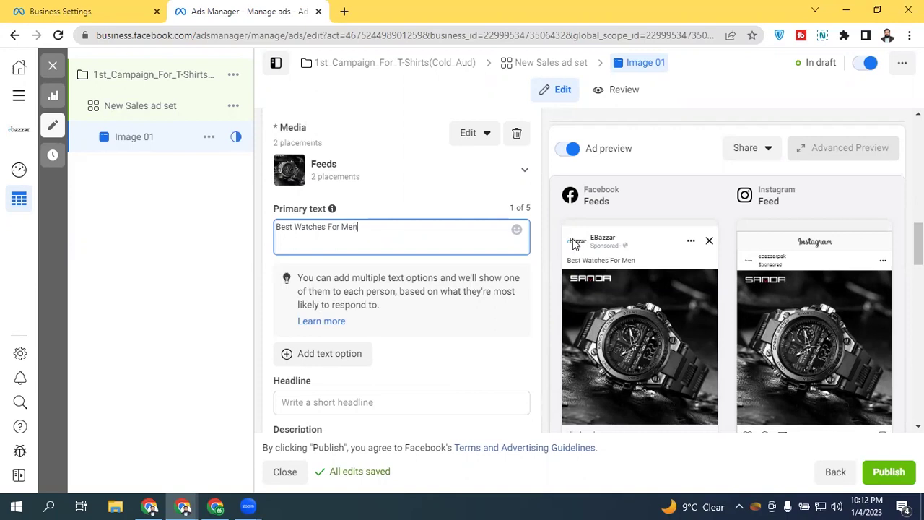
scroll(918, 238, "up", 1)
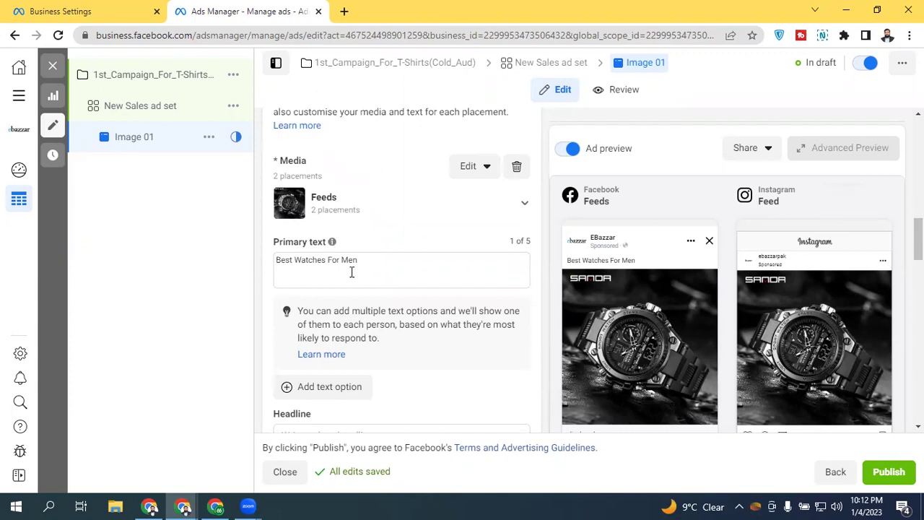
mouse_move(918, 238)
left_mouse_down()
mouse_move(917, 278)
mouse_move(918, 249)
left_mouse_up()
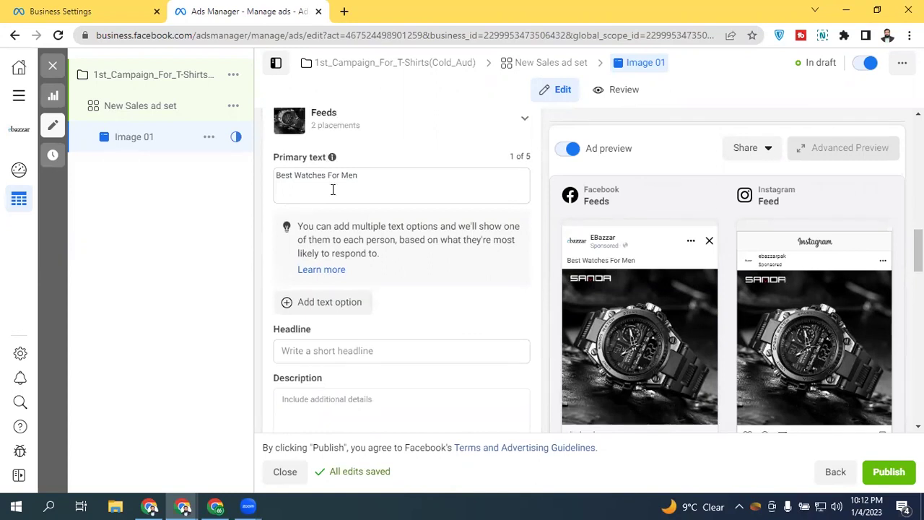
left_click(409, 188)
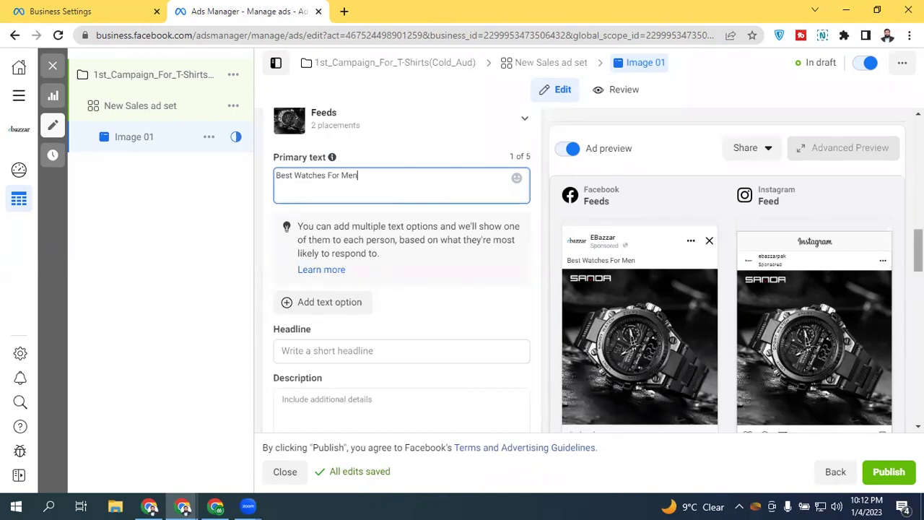
- Enter "Sales Ends Today!" as the ad's headline
scroll(916, 253, "down", 1)
scroll(309, 181, "up", 3)
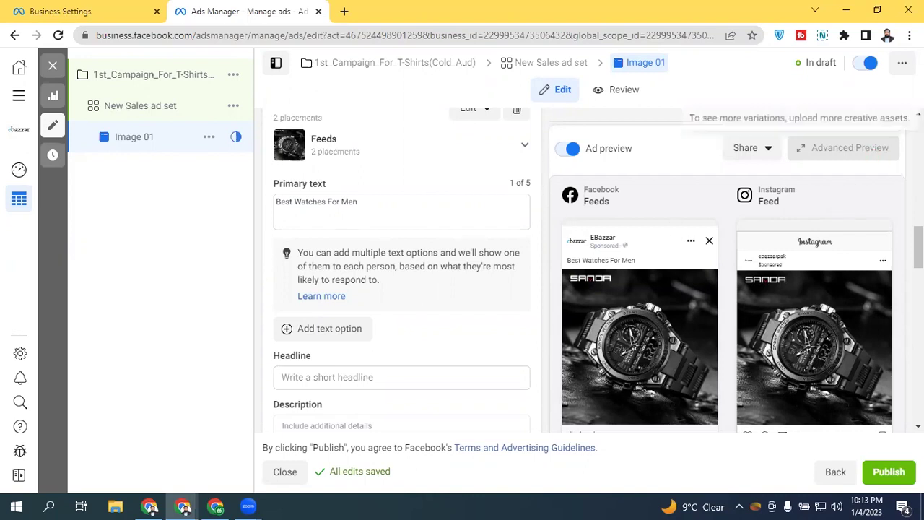
scroll(917, 252, "up", 1)
scroll(361, 305, "up", 1)
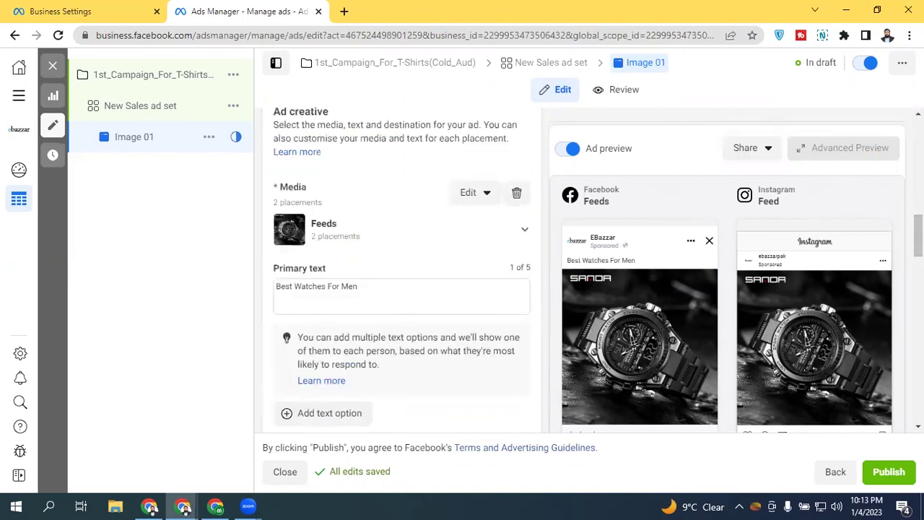
scroll(361, 306, "down", 4)
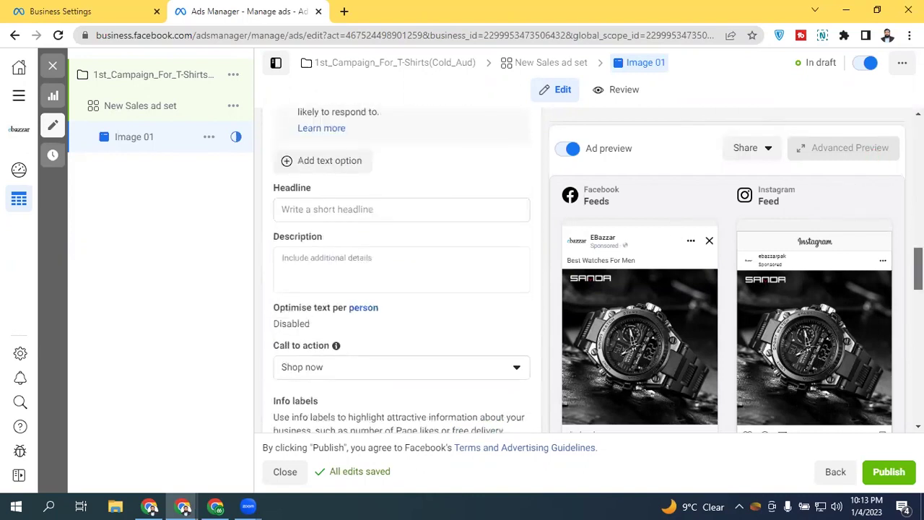
left_click(324, 207)
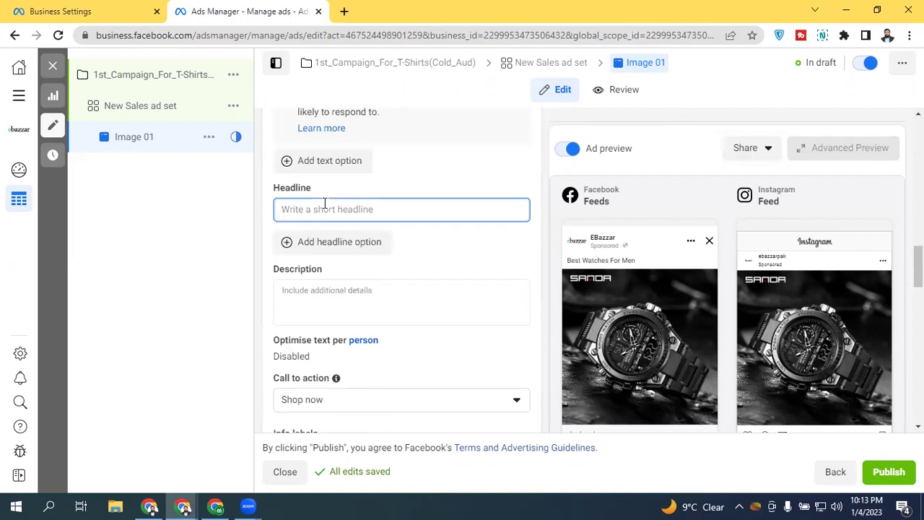
type("Sales Ends Today!")
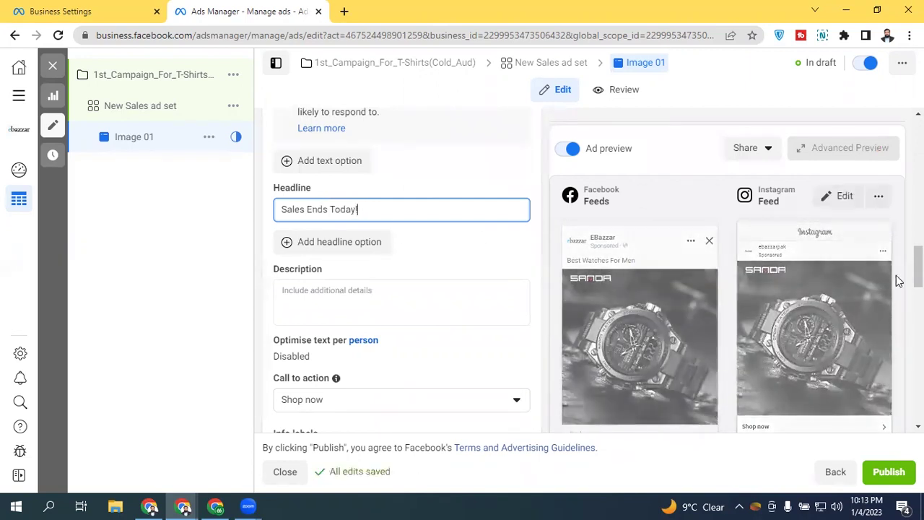
- Examine the remaining destination and tracking settings and where the headline and link description appear in the Facebook feed preview
scroll(392, 178, "down", 1)
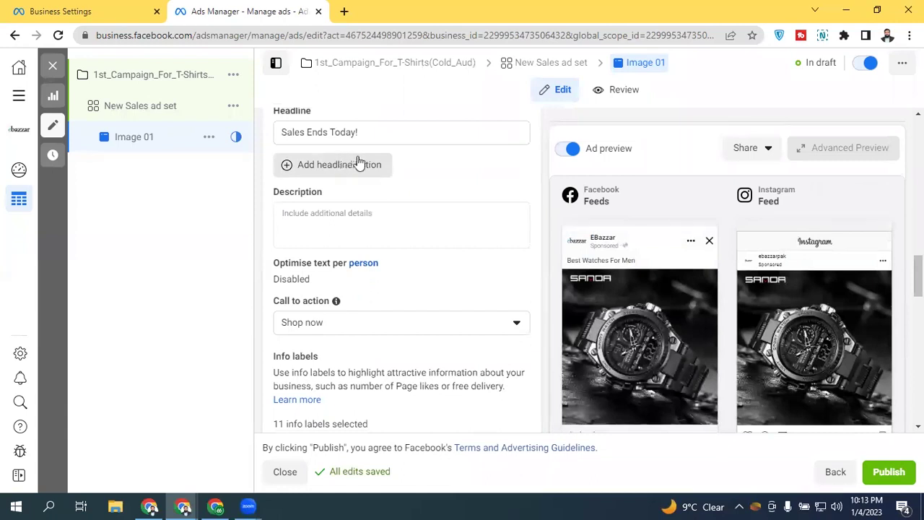
scroll(401, 274, "down", 5)
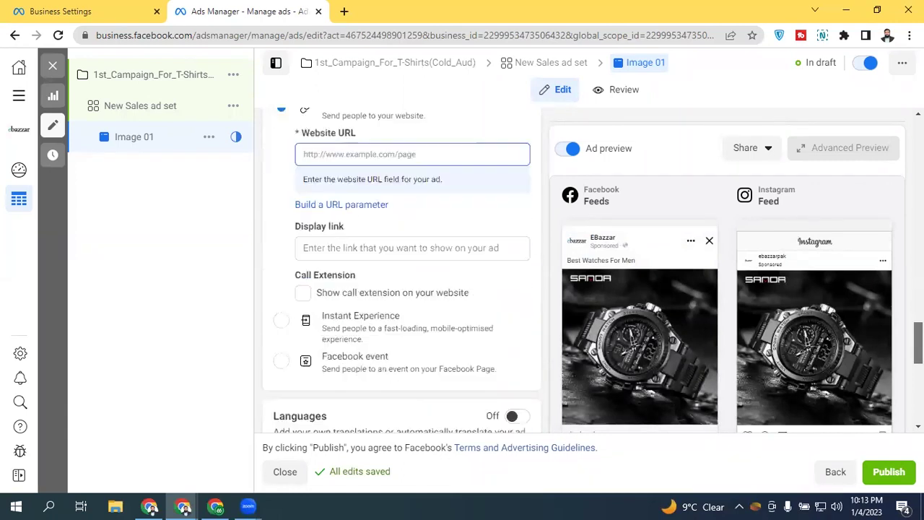
scroll(588, 292, "down", 5)
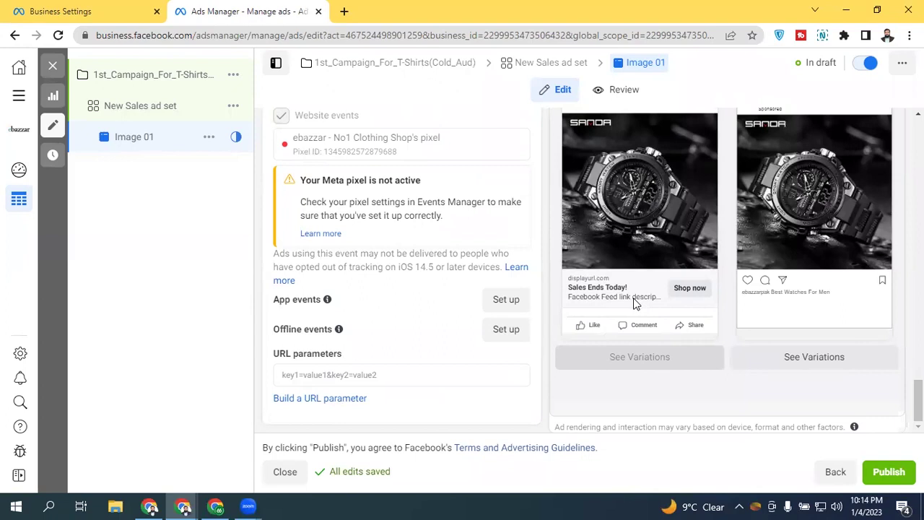
left_click_drag(917, 400, 918, 362)
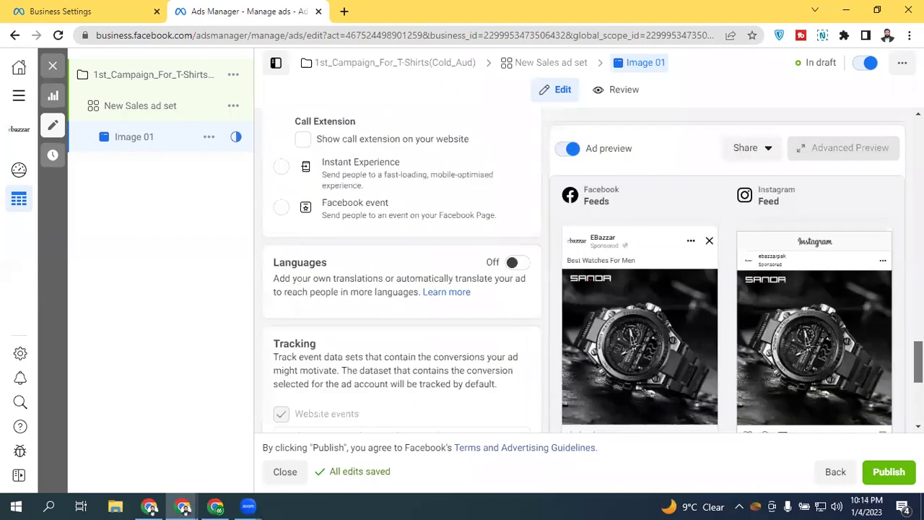
scroll(582, 271, "down", 4)
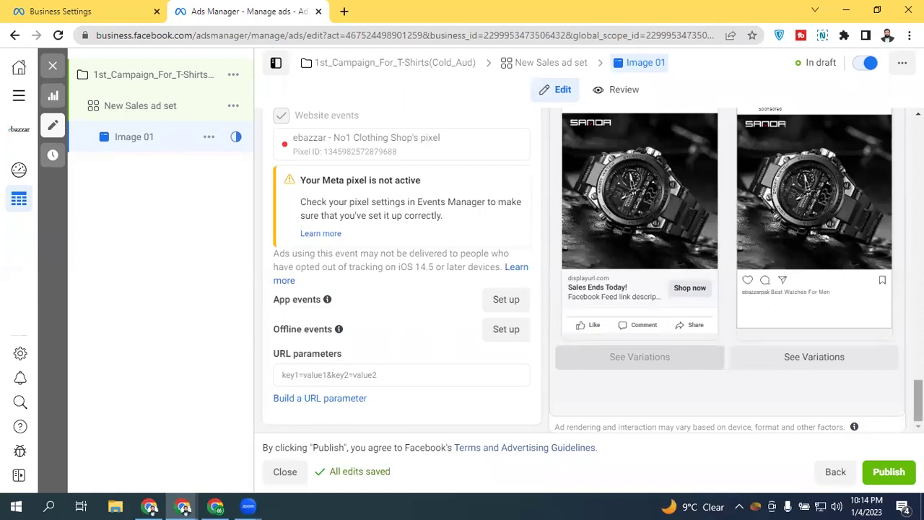
scroll(837, 271, "up", 1)
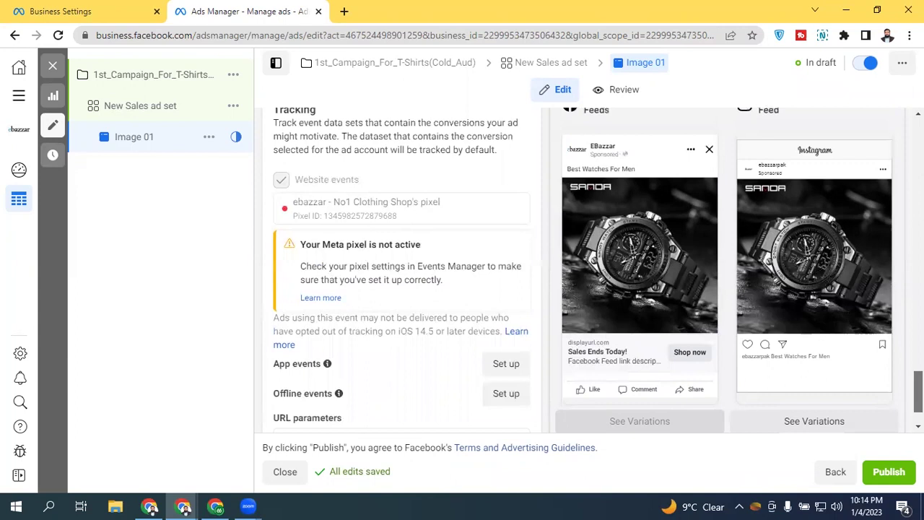
scroll(402, 270, "up", 10)
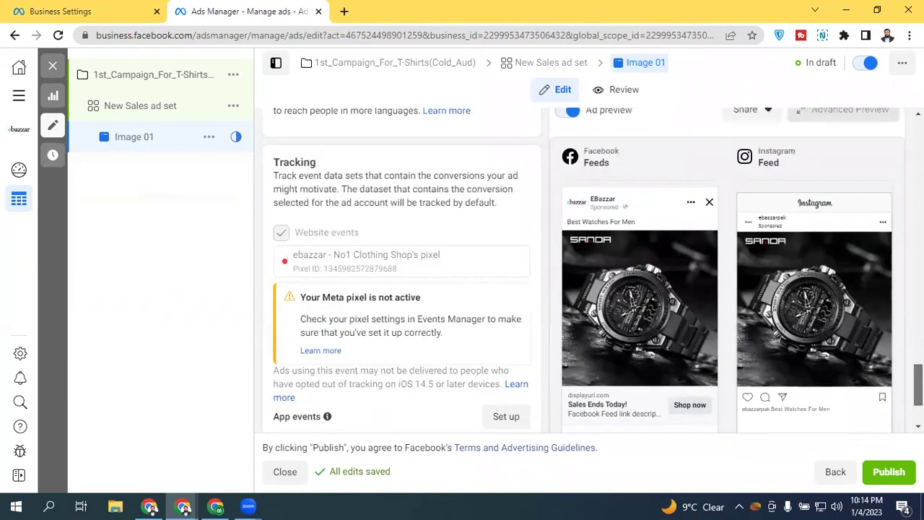
scroll(334, 303, "up", 5)
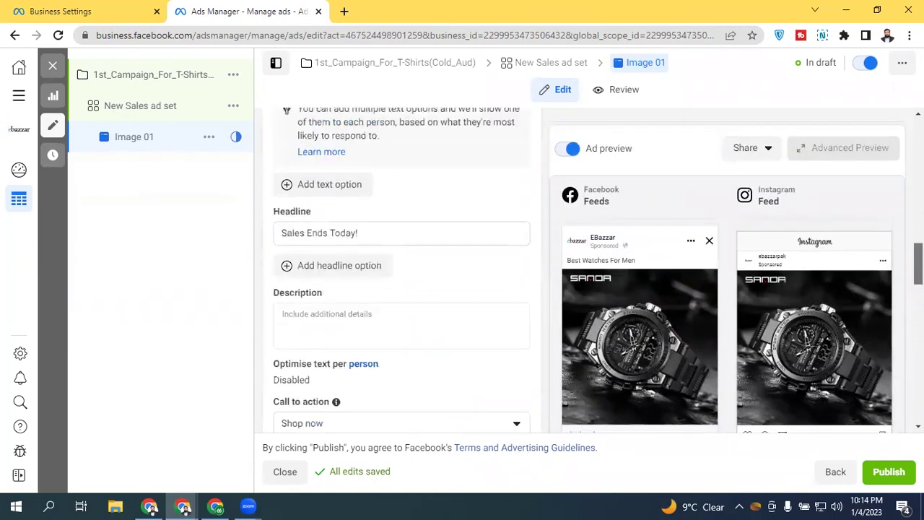
- Enter "Grab Now" as the ad's description
scroll(333, 303, "down", 2)
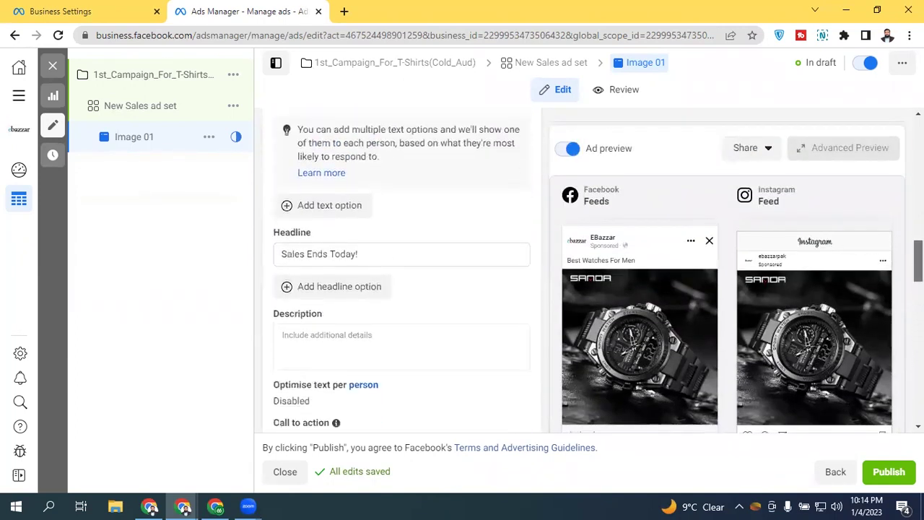
left_click(327, 317)
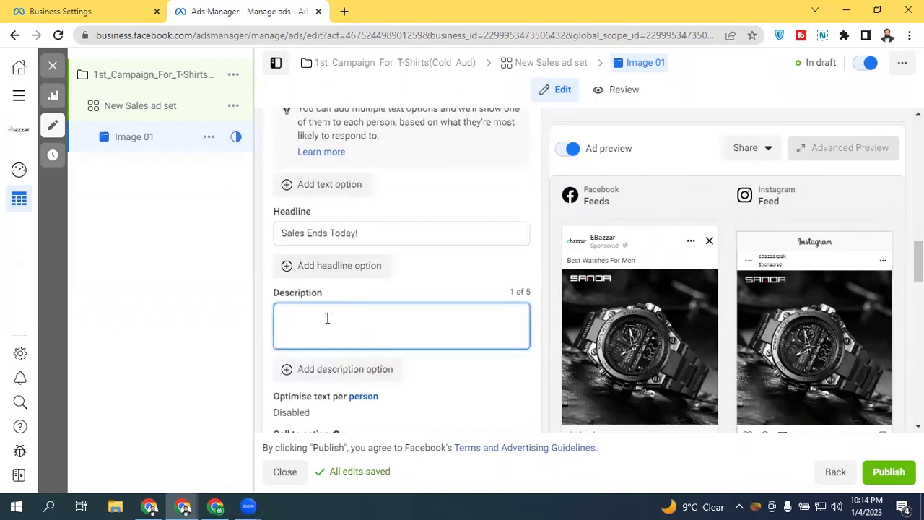
type("Grab Now")
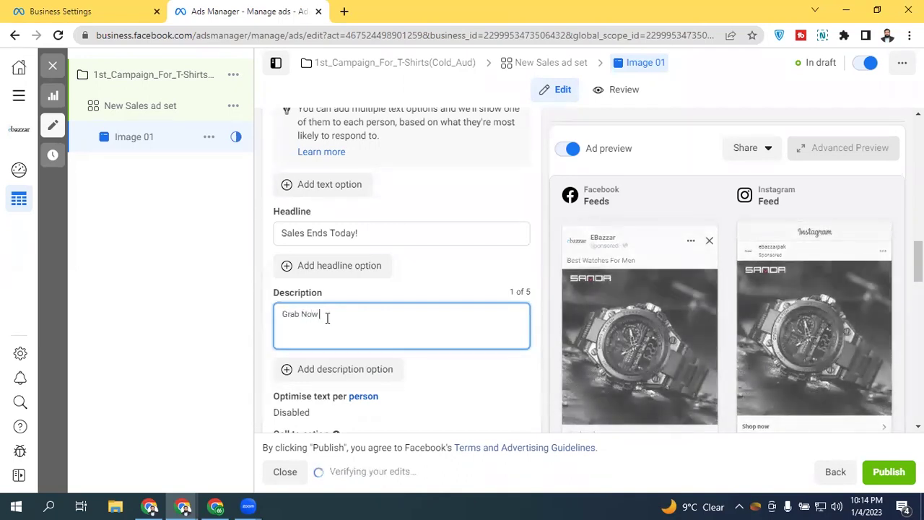
- Add a heart-eyes emoji after "Grab Now" in the ad's description and check it in the Facebook feed preview
right_click(344, 315)
left_click(355, 147)
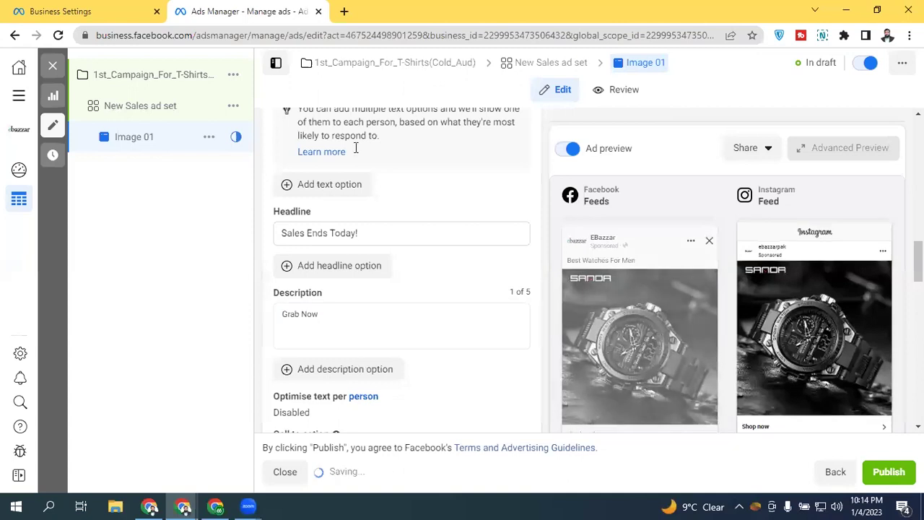
right_click(344, 316)
left_click(390, 100)
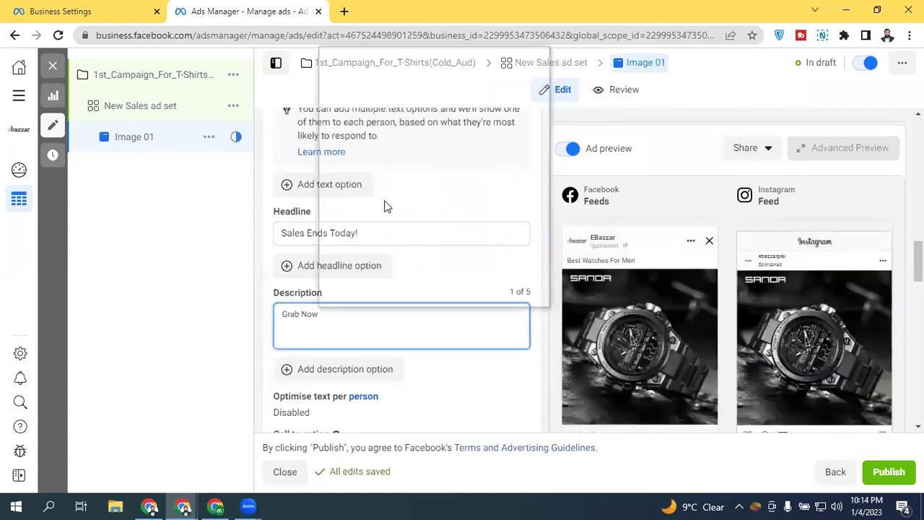
left_click(338, 127)
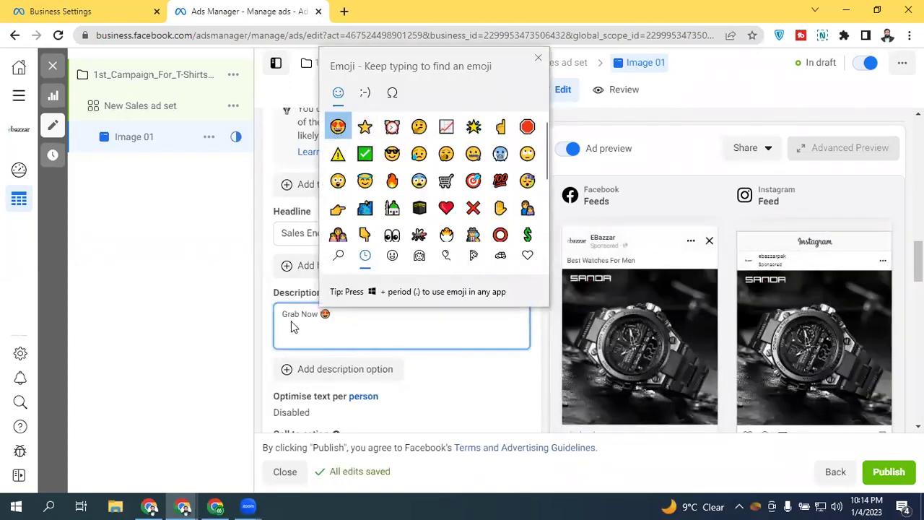
key("Escape")
left_click(630, 388)
scroll(630, 388, "down", 10)
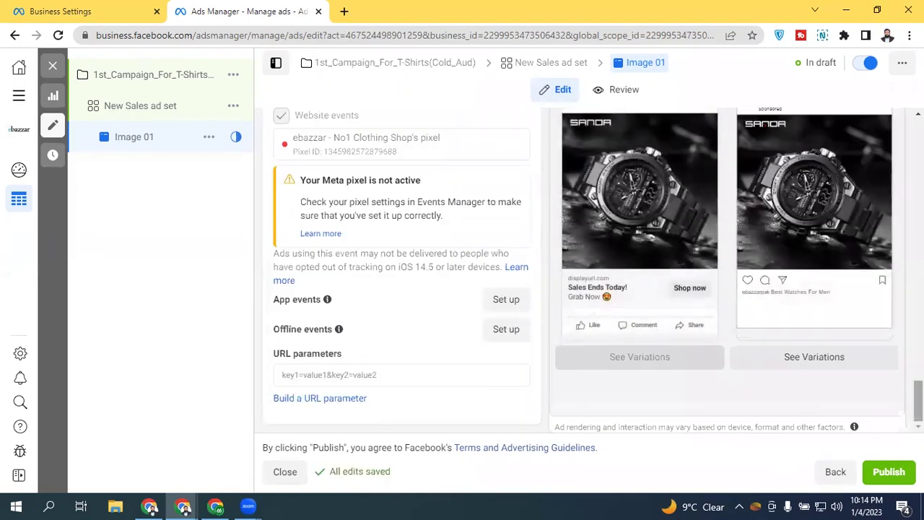
scroll(505, 274, "up", 10)
scroll(401, 274, "up", 5)
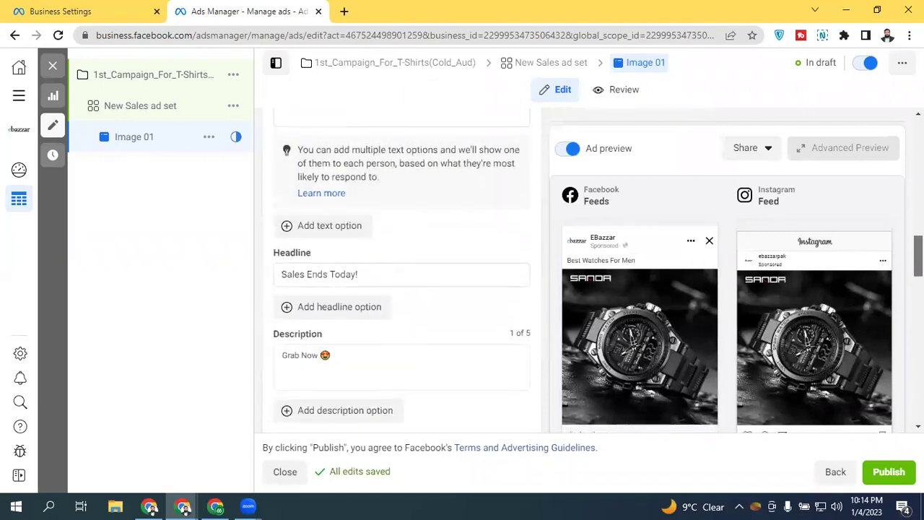
- Look through the ad's available call-to-action options, keeping "Shop now" selected
scroll(300, 184, "up", 3)
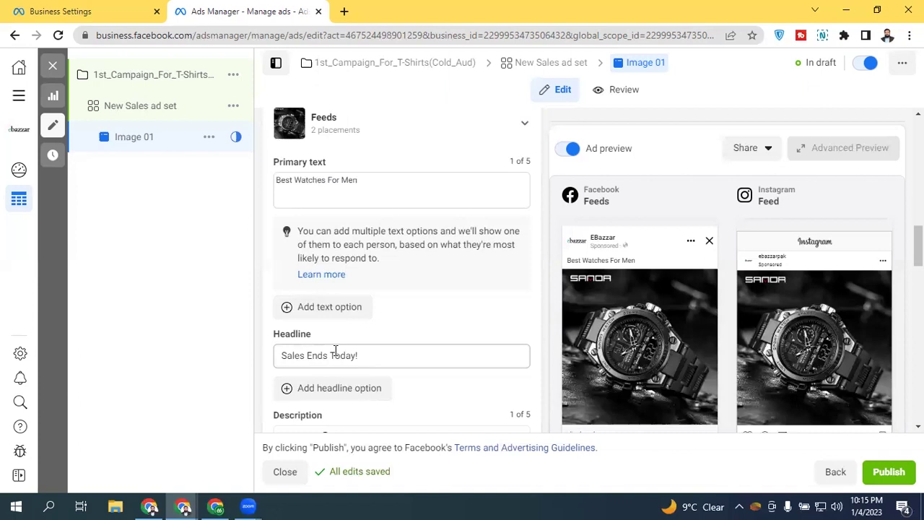
scroll(918, 246, "down", 3)
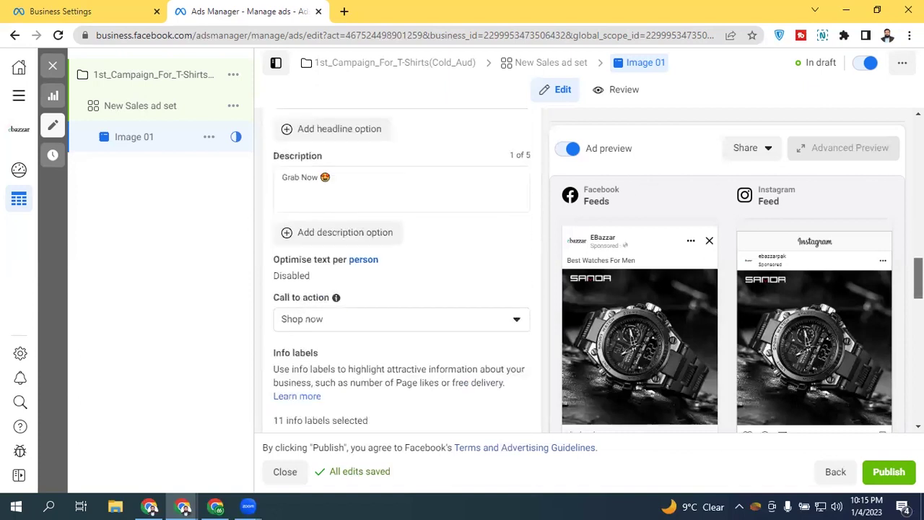
scroll(313, 274, "down", 1)
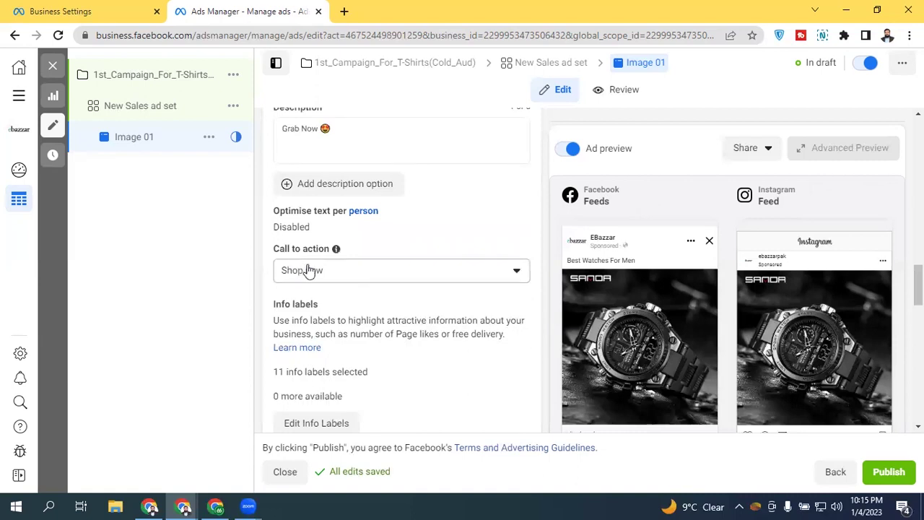
left_click(379, 274)
left_click_drag(513, 348, 337, 478)
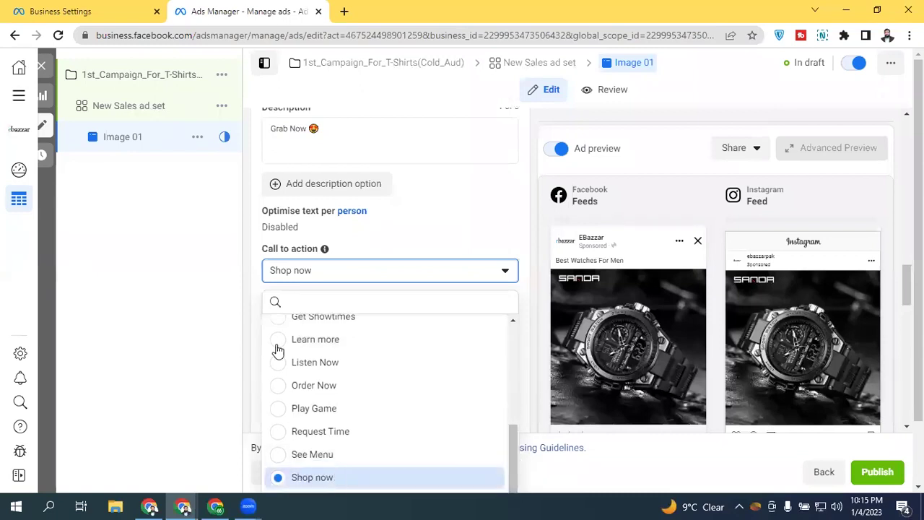
left_click(238, 264)
left_click(348, 273)
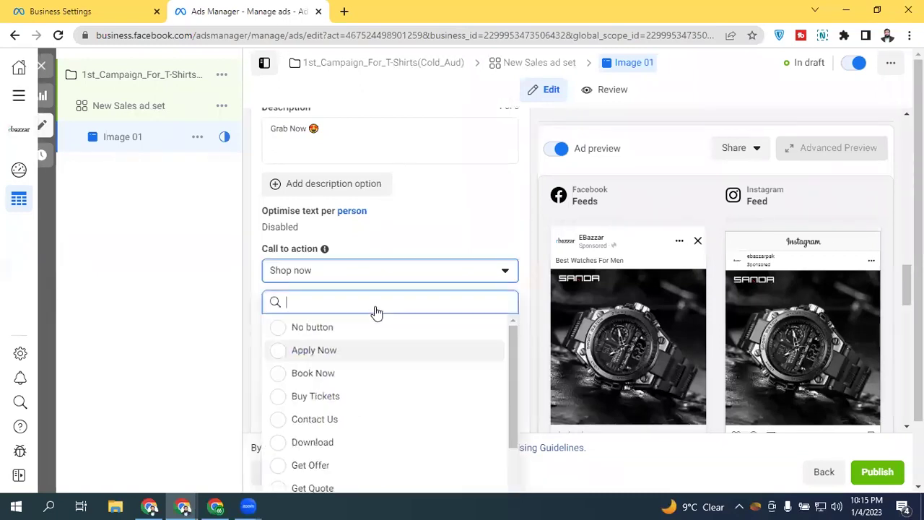
left_click(243, 300)
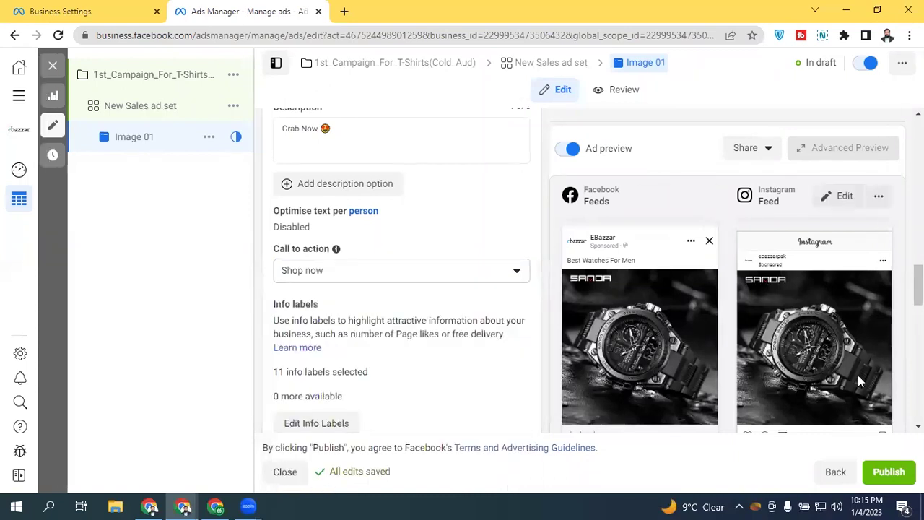
- Enable the Stories and Reels placements in the New Sales ad set
scroll(917, 282, "up", 2)
scroll(401, 275, "up", 6)
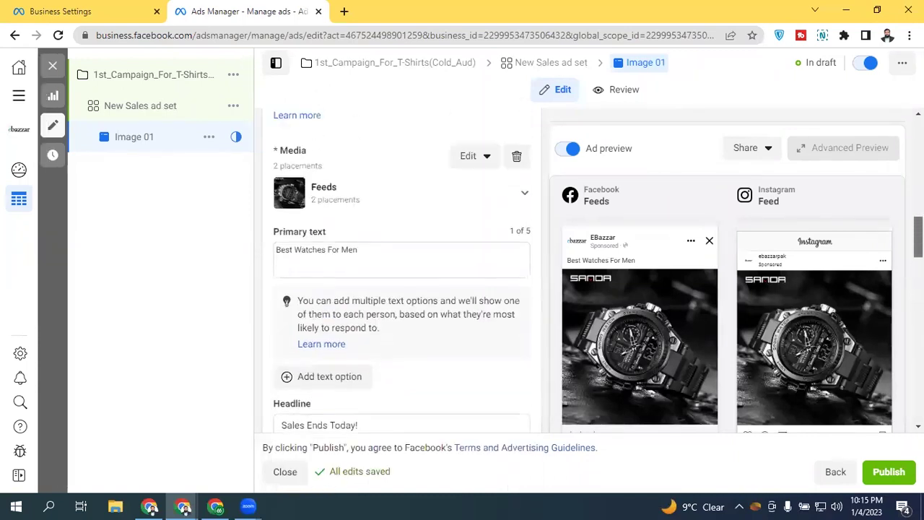
scroll(401, 274, "down", 5)
scroll(401, 274, "up", 4)
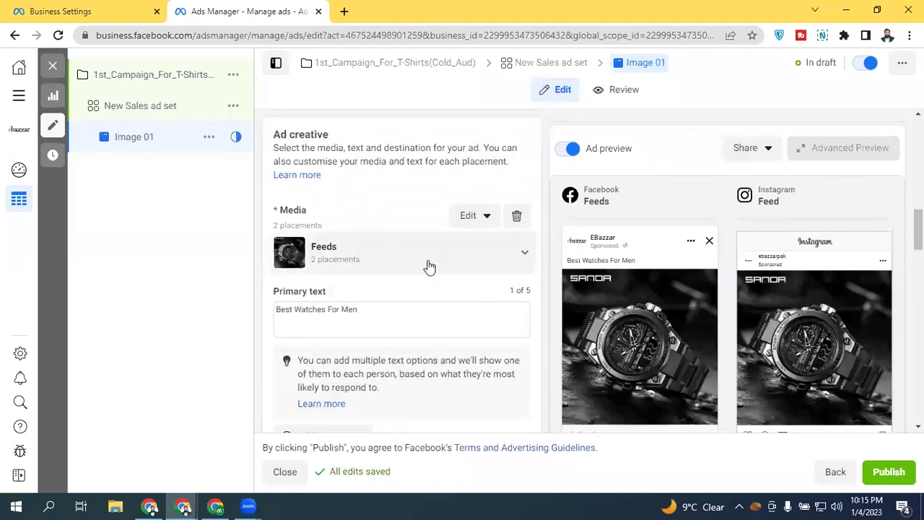
left_click(128, 106)
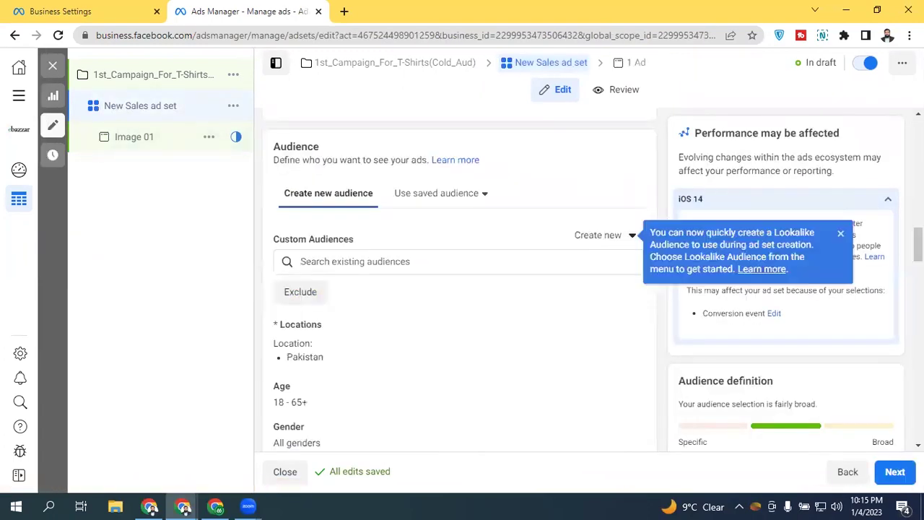
scroll(459, 288, "down", 10)
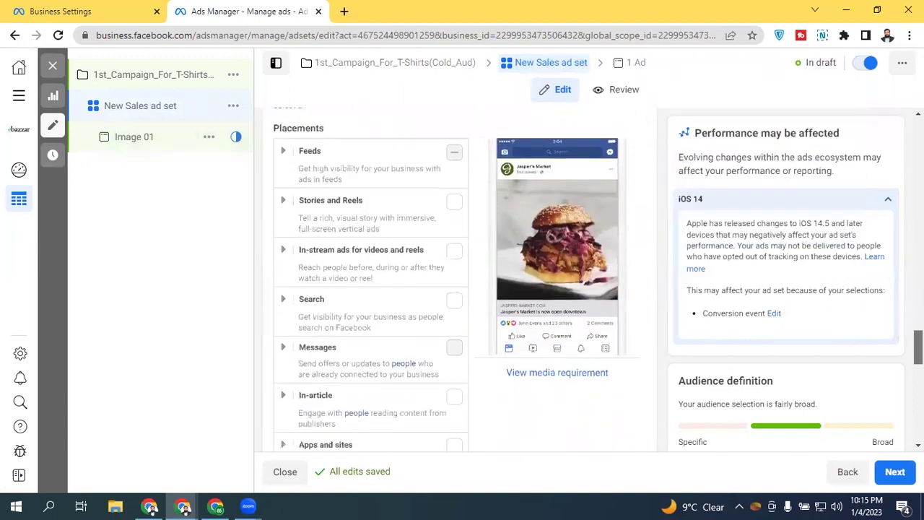
left_click(455, 181)
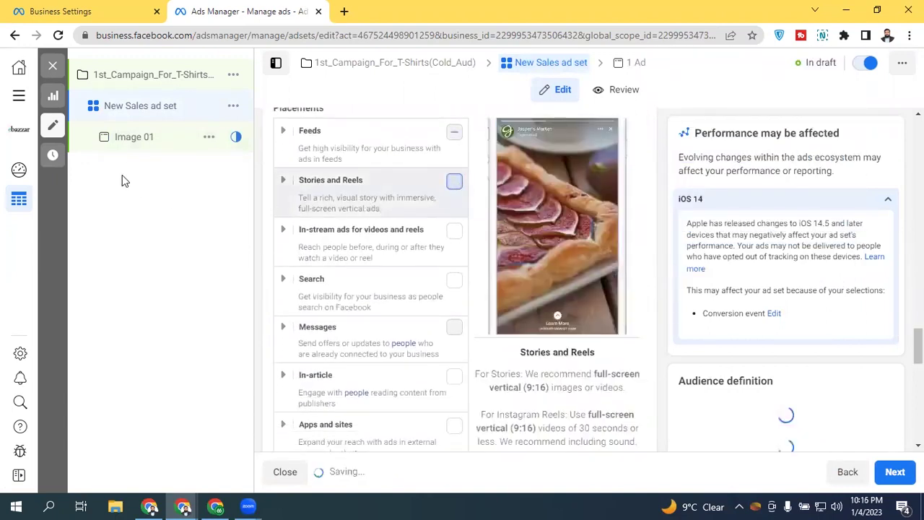
- Return to the Image 01 ad and examine its media placements and Facebook Stories preview
left_click(137, 142)
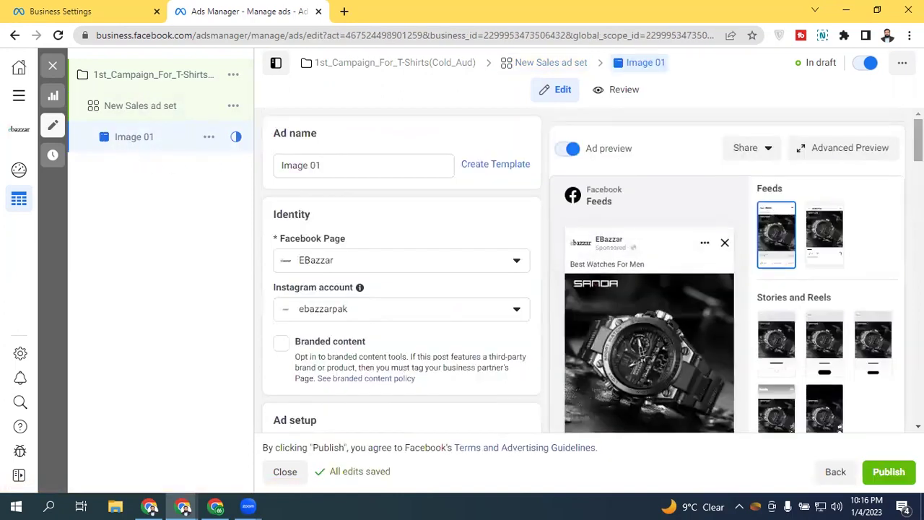
scroll(402, 274, "down", 8)
scroll(402, 274, "down", 2)
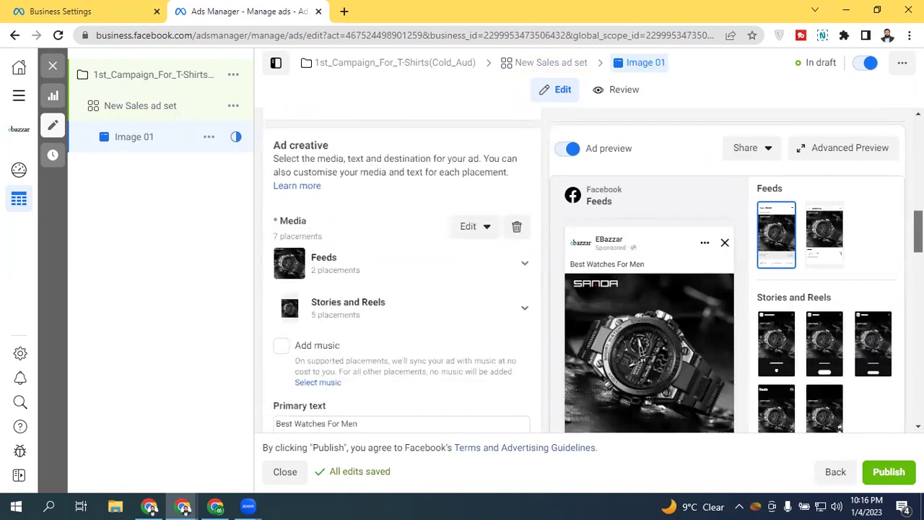
scroll(340, 275, "down", 1)
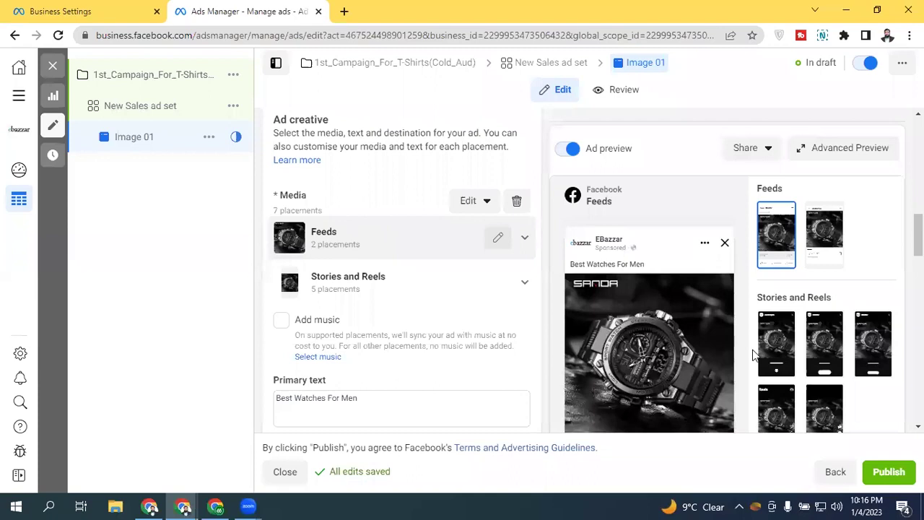
left_click(828, 348)
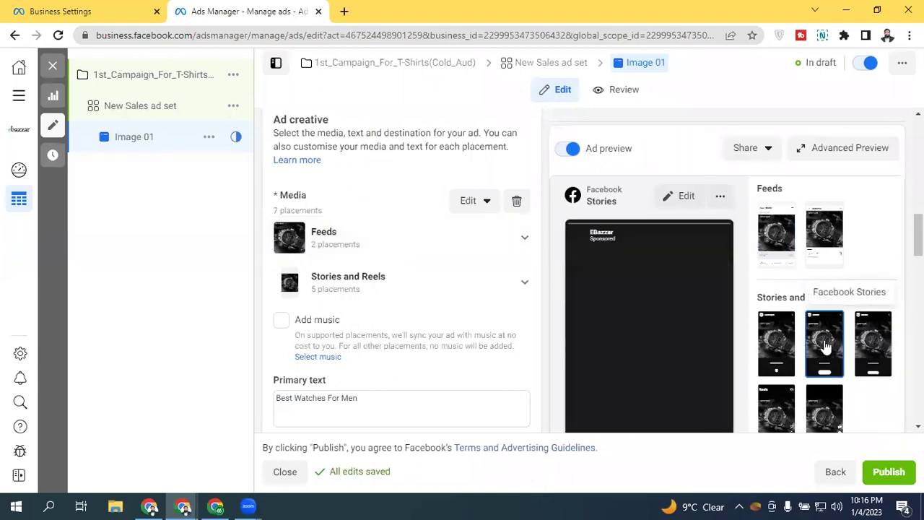
scroll(839, 425, "down", 1)
scroll(839, 426, "down", 15)
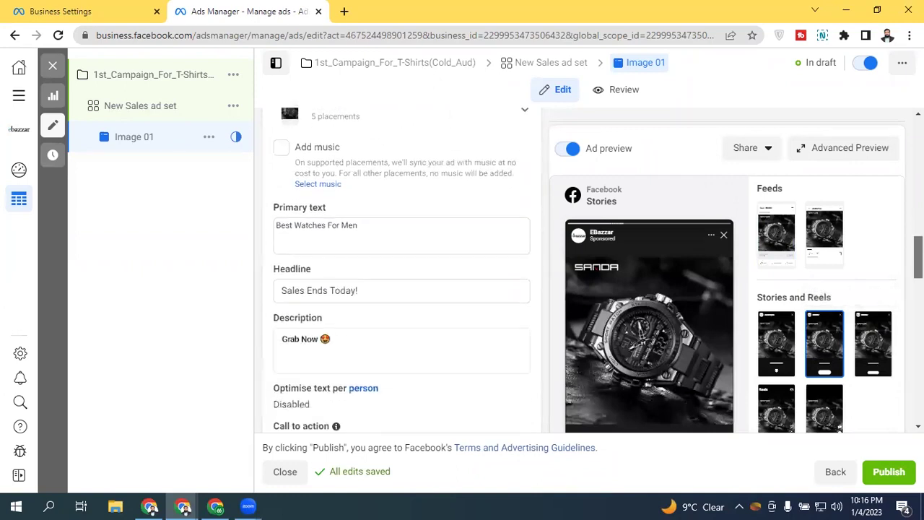
scroll(581, 271, "up", 1)
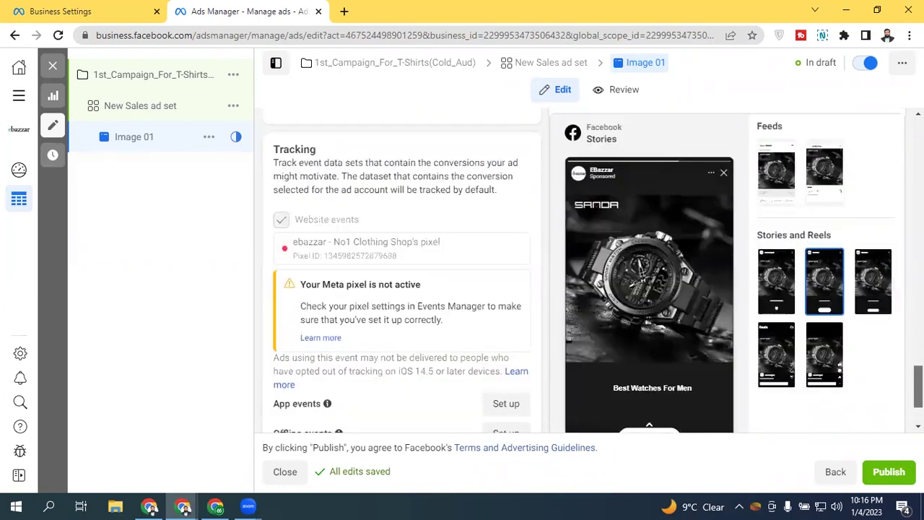
scroll(666, 306, "down", 1)
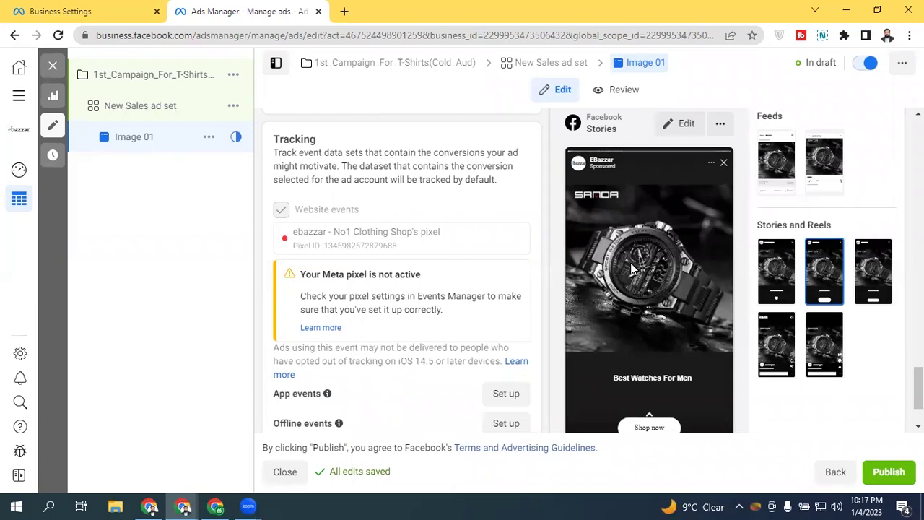
- Crop the Stories and Reels image to Vertical 9:16, positioning the crop area over the watch, and save the placement edit
scroll(840, 427, "up", 10)
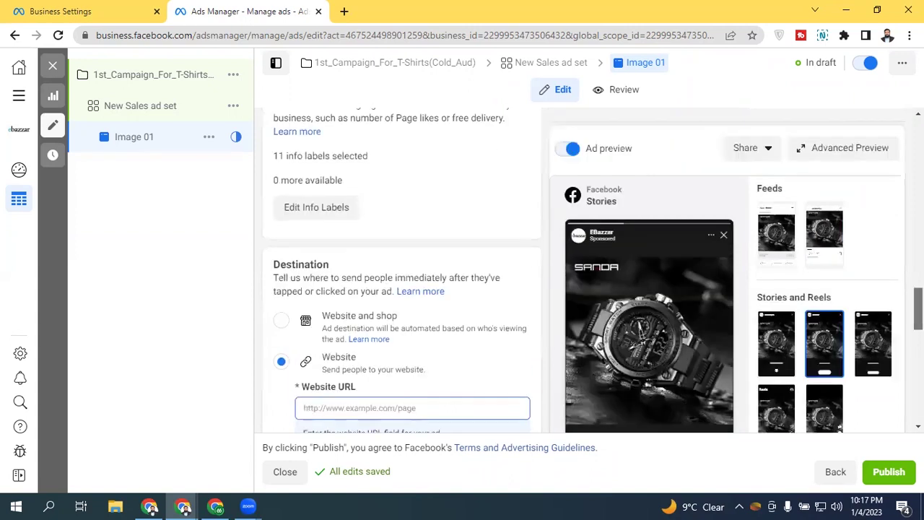
scroll(840, 427, "up", 4)
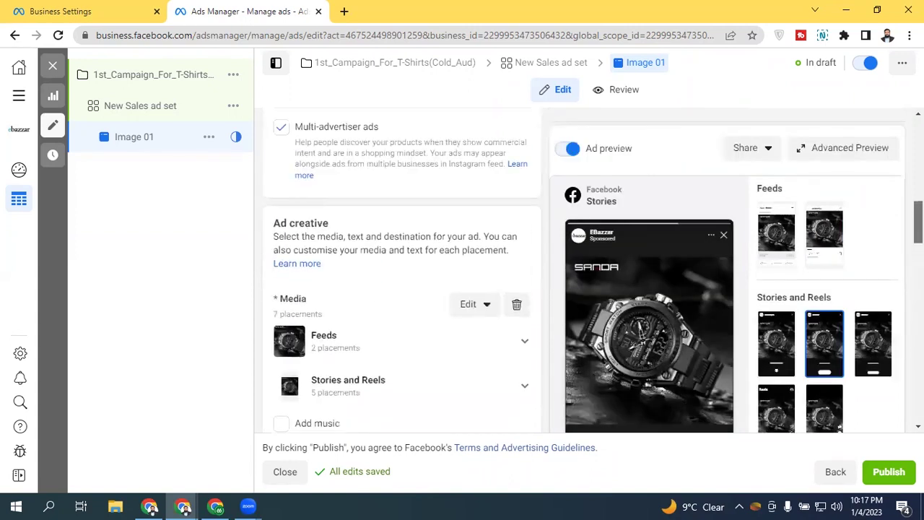
scroll(839, 427, "down", 1)
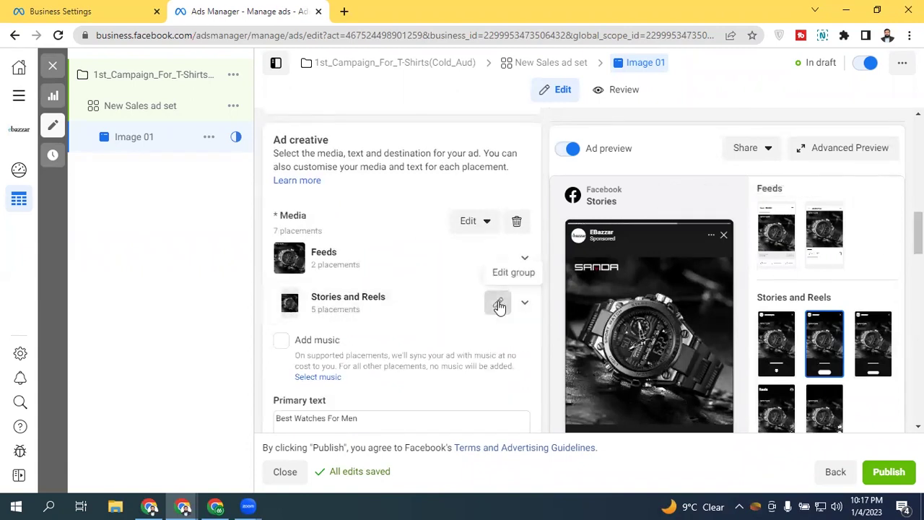
left_click(498, 304)
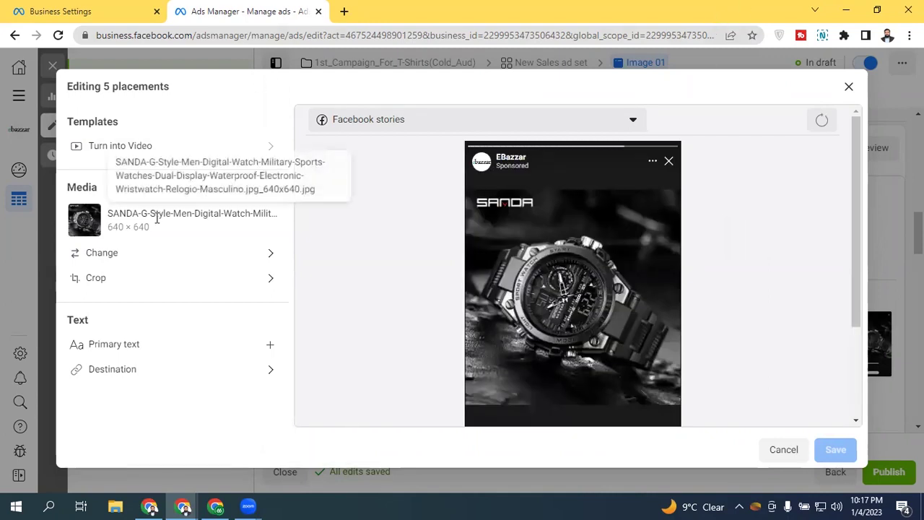
left_click(134, 266)
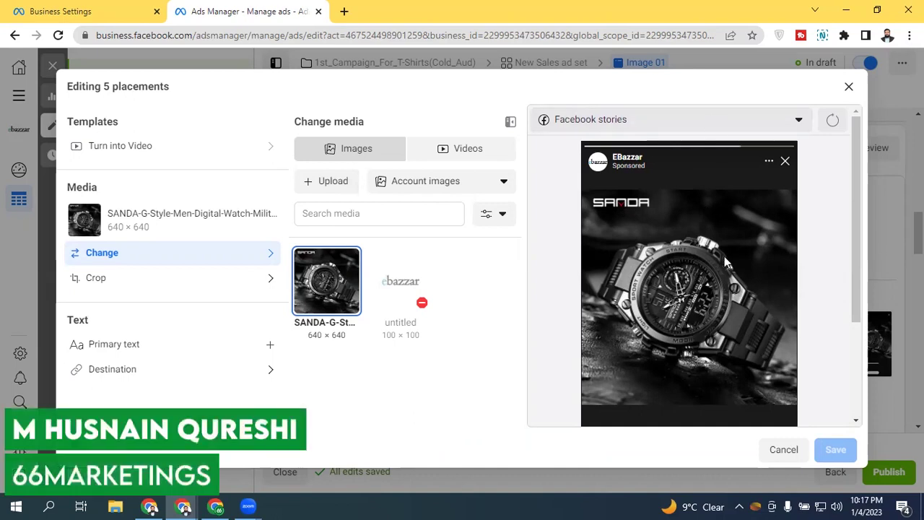
left_click(122, 285)
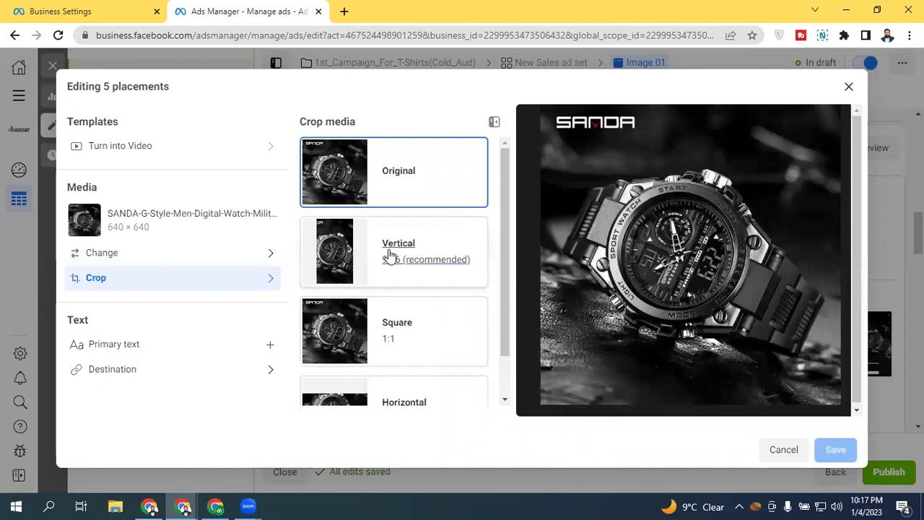
left_click(422, 247)
left_click_drag(662, 243, 643, 244)
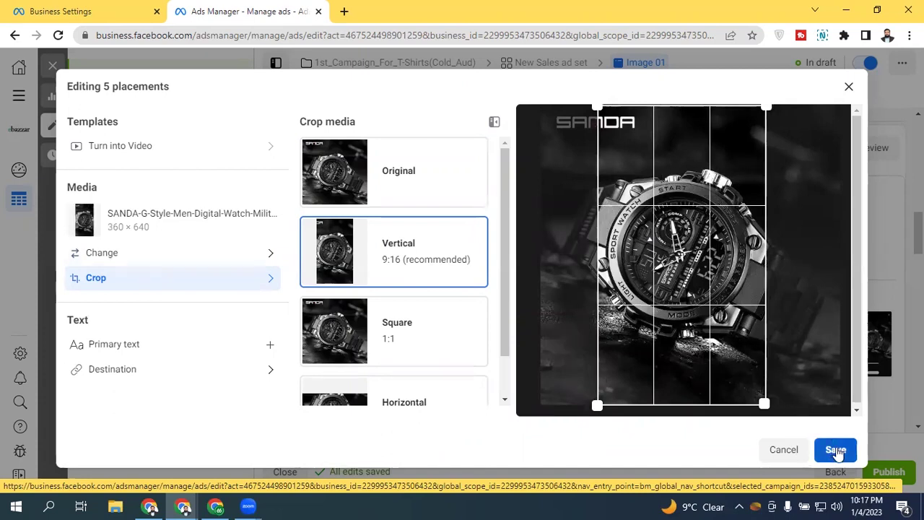
left_click_drag(707, 292, 711, 292)
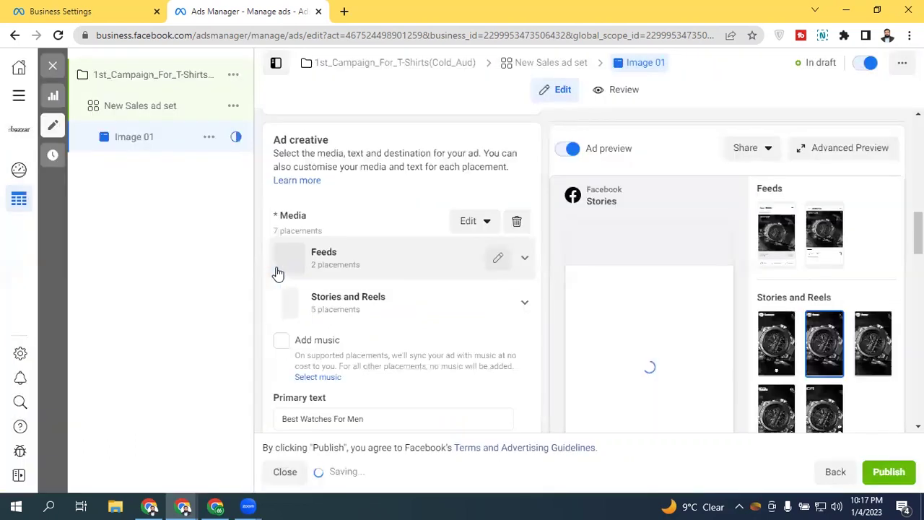
- Compare the cropped ad's previews for Facebook Stories and Instagram Stories
scroll(401, 274, "down", 8)
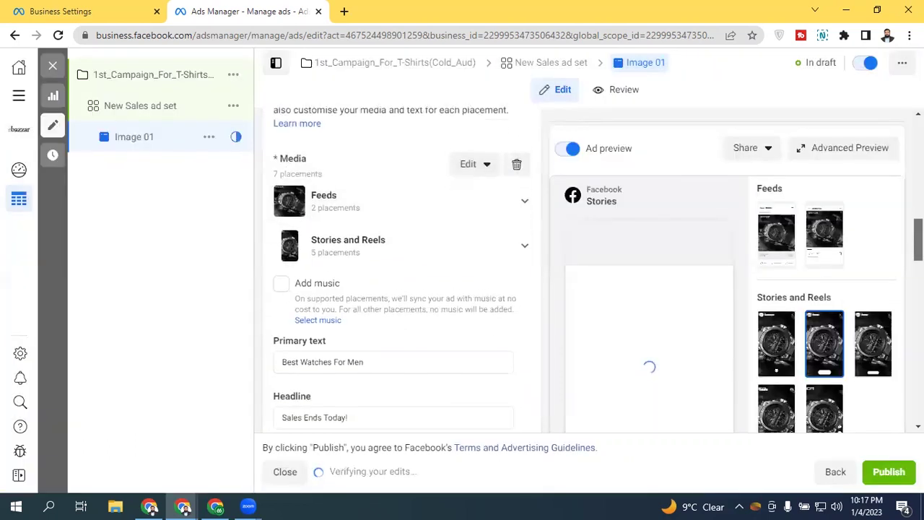
scroll(401, 275, "down", 8)
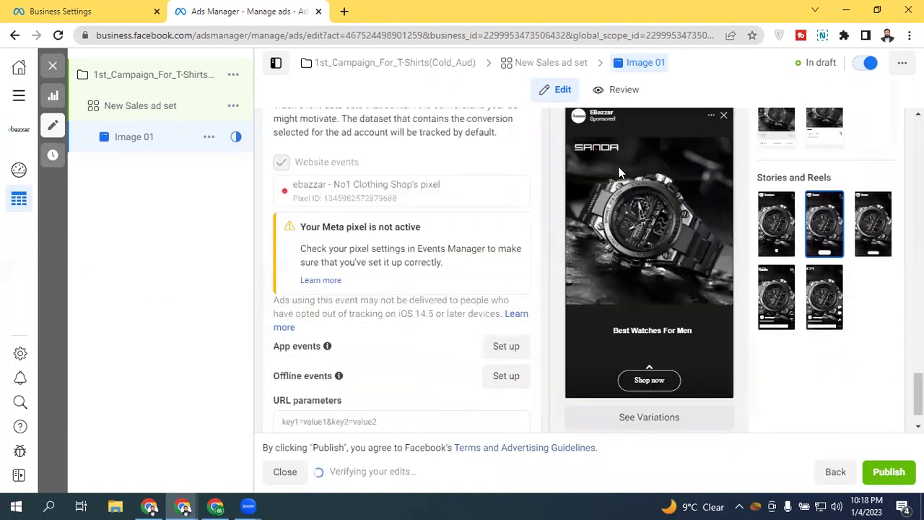
left_click(776, 225)
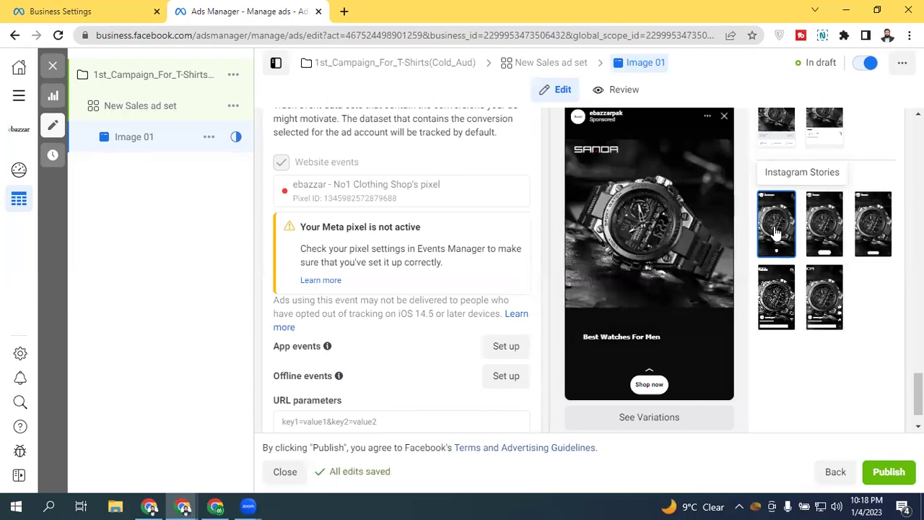
left_click(816, 230)
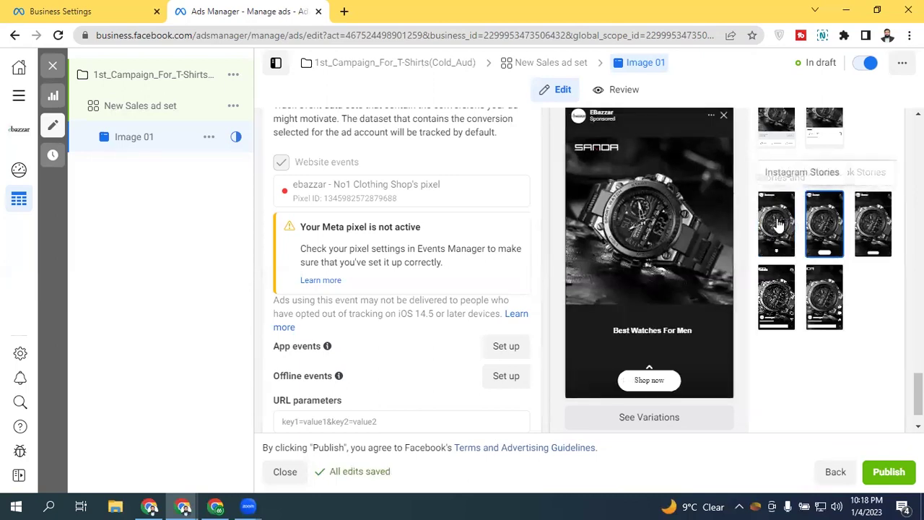
- Compare the ad's previews for Instagram Stories, Messenger Stories, Instagram Reels and Facebook Reels
left_click(776, 225)
left_click(872, 228)
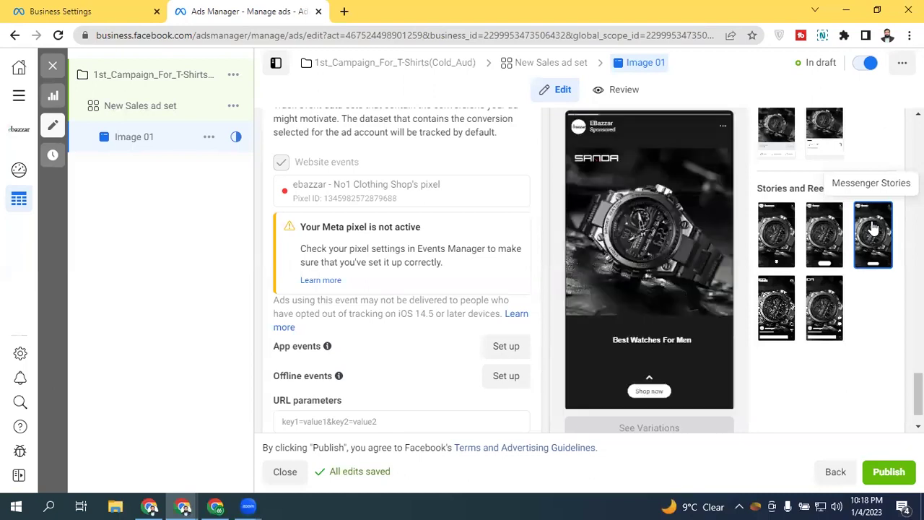
left_click(777, 303)
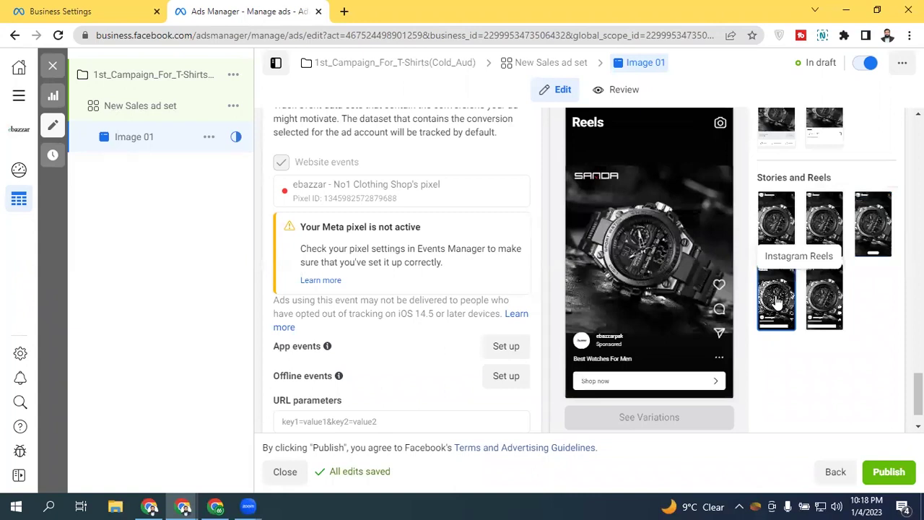
left_click(818, 297)
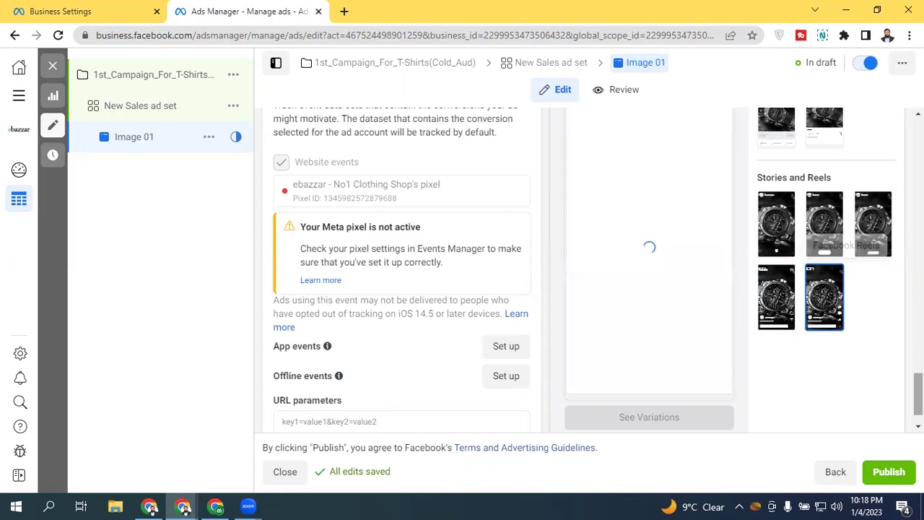
scroll(817, 297, "up", 5)
scroll(839, 416, "up", 10)
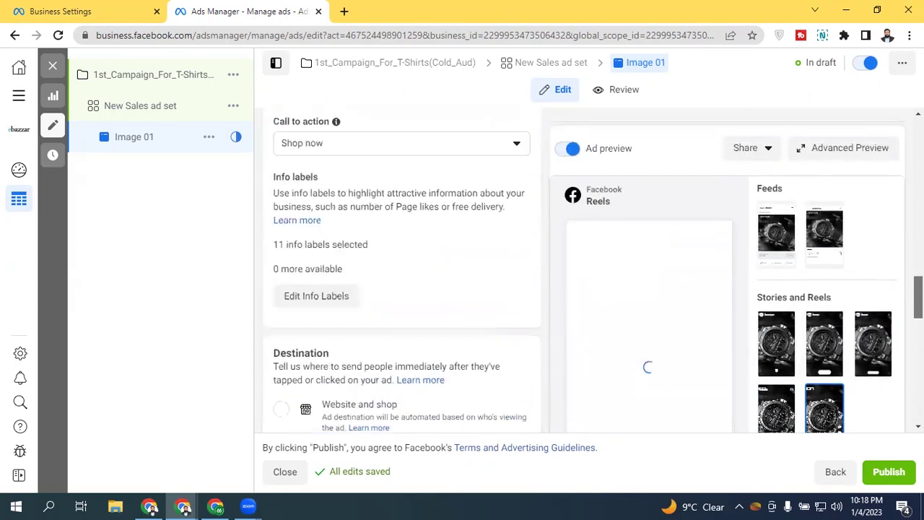
scroll(839, 416, "up", 2)
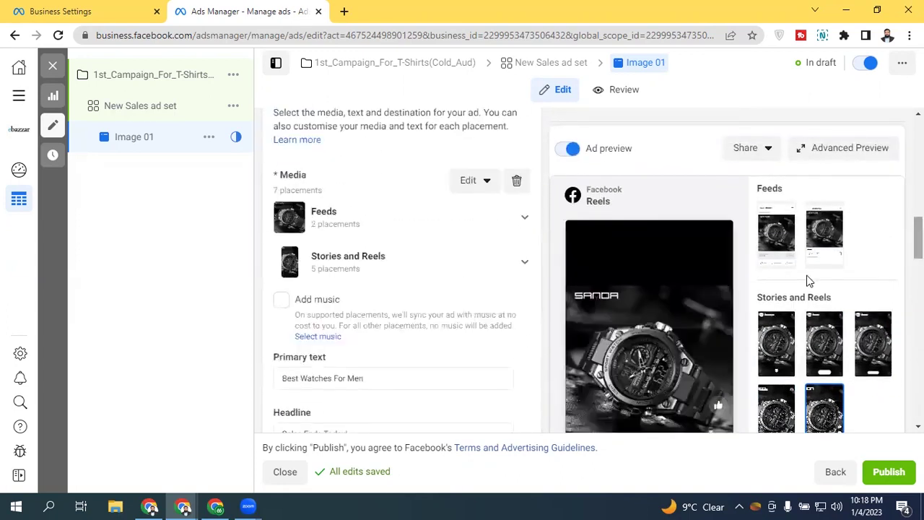
- Expand the Stories and Reels media group, examine its placements and the ad's destination and tracking settings, and collapse the group
left_click(527, 268)
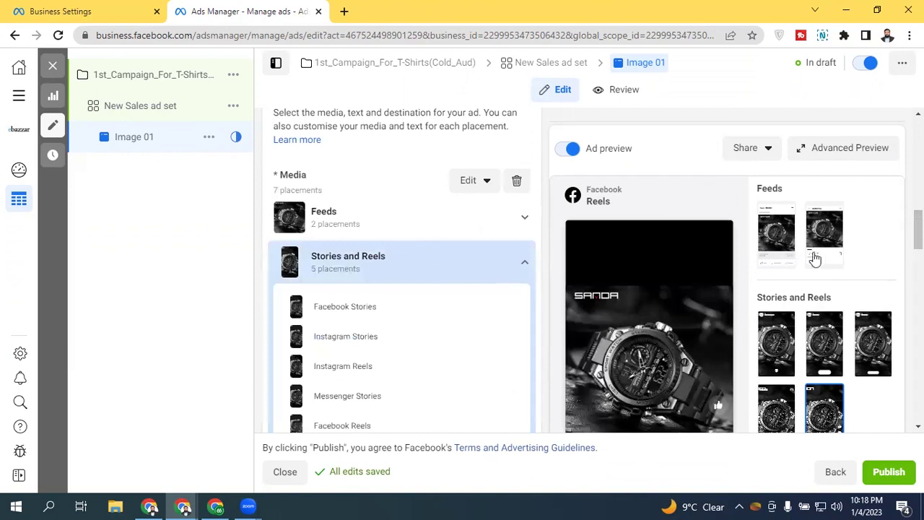
scroll(816, 260, "down", 1)
scroll(423, 227, "down", 1)
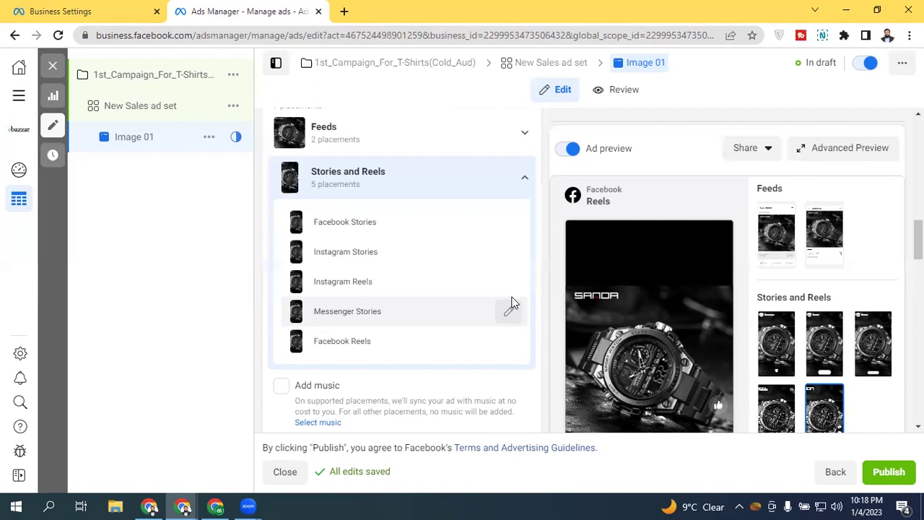
scroll(405, 289, "down", 15)
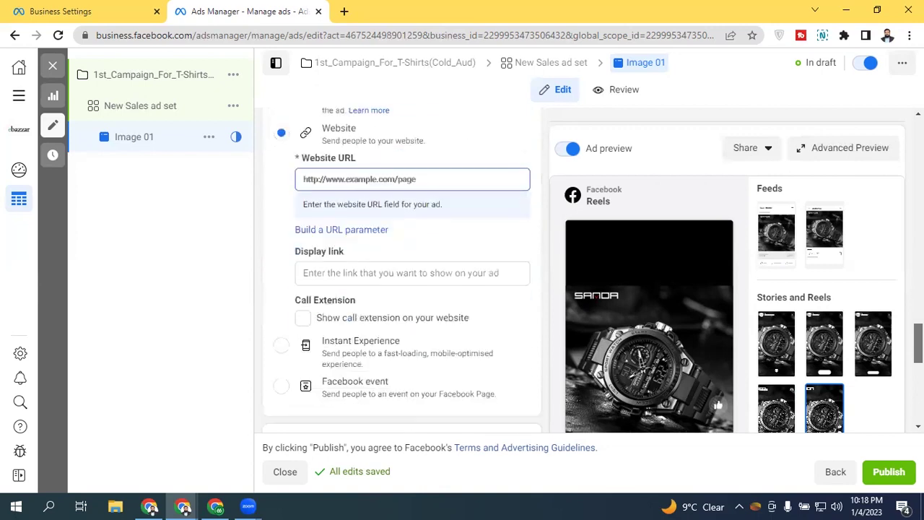
scroll(404, 289, "down", 10)
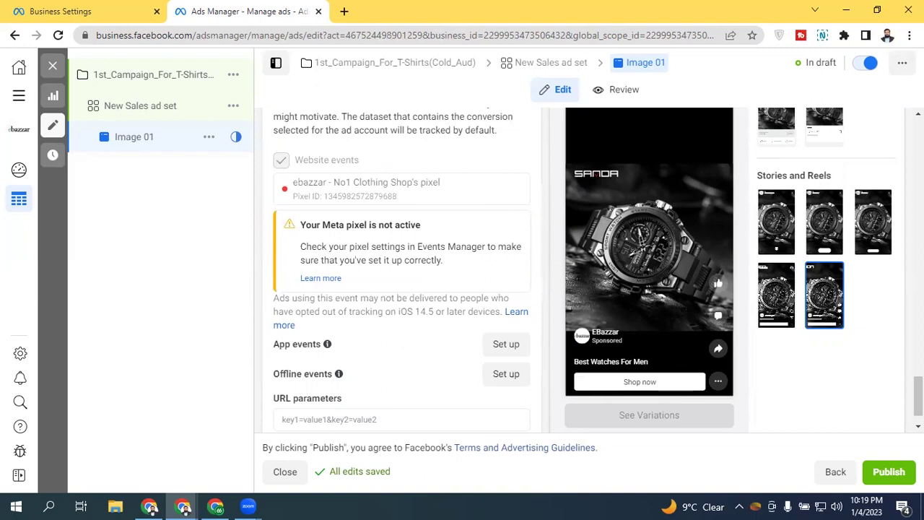
scroll(622, 308, "up", 6)
scroll(402, 270, "up", 15)
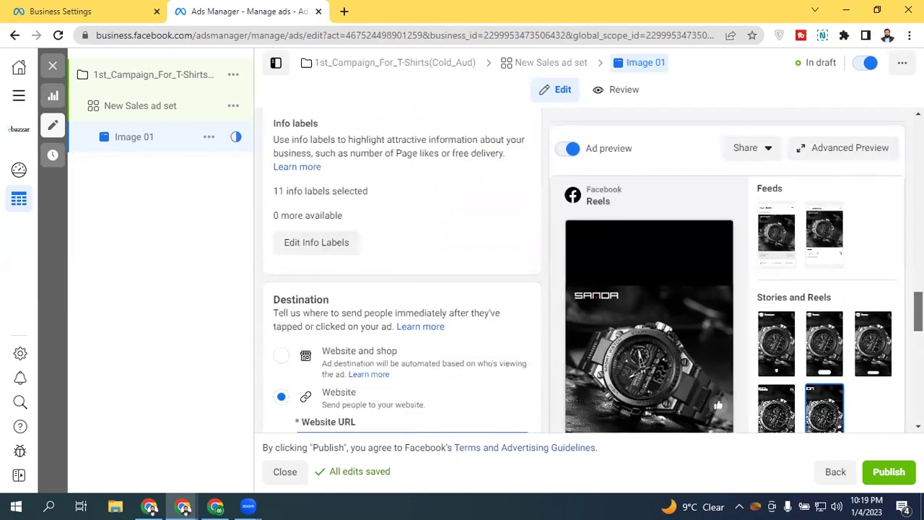
scroll(402, 271, "down", 15)
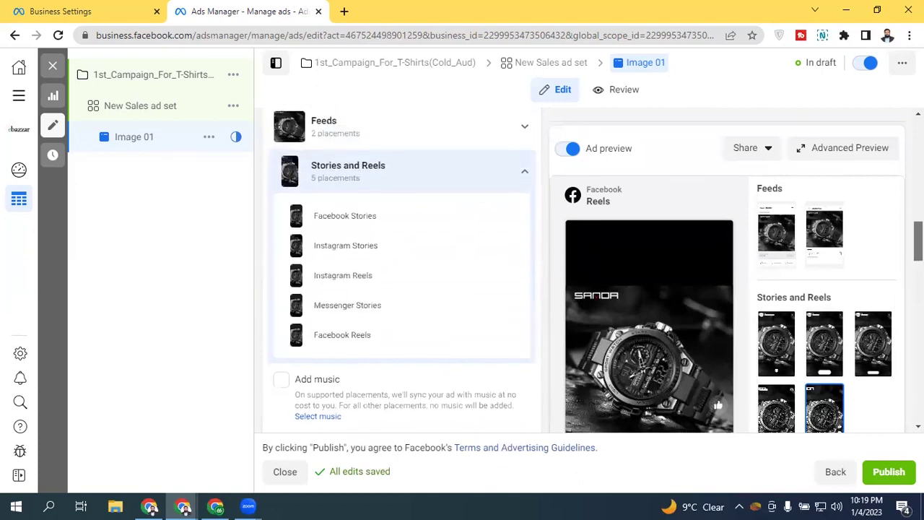
scroll(673, 231, "down", 2)
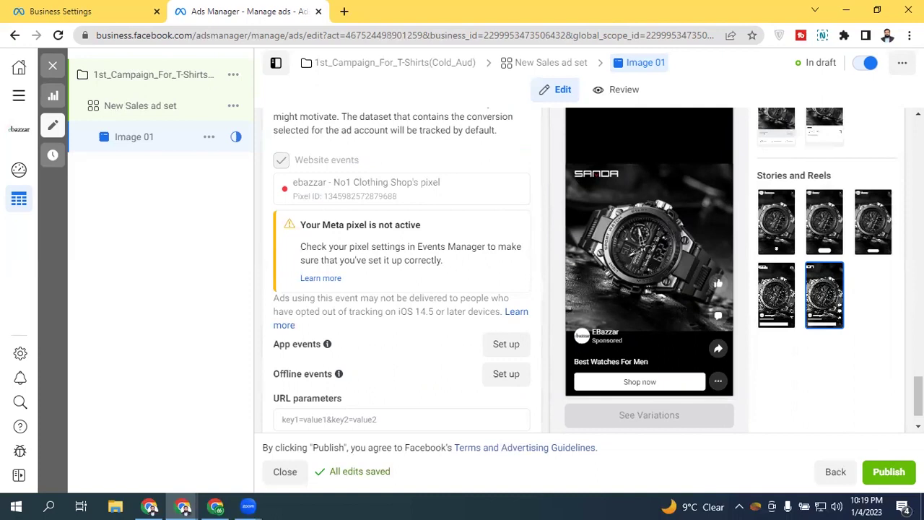
scroll(401, 267, "up", 15)
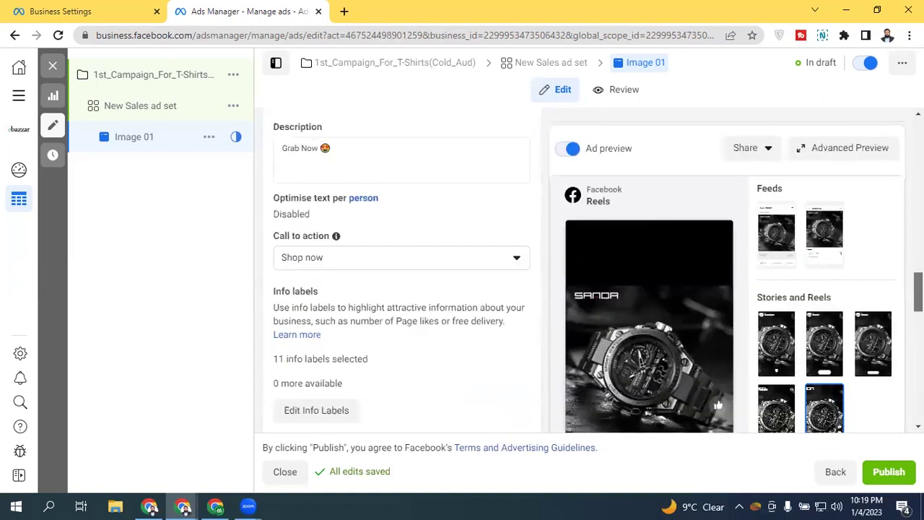
scroll(401, 267, "up", 5)
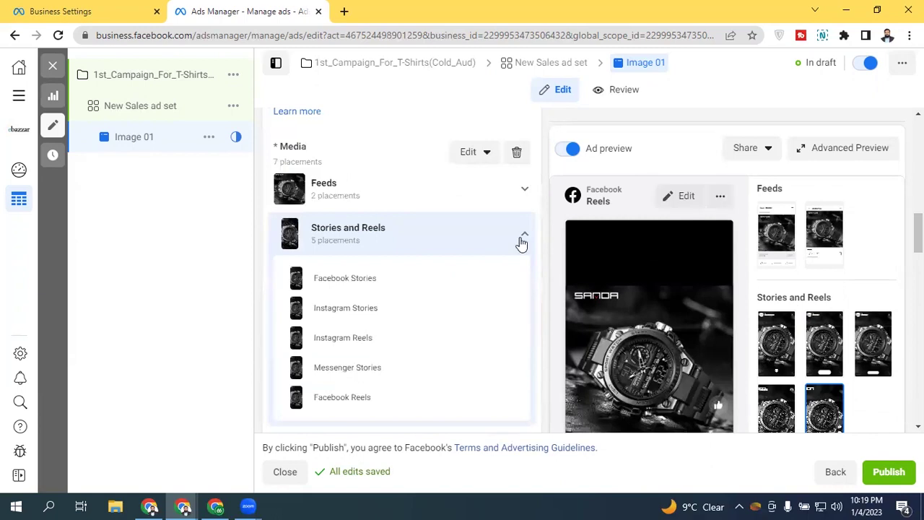
left_click(521, 237)
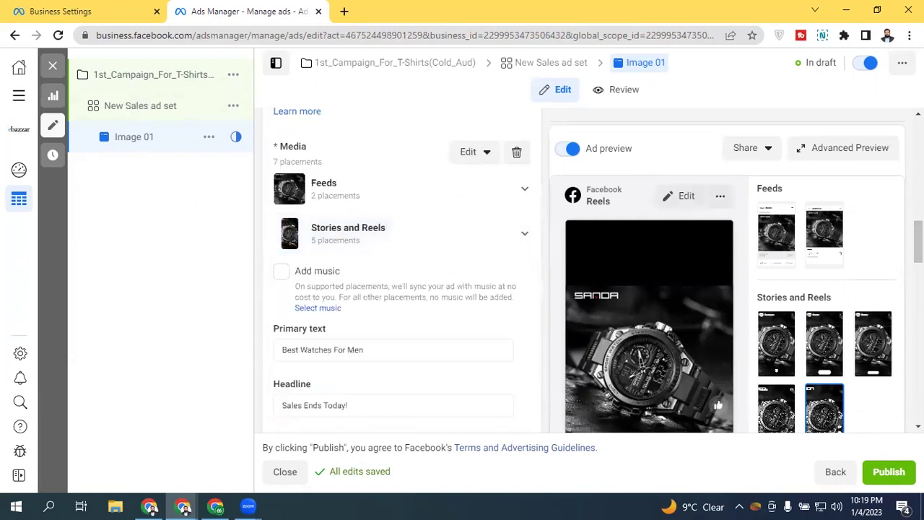
- Display the Facebook Feeds preview and review the ad setup's creative source and format options
scroll(401, 274, "up", 2)
scroll(401, 274, "up", 3)
scroll(401, 274, "down", 3)
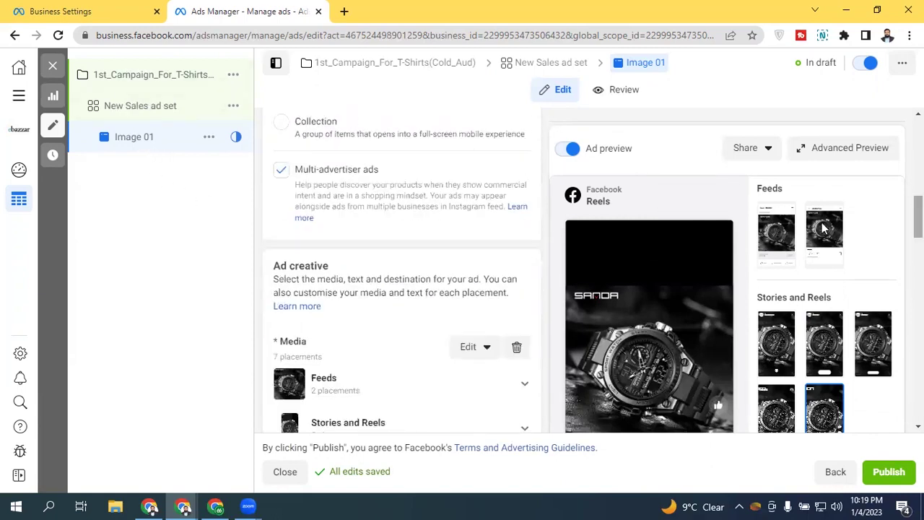
left_click(786, 234)
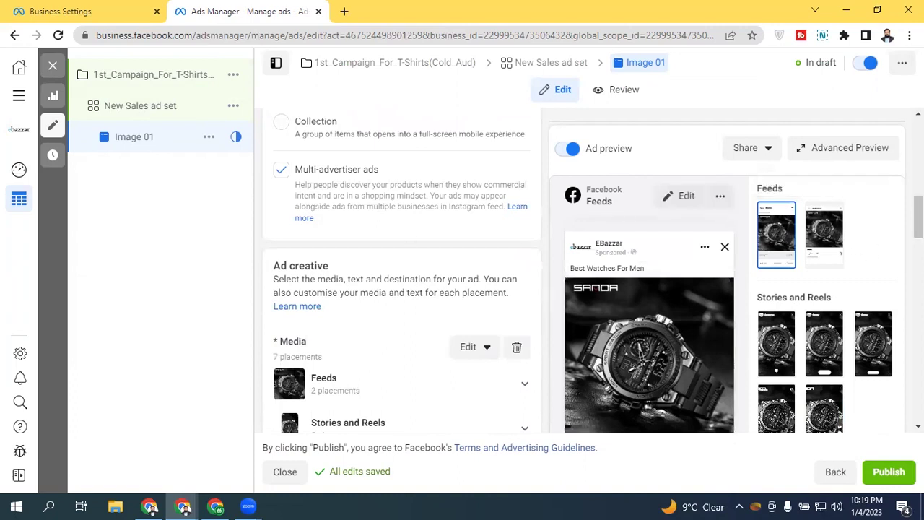
scroll(467, 243, "up", 5)
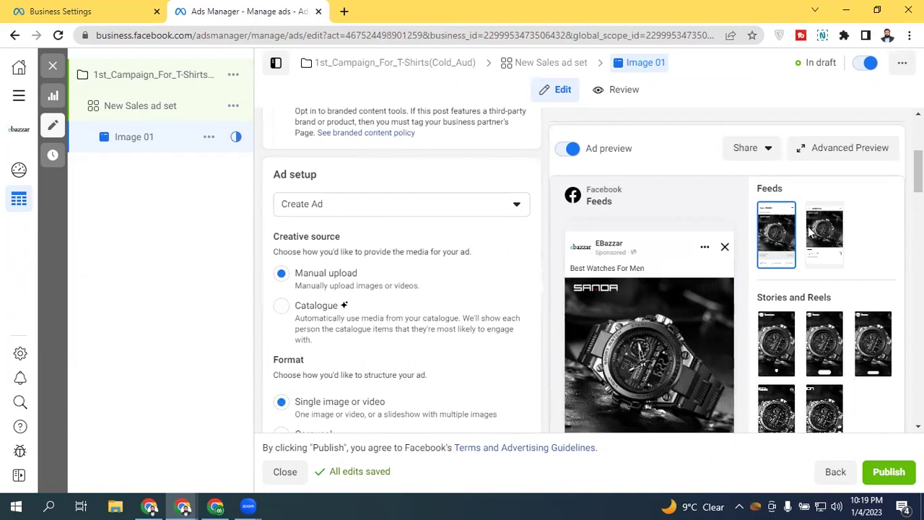
scroll(325, 267, "down", 2)
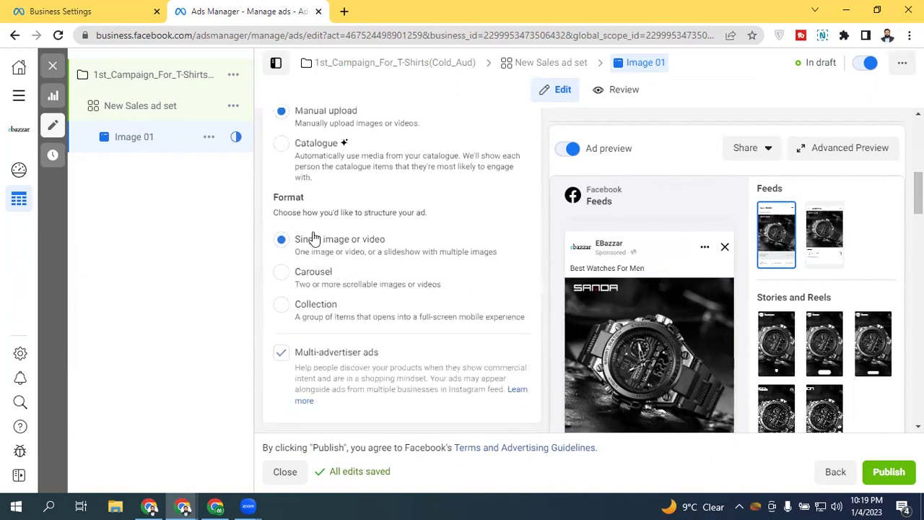
scroll(492, 249, "down", 4)
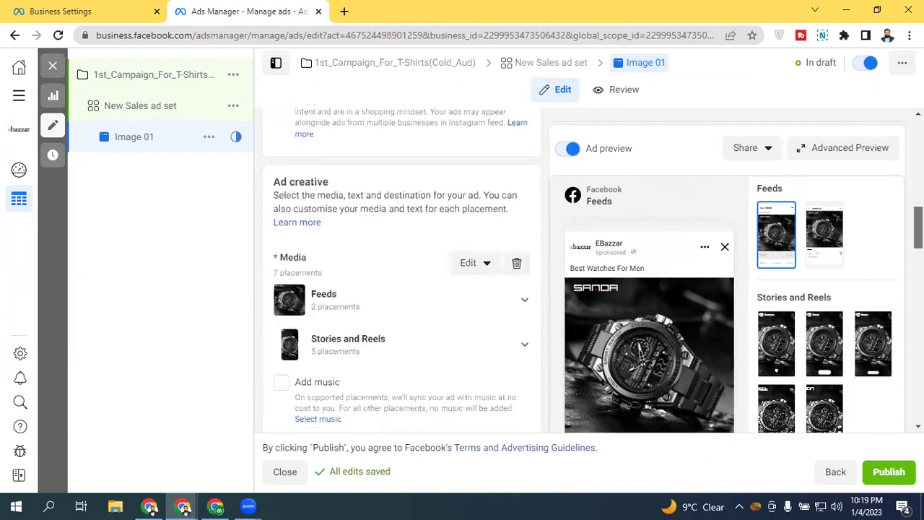
- Remove all the ad's media and upload the video "Best sports watch for men" from the ebazzar folder on the Desktop
left_click(516, 247)
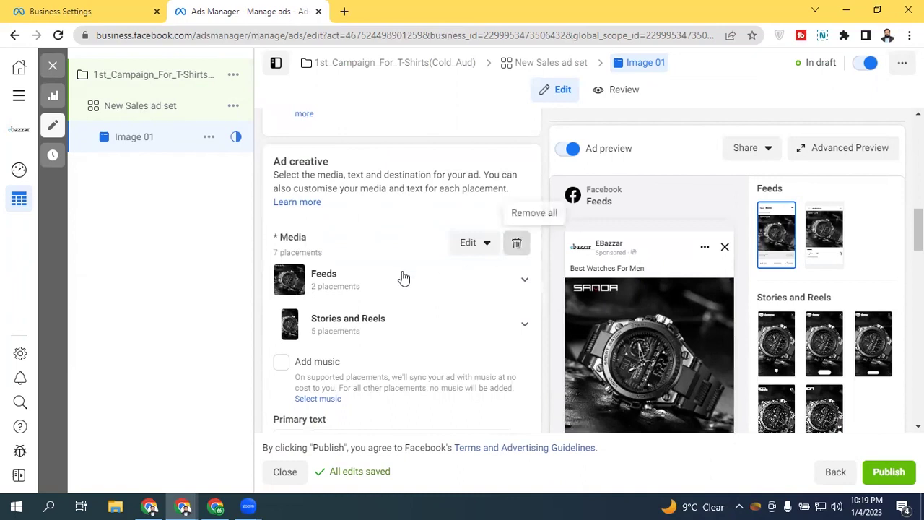
left_click(322, 266)
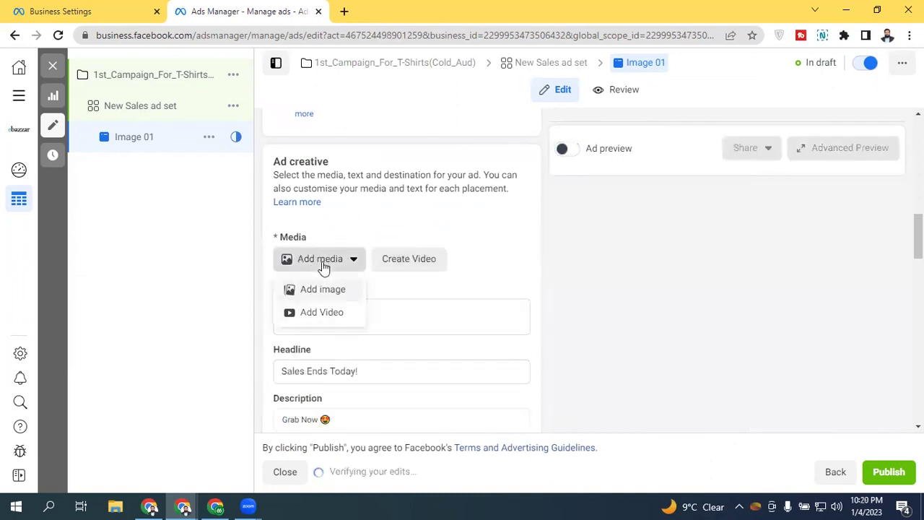
left_click(336, 318)
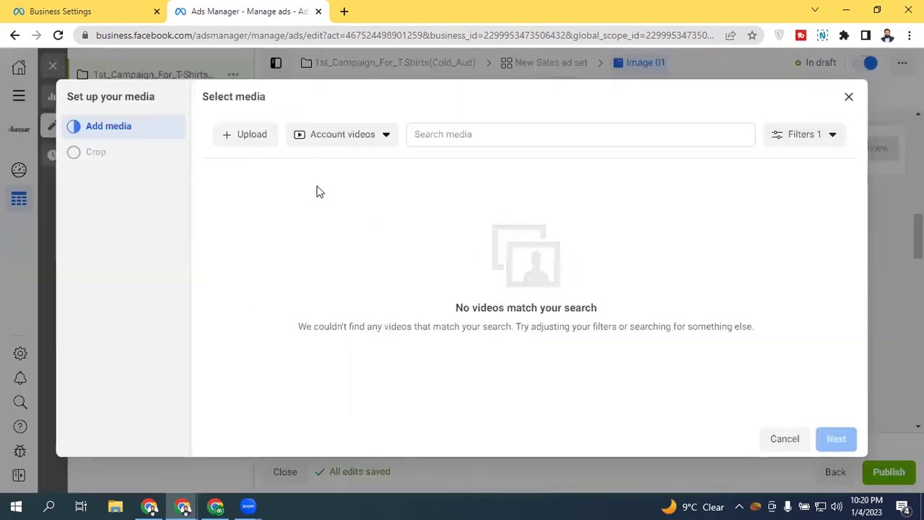
left_click(249, 138)
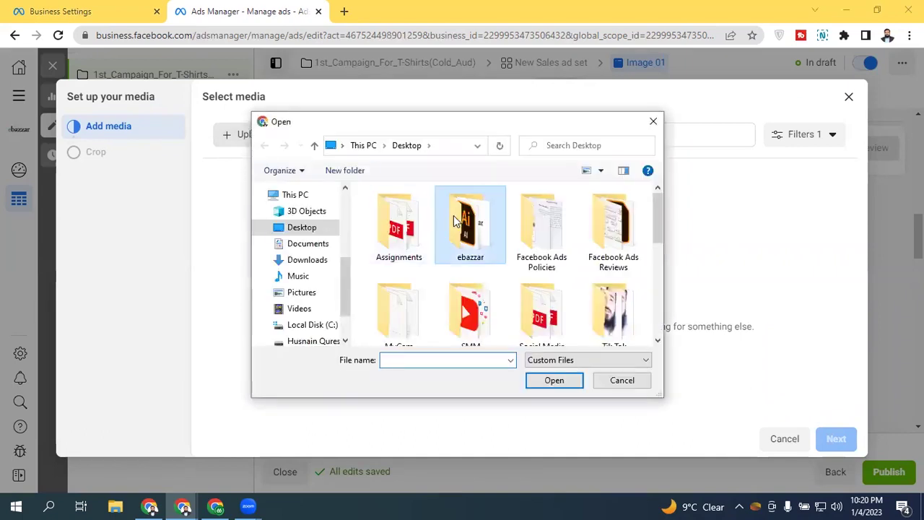
double_click(453, 215)
left_click(404, 222)
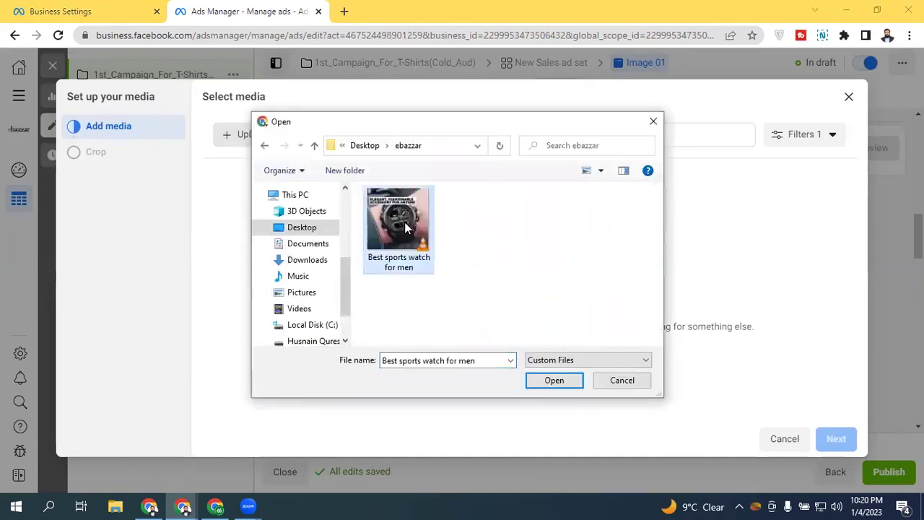
left_click(552, 380)
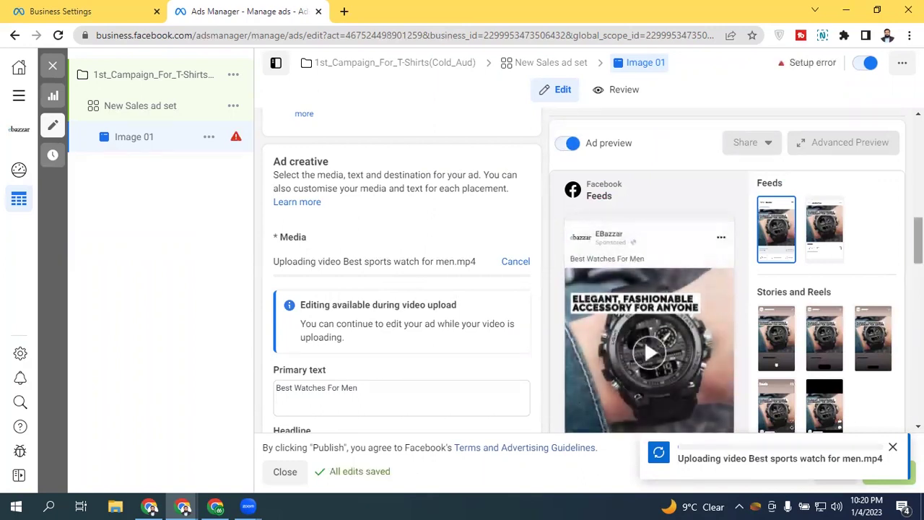
- Review the ad's primary text, headline, description, call to action and tracking settings alongside the video ad's preview
scroll(401, 289, "down", 3)
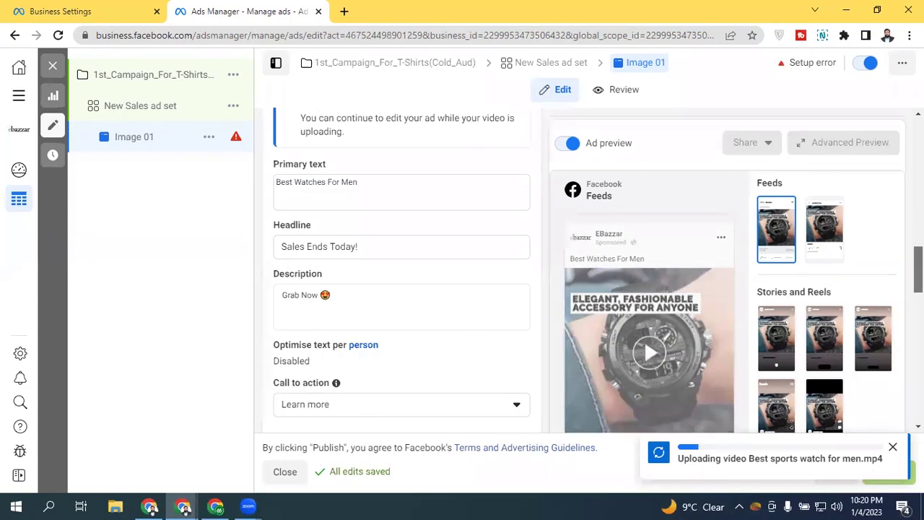
scroll(402, 289, "up", 1)
scroll(402, 288, "up", 1)
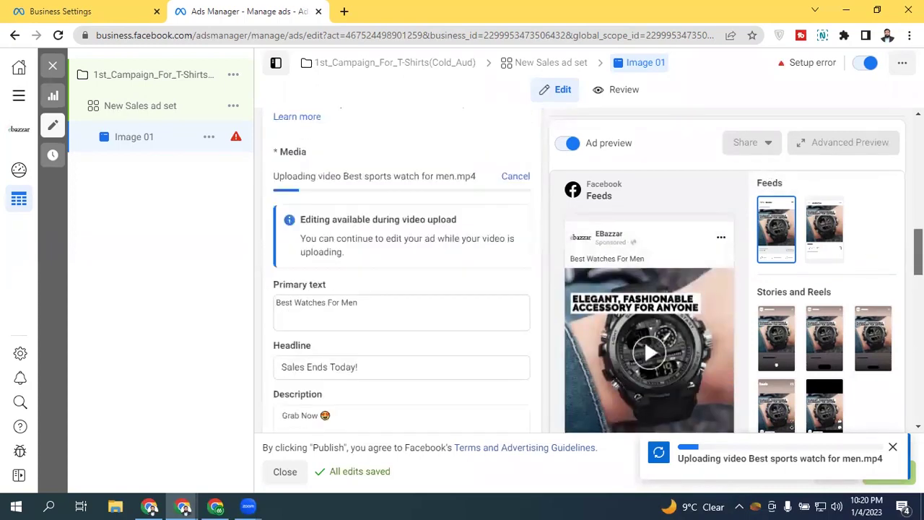
scroll(401, 289, "up", 1)
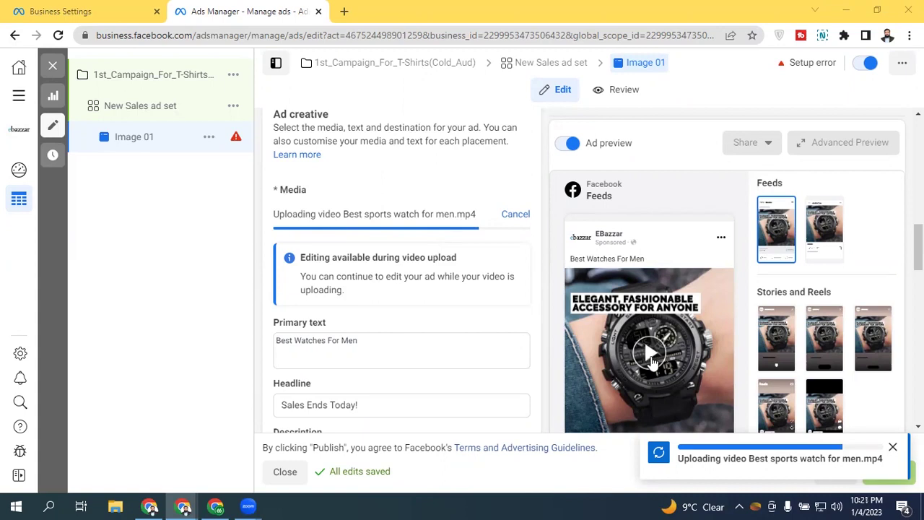
scroll(435, 253, "down", 3)
scroll(401, 274, "up", 1)
scroll(402, 274, "down", 7)
scroll(714, 312, "down", 2)
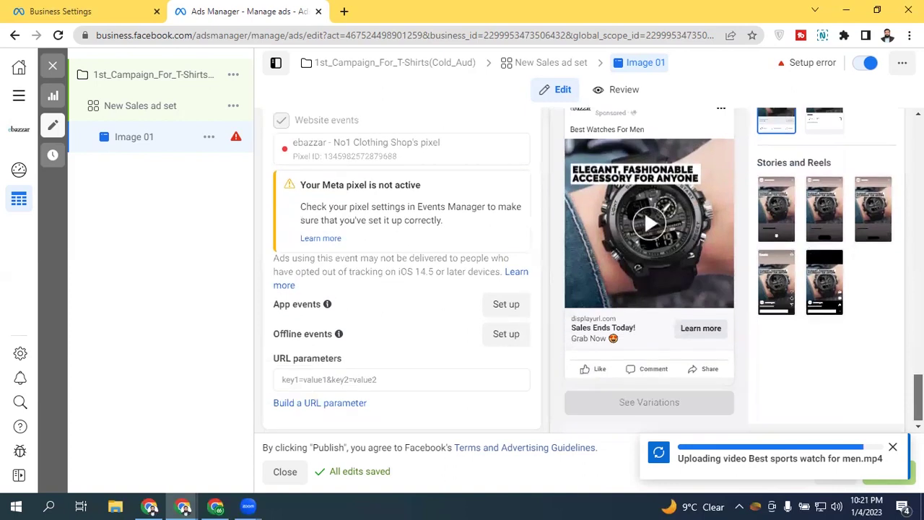
- Play the watch video briefly in the Facebook Feeds preview and pause it
scroll(715, 313, "up", 1)
left_click(651, 309)
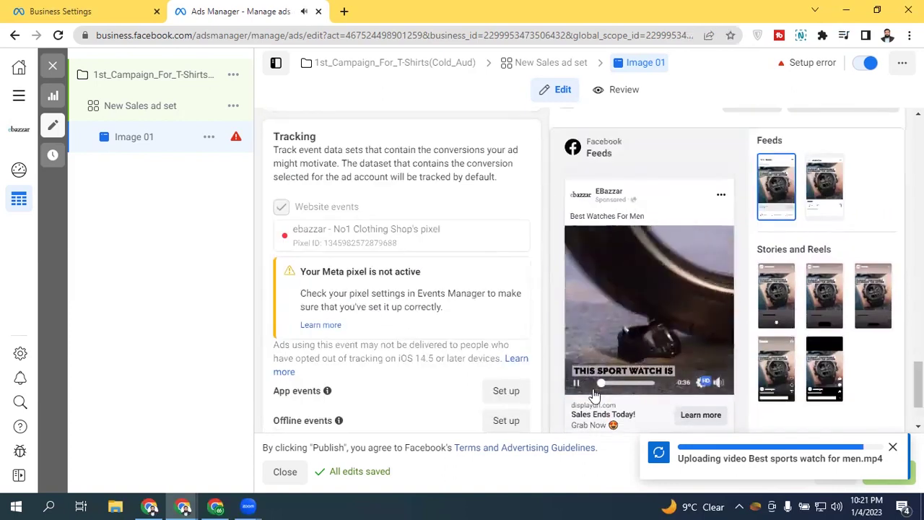
left_click(586, 348)
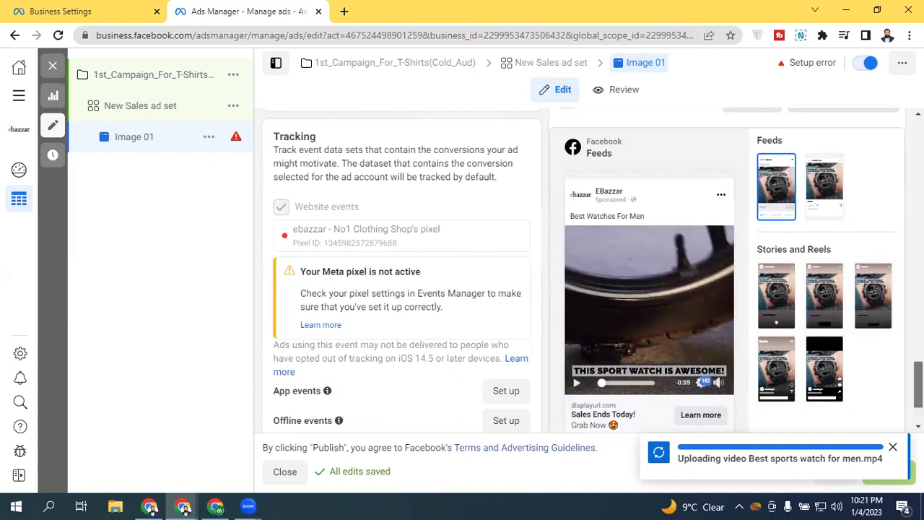
- Dismiss the video upload notification, collapse the Verifying your changes notice, and return to the ad's format options
scroll(592, 275, "up", 10)
scroll(401, 274, "up", 3)
scroll(402, 274, "up", 1)
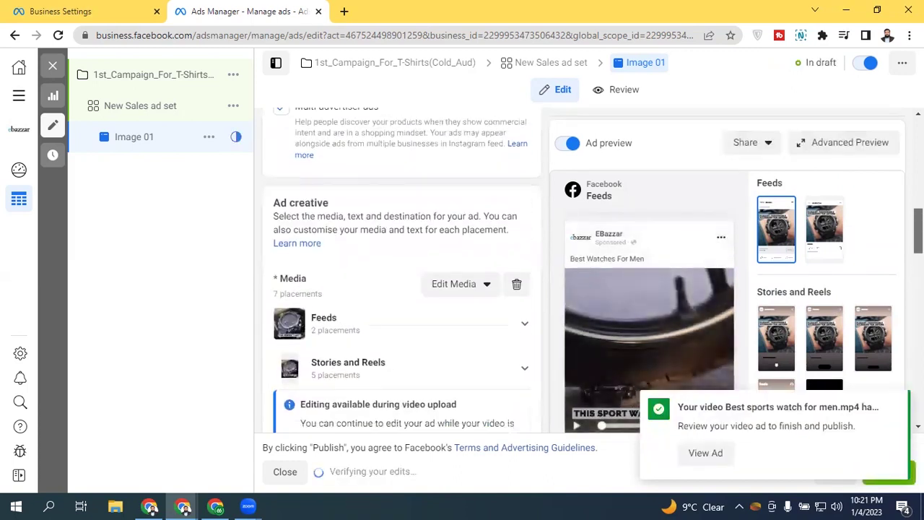
left_click(893, 402)
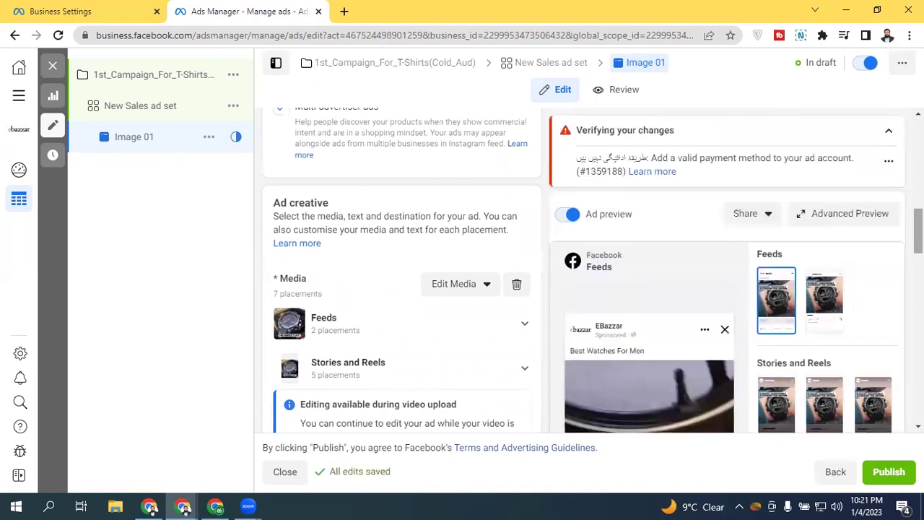
left_click(889, 132)
scroll(401, 275, "up", 3)
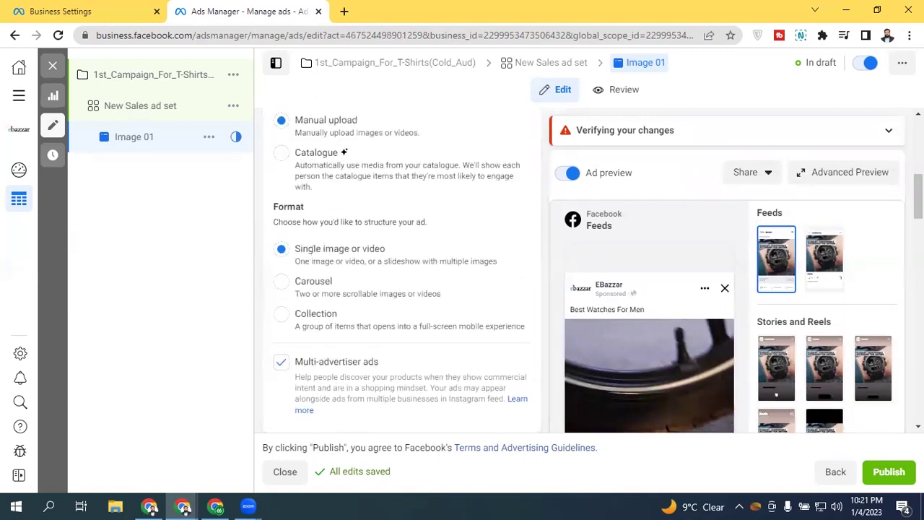
- Look over the ad creative section and change the ad format from Single image or video to Carousel
scroll(321, 244, "down", 4)
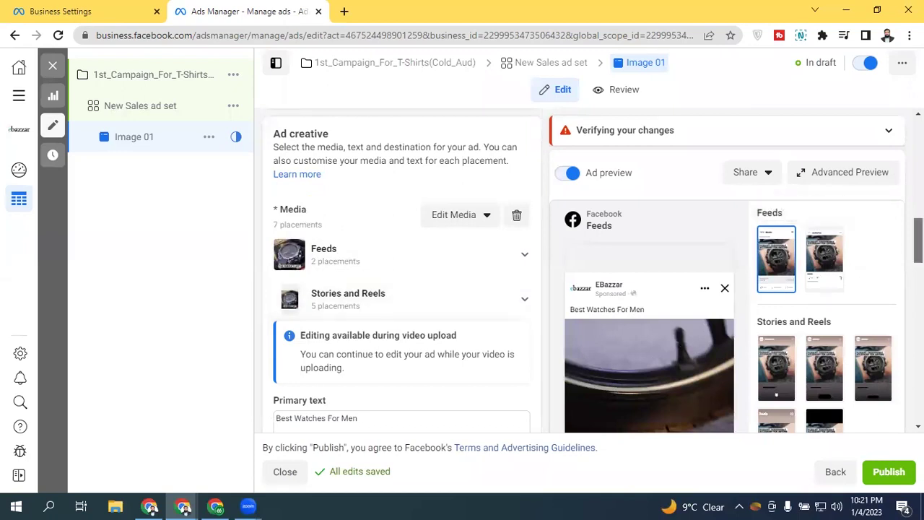
scroll(401, 288, "down", 10)
scroll(401, 274, "up", 5)
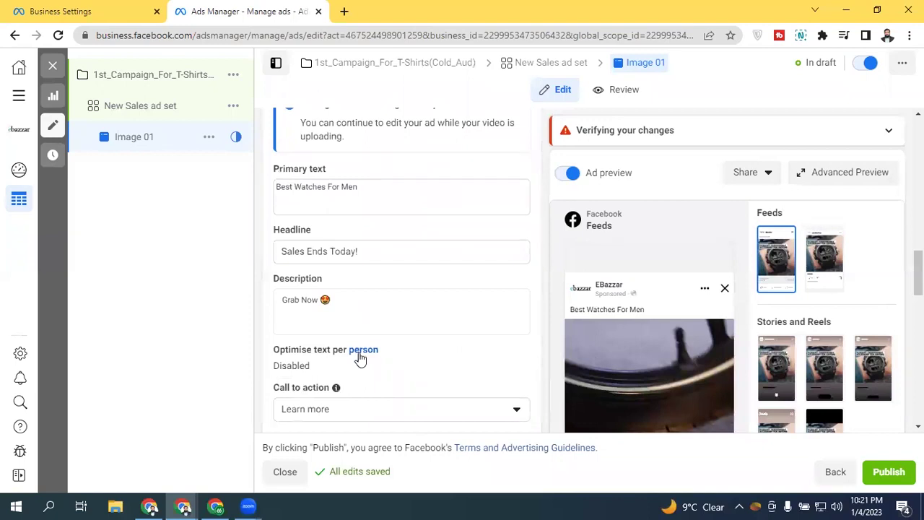
scroll(402, 289, "up", 2)
scroll(401, 274, "up", 5)
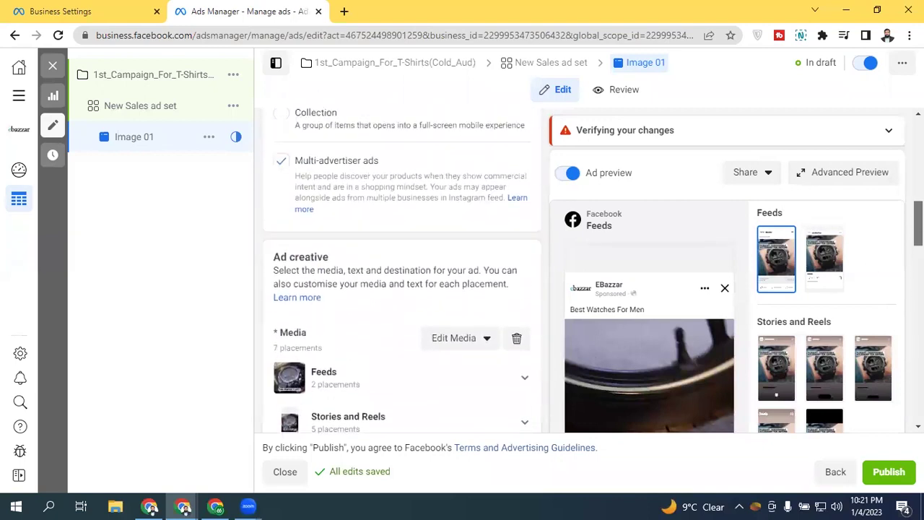
scroll(373, 106, "down", 1)
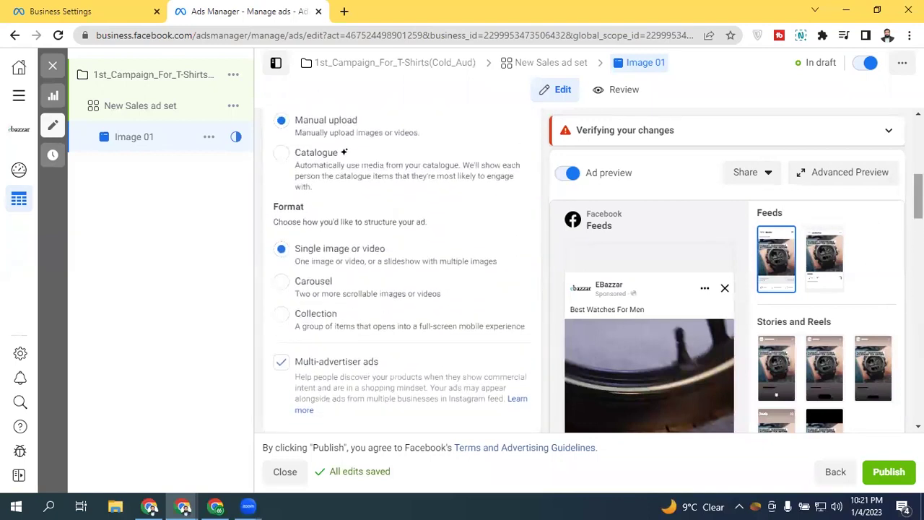
left_click(307, 288)
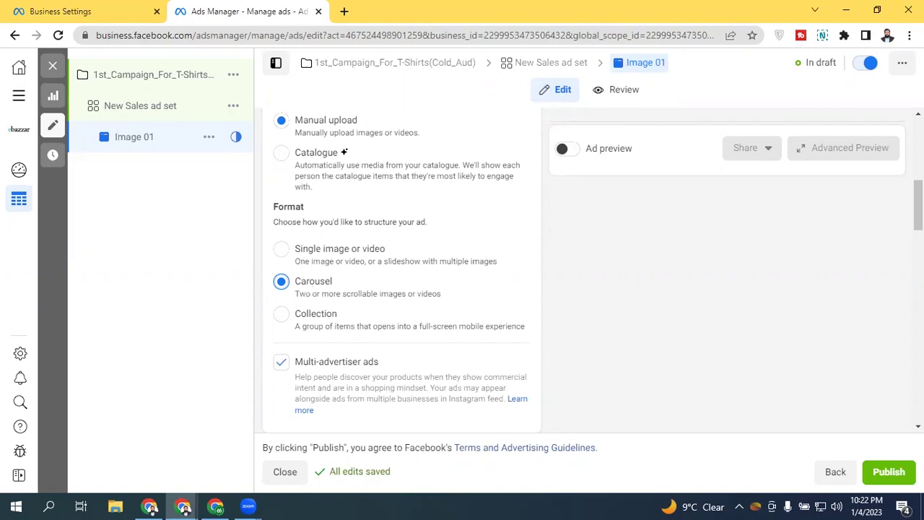
- Examine the ways to add carousel cards in the ad creative section without adding any
scroll(394, 262, "down", 4)
scroll(401, 270, "down", 1)
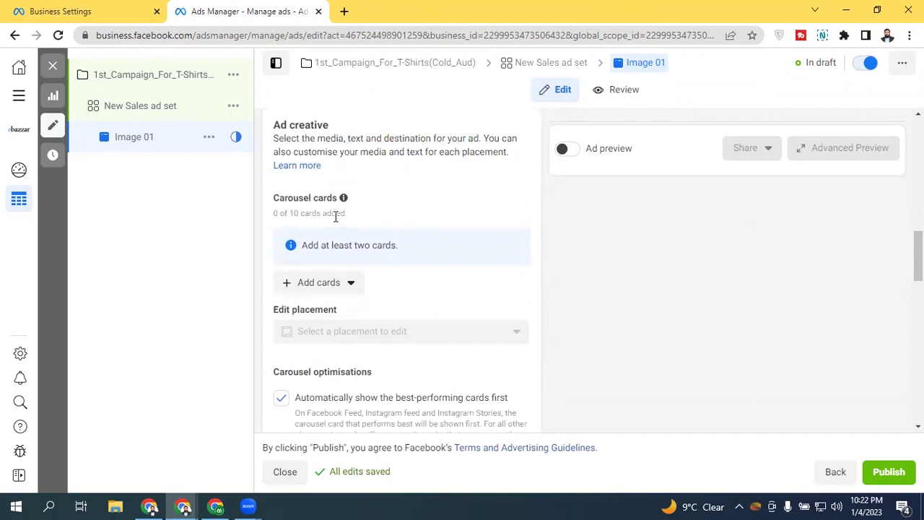
left_click(320, 282)
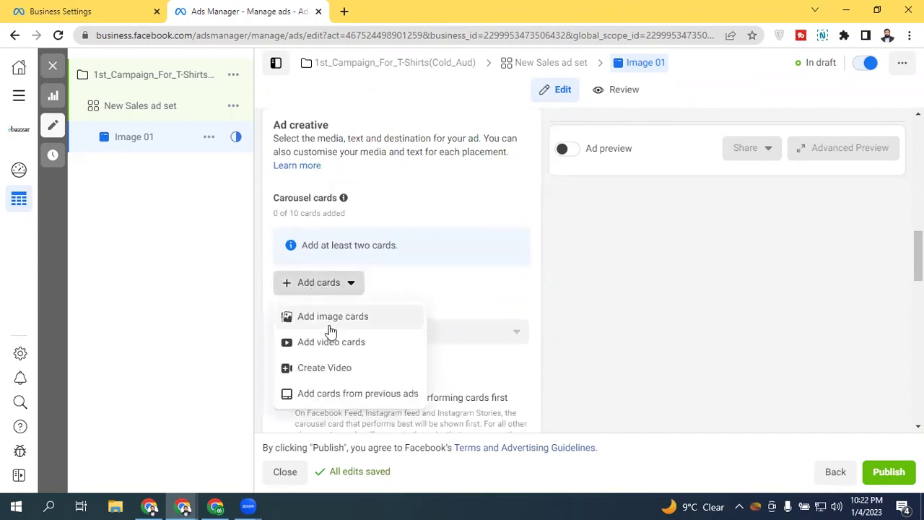
left_click(275, 224)
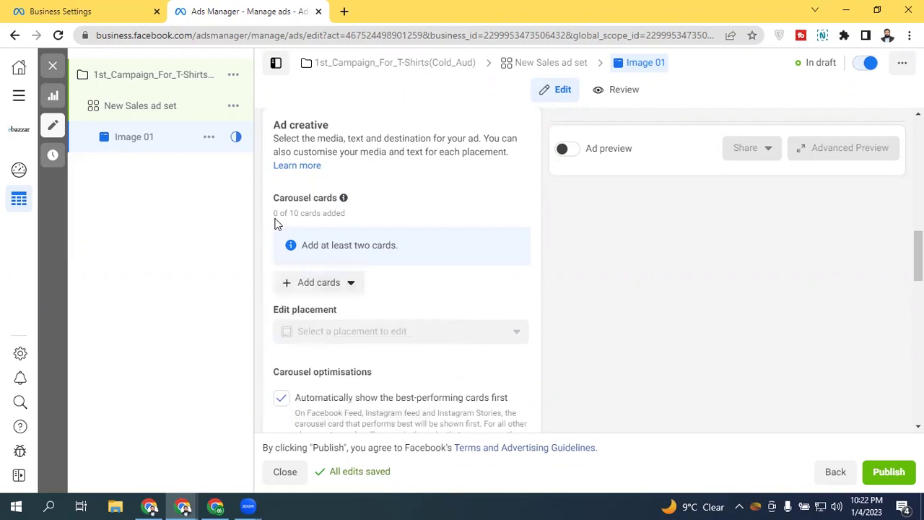
left_click(303, 281)
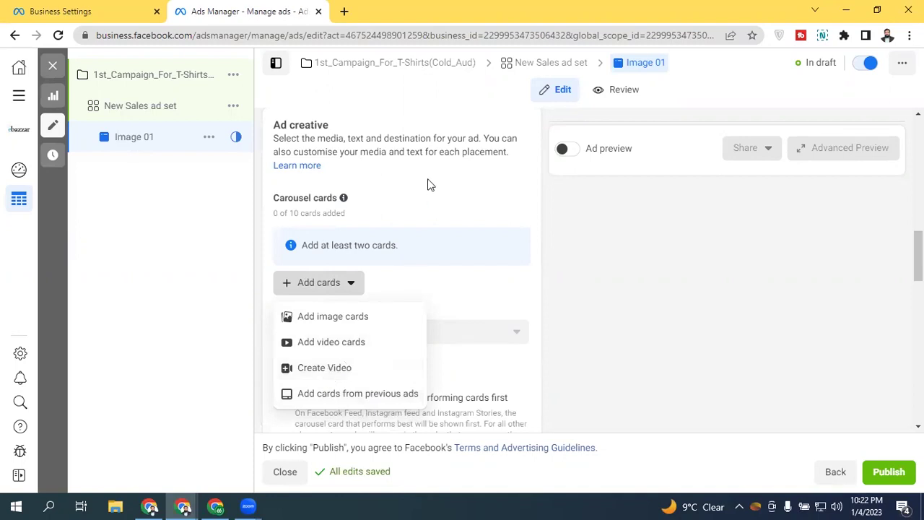
left_click(405, 154)
- Switch the ad format back to Single image or video and look through the ad creative and tracking fields
scroll(366, 193, "up", 4)
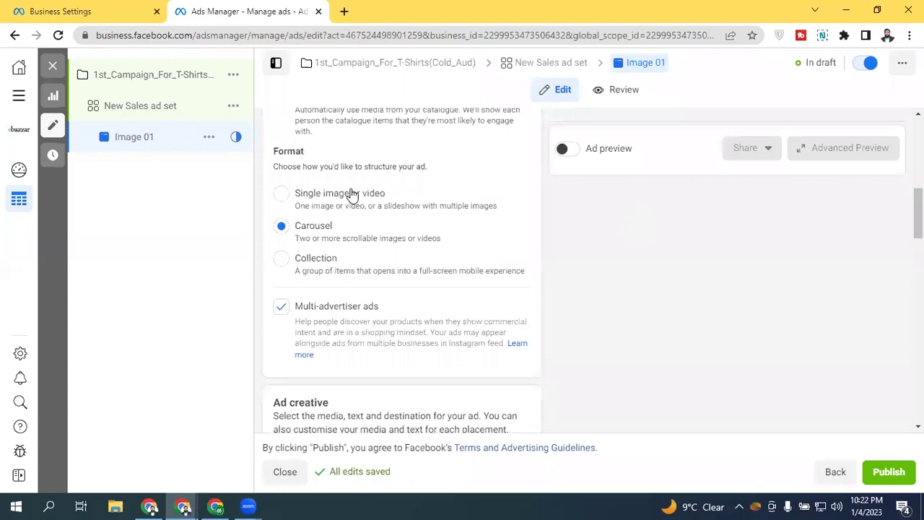
left_click(355, 192)
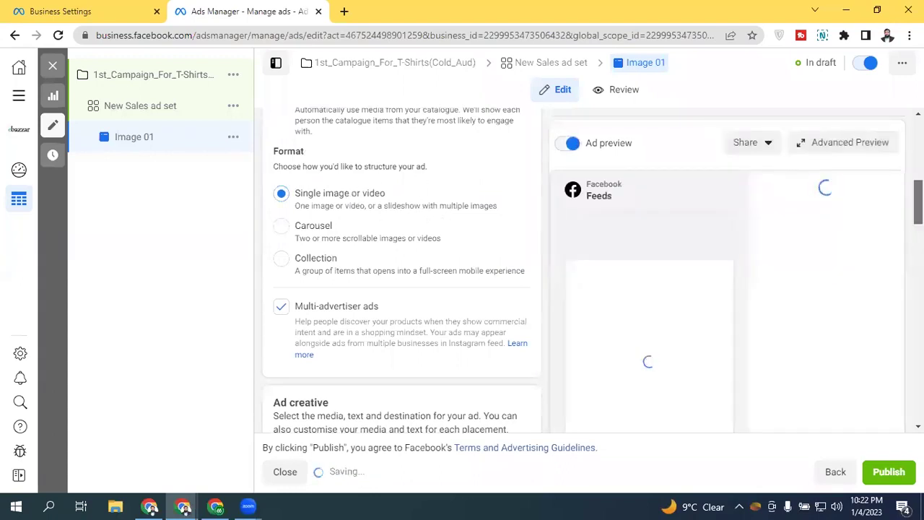
scroll(401, 274, "down", 3)
scroll(401, 274, "down", 2)
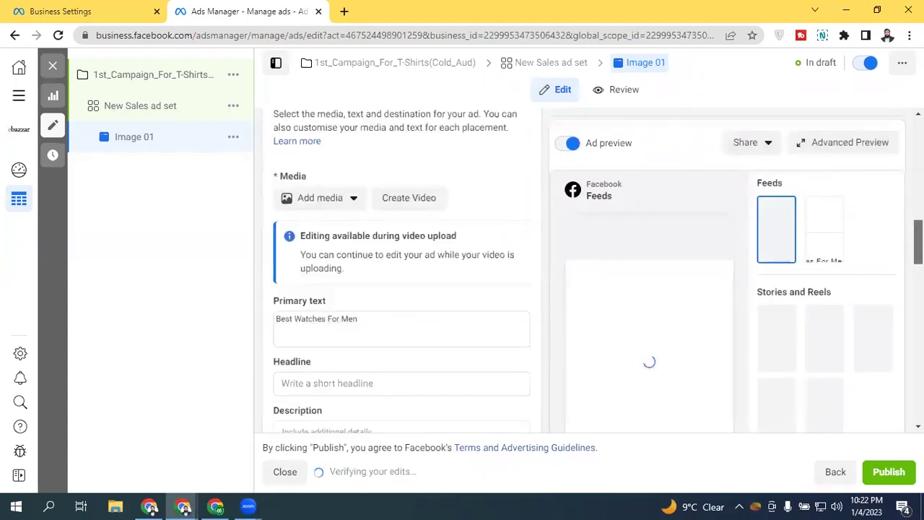
scroll(466, 255, "up", 2)
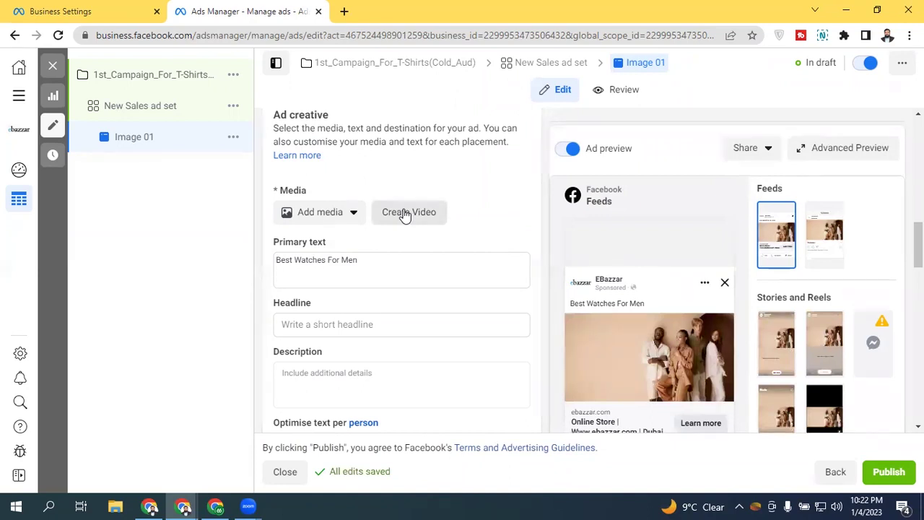
scroll(406, 238, "down", 3)
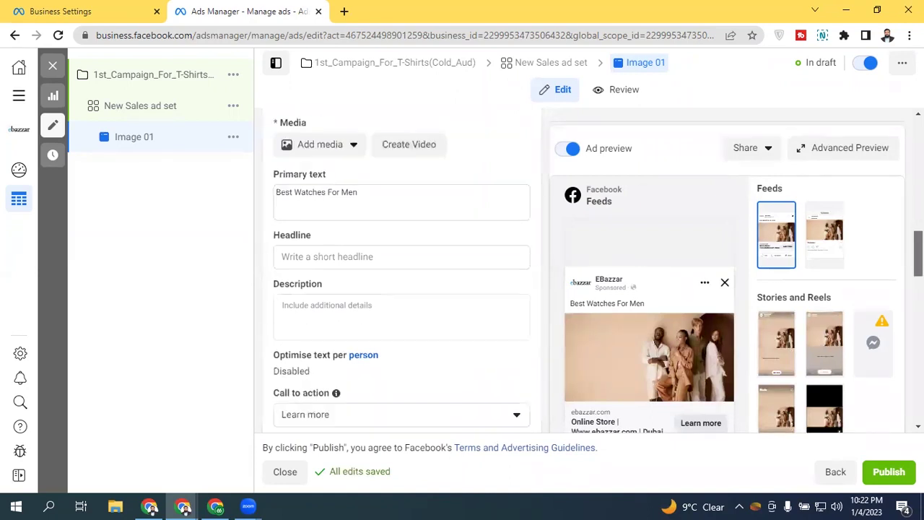
scroll(406, 275, "down", 10)
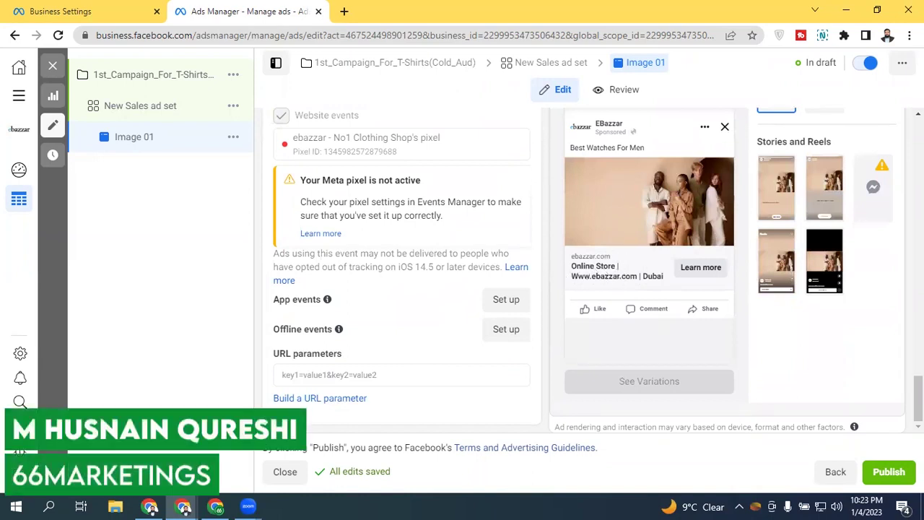
- Start creating a video for the ad and select the SANDA watch image and the ebazzar logo from the account images
scroll(402, 267, "up", 15)
scroll(401, 267, "up", 2)
scroll(406, 299, "down", 1)
left_click(417, 281)
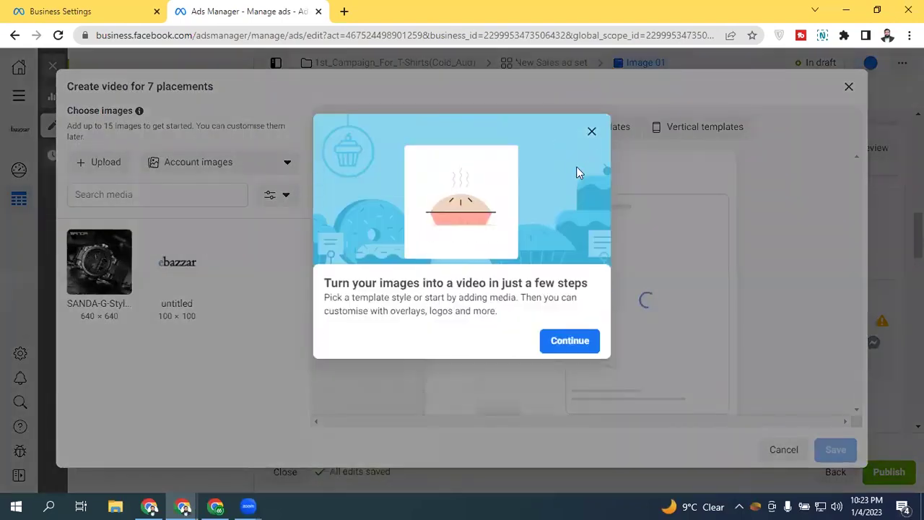
left_click(591, 131)
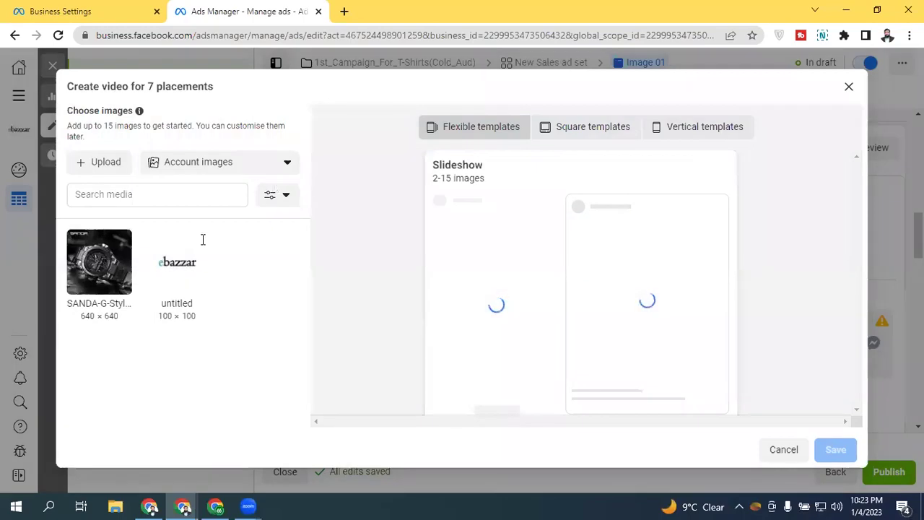
mouse_move(449, 202)
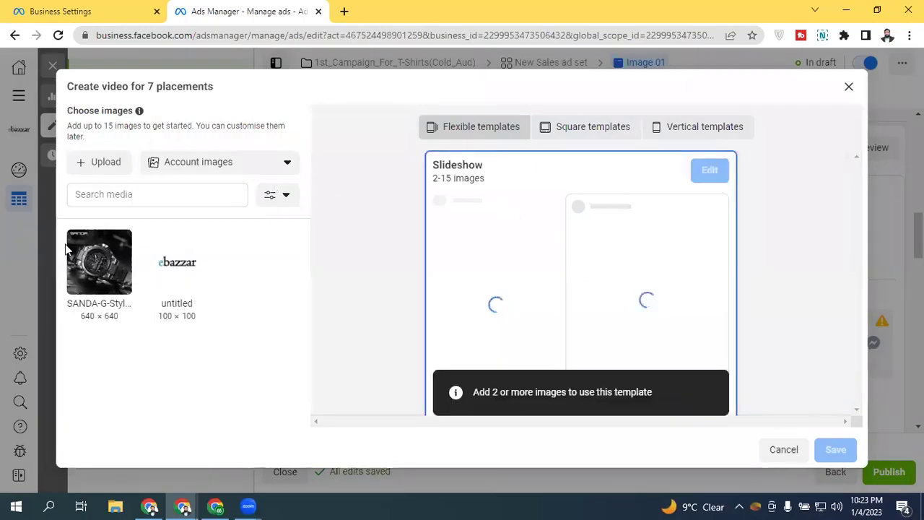
left_click(83, 267)
left_click(177, 271)
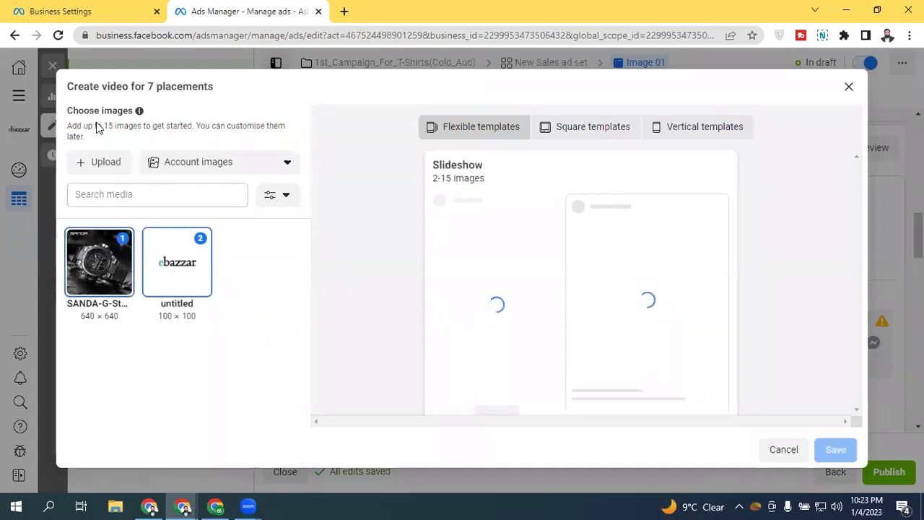
left_click_drag(108, 125, 143, 129)
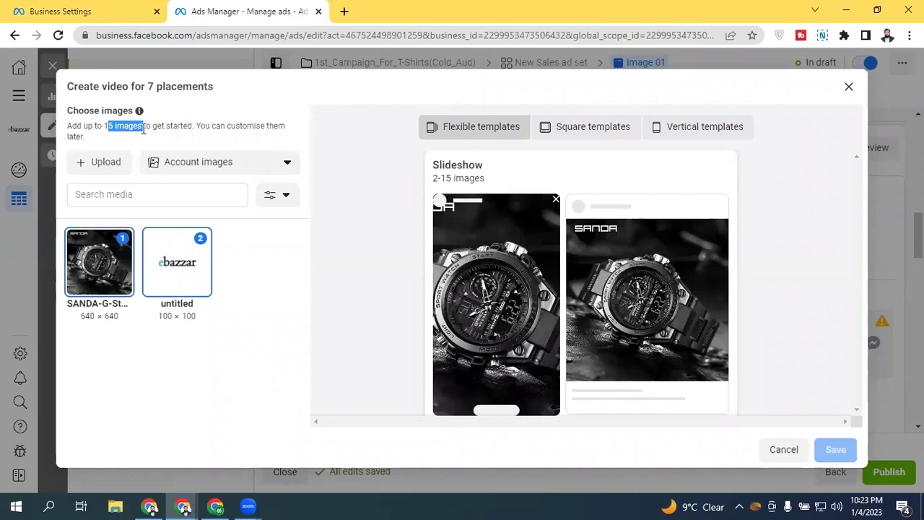
left_click(285, 265)
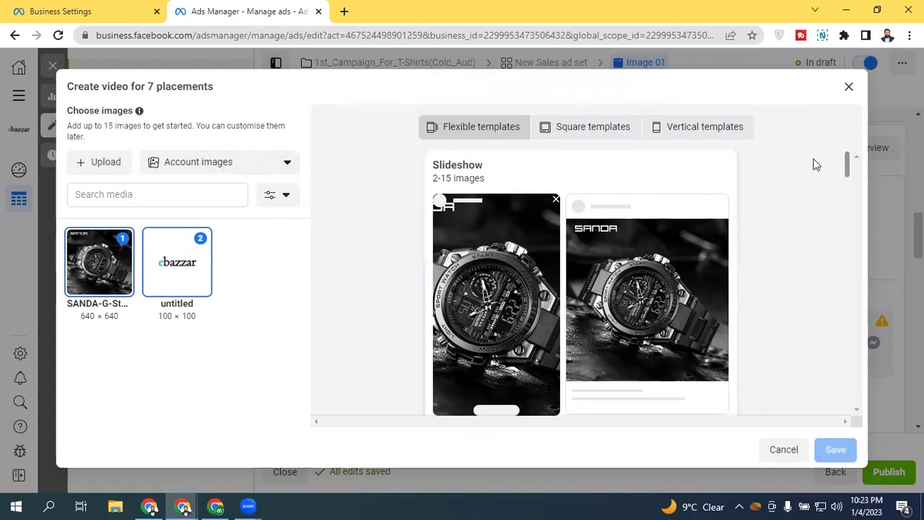
- Browse the square video templates, compare Slideshow with Swipe, and open the square Slideshow template for editing
mouse_move(454, 151)
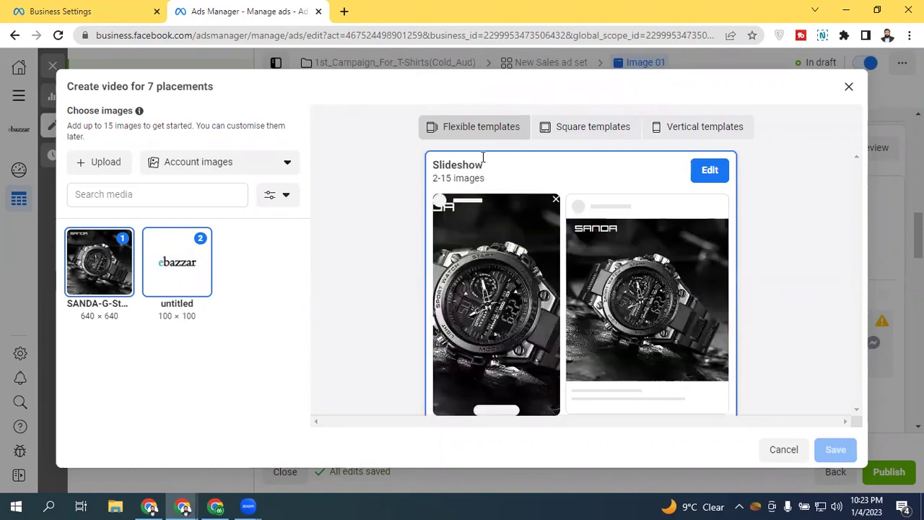
left_click(581, 133)
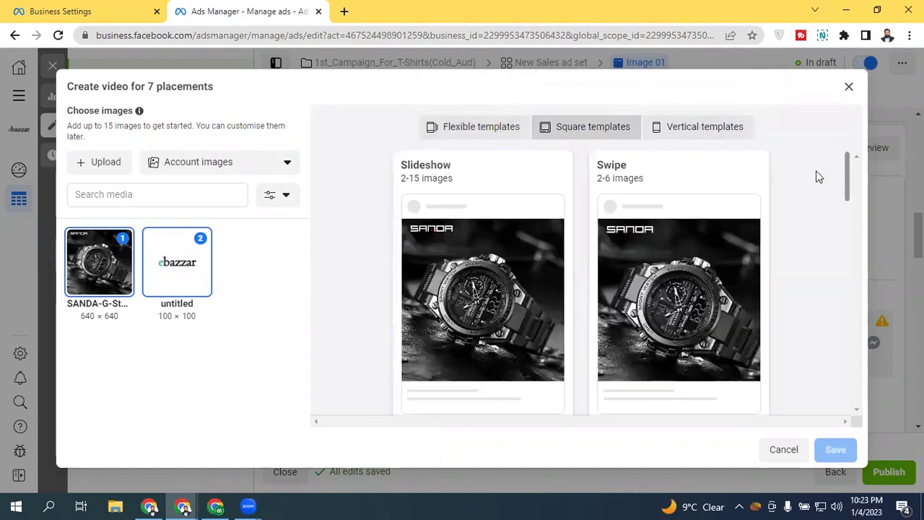
mouse_move(846, 162)
left_mouse_down()
mouse_move(850, 181)
mouse_move(856, 165)
left_mouse_up()
mouse_move(459, 237)
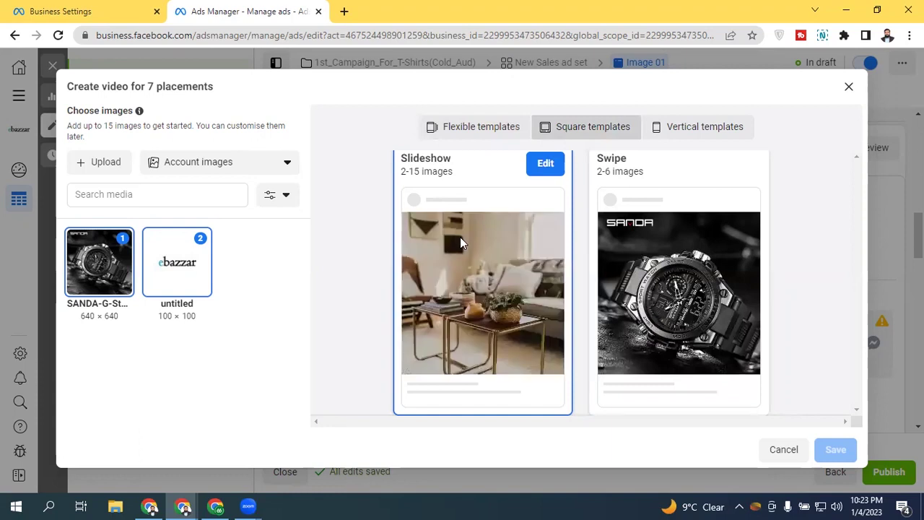
mouse_move(617, 237)
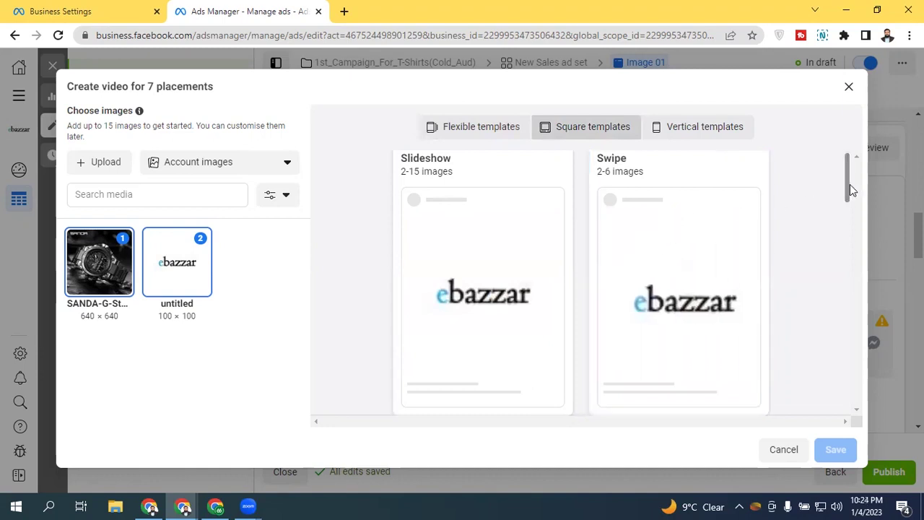
left_click_drag(849, 184, 816, 332)
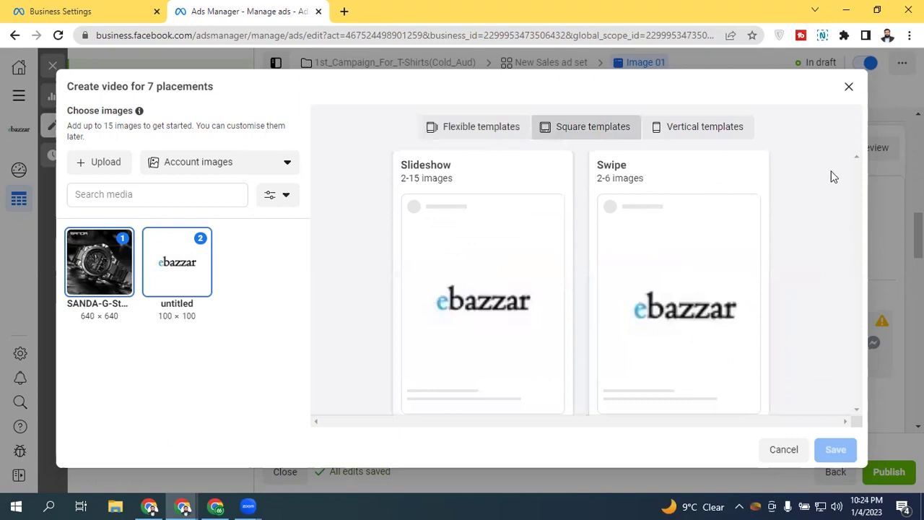
left_click_drag(851, 178, 810, 392)
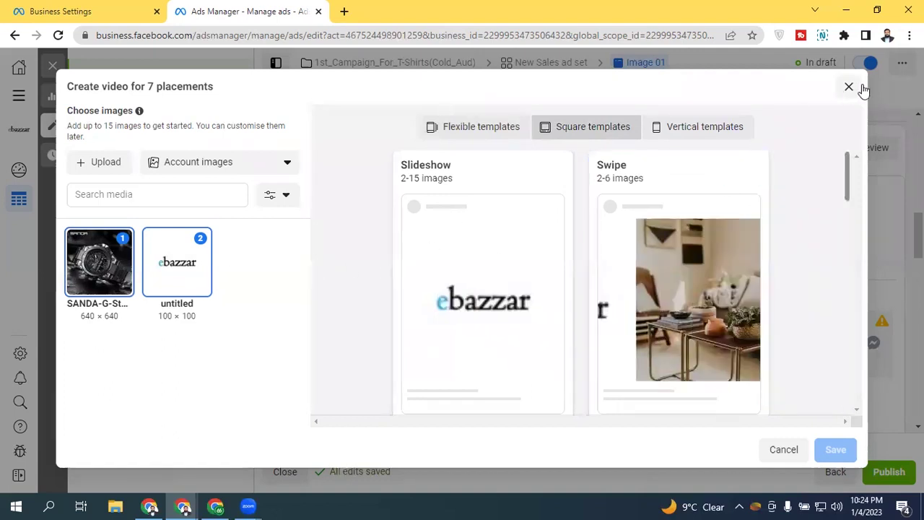
mouse_move(743, 312)
mouse_move(496, 203)
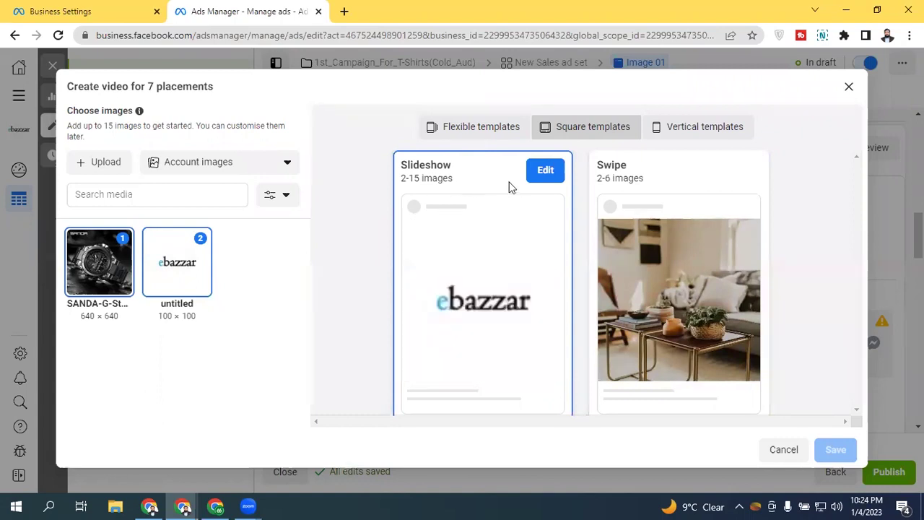
left_click(545, 169)
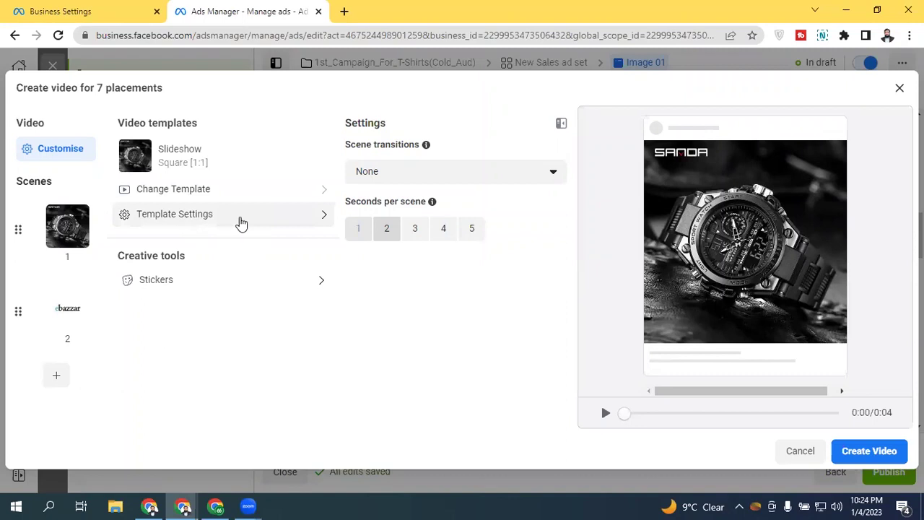
- Set the slideshow's scene transitions to Fade and its duration to 2 seconds per scene, and create the video
left_click(466, 173)
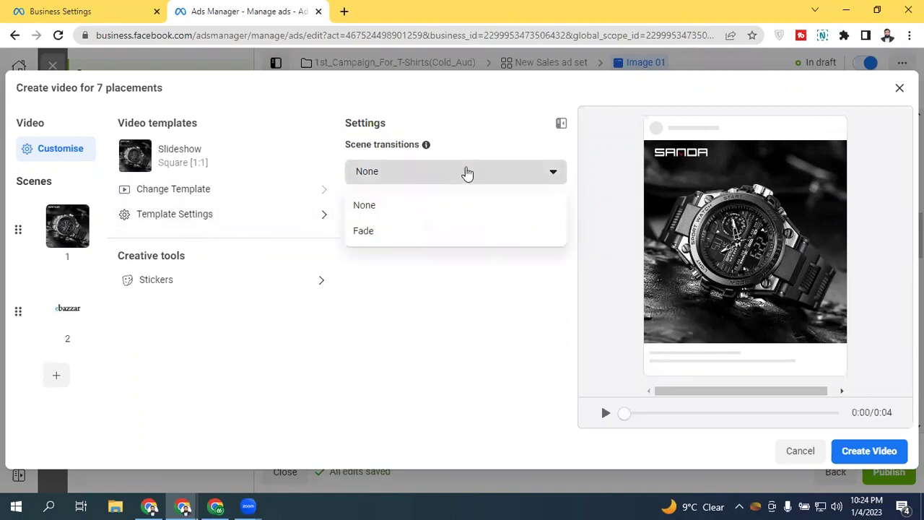
left_click(390, 232)
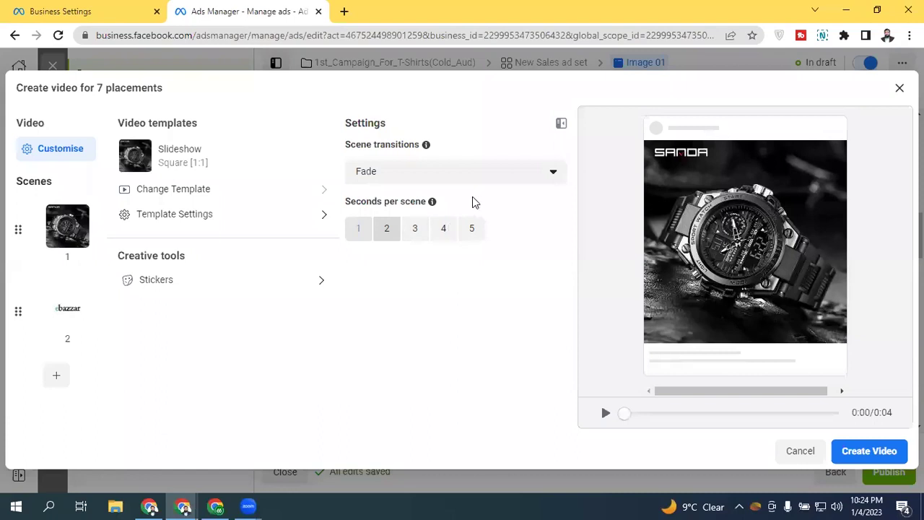
left_click(409, 239)
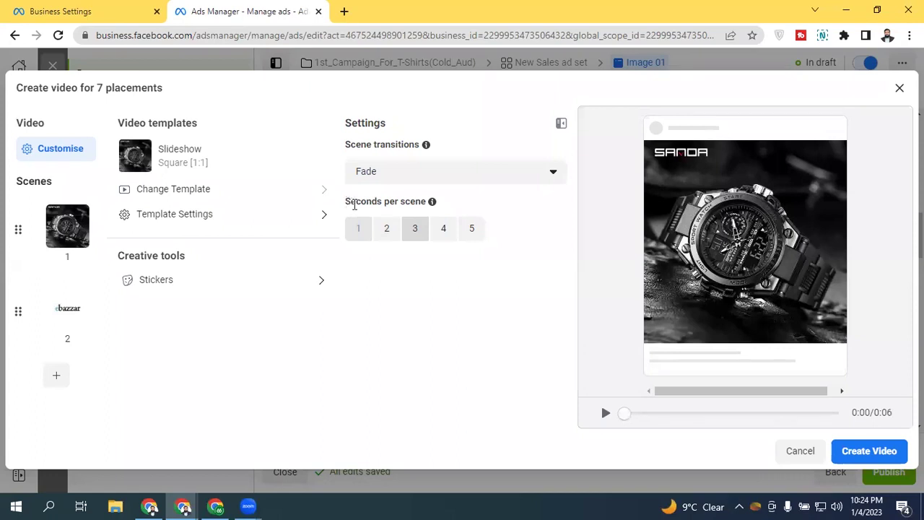
left_click(379, 233)
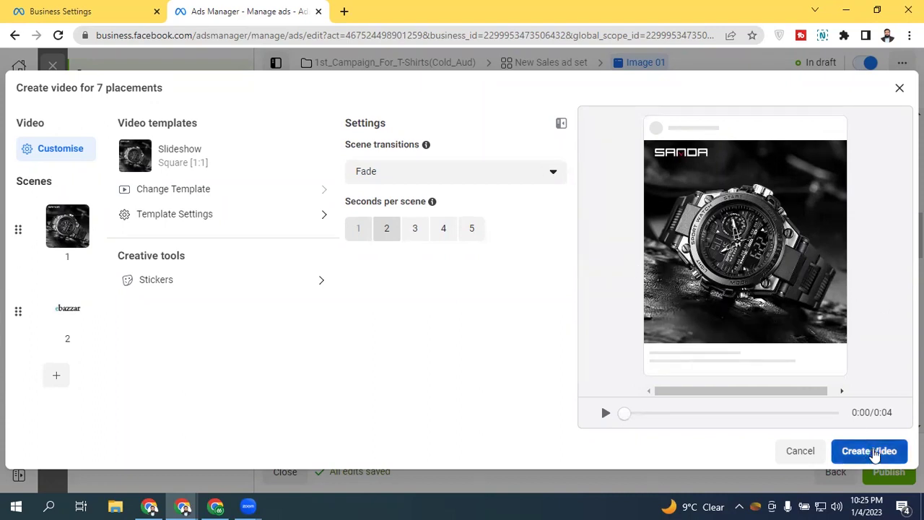
left_click(870, 451)
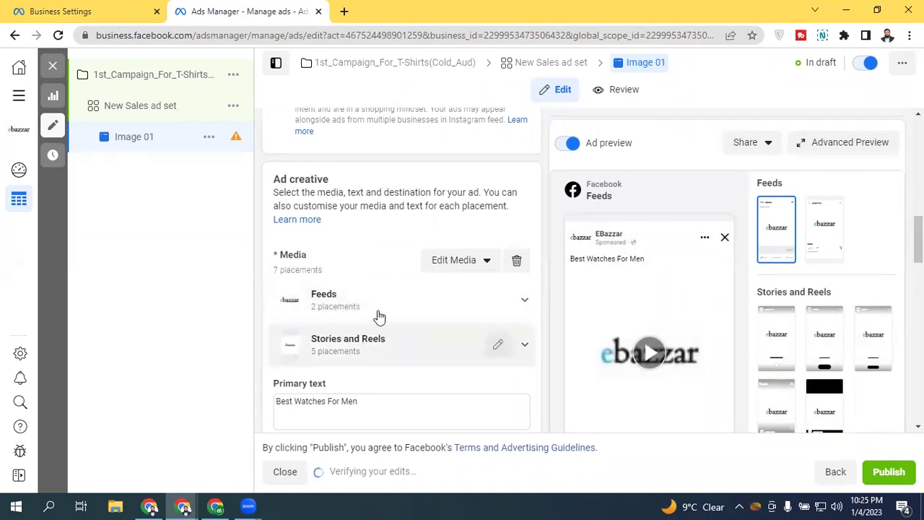
- Remove the created slideshow video from the ad's media
left_click(515, 261)
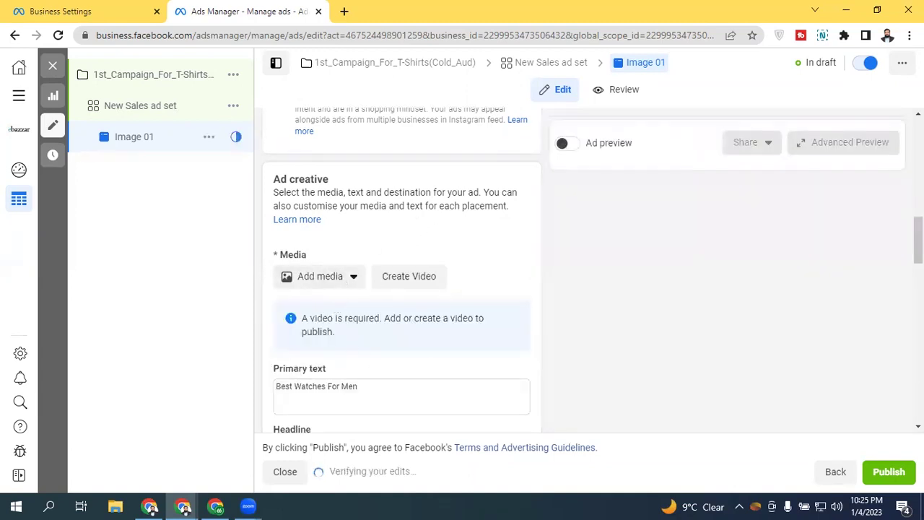
- Change the ad's format from single image or video to Carousel and go to its carousel cards
scroll(382, 238, "up", 3)
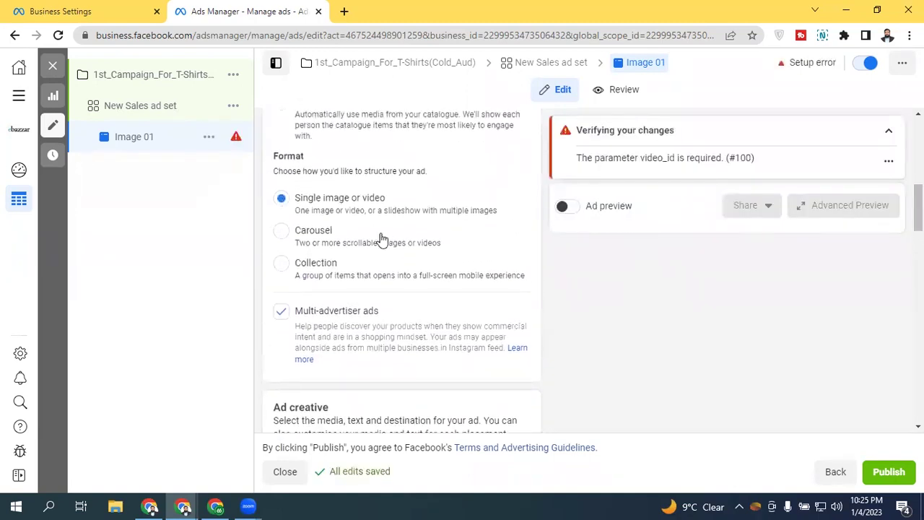
left_click(283, 233)
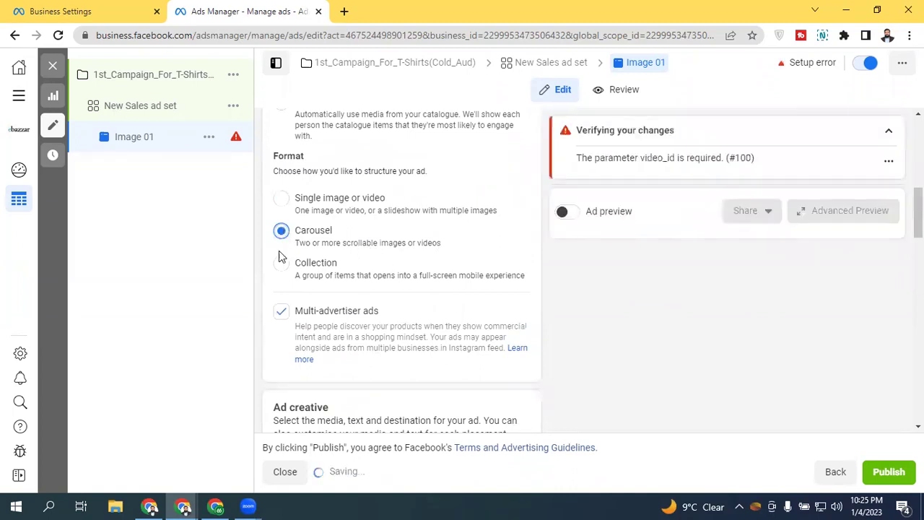
scroll(402, 274, "down", 1)
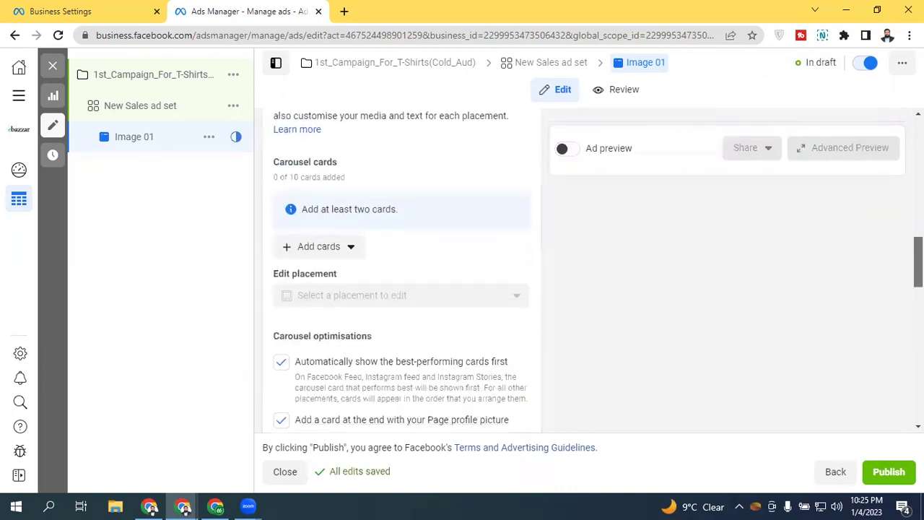
scroll(402, 274, "up", 2)
scroll(401, 274, "down", 2)
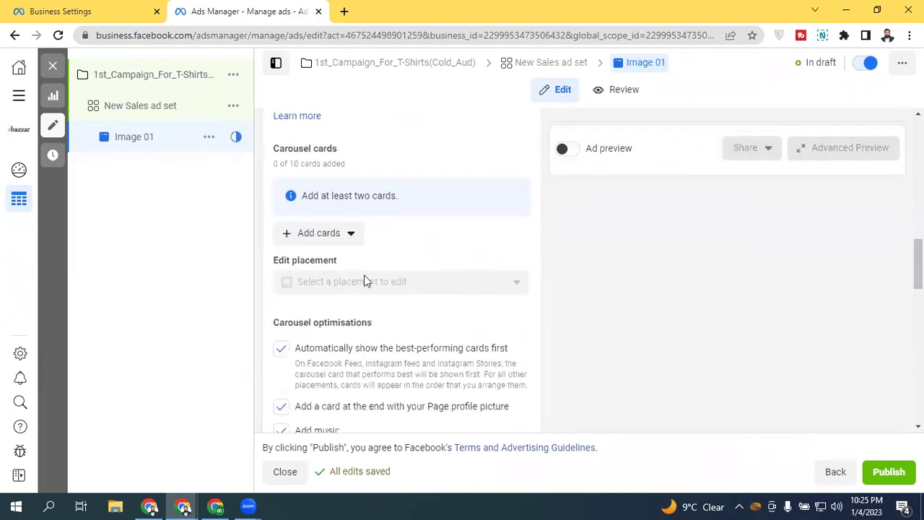
- Add an image card to the carousel using the SANDA watch picture from the account images
left_click(321, 237)
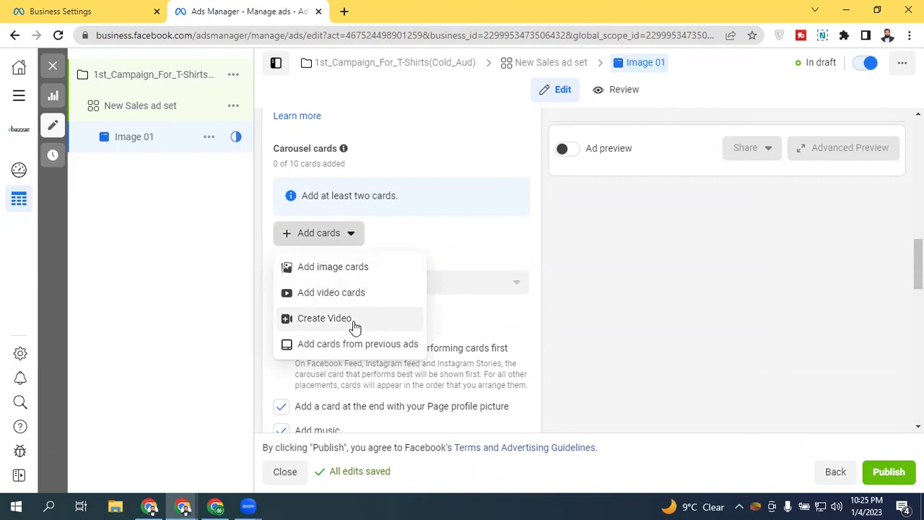
left_click(340, 276)
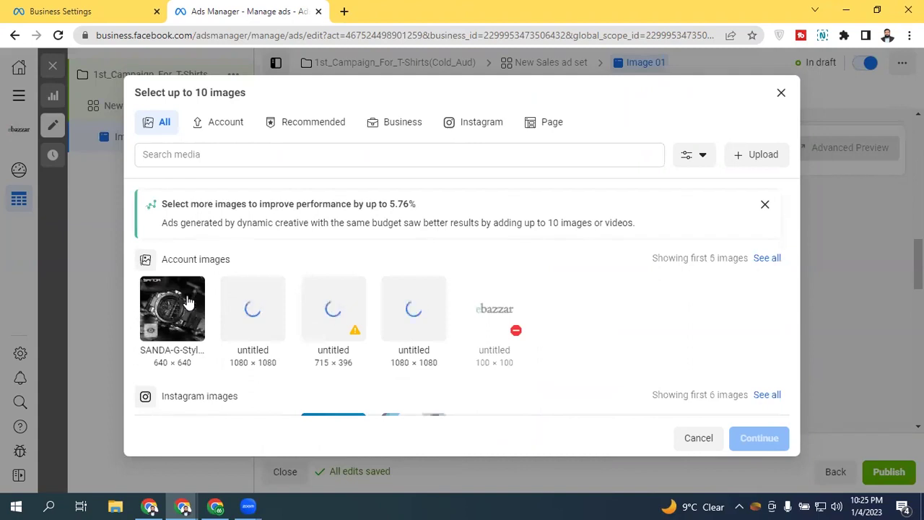
left_click(177, 306)
left_click(758, 438)
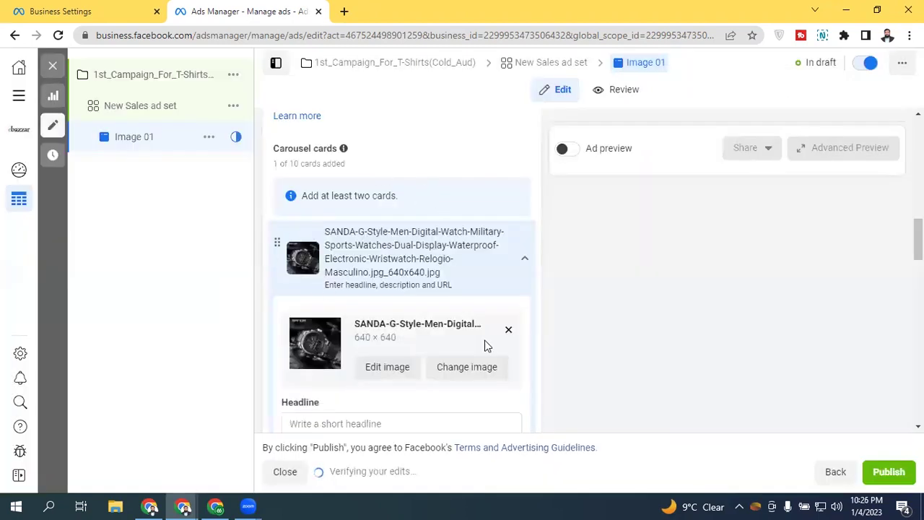
- Give the watch card the headline "Best Watches" and the description "Buy Now", and collapse the card
scroll(401, 288, "down", 1)
scroll(310, 240, "down", 2)
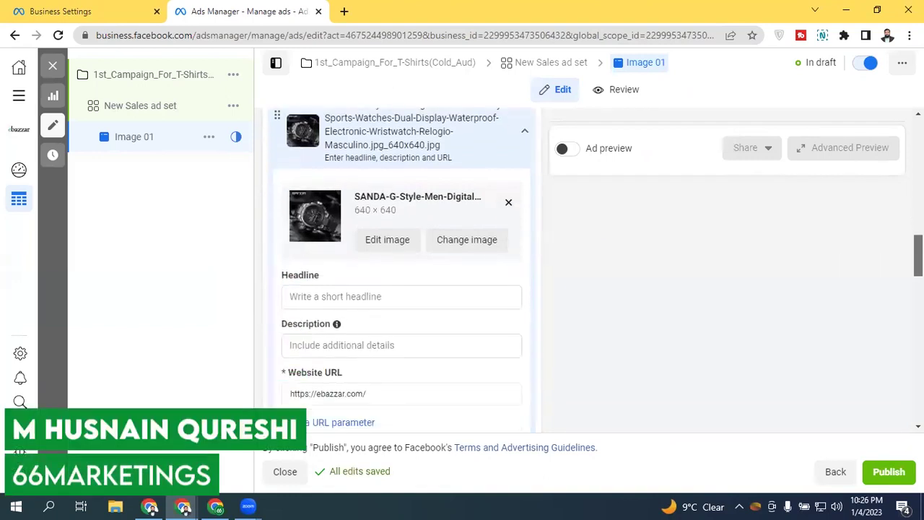
left_click(311, 243)
left_click(294, 291)
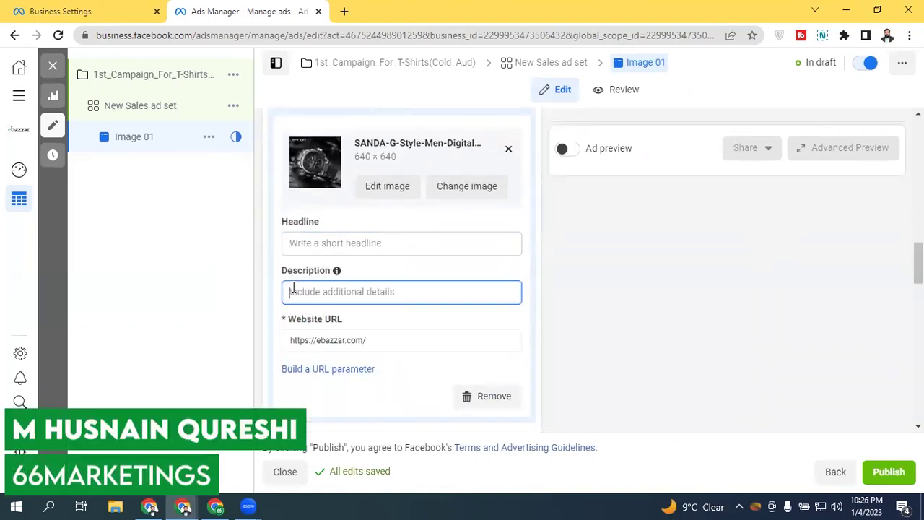
left_click(392, 337)
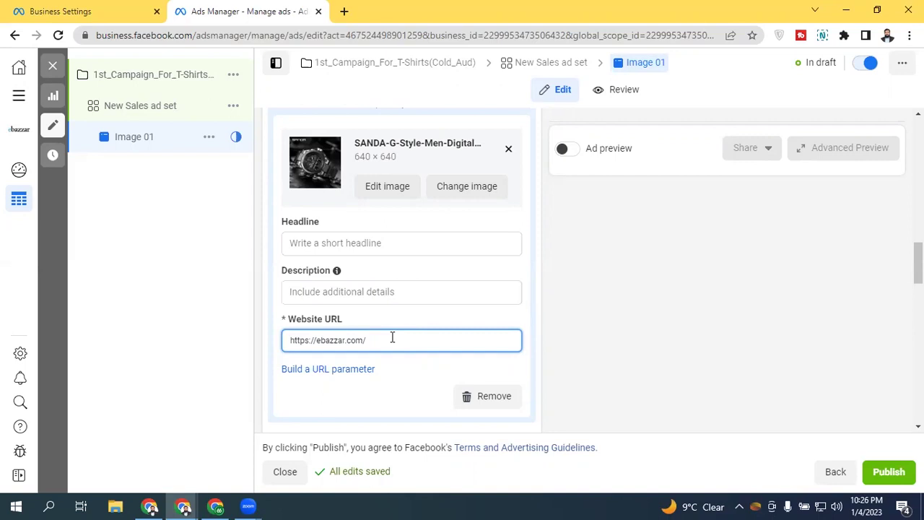
left_click(415, 246)
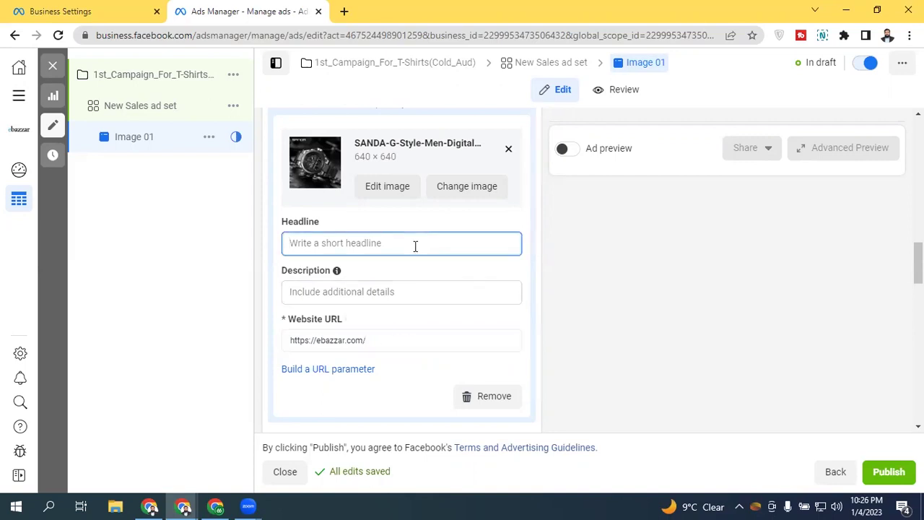
type("Best Watches")
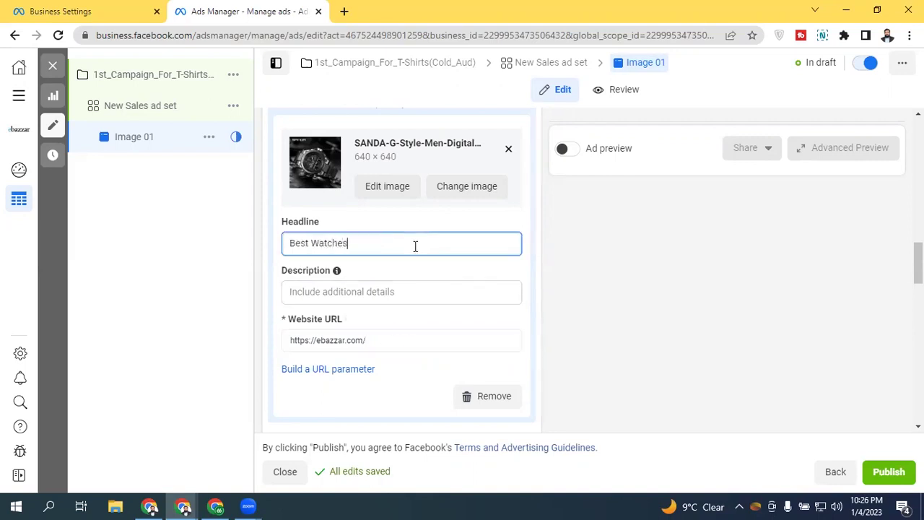
key("Tab")
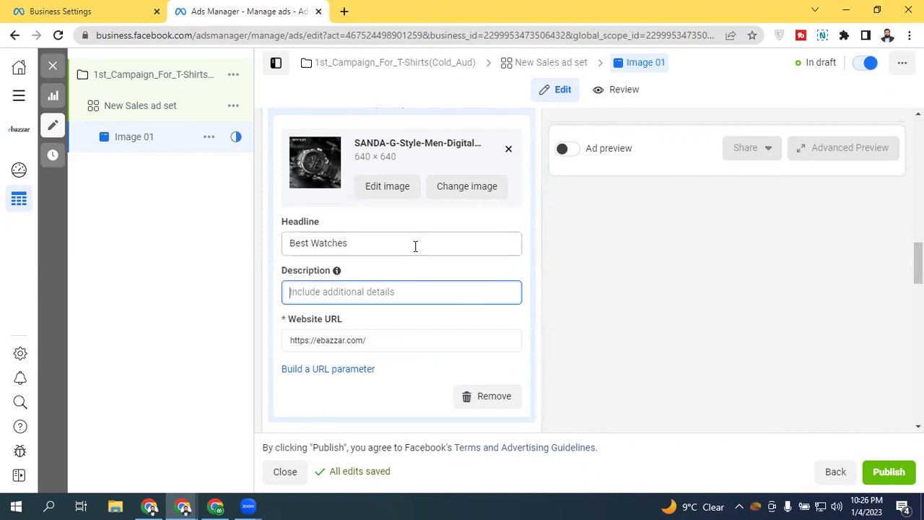
type("Buy Now")
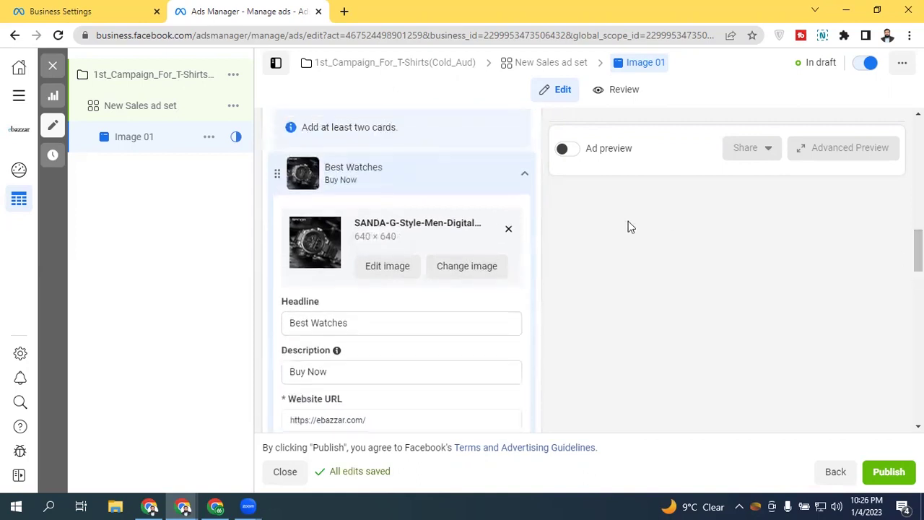
left_click(523, 177)
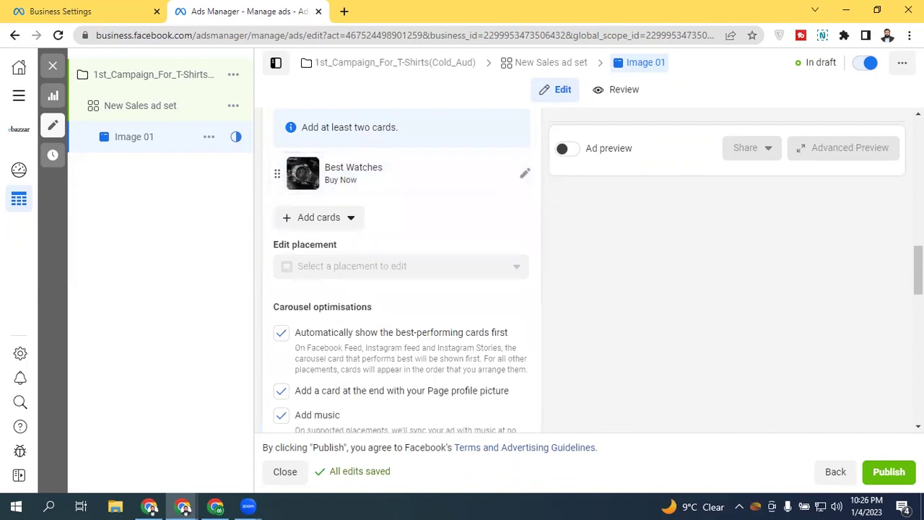
- Add a second image card to the carousel using the same SANDA watch picture
scroll(350, 274, "up", 1)
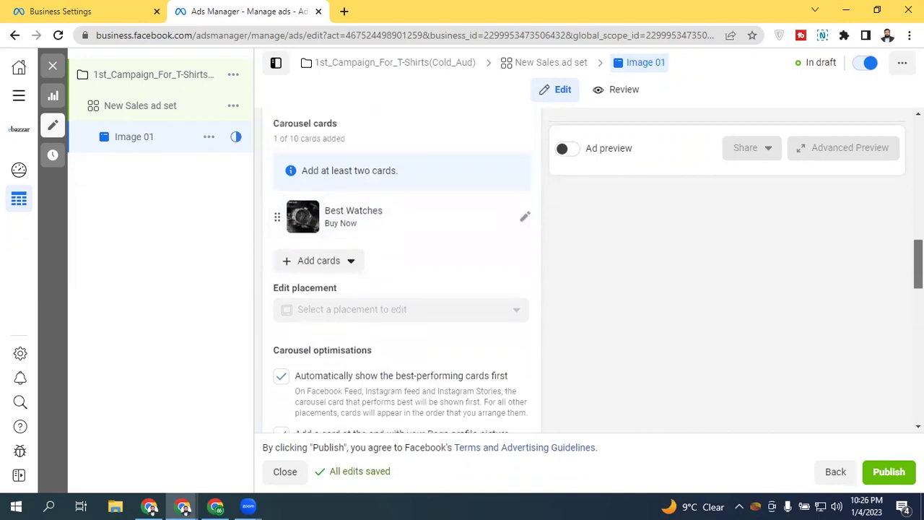
left_click(349, 269)
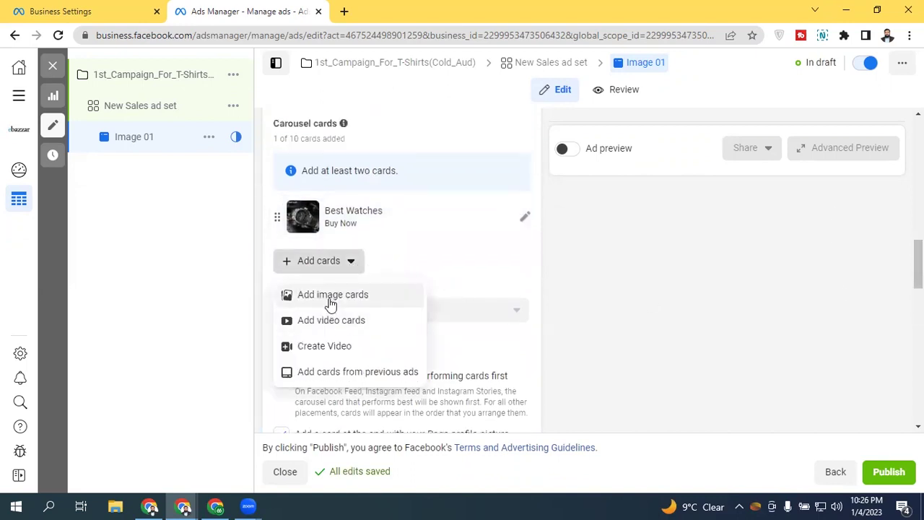
left_click(331, 302)
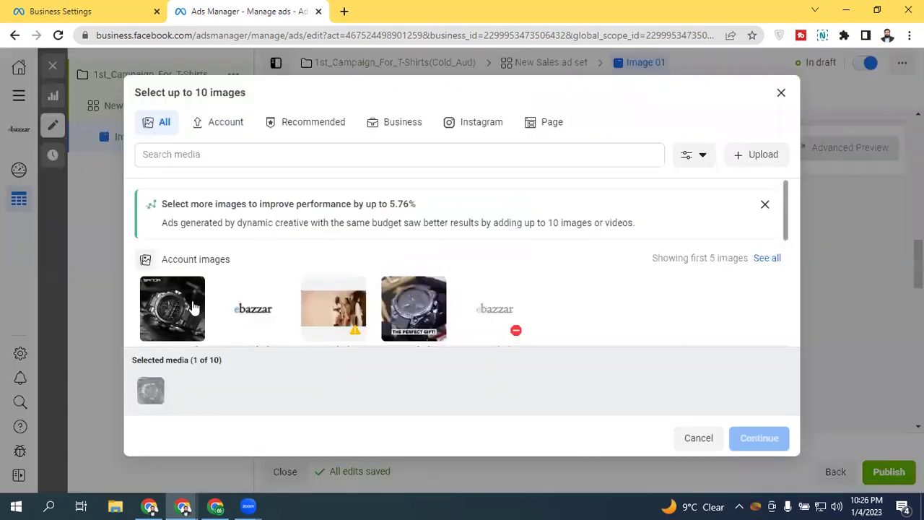
left_click(189, 306)
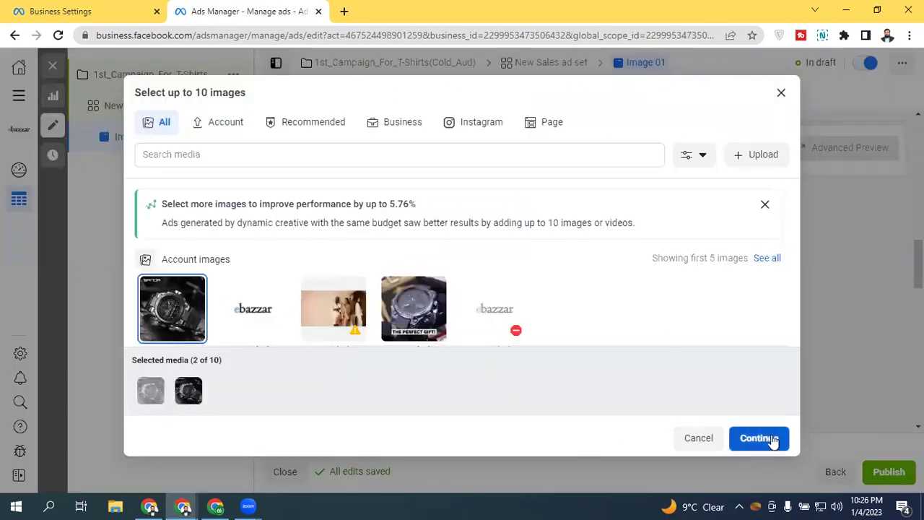
key("Return")
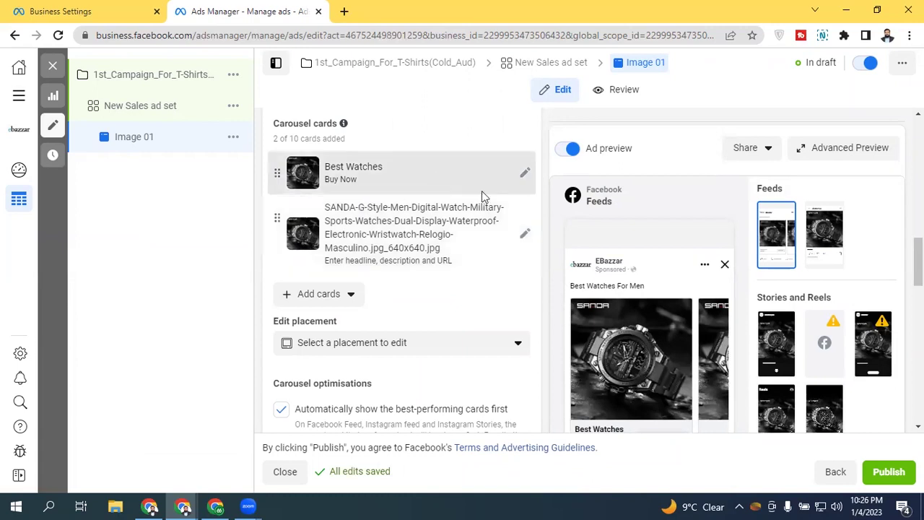
- Open the second carousel card, look over its headline, description and website URL fields, and collapse it
left_click(525, 238)
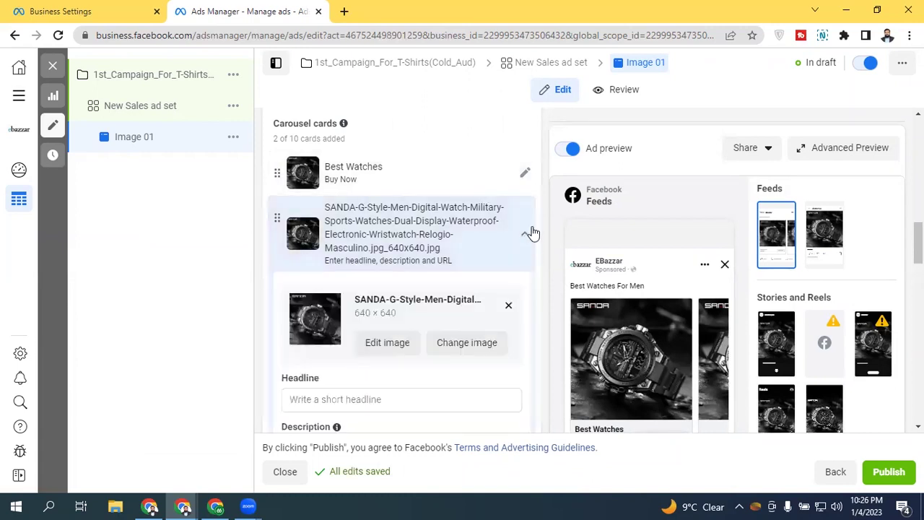
scroll(456, 305, "down", 1)
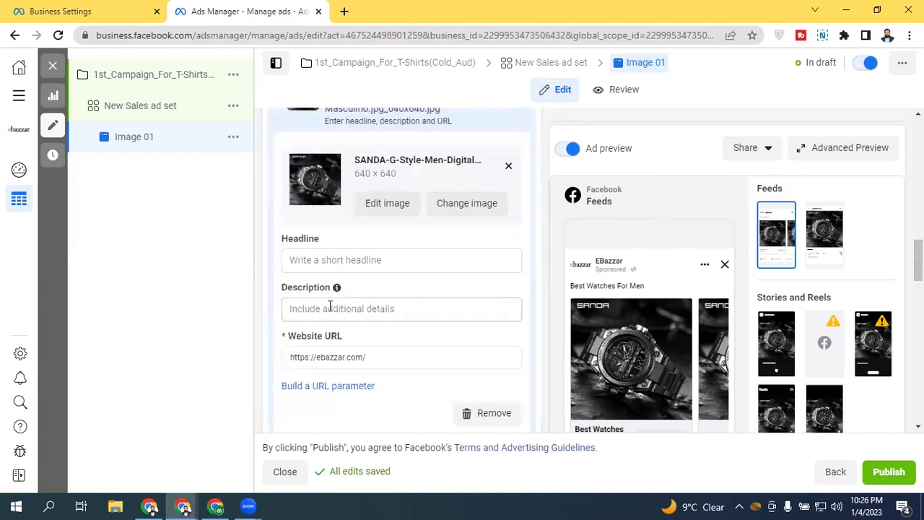
scroll(413, 199, "down", 2)
scroll(412, 200, "up", 3)
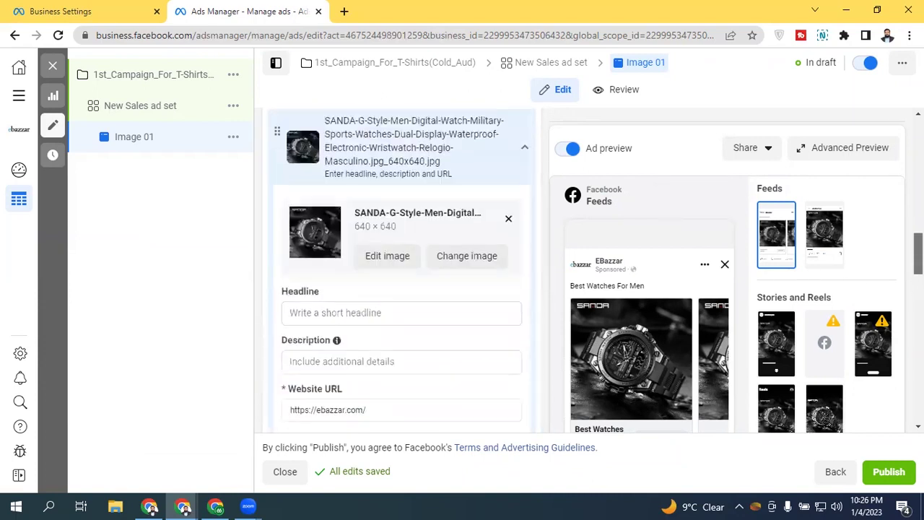
scroll(401, 274, "up", 2)
left_click(524, 291)
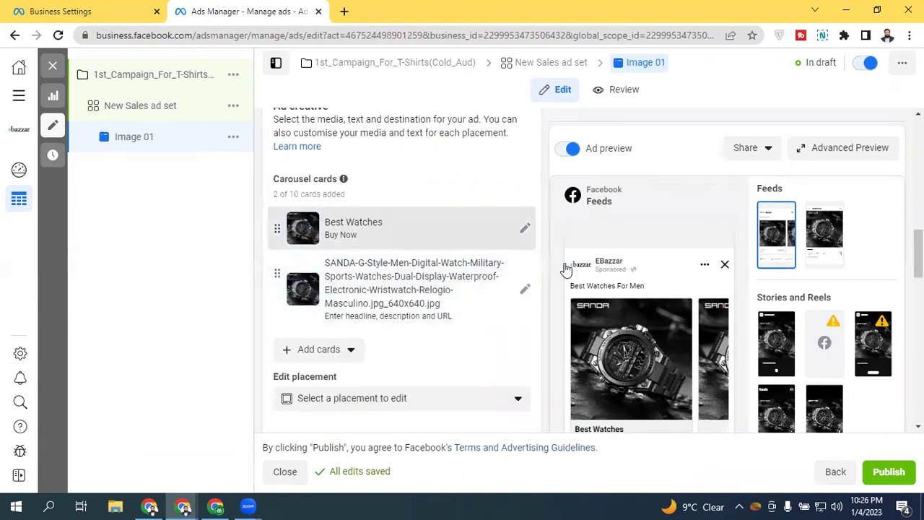
- Examine the carousel's placement and optimisation options, and recheck the second card's image and text fields
scroll(401, 289, "down", 2)
scroll(401, 289, "down", 1)
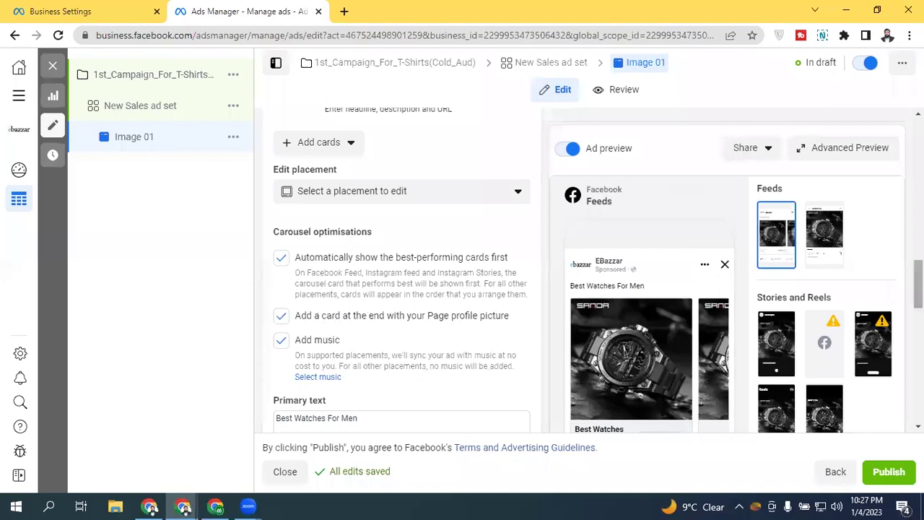
scroll(729, 306, "up", 1)
scroll(433, 320, "up", 1)
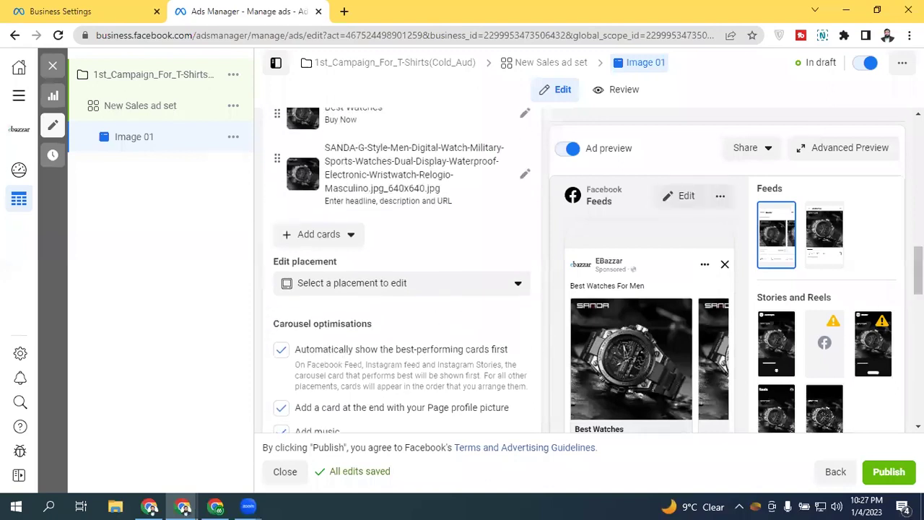
scroll(402, 289, "up", 2)
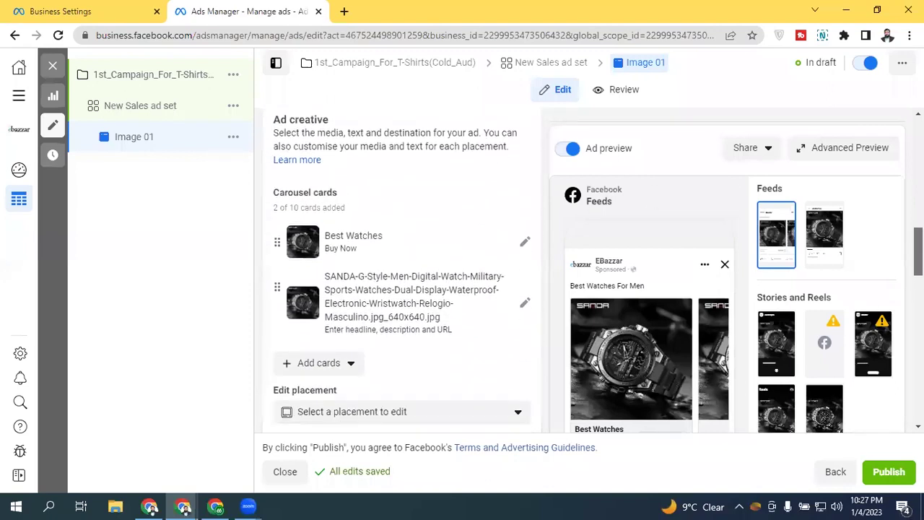
left_click(525, 298)
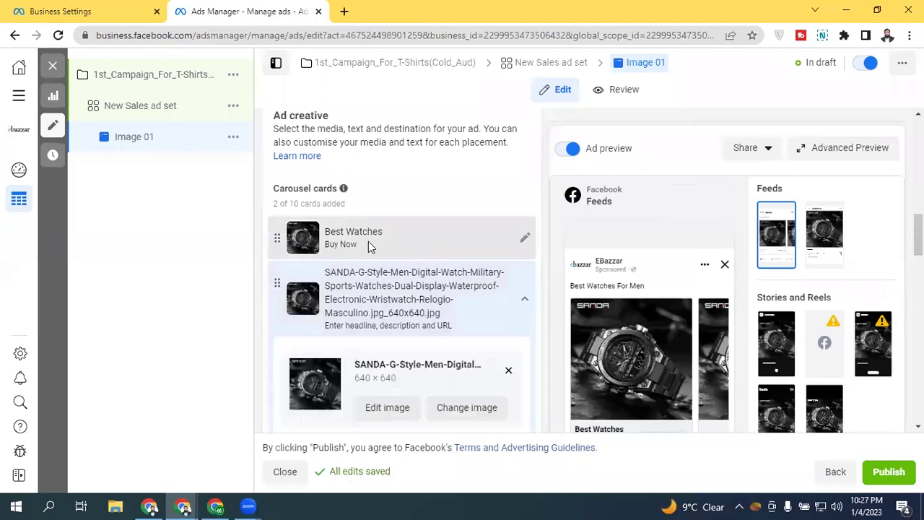
scroll(401, 288, "down", 3)
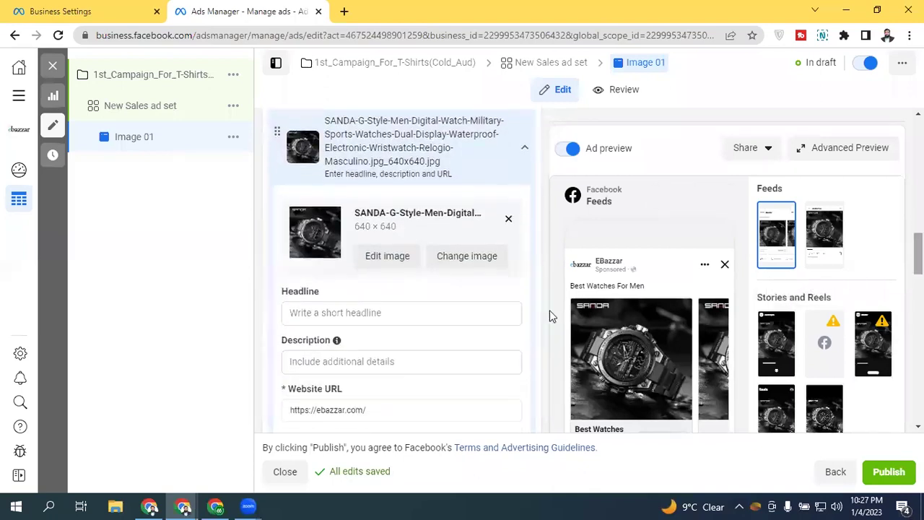
left_click(521, 153)
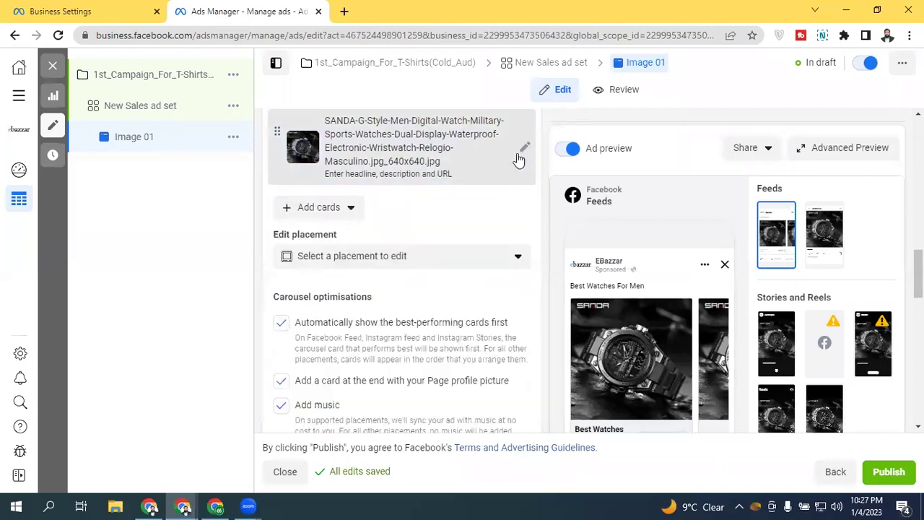
scroll(392, 206, "up", 2)
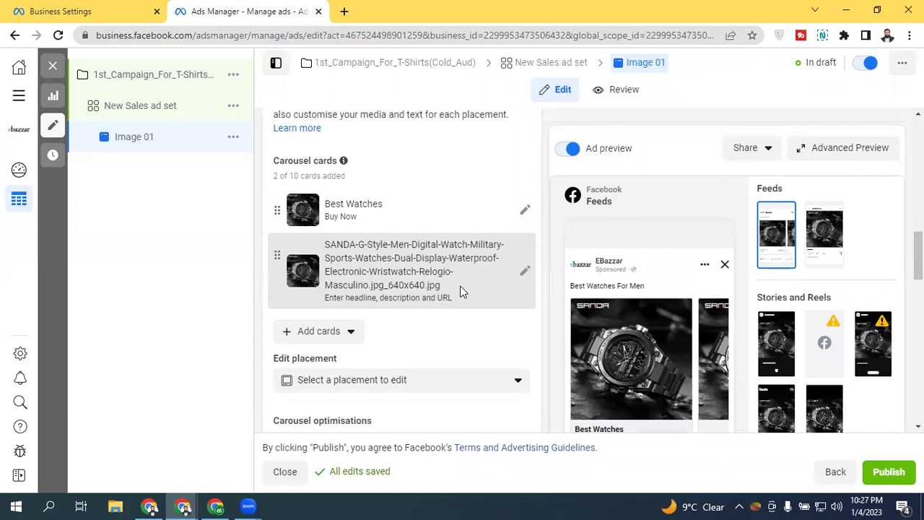
scroll(722, 368, "down", 2)
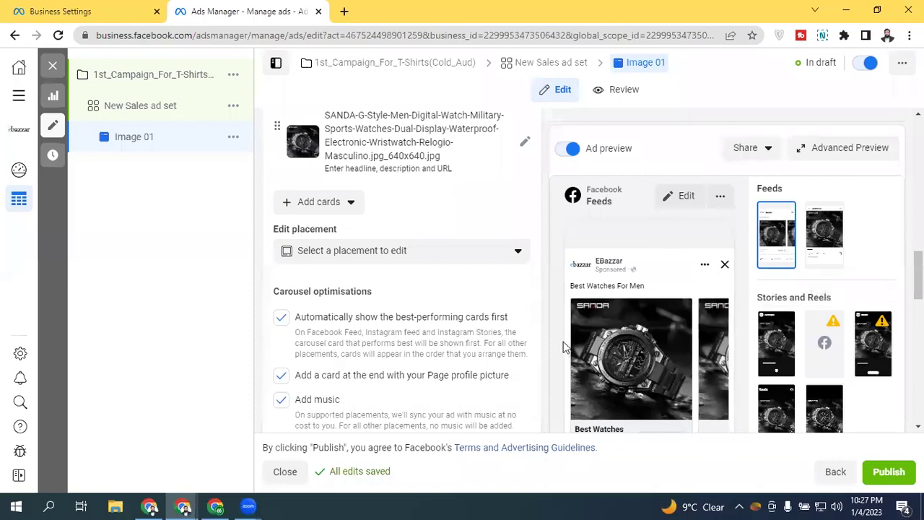
scroll(536, 275, "up", 4)
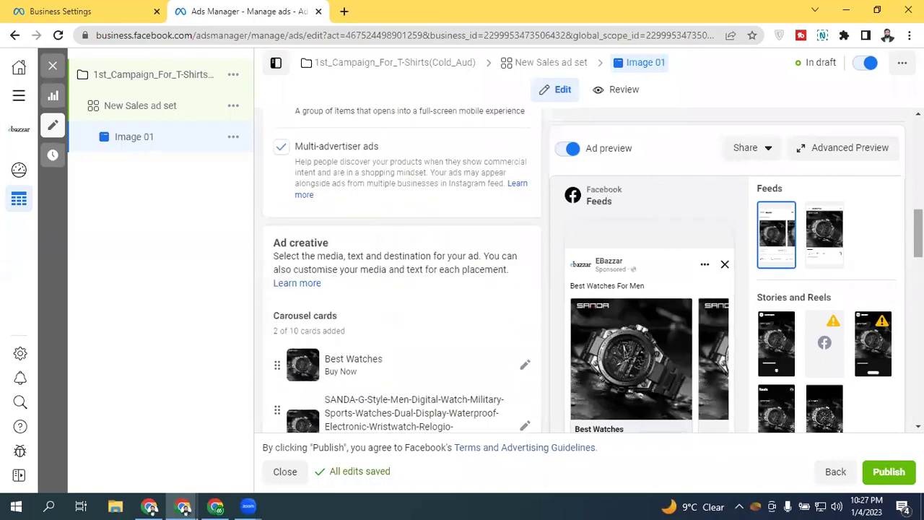
scroll(400, 274, "up", 3)
scroll(400, 274, "down", 2)
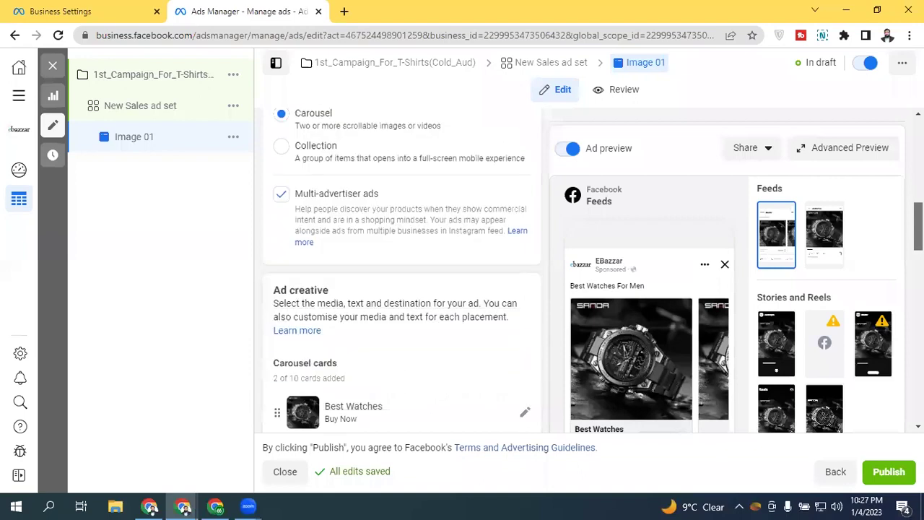
scroll(527, 214, "down", 4)
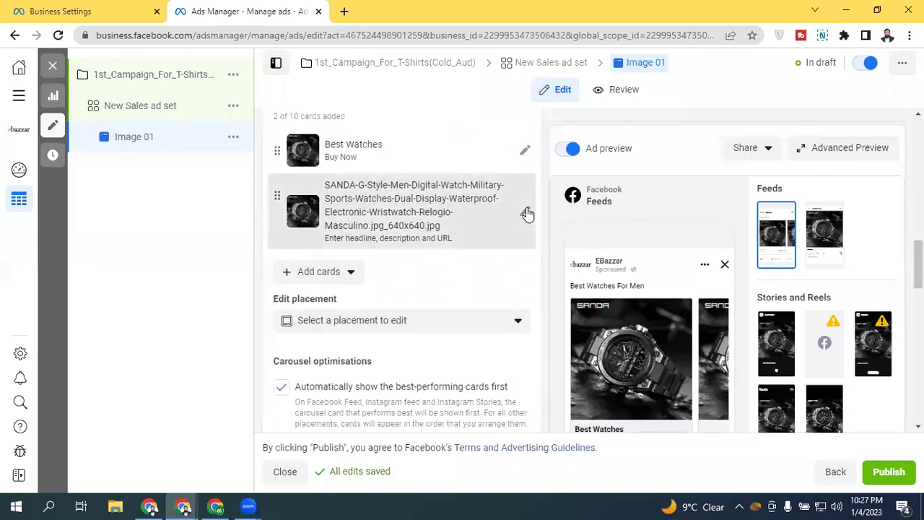
- Reopen the second carousel card, review its image, headline, description and website URL fields, and collapse it again
left_click(528, 213)
left_click(592, 198)
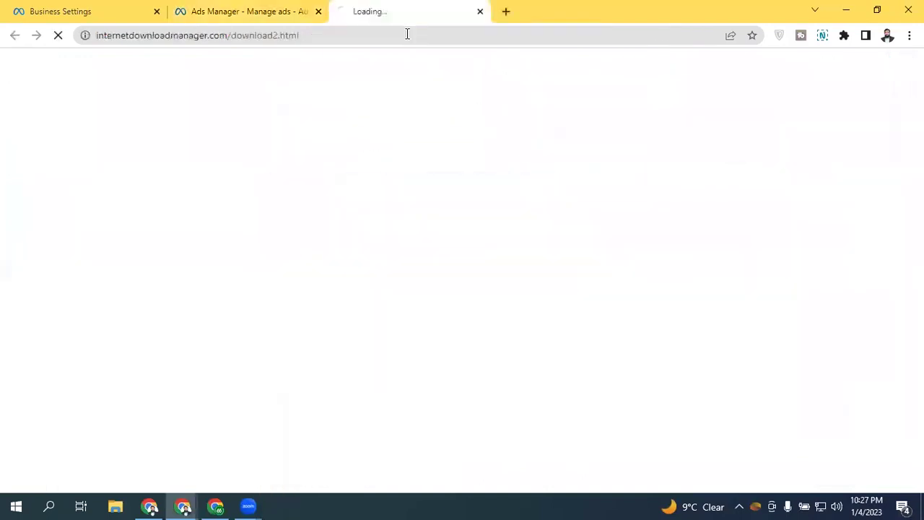
left_click(482, 12)
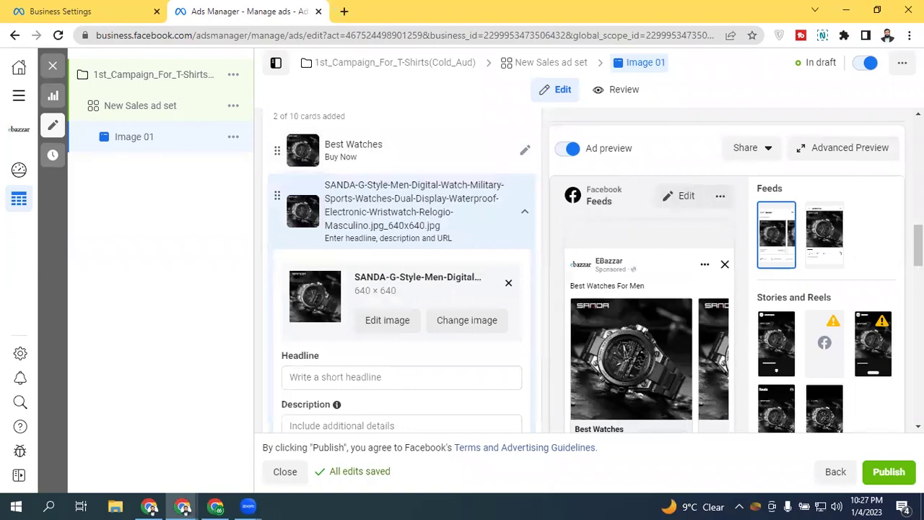
scroll(830, 404, "down", 2)
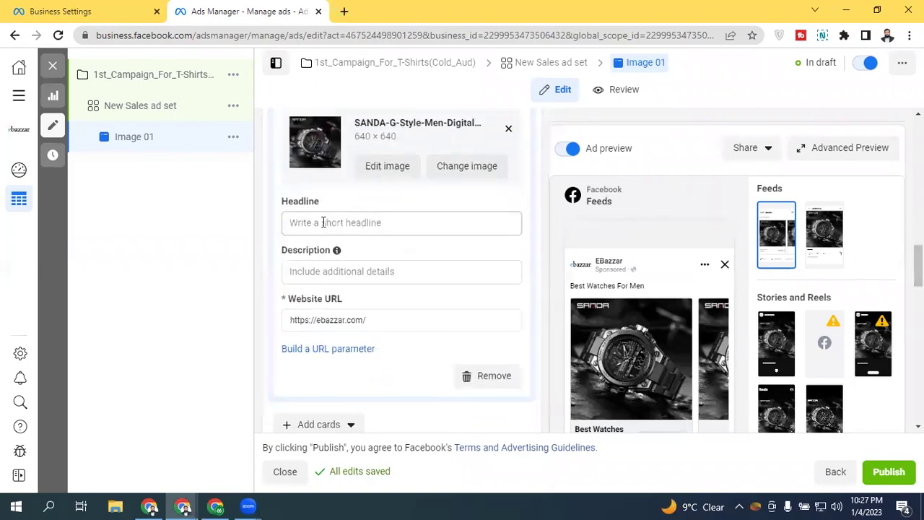
mouse_move(348, 298)
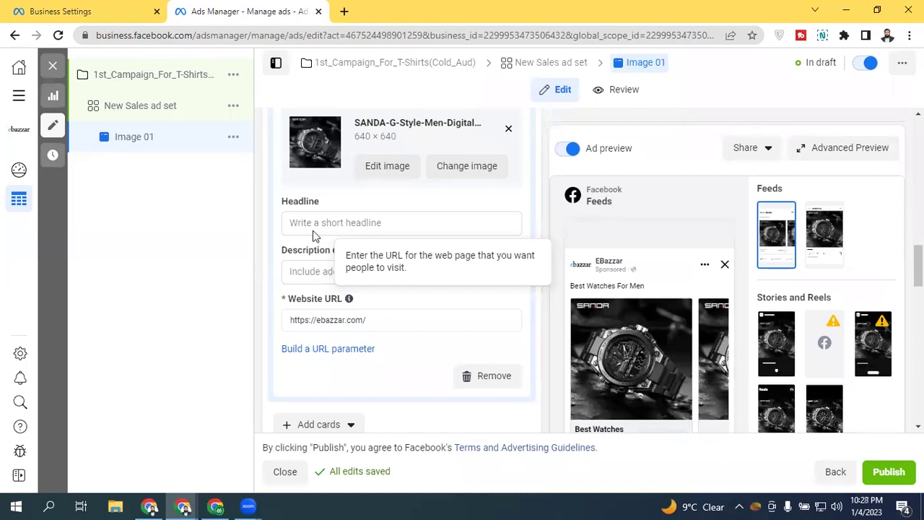
scroll(404, 289, "up", 1)
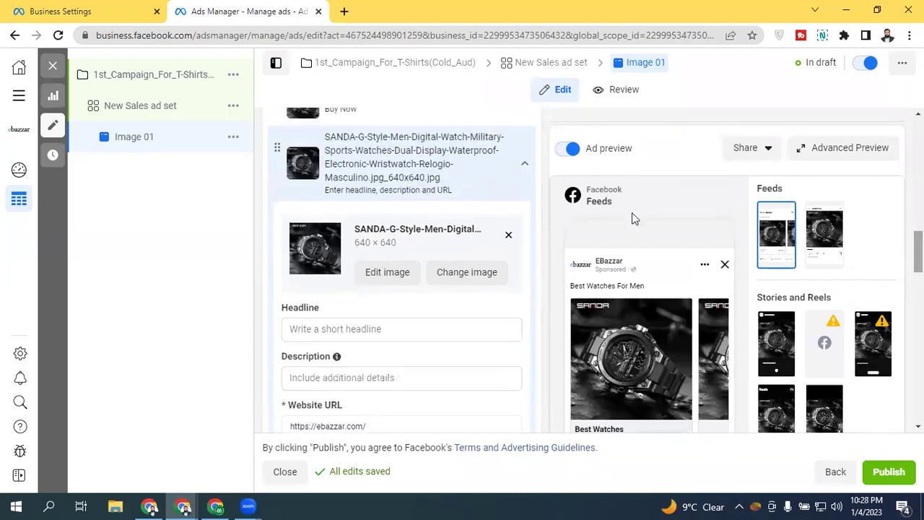
left_click(523, 163)
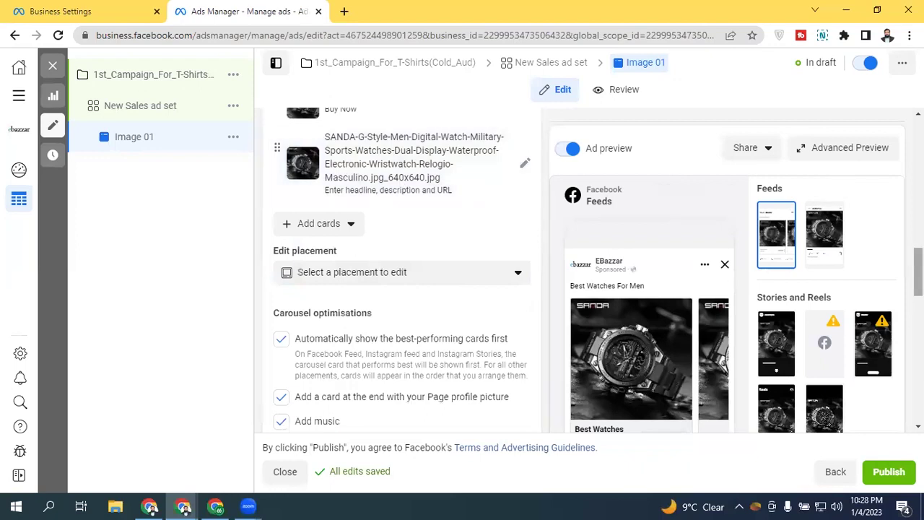
- Look over the carousel cards, the list of editable placements and the carousel optimisation options
scroll(376, 217, "down", 4)
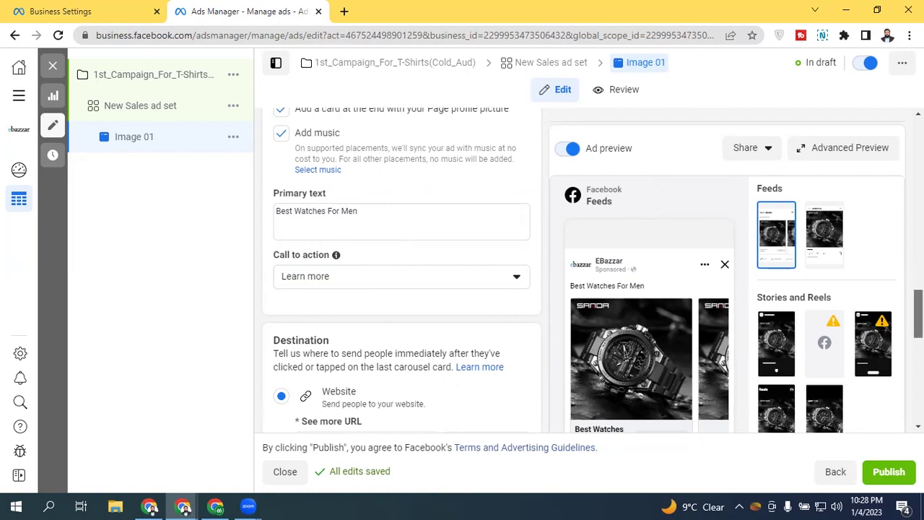
scroll(401, 267, "up", 5)
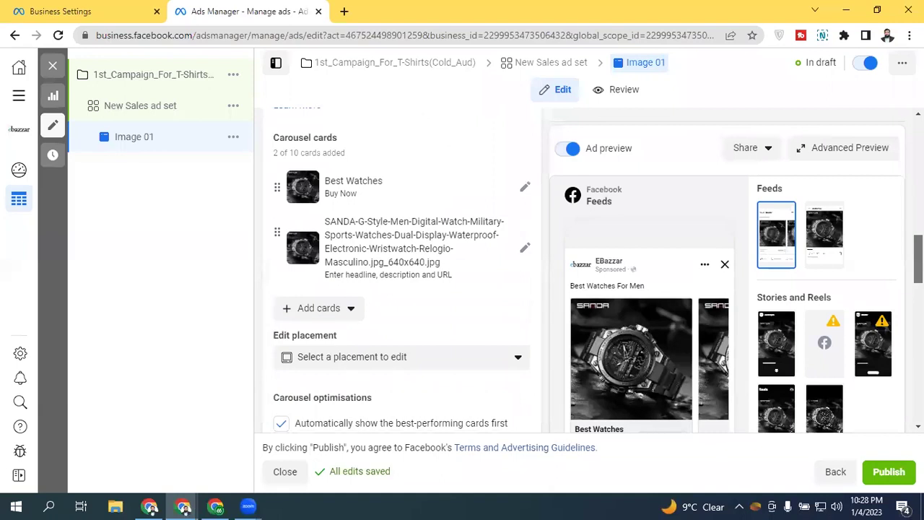
scroll(412, 231, "down", 1)
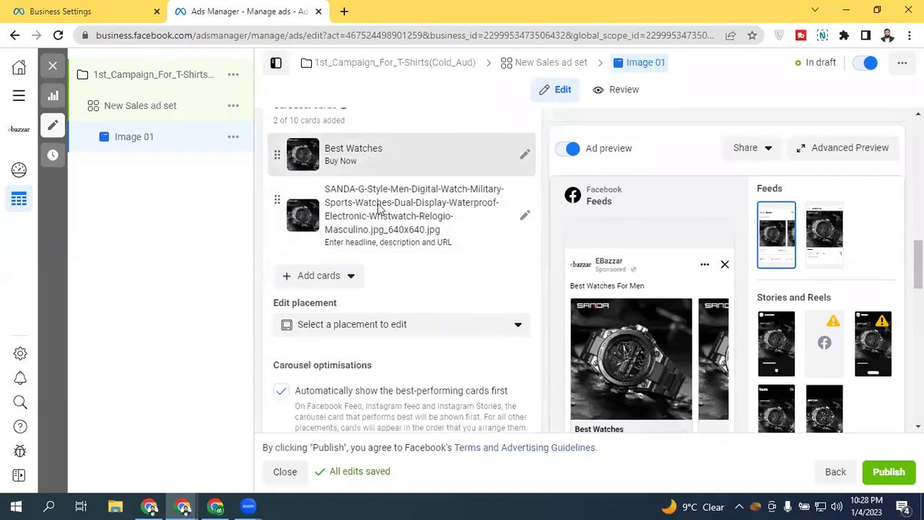
scroll(379, 206, "down", 2)
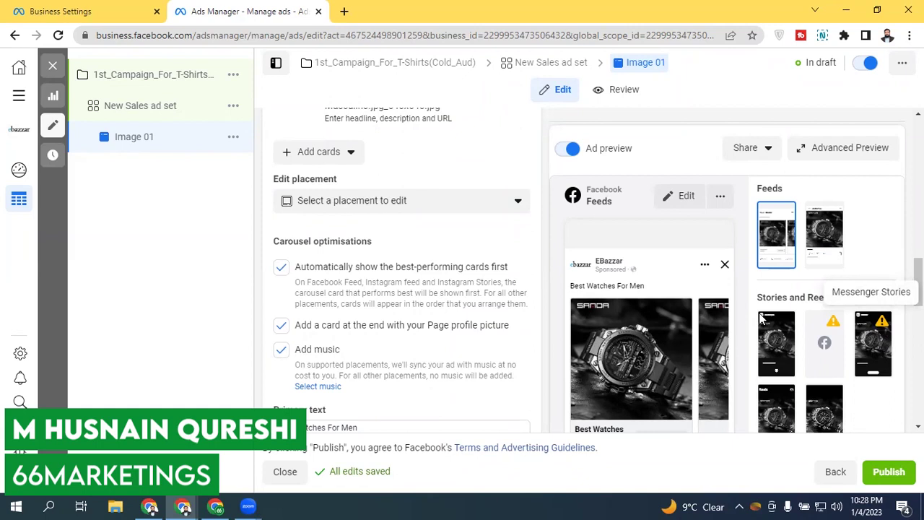
left_click(361, 203)
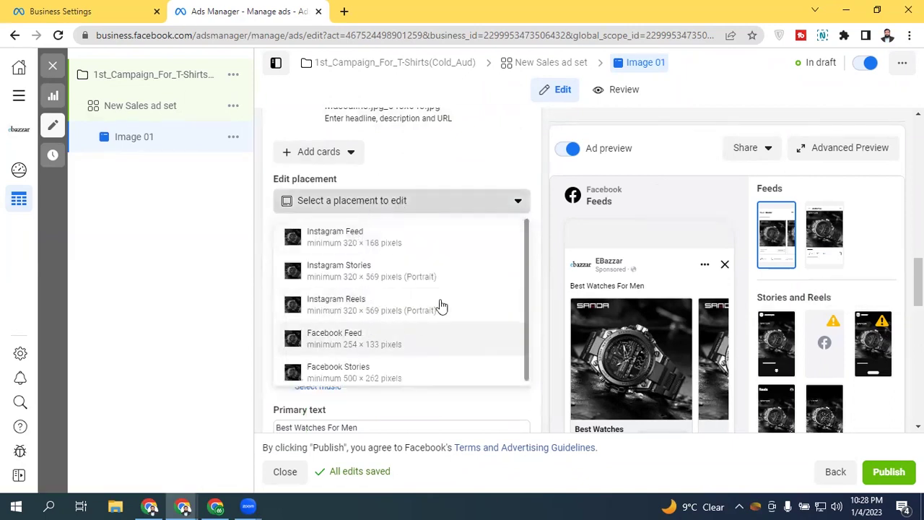
scroll(520, 283, "down", 1)
left_click(226, 194)
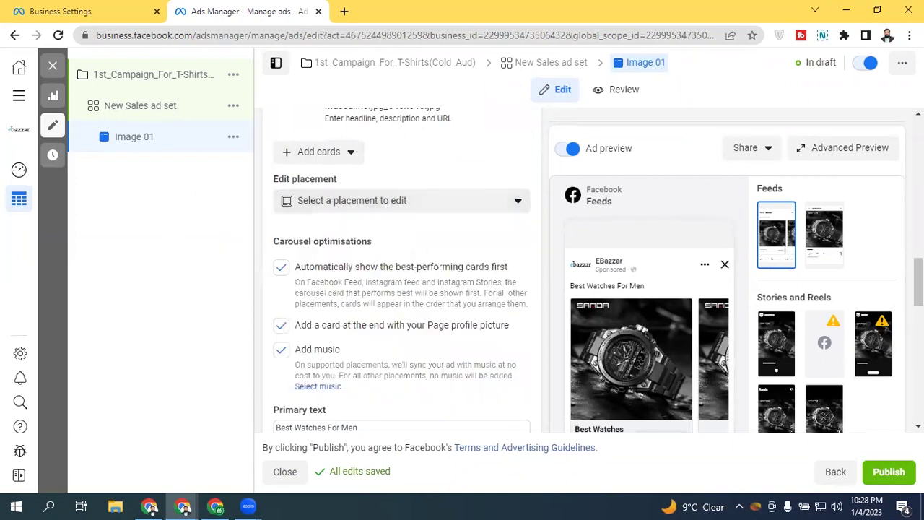
scroll(284, 185, "down", 1)
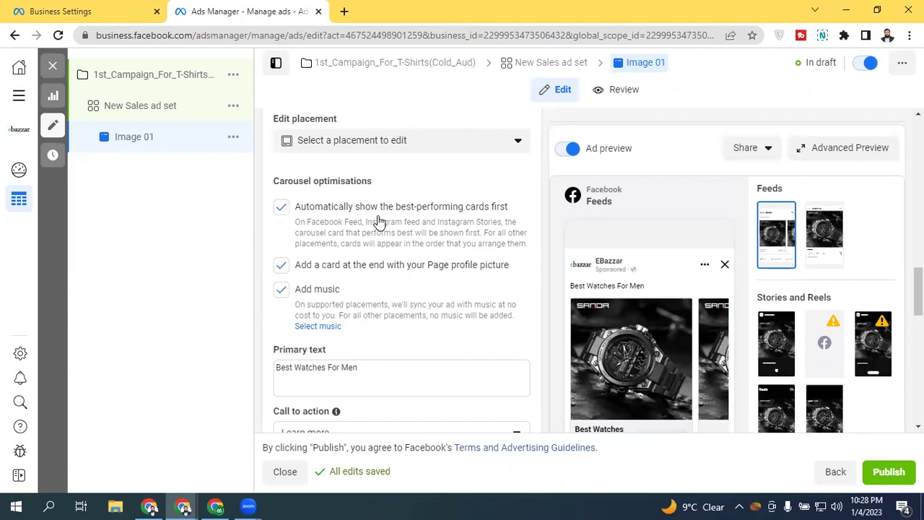
- Try toggling the automatic showing of best-performing carousel cards first, ending with it off
left_click(288, 209)
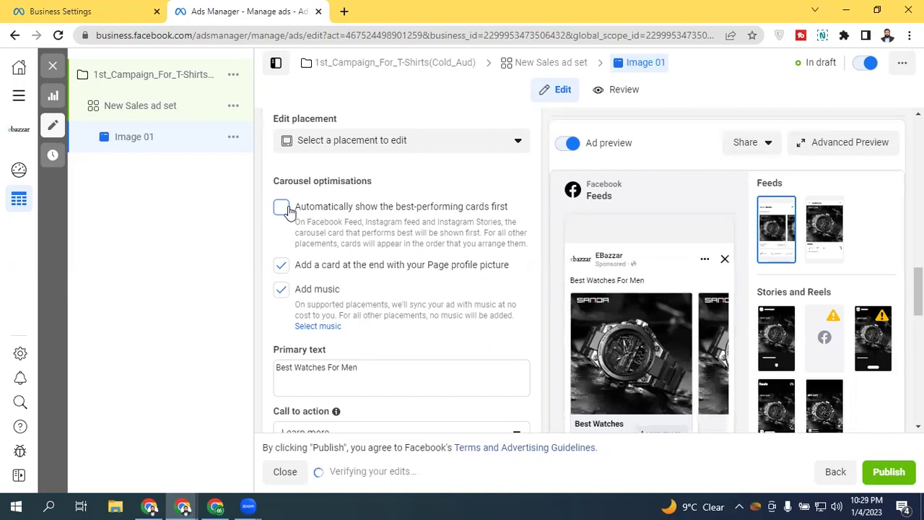
left_click(285, 209)
scroll(402, 274, "up", 4)
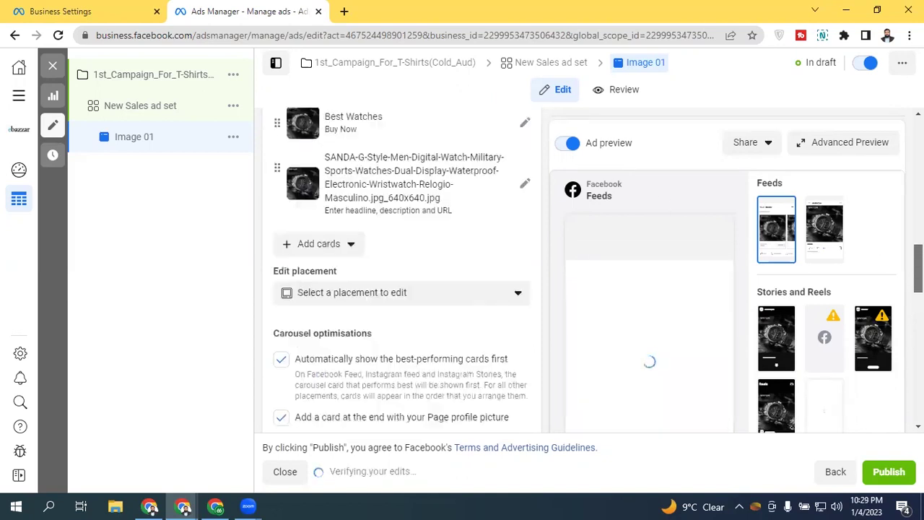
scroll(386, 275, "down", 1)
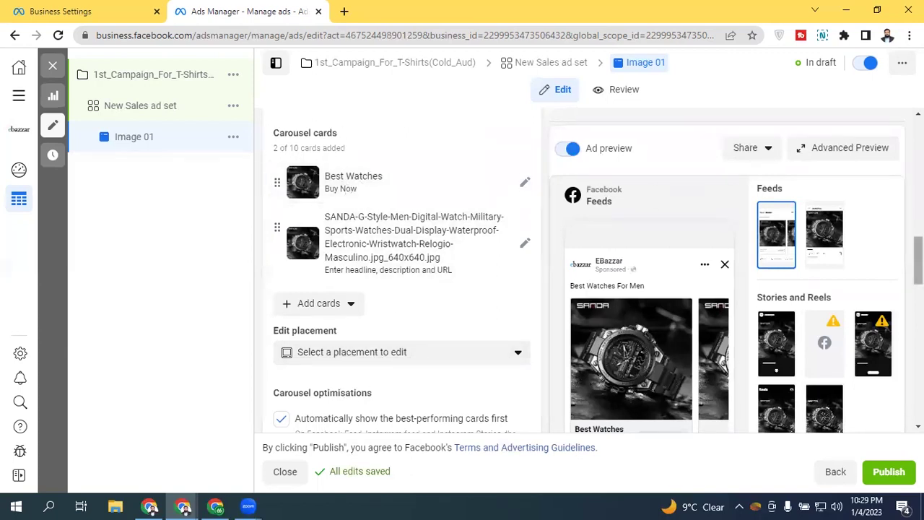
scroll(270, 298, "down", 2)
left_click(282, 272)
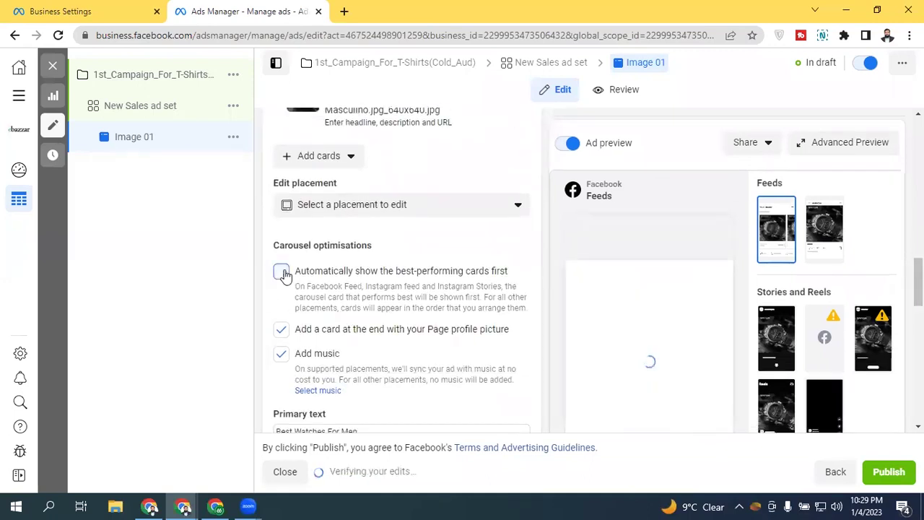
scroll(464, 298, "down", 1)
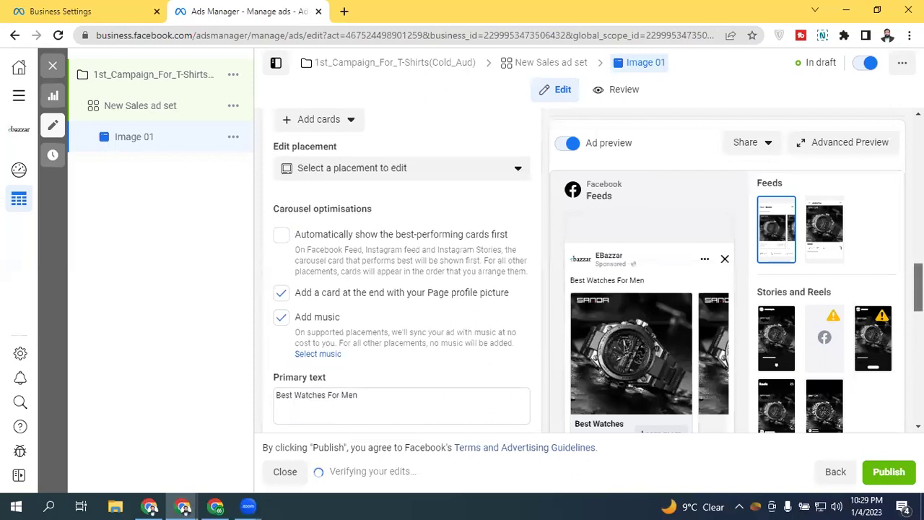
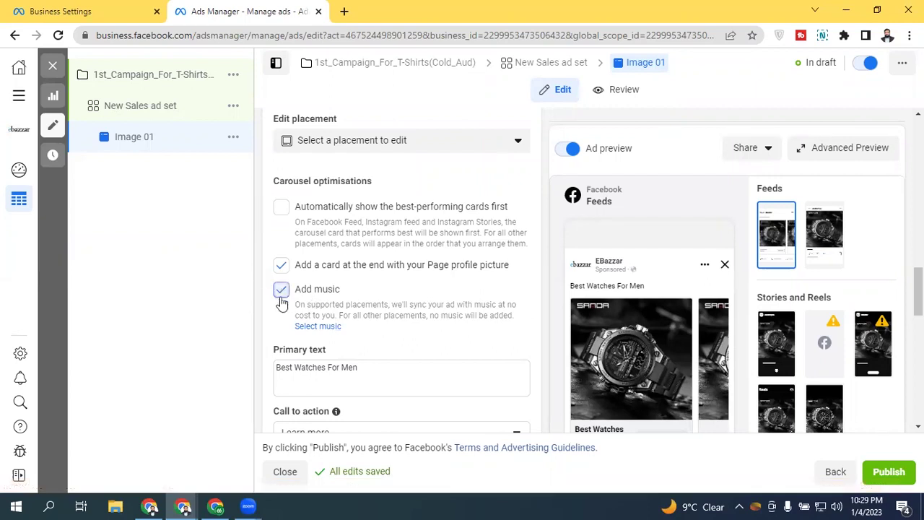
- Turn off added music for the carousel and turn on automatically showing the best-performing cards first
left_click(281, 294)
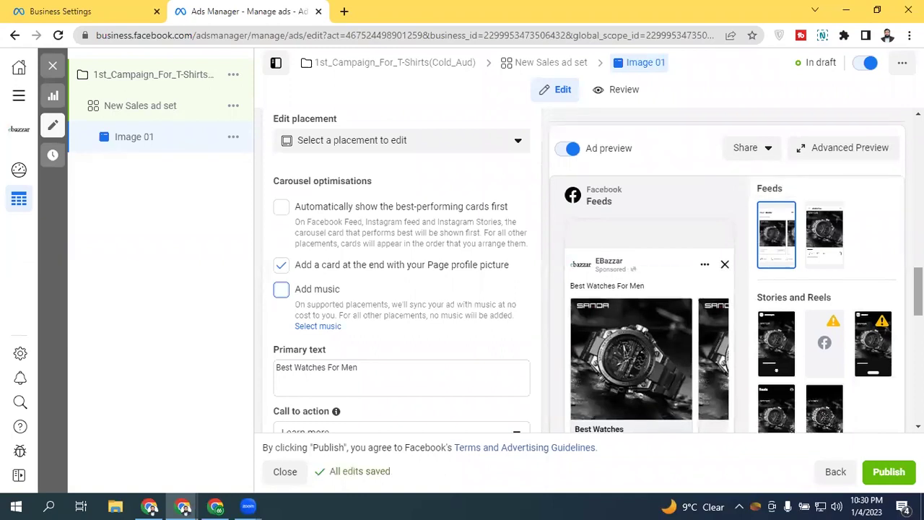
scroll(401, 274, "up", 1)
scroll(402, 275, "up", 1)
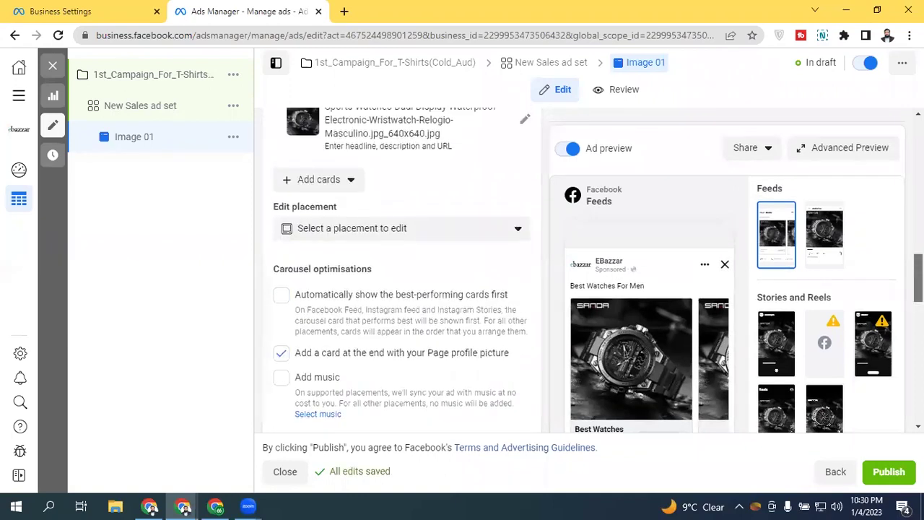
scroll(401, 274, "up", 1)
scroll(402, 274, "down", 3)
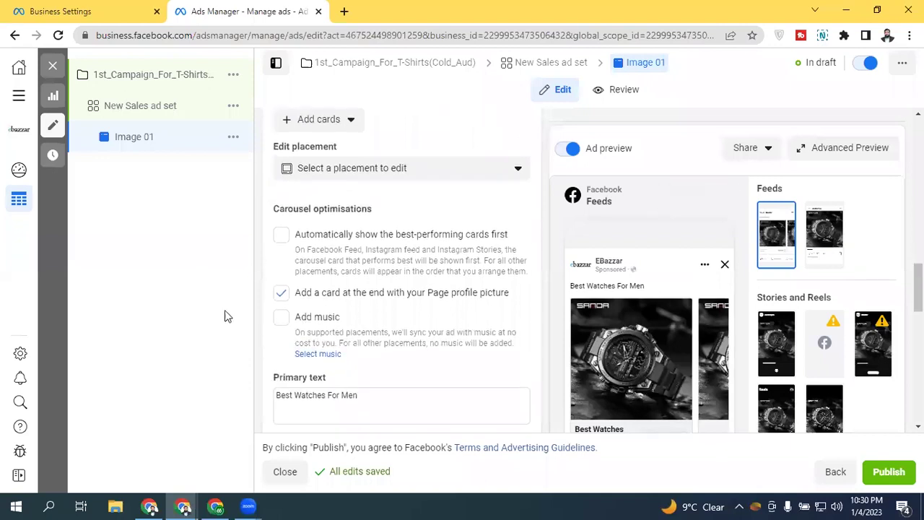
left_click(282, 237)
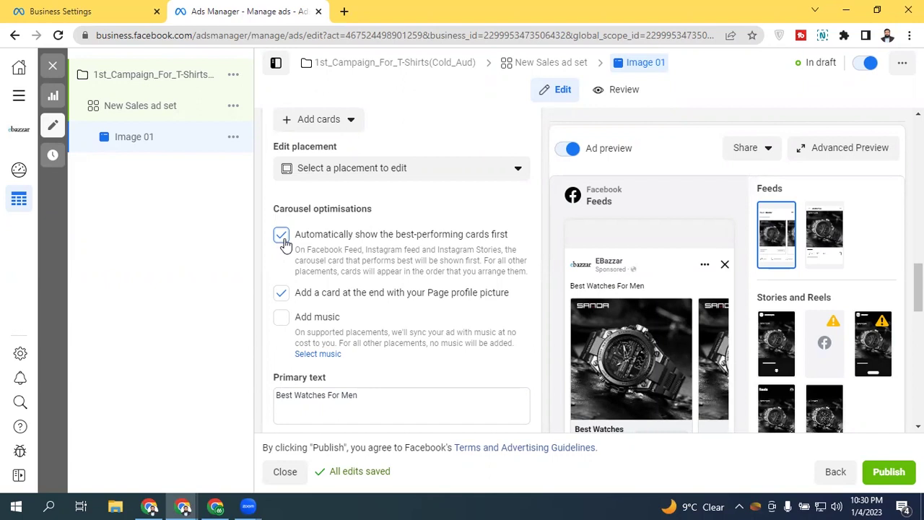
- Change the ad's format to Collection
scroll(285, 245, "down", 3)
scroll(402, 270, "down", 1)
scroll(402, 270, "up", 7)
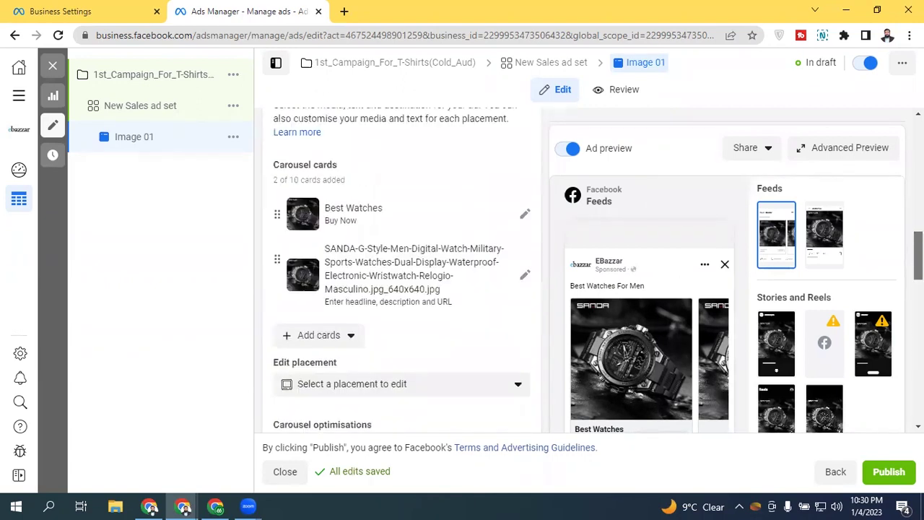
scroll(402, 270, "up", 4)
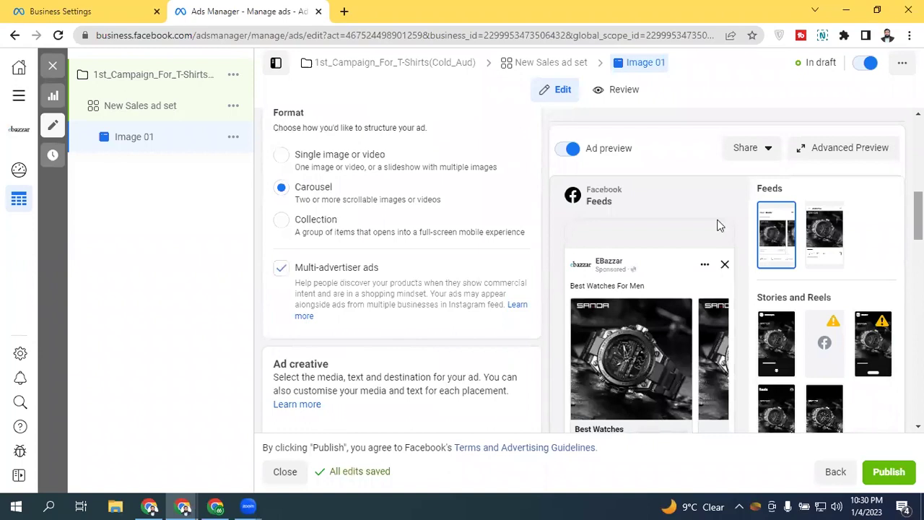
left_click(307, 226)
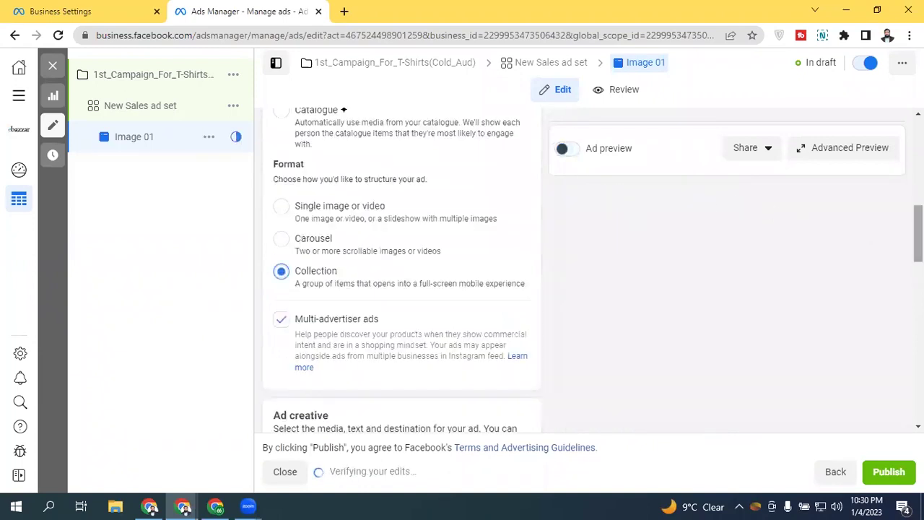
- Examine the collection ad's destination section, including its Instant Experience requirements and placement support
scroll(401, 289, "down", 5)
scroll(401, 289, "down", 2)
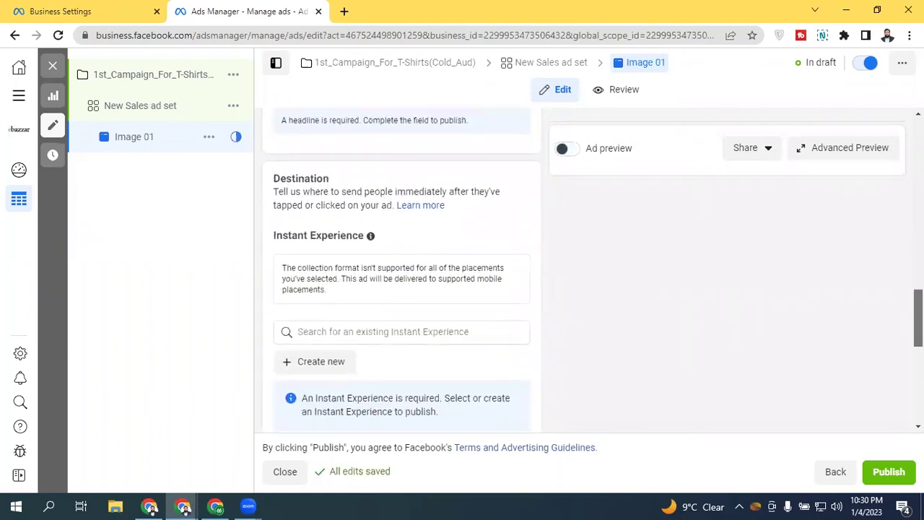
scroll(401, 289, "down", 1)
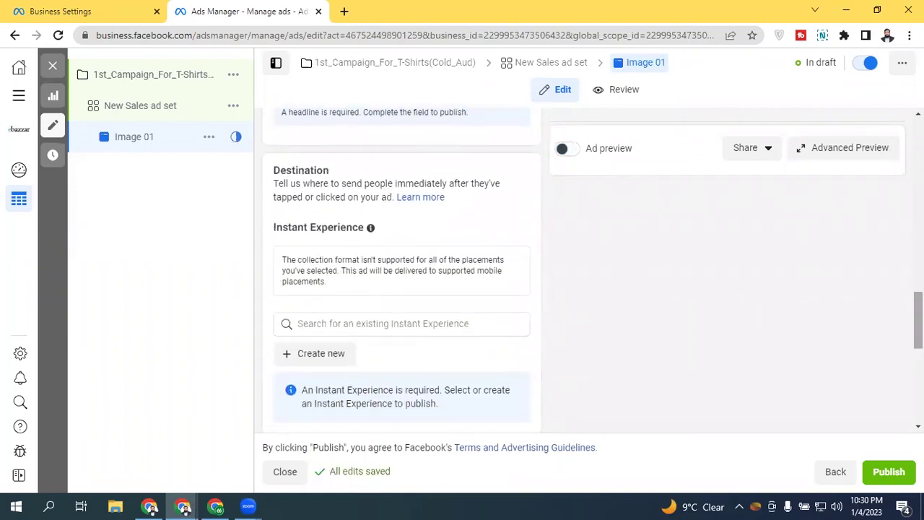
scroll(401, 288, "down", 2)
scroll(861, 298, "up", 1)
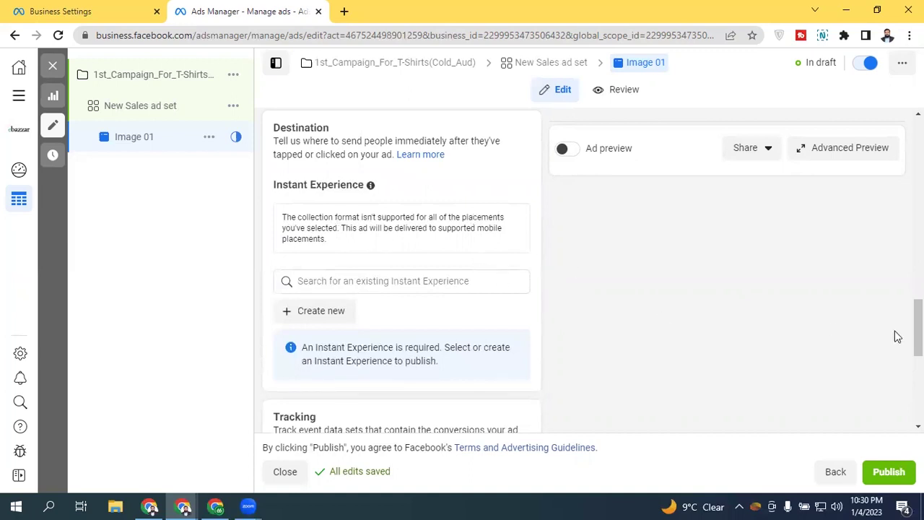
mouse_move(917, 329)
left_mouse_down()
mouse_move(917, 363)
mouse_move(917, 319)
left_mouse_up()
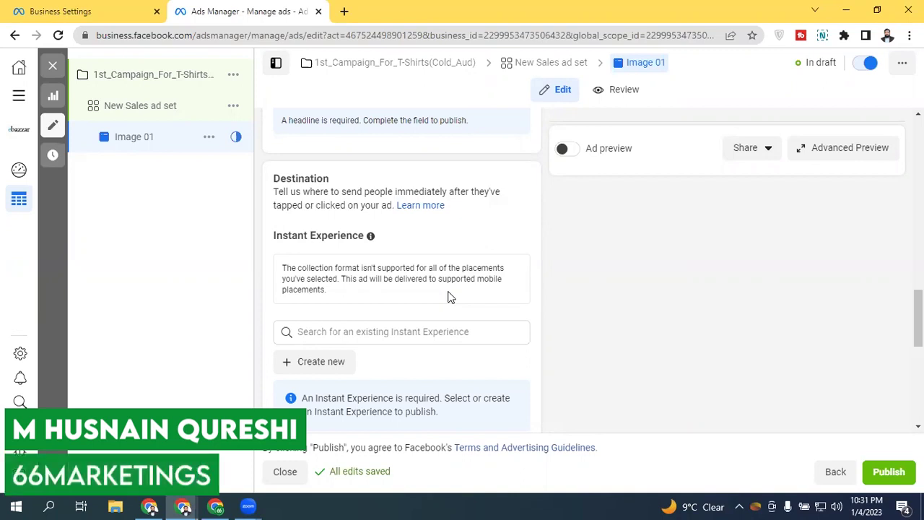
scroll(337, 209, "down", 1)
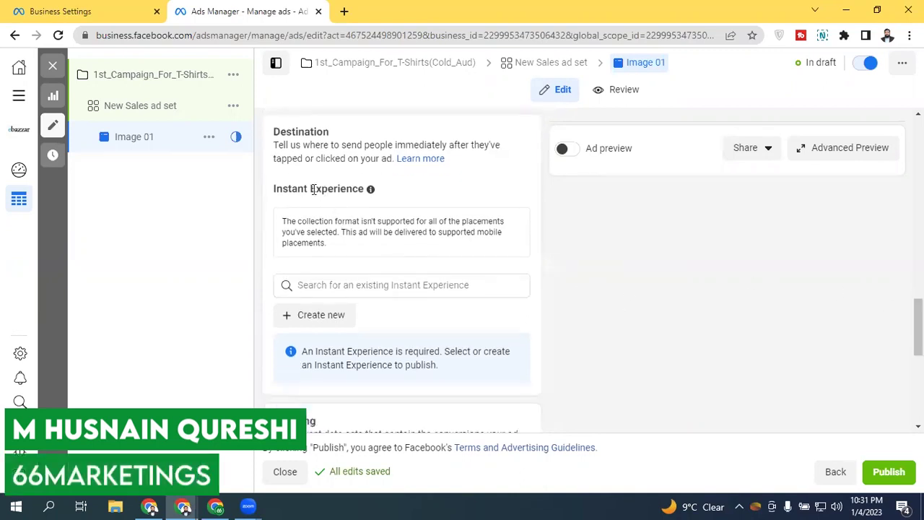
- Start a new Instant Experience from the Storefront template and look over its catalogue and product set settings
left_click(336, 317)
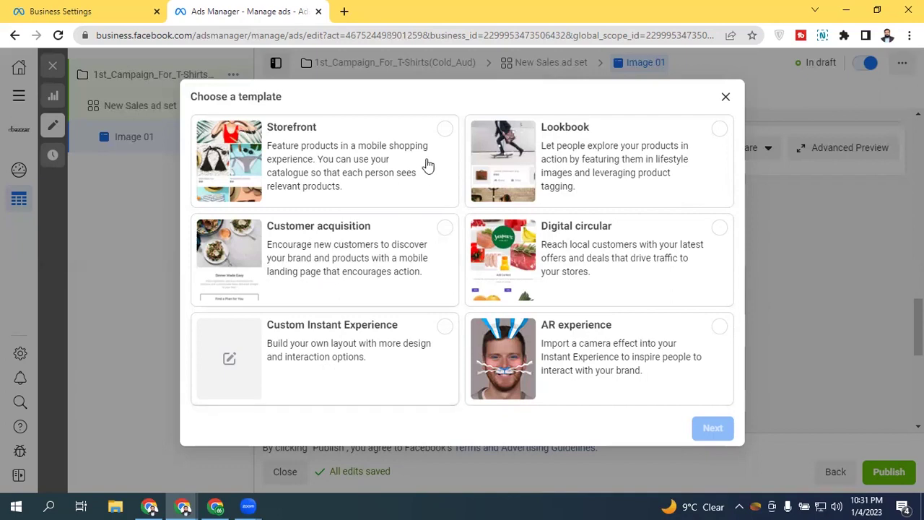
left_click(443, 130)
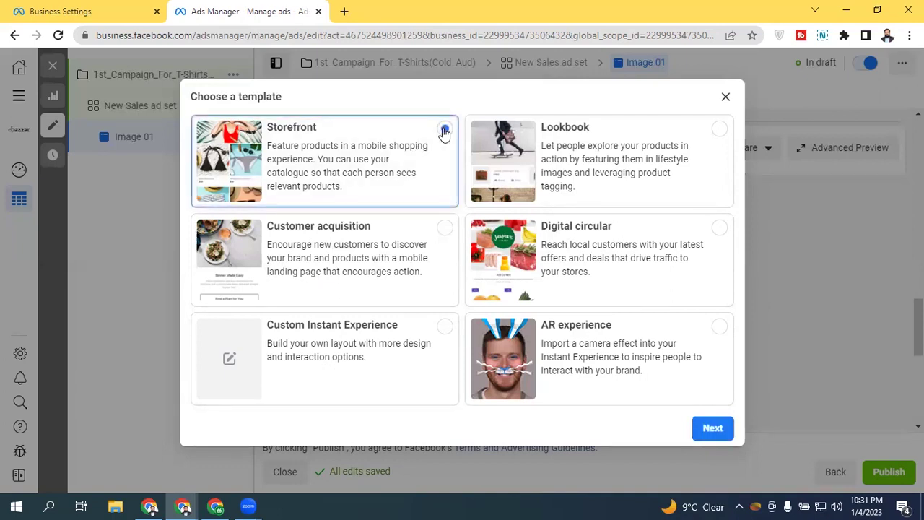
left_click(711, 429)
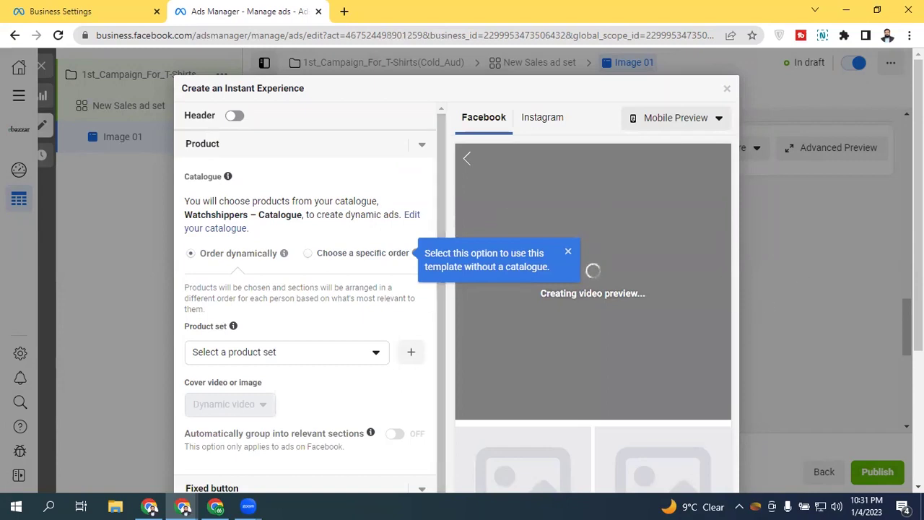
scroll(445, 199, "down", 3)
scroll(445, 216, "up", 3)
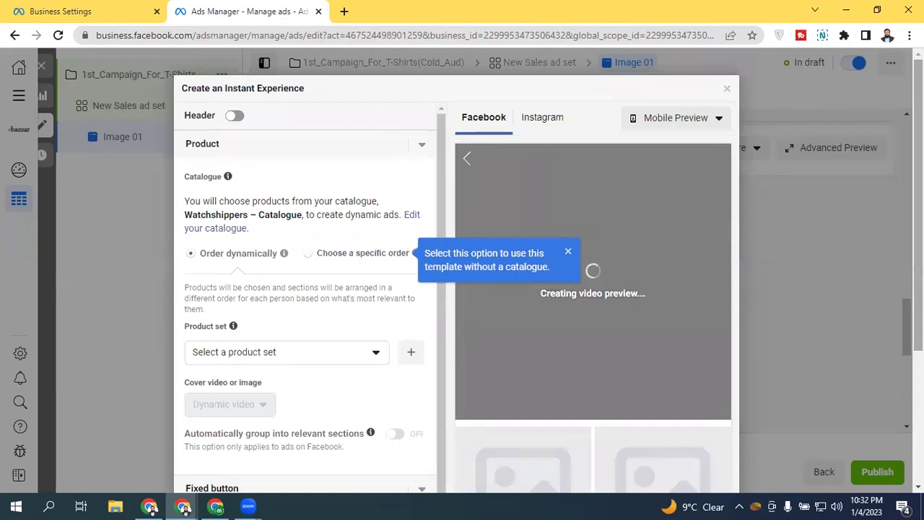
- Turn on the storefront Instant Experience header, try its logo option, and set it back to the text title
left_click(568, 252)
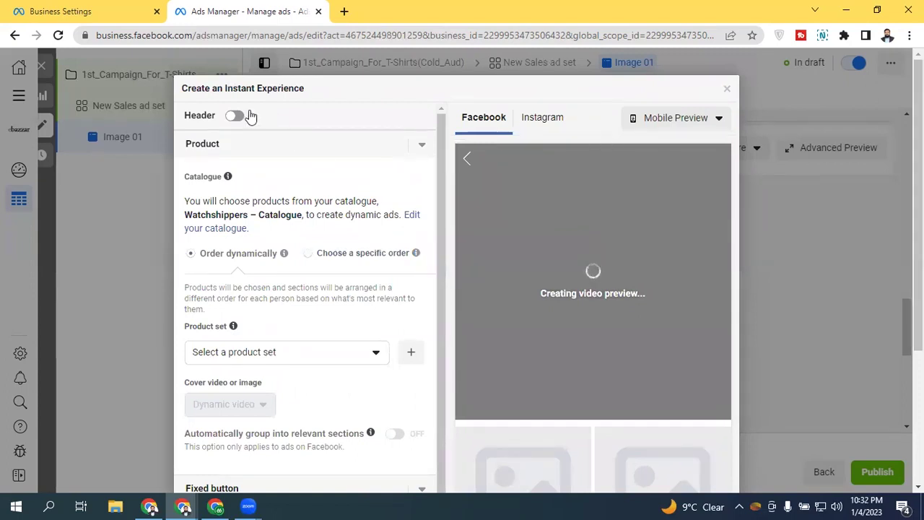
left_click(235, 117)
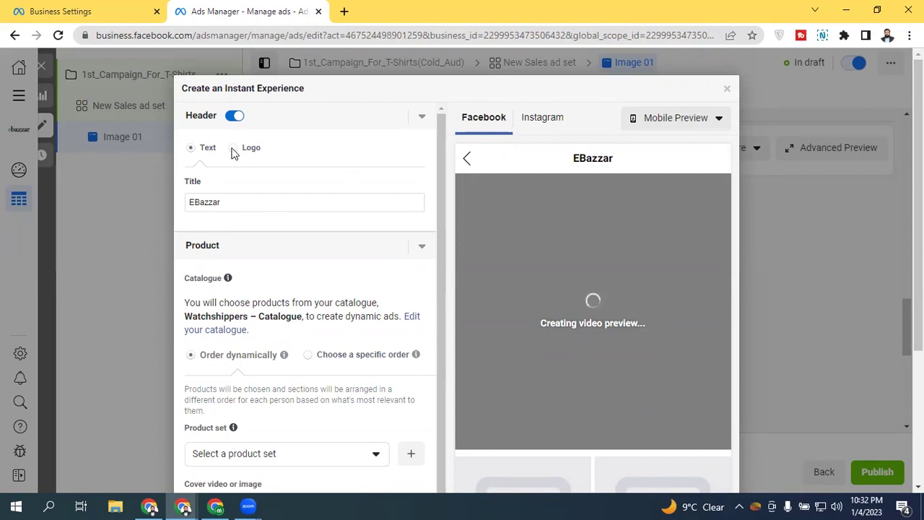
left_click(233, 148)
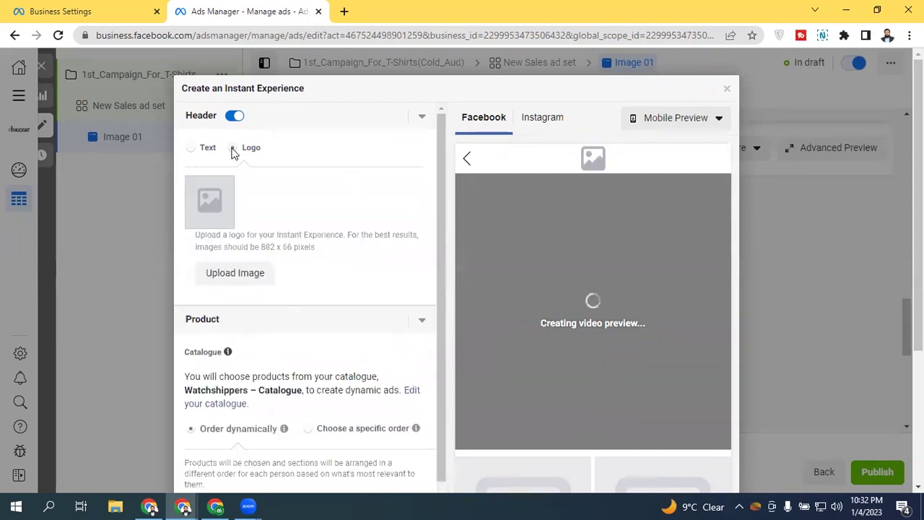
left_click(191, 149)
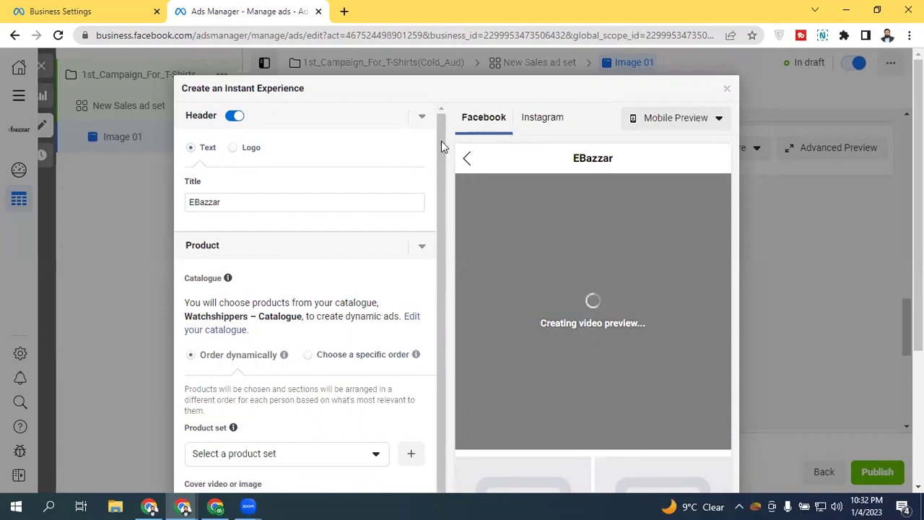
- Check the recommended image size for a logo header and return the header to its text title
scroll(256, 157, "down", 1)
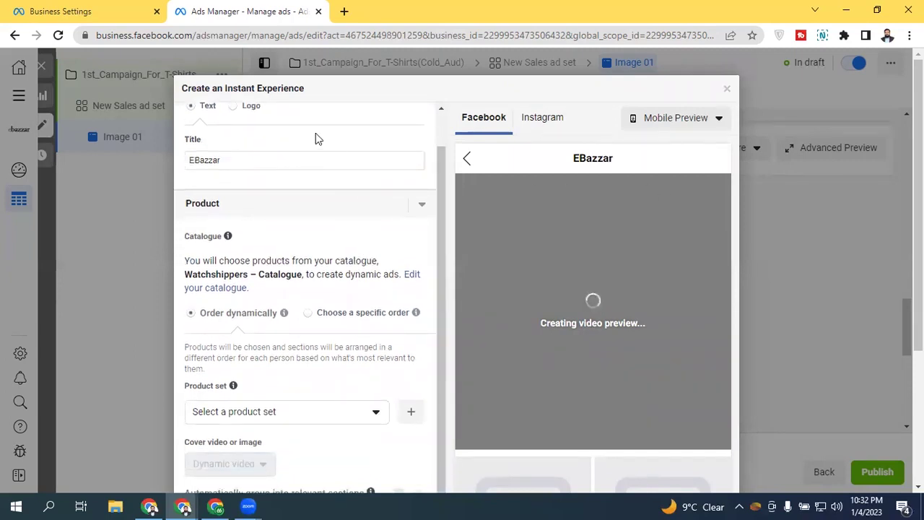
left_click(233, 106)
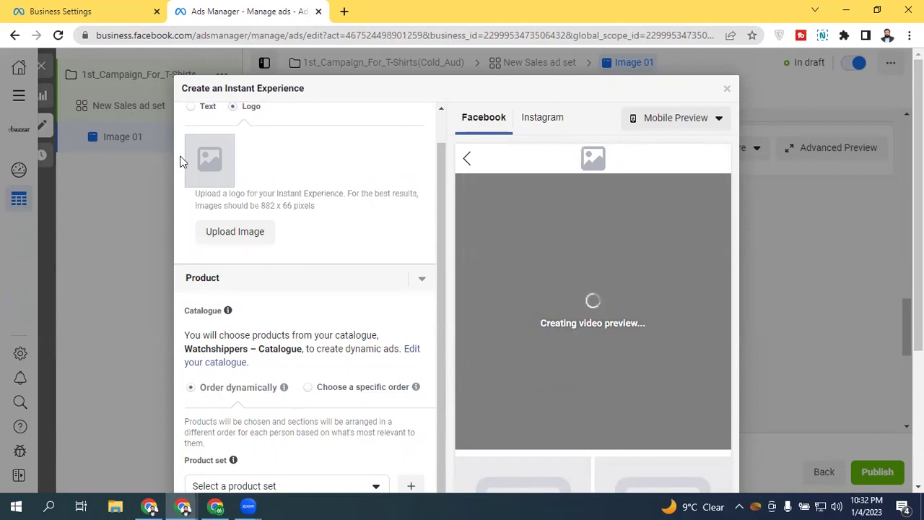
left_click_drag(261, 206, 295, 216)
left_click(268, 207)
left_click(196, 109)
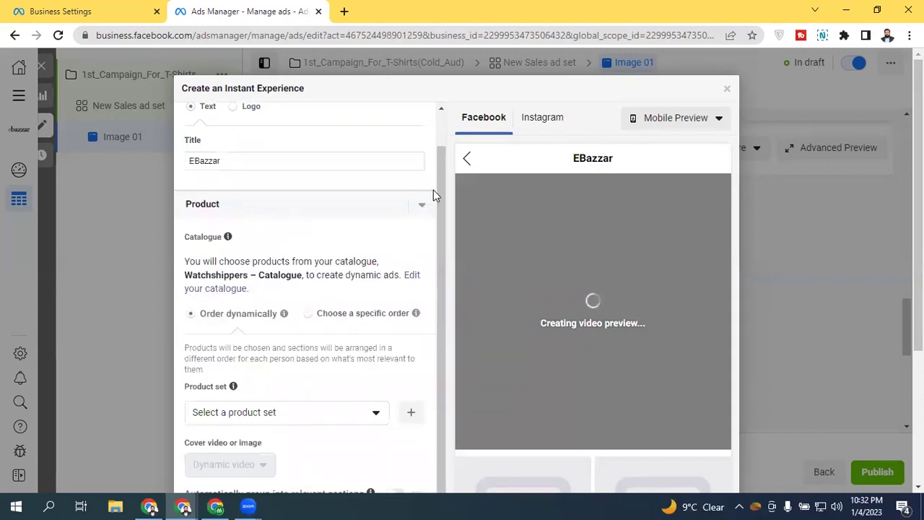
- Select All products as the storefront's product set, keeping the products ordered dynamically
scroll(438, 216, "down", 1)
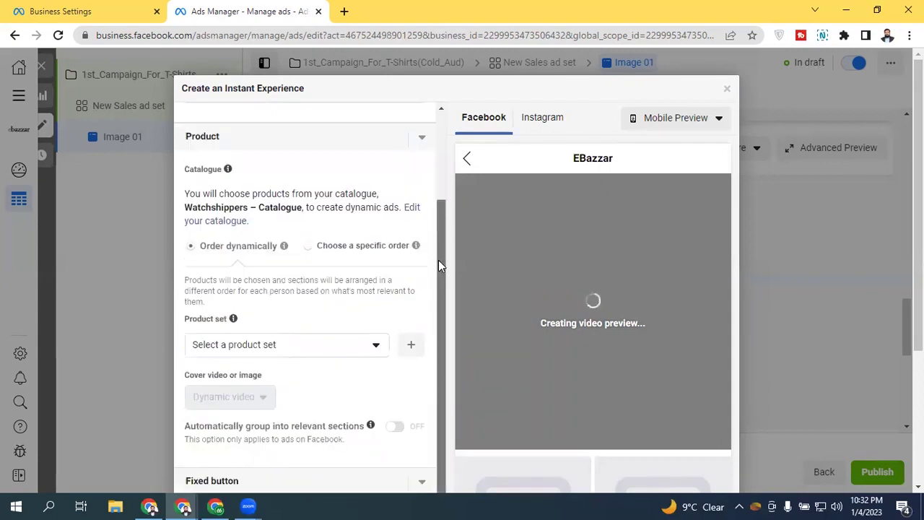
scroll(239, 269, "down", 1)
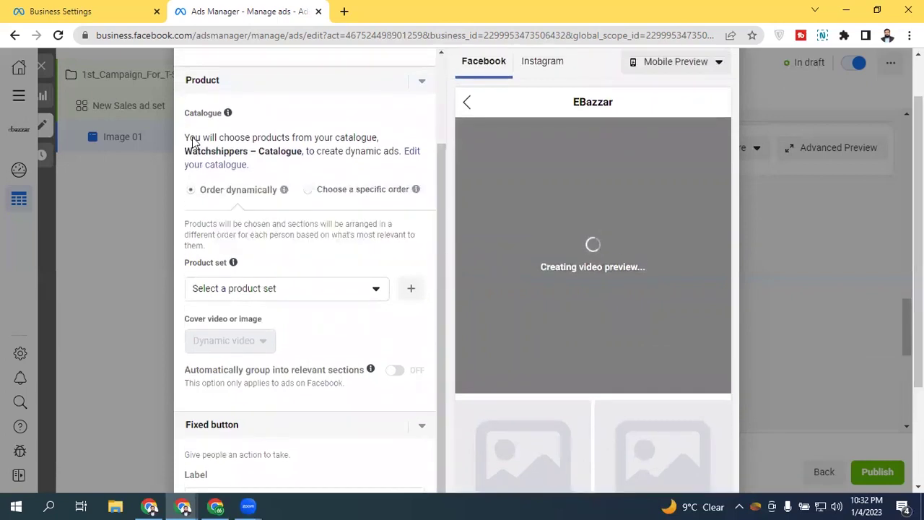
left_click(301, 292)
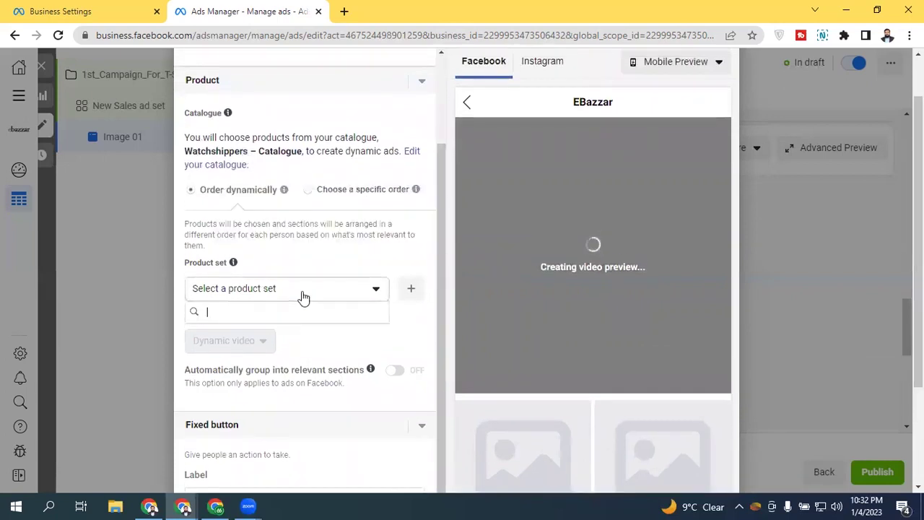
mouse_move(264, 340)
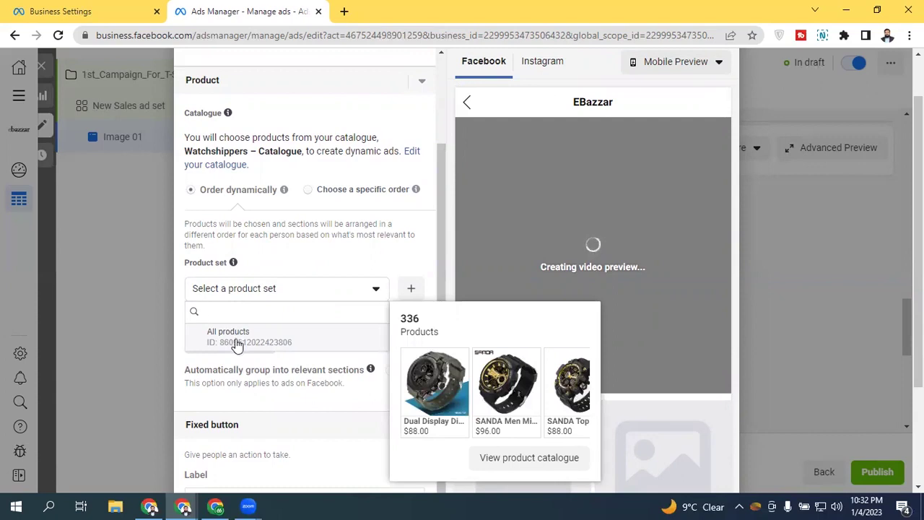
left_click(237, 345)
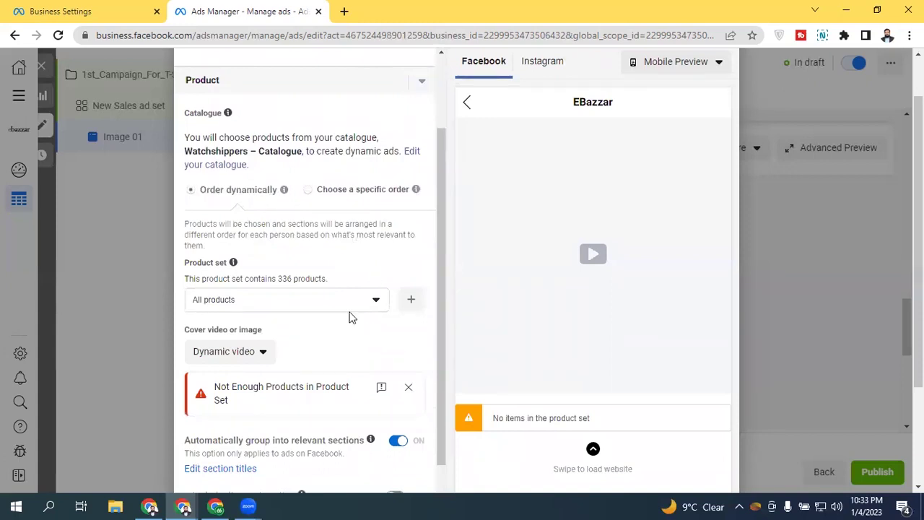
- Review the available product sets and dismiss the error notice under the cover setting
scroll(437, 215, "down", 2)
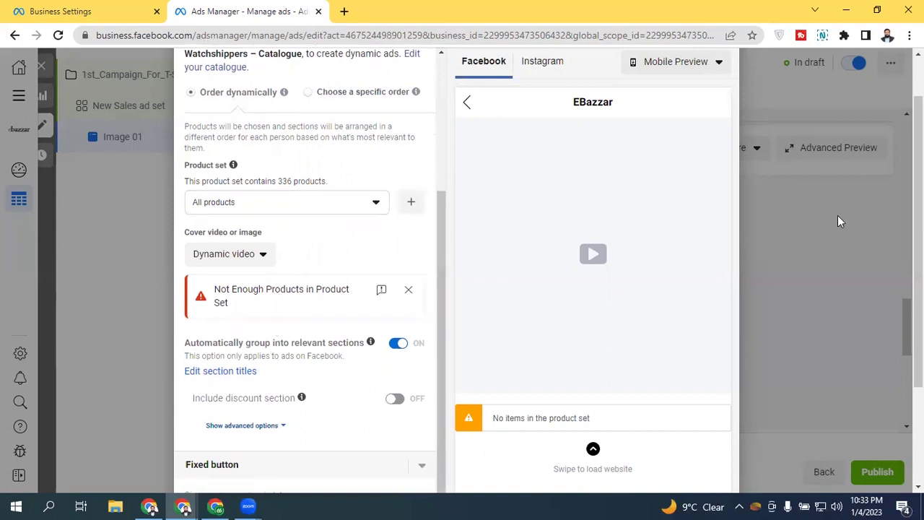
scroll(837, 217, "down", 2)
scroll(837, 217, "up", 3)
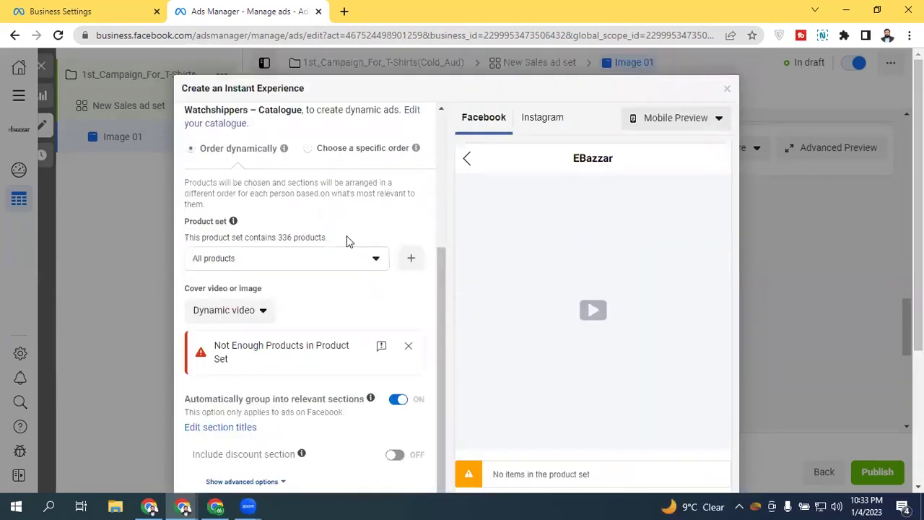
left_click(278, 268)
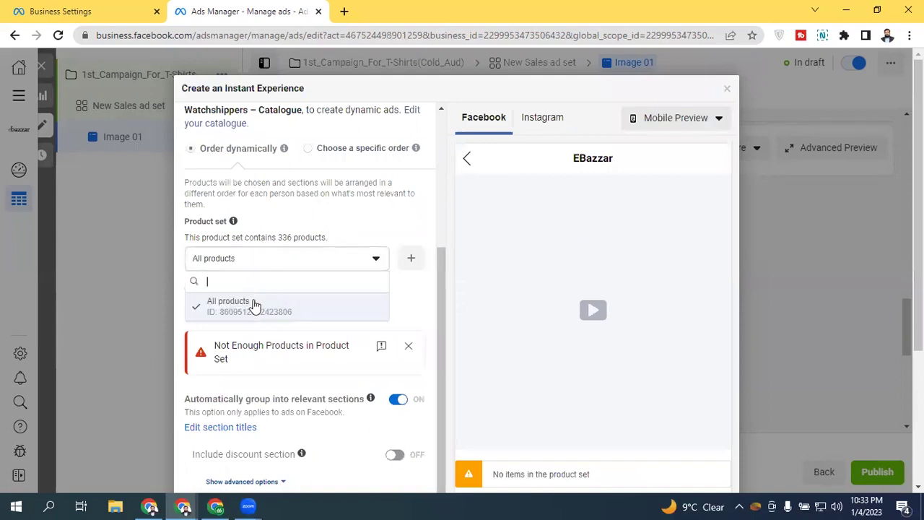
left_click(376, 258)
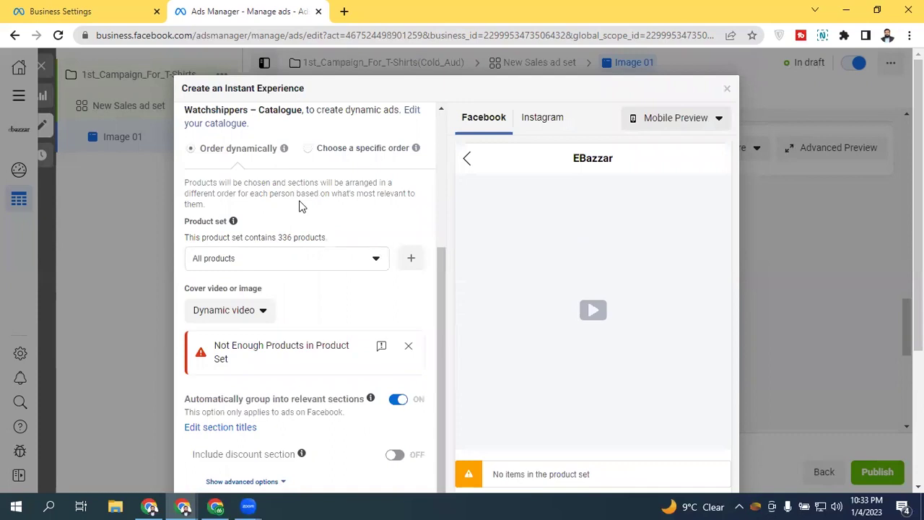
left_click(409, 347)
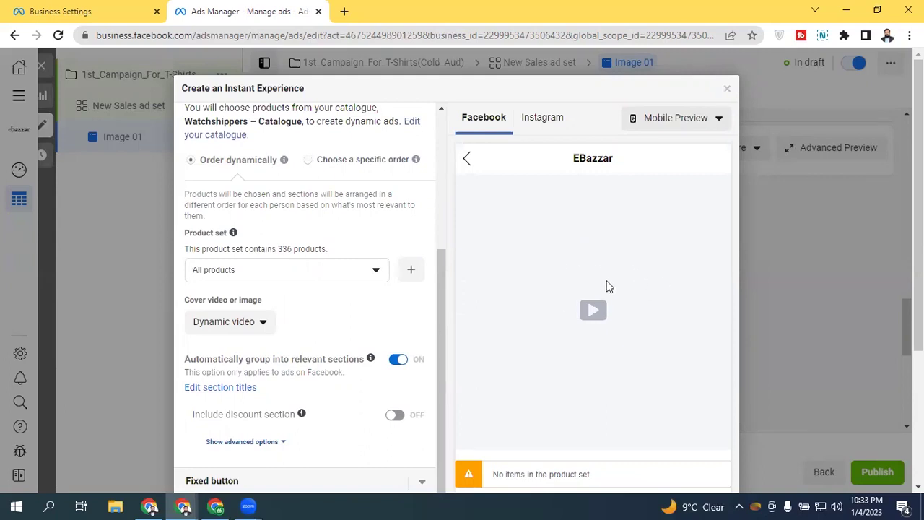
- Change the storefront cover from dynamic video to Image and use the SANDA watch picture from the account images
left_click(263, 323)
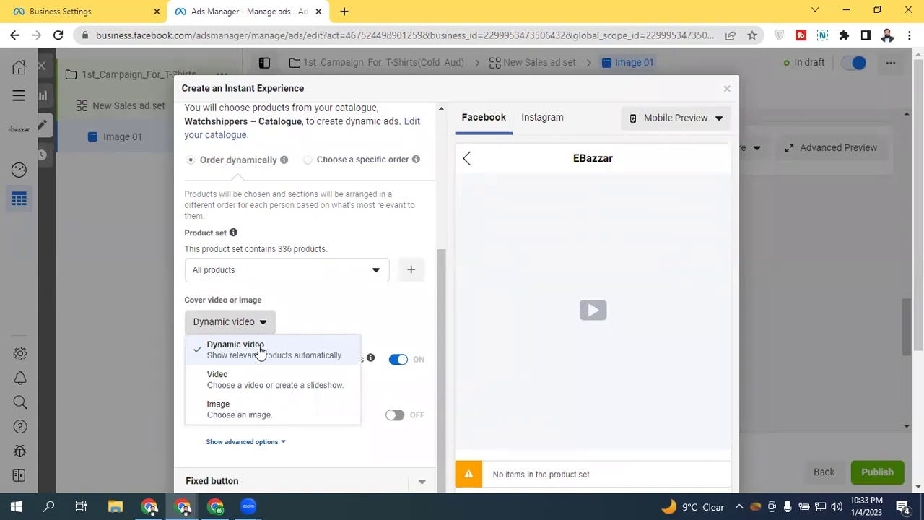
left_click(274, 409)
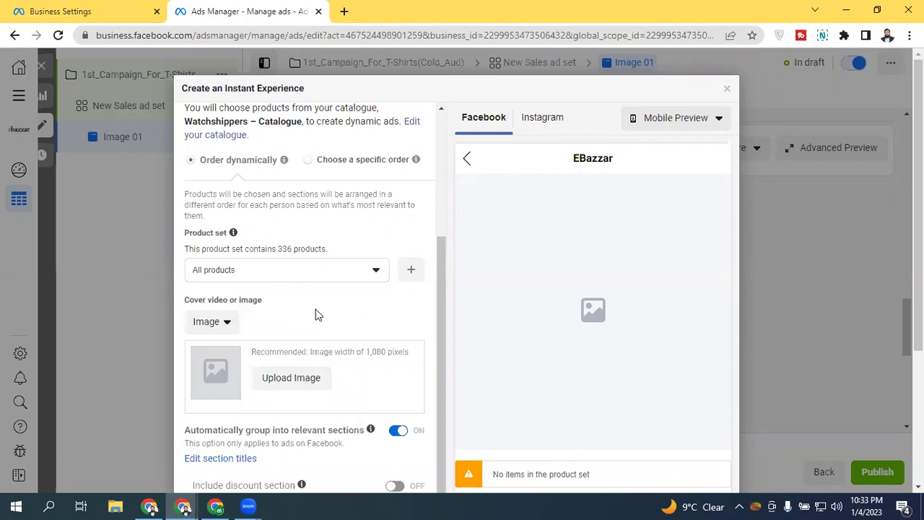
left_click(227, 322)
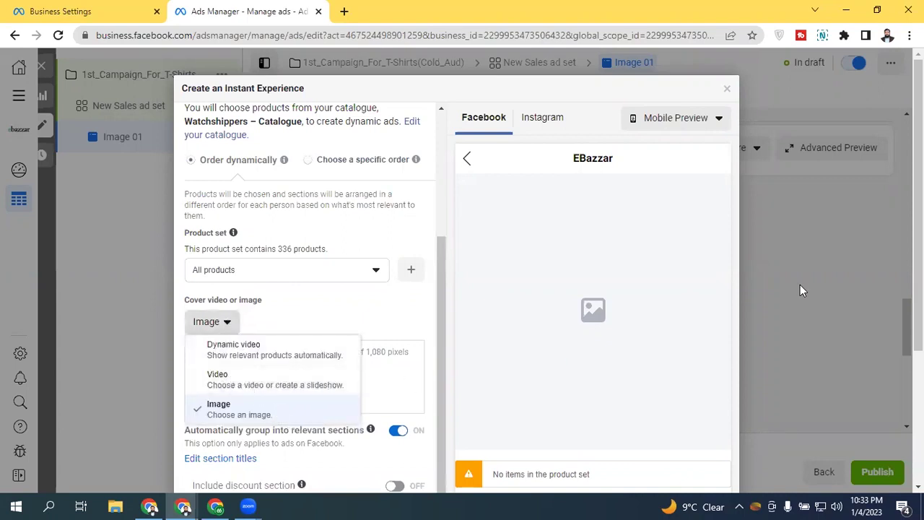
left_click(276, 413)
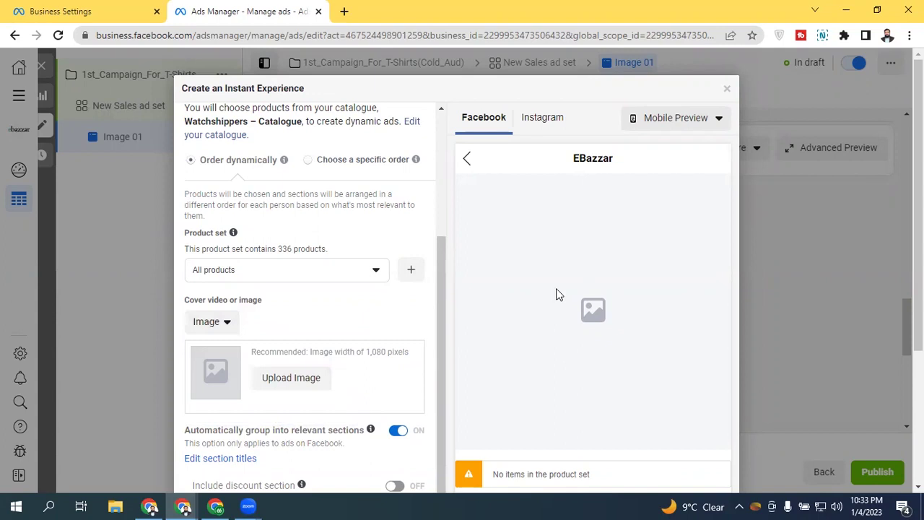
left_click(297, 377)
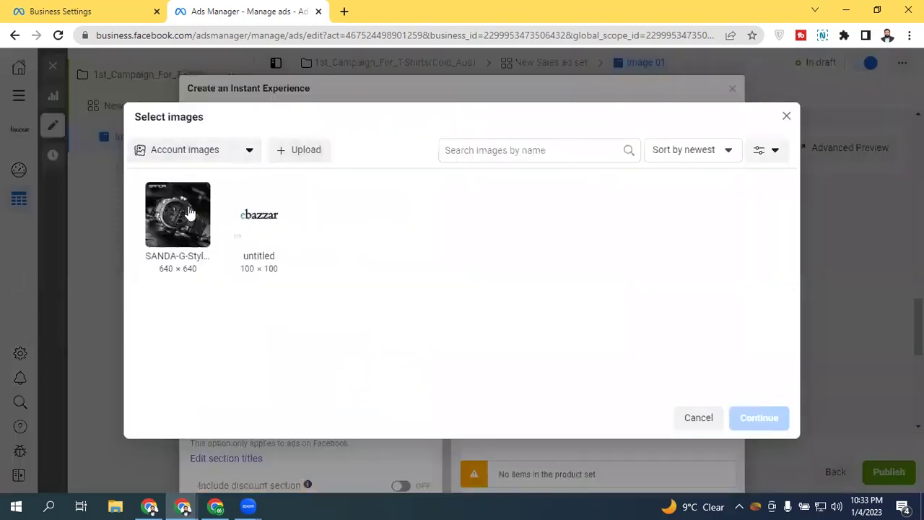
left_click(190, 212)
left_click(755, 417)
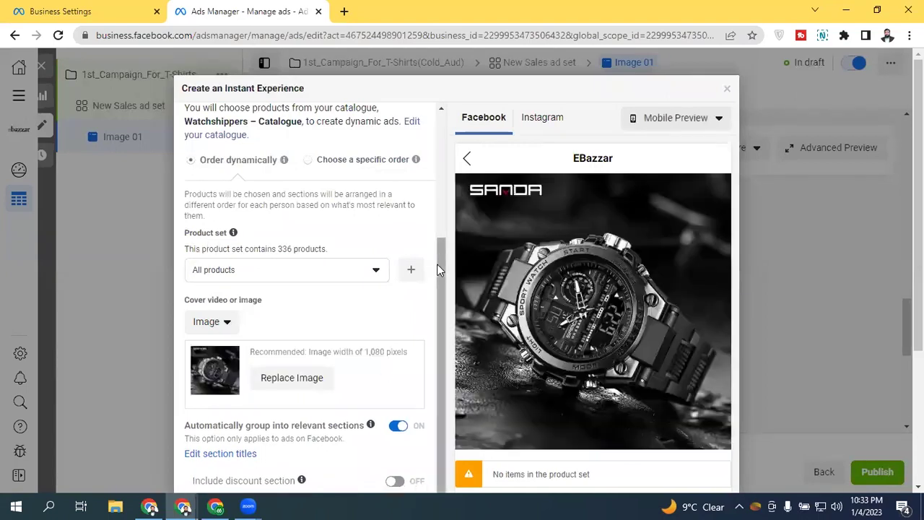
- Look over the name, rule and filter options for creating a new product set, and close the form without creating one
scroll(436, 301, "down", 1)
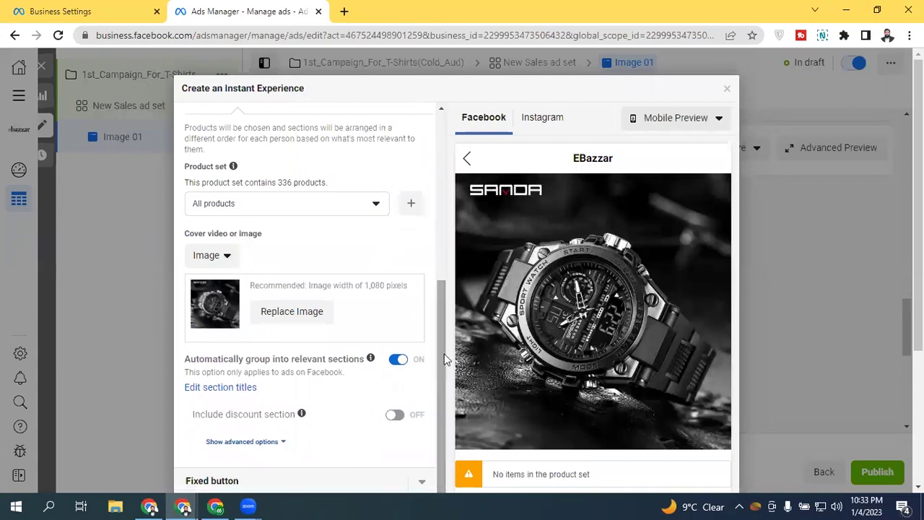
scroll(441, 318, "up", 1)
left_click(411, 277)
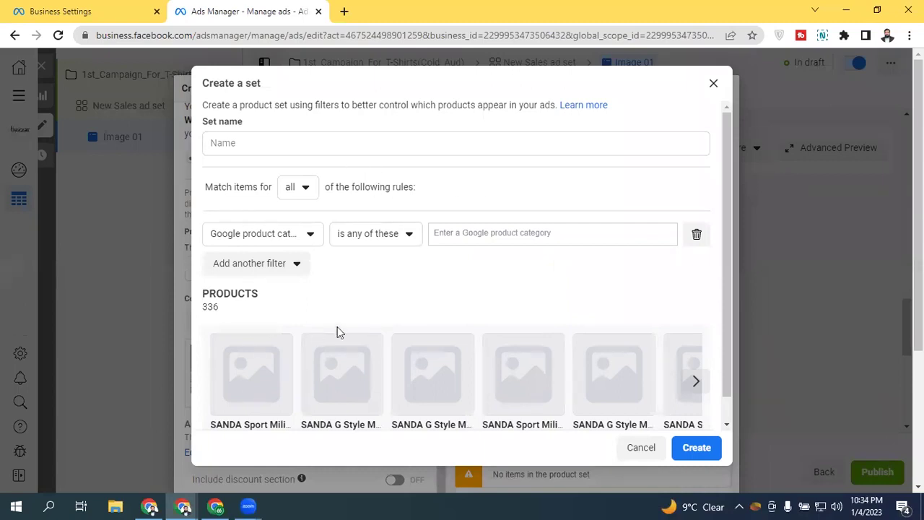
left_click_drag(729, 193, 726, 303)
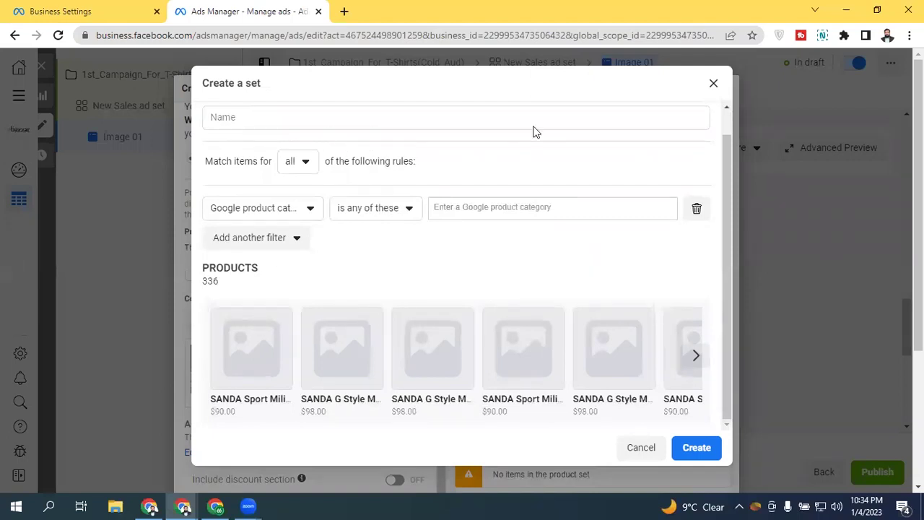
left_click_drag(729, 248, 728, 170)
scroll(729, 170, "up", 1)
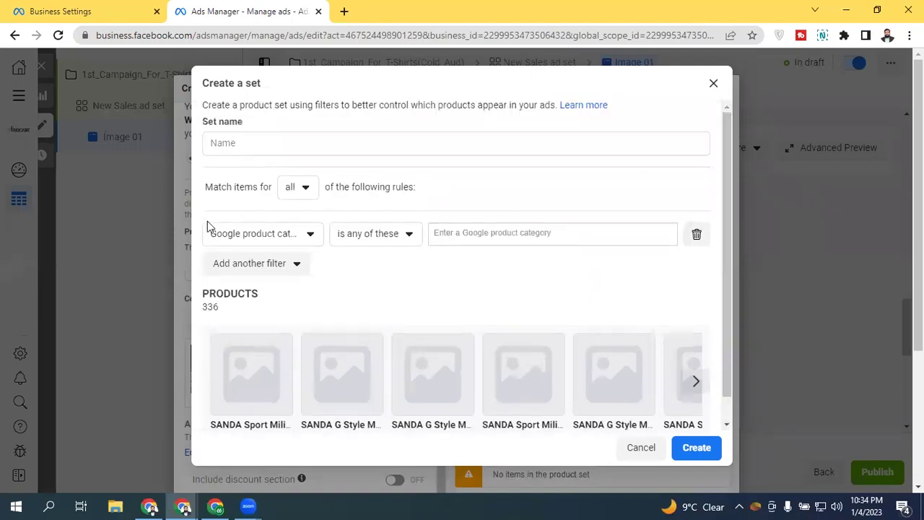
left_click(233, 142)
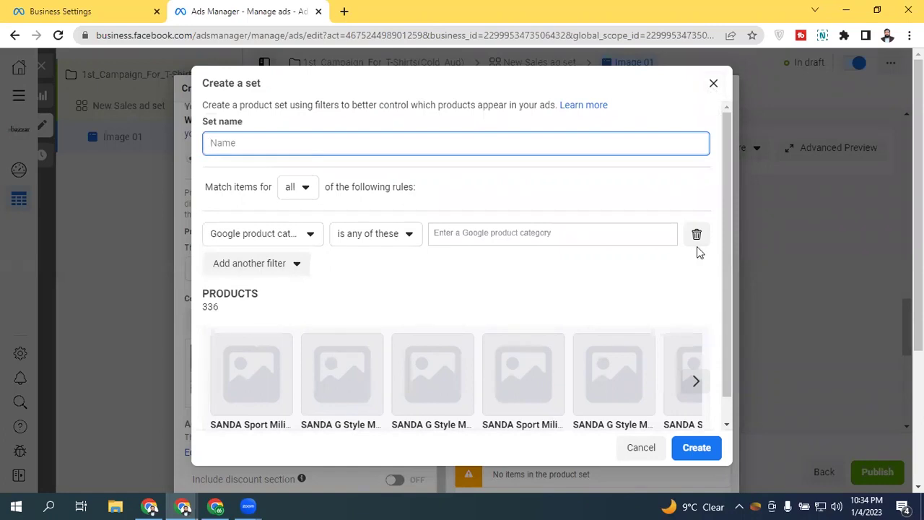
left_click(712, 86)
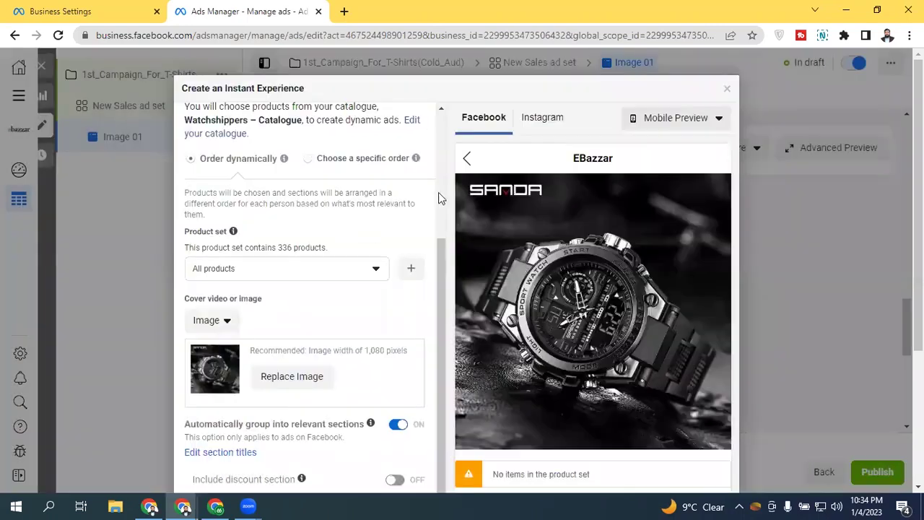
- Set the storefront's products to appear in a specific order
mouse_move(323, 155)
left_click(310, 158)
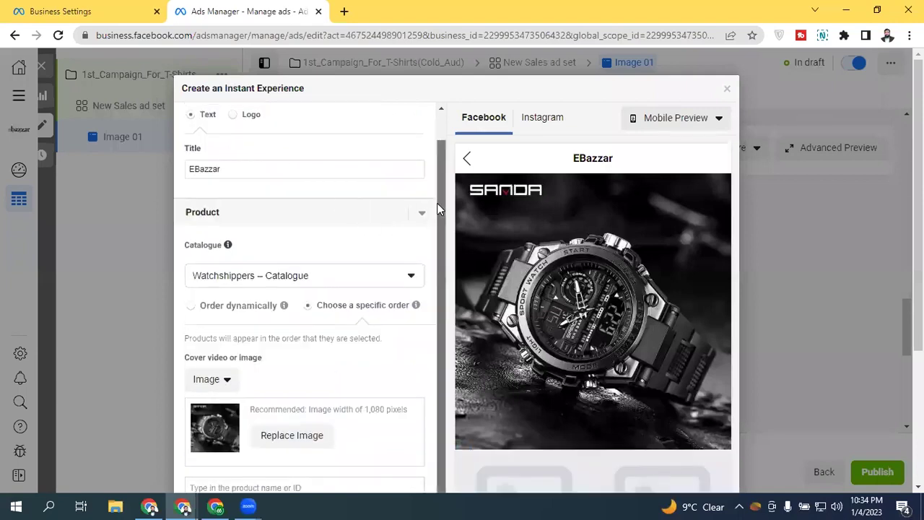
left_click_drag(440, 207, 441, 175)
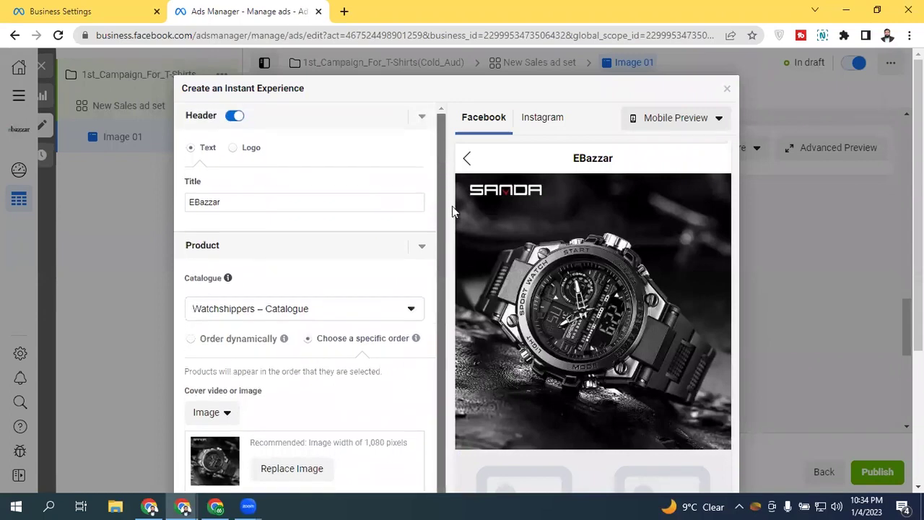
- Switch the storefront's product source from the Watchshippers catalogue to manually added products
scroll(451, 206, "down", 2)
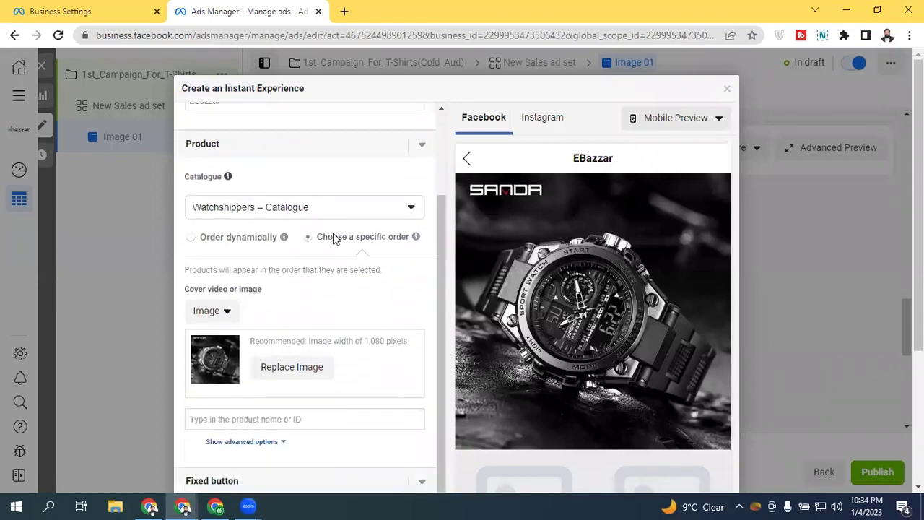
left_click(324, 209)
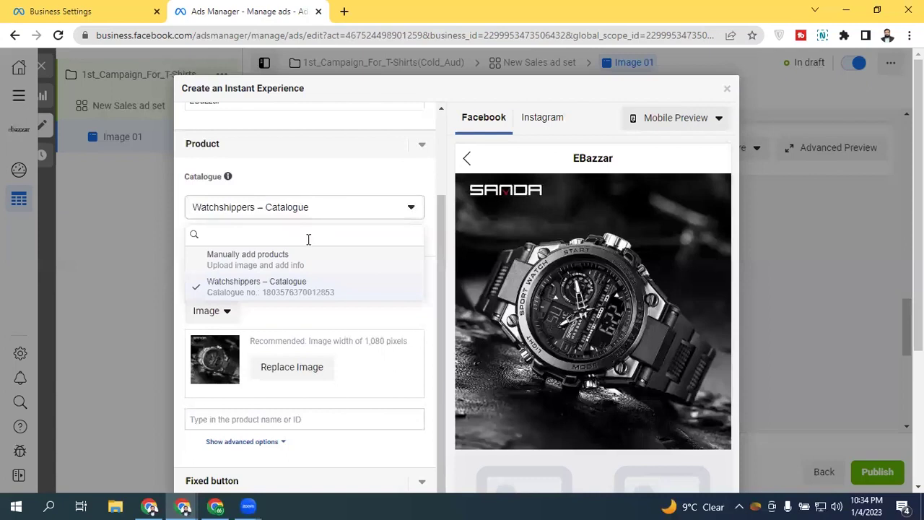
left_click(322, 187)
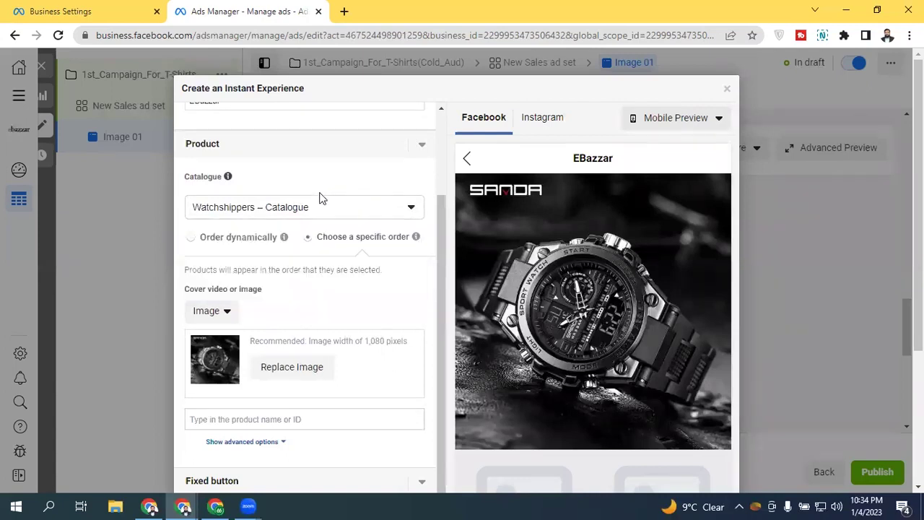
left_click(272, 209)
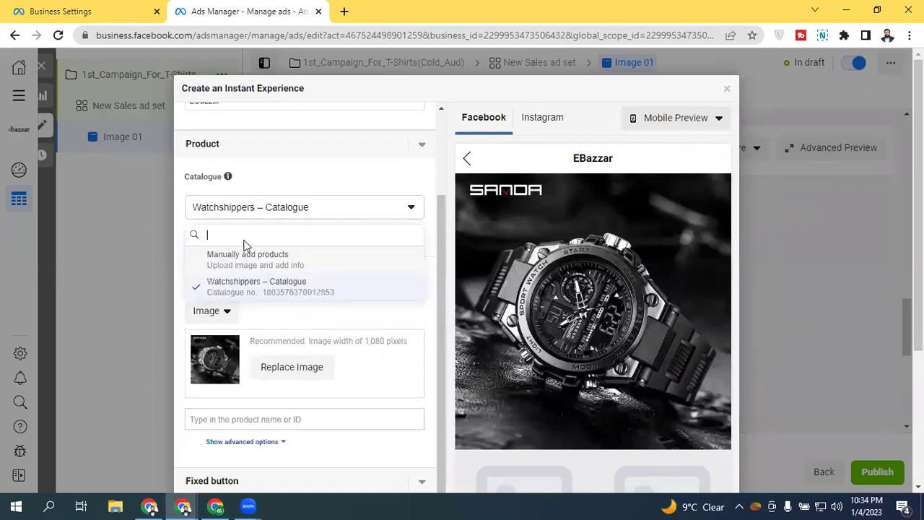
left_click(298, 203)
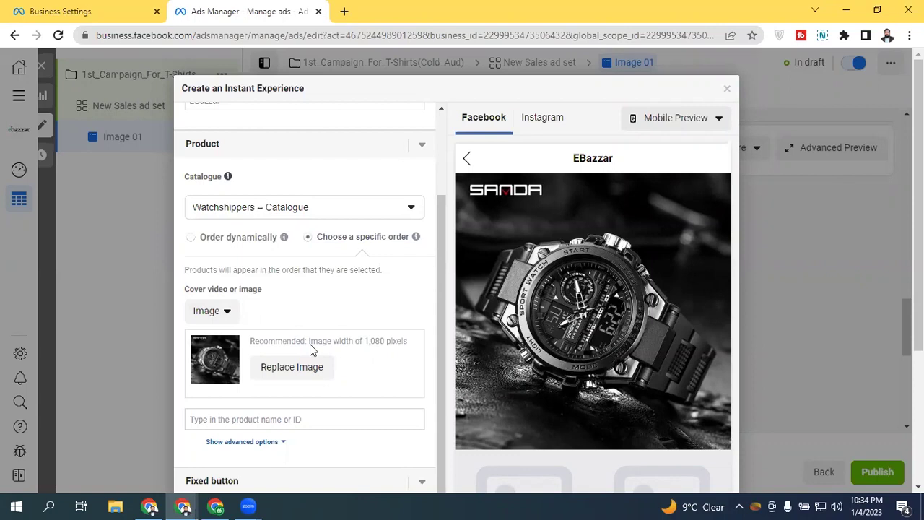
left_click(243, 211)
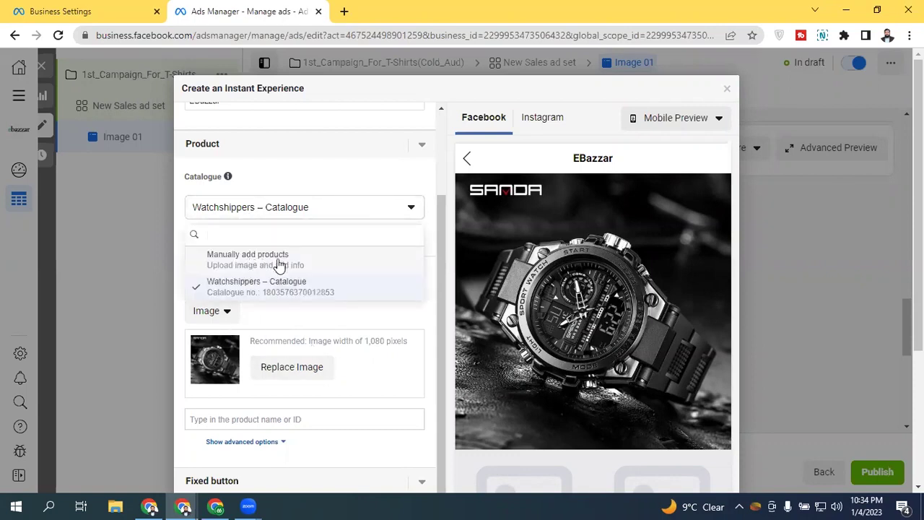
left_click(238, 260)
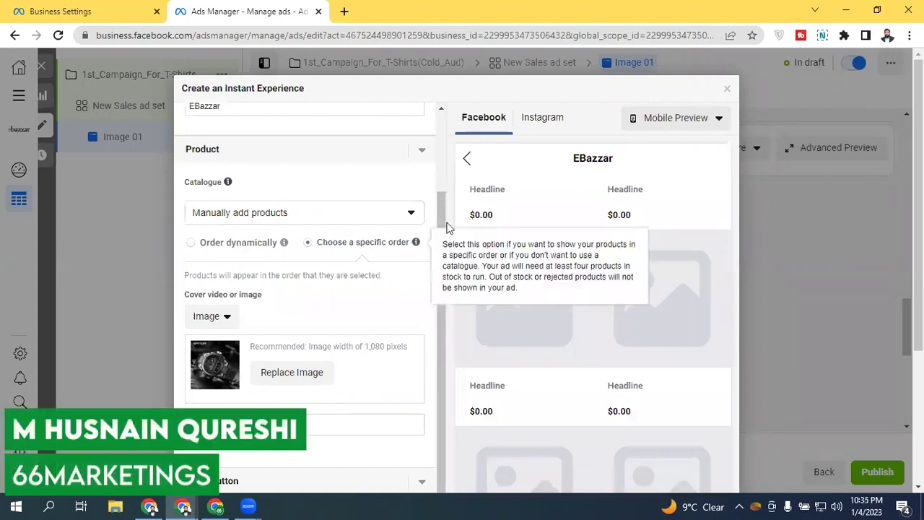
- Look at the option for adding a new product, and expand the advanced options to examine the product headline and description fields
scroll(440, 215, "down", 2)
scroll(455, 274, "down", 1)
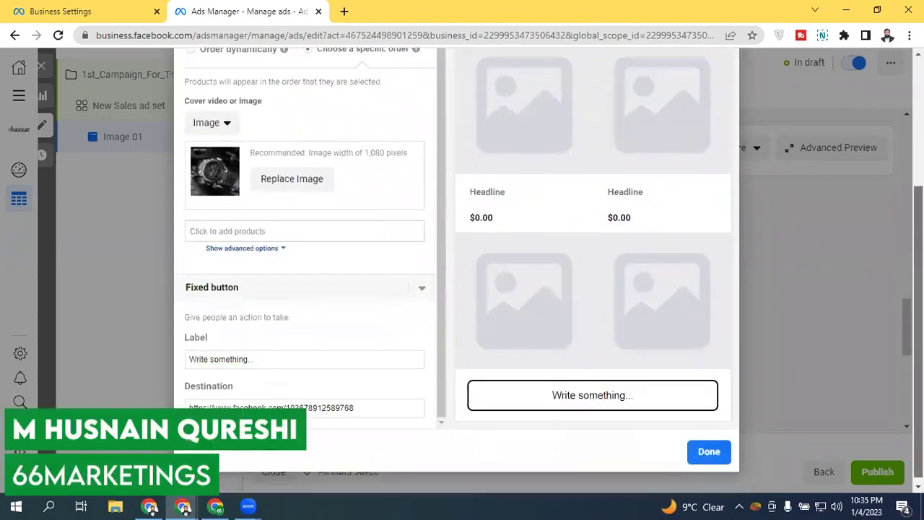
scroll(455, 274, "up", 2)
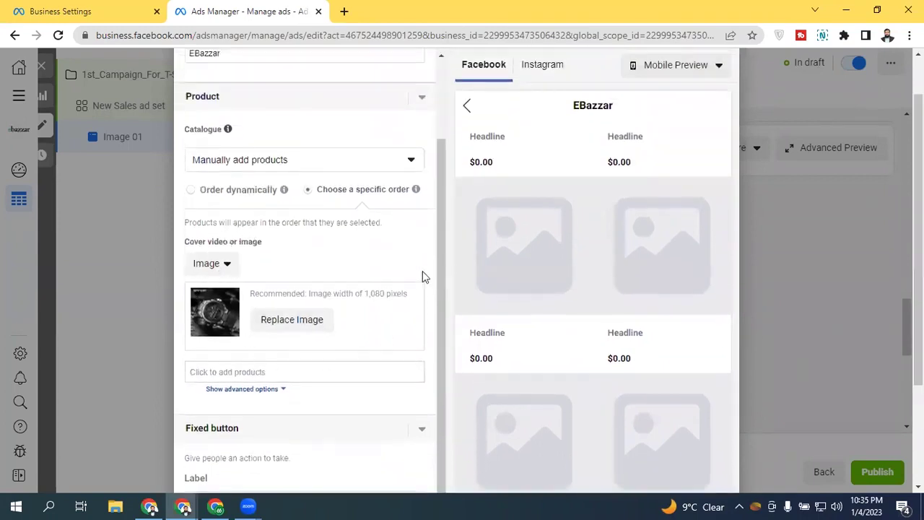
left_click(224, 373)
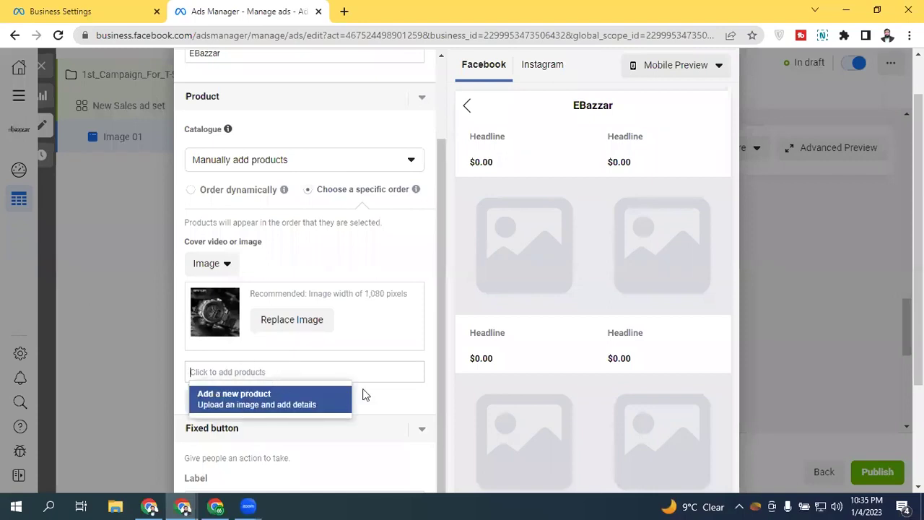
left_click(378, 399)
left_click(247, 388)
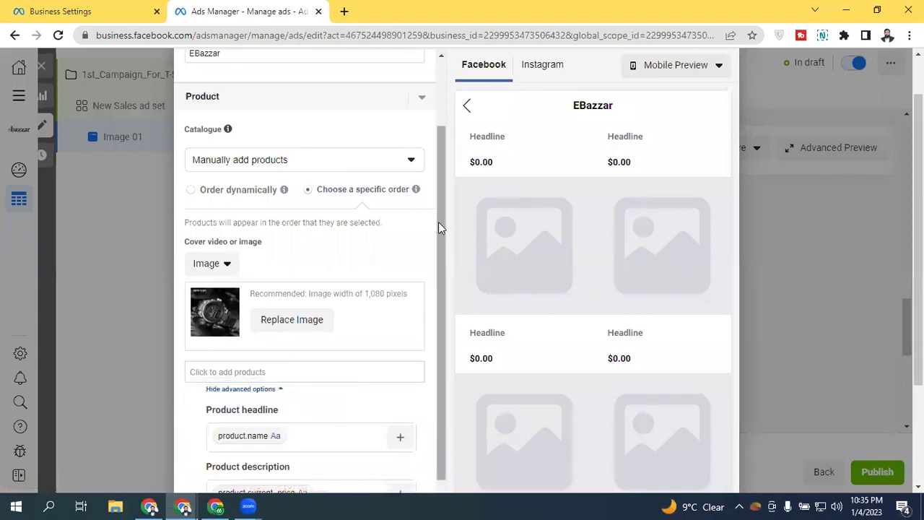
scroll(436, 375, "down", 2)
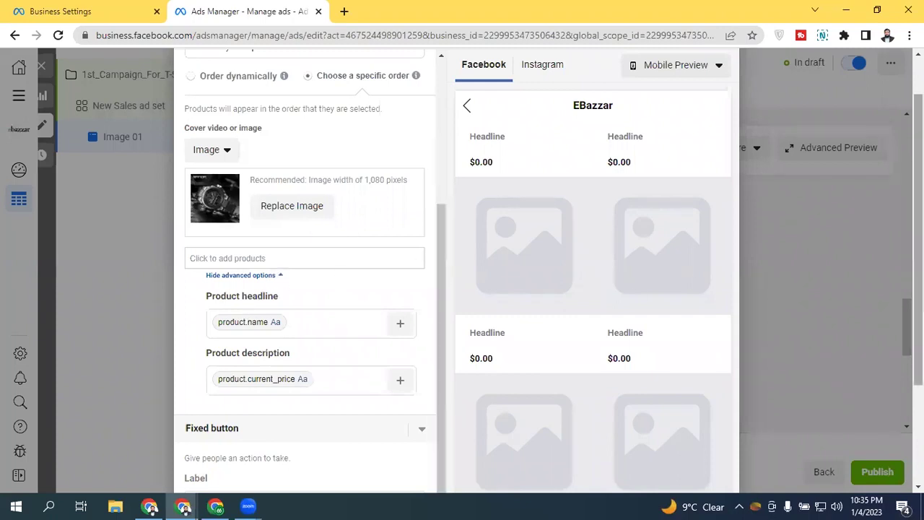
scroll(311, 321, "down", 2)
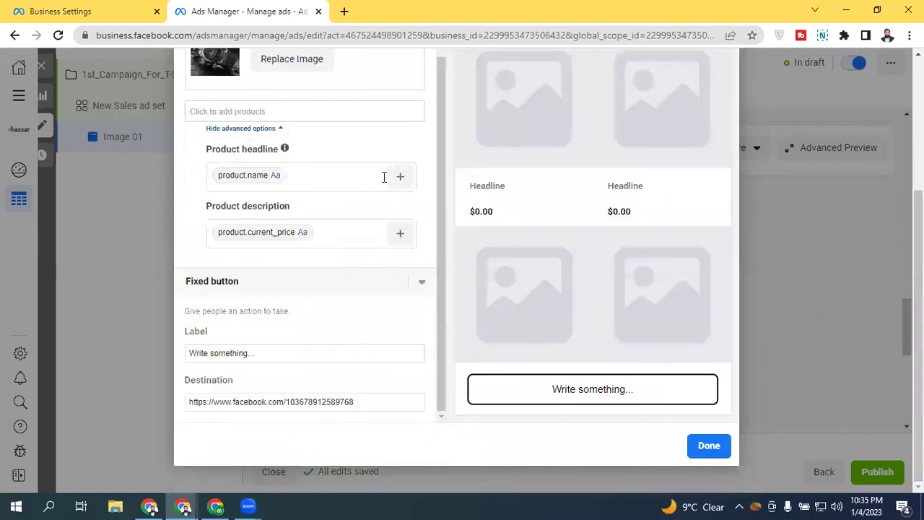
- Check the available catalogue choices for the storefront, keeping manually added products selected
left_click_drag(441, 213, 425, 96)
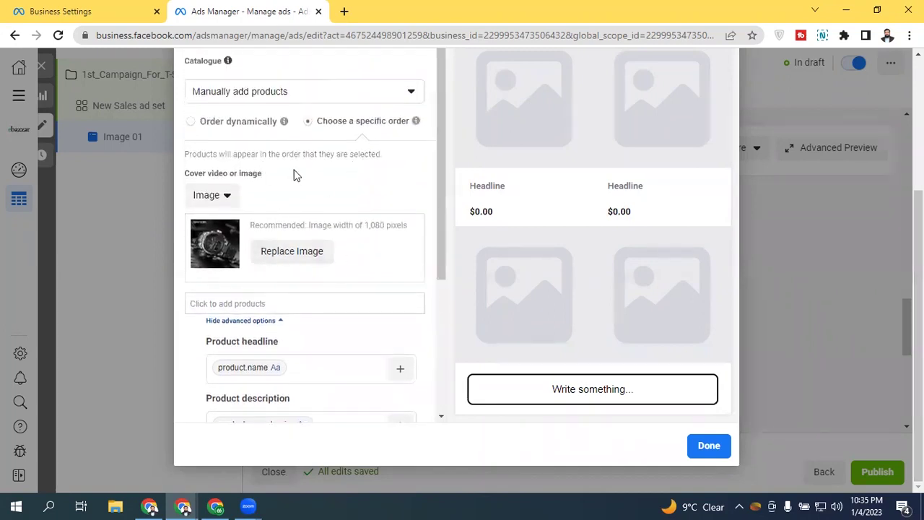
left_click(301, 93)
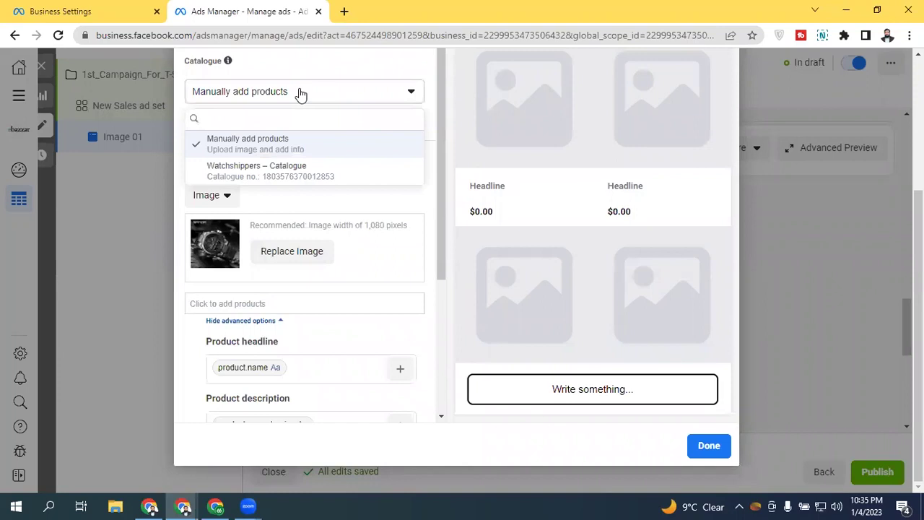
left_click(301, 93)
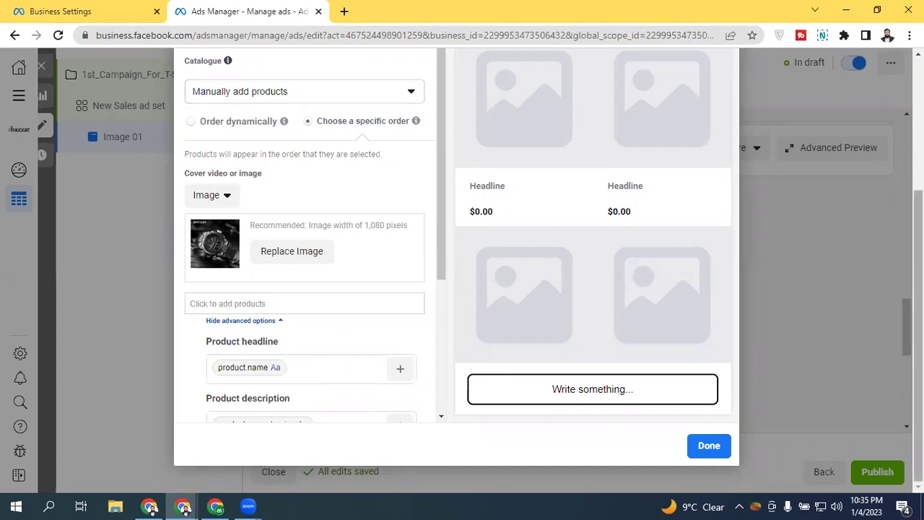
- Replace the name field in the product headline with a heart-eyes emoji
scroll(423, 180, "up", 2)
scroll(424, 180, "down", 1)
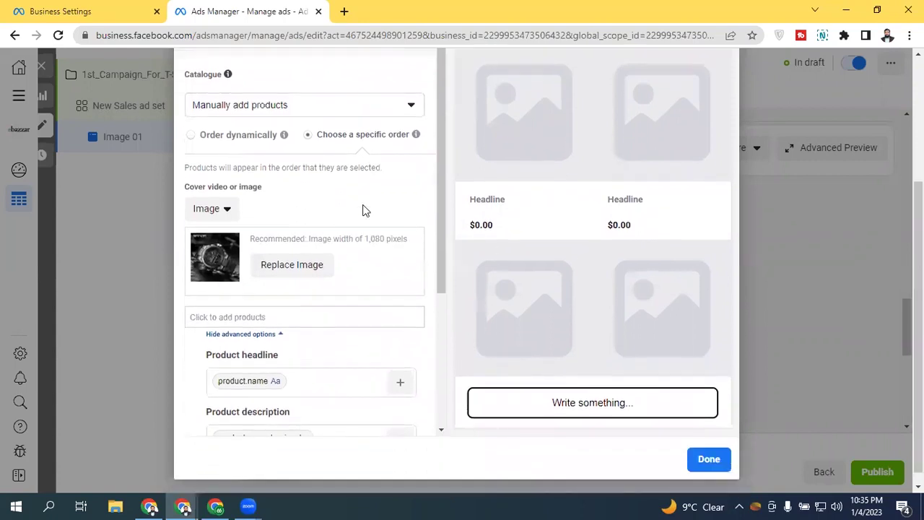
left_click_drag(442, 150, 435, 253)
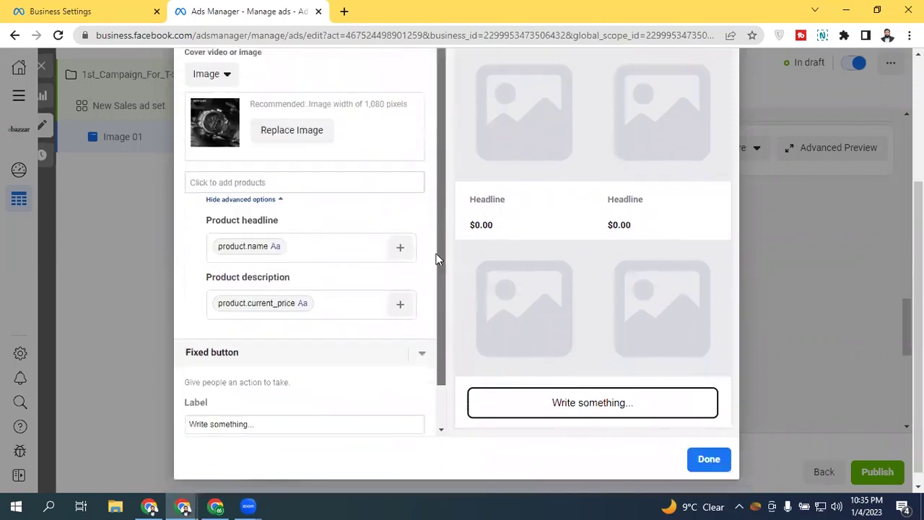
left_click(297, 239)
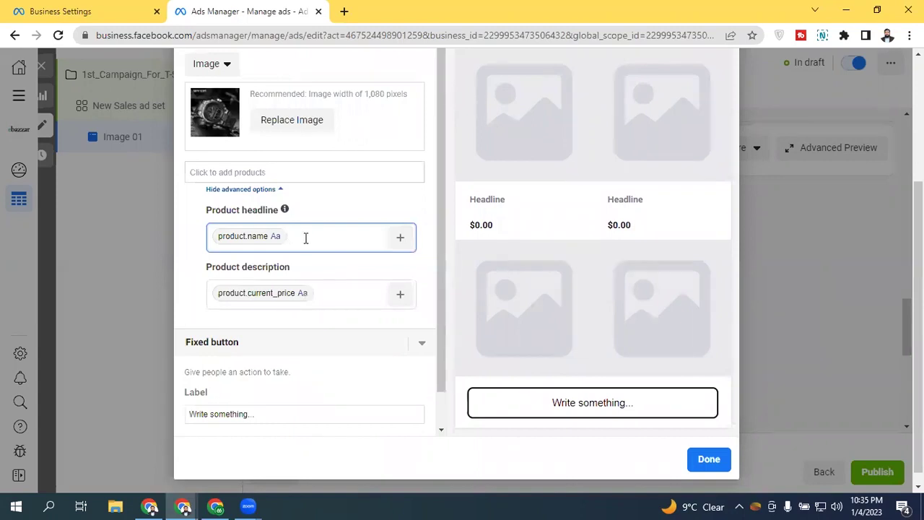
right_click(306, 237)
left_click(355, 248)
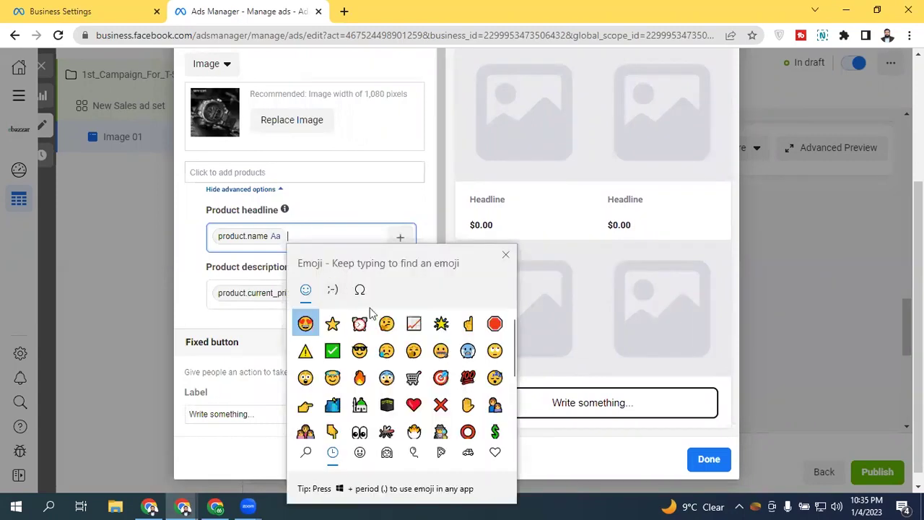
left_click(306, 325)
key("Escape")
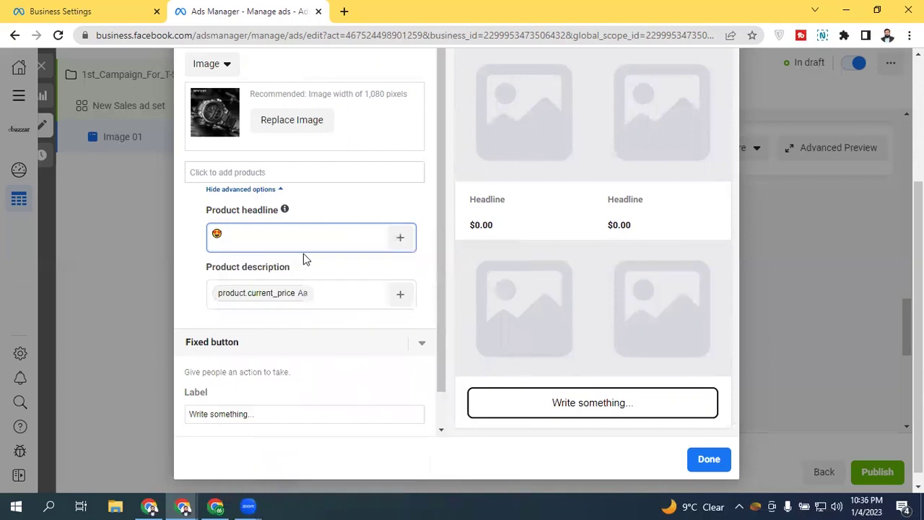
- Look through the catalogue fields available for the product headline and add the Name field after the emoji
left_click(399, 241)
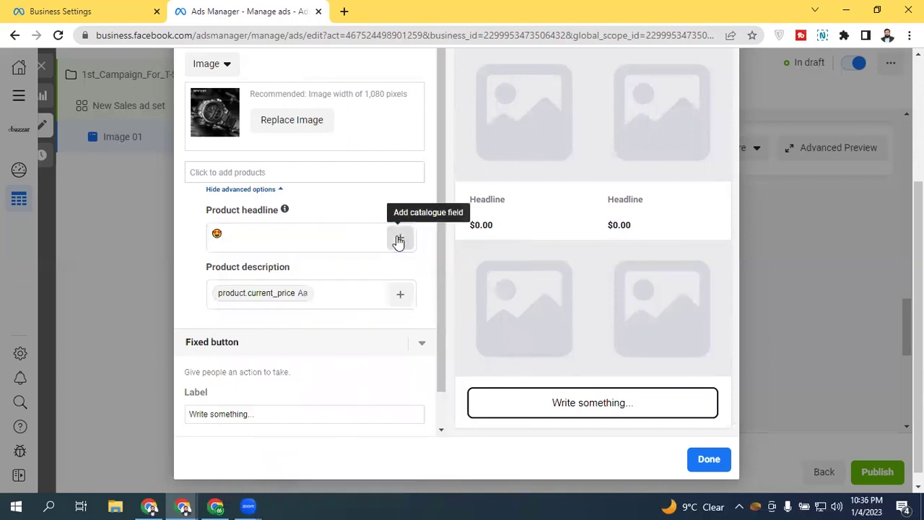
left_click(399, 239)
left_click(399, 239)
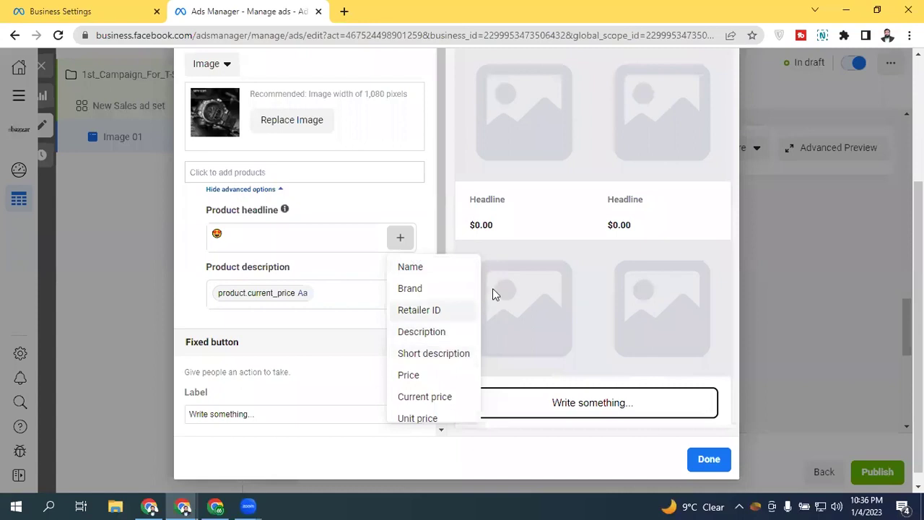
left_click_drag(476, 299, 479, 379)
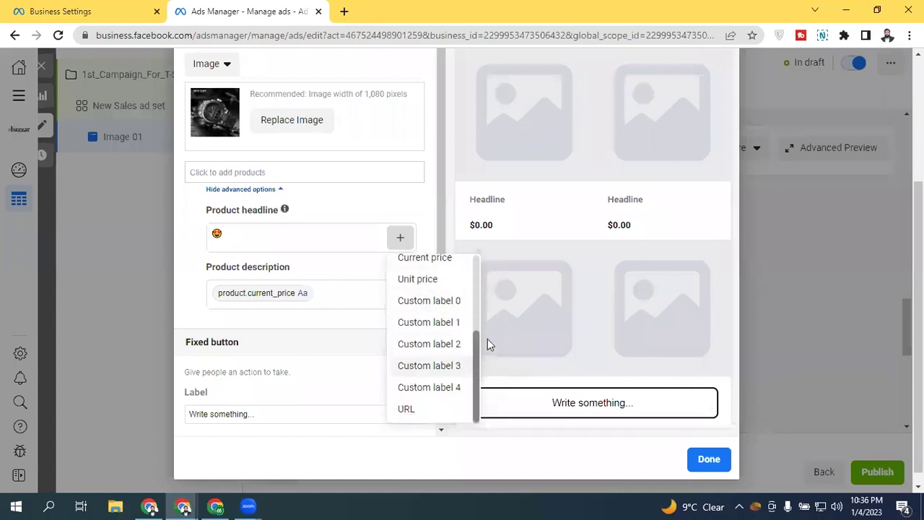
scroll(490, 316, "up", 2)
scroll(489, 323, "down", 2)
left_click_drag(474, 377, 476, 297)
left_click(434, 266)
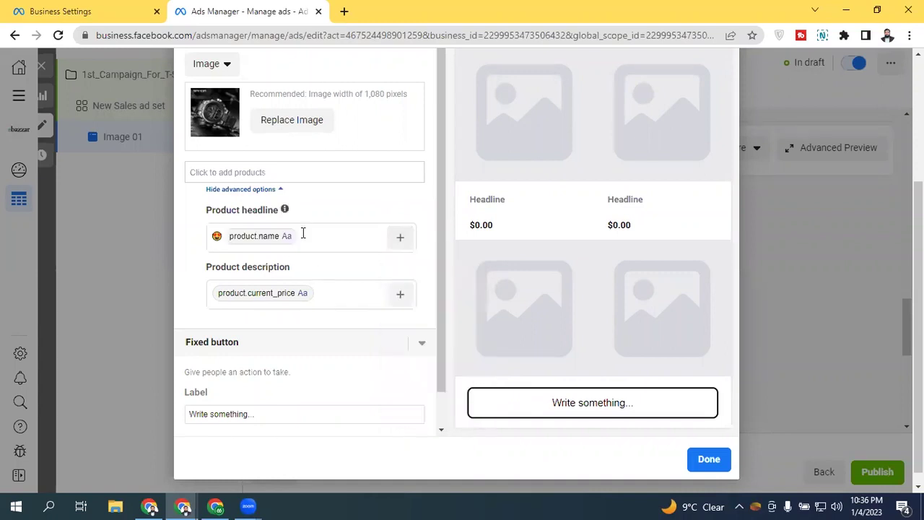
- Remove the heart-eyes emoji from the product headline, leaving only the product name field, and clear any stray selection
left_click_drag(229, 242, 215, 238)
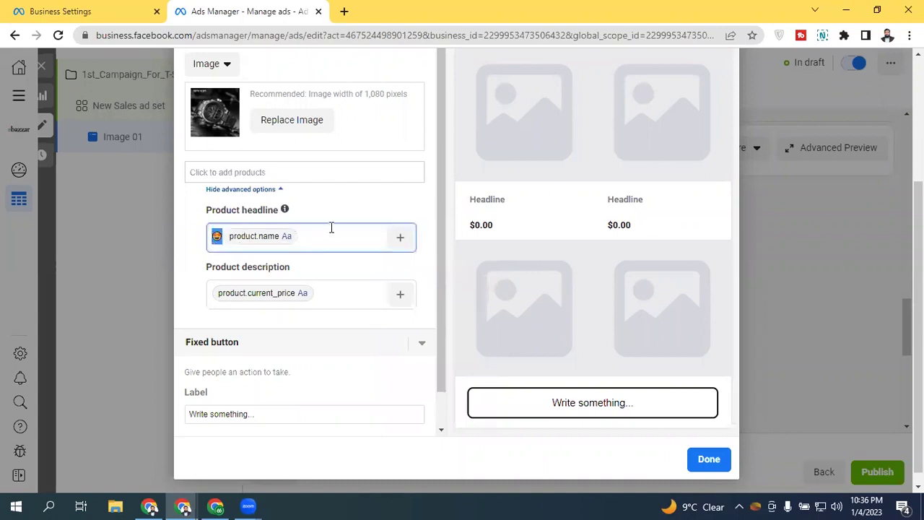
left_click(333, 215)
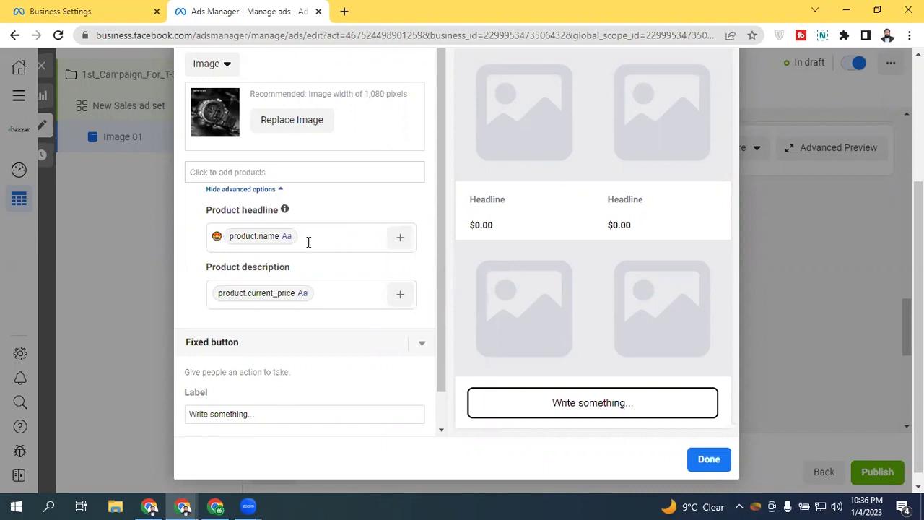
double_click(217, 238)
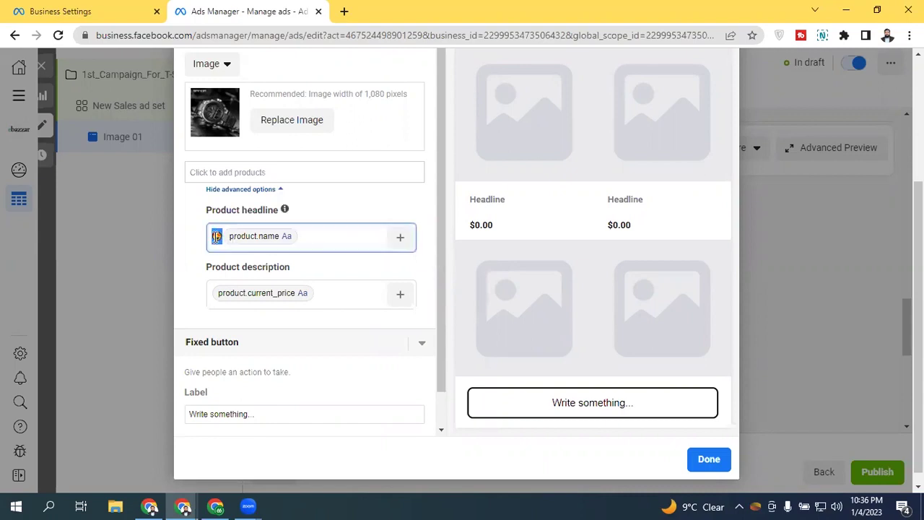
key("BackSpace")
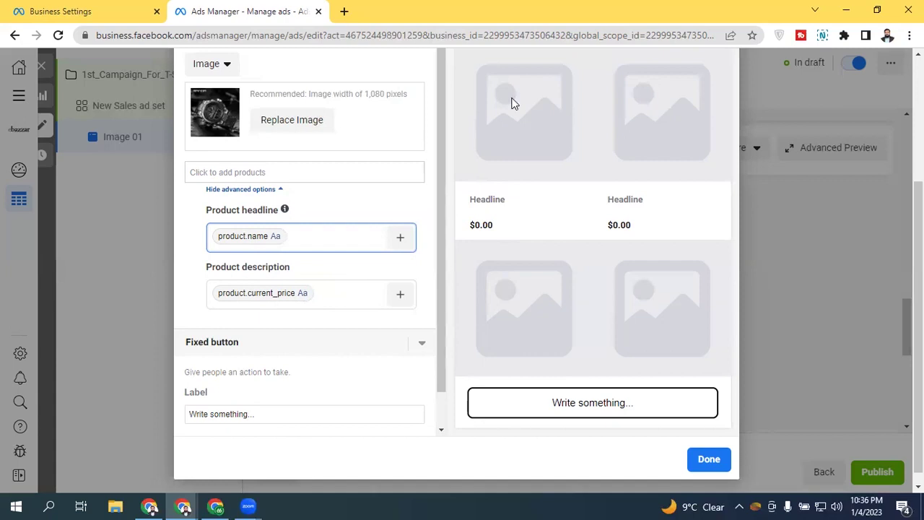
left_click(448, 225)
key("ctrl+a")
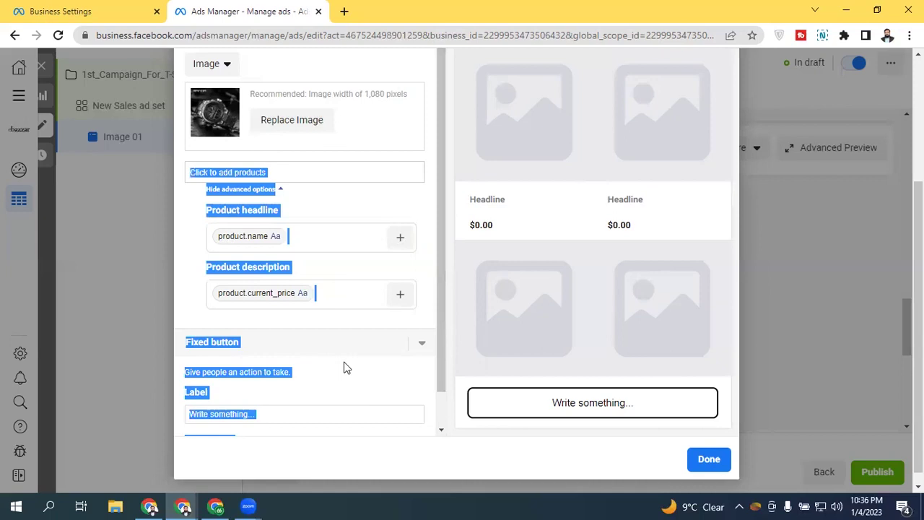
left_click(468, 336)
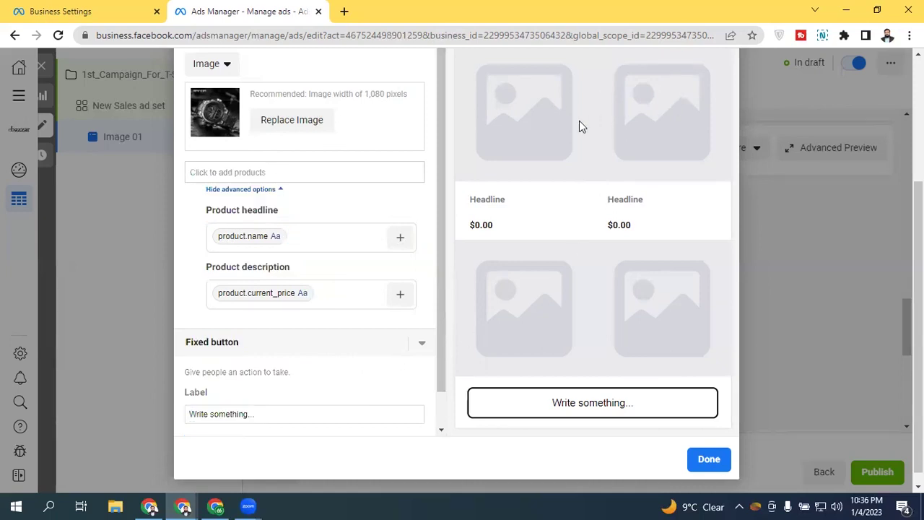
- Try "More" and "Show More" as the label of the storefront's fixed button
scroll(353, 364, "down", 1)
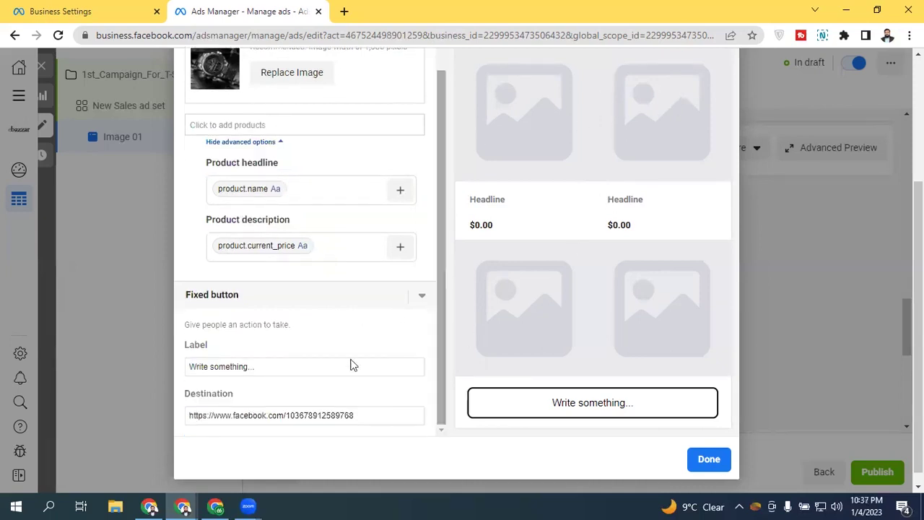
left_click(264, 369)
key("ctrl+a")
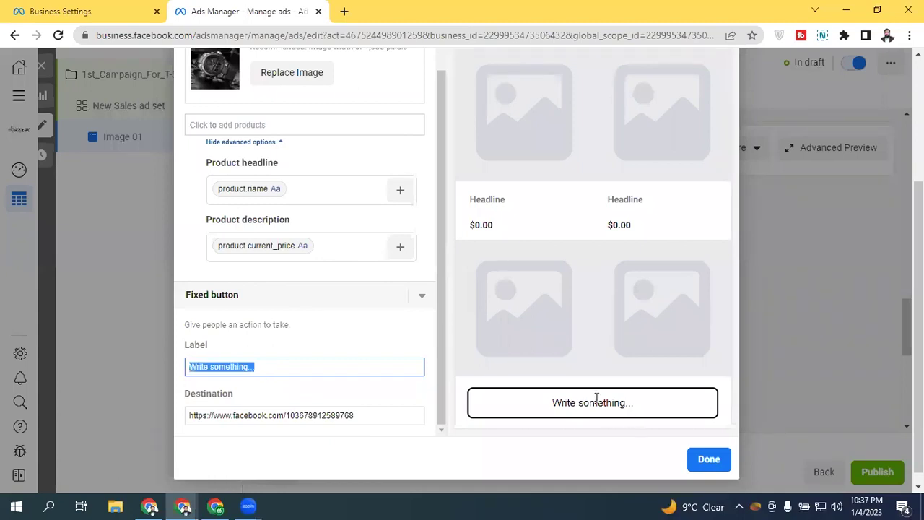
type("More")
key("BackSpace")
key("BackSpace")
key("BackSpace")
key("BackSpace")
type("Show More")
- Clear the fixed button's label and set it to "Visit"
key("BackSpace")
key("BackSpace")
key("BackSpace")
key("BackSpace")
key("BackSpace")
key("BackSpace")
key("BackSpace")
key("BackSpace")
key("BackSpace")
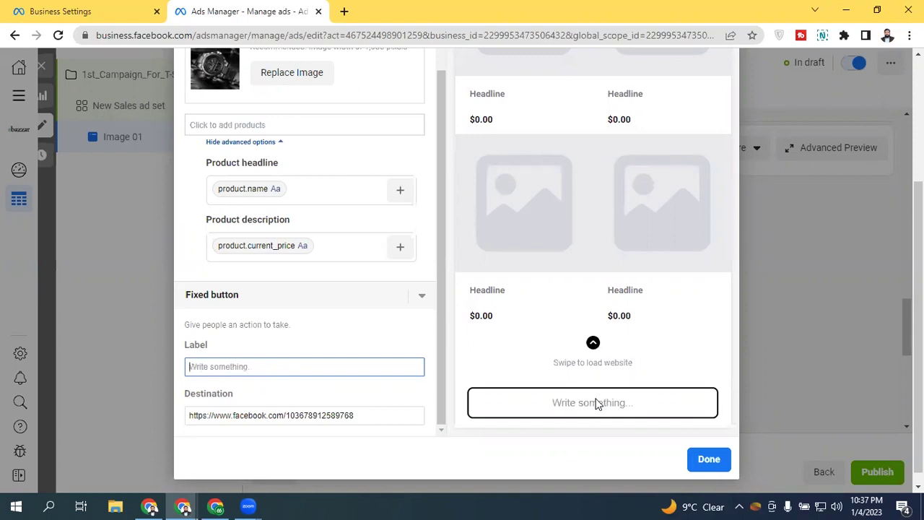
type("Visit")
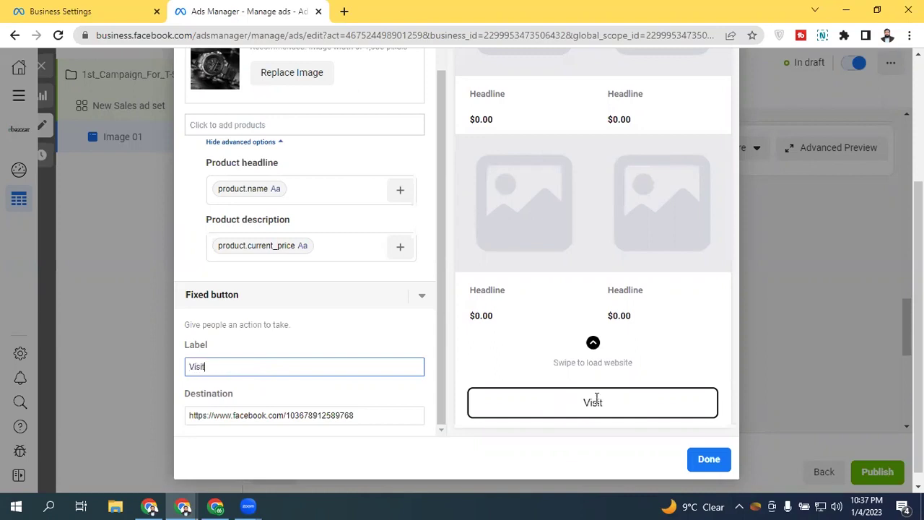
- Set the label of the storefront's fixed button to "Visit More"
type(" For")
key("BackSpace")
key("BackSpace")
key("BackSpace")
key("BackSpace")
type("More")
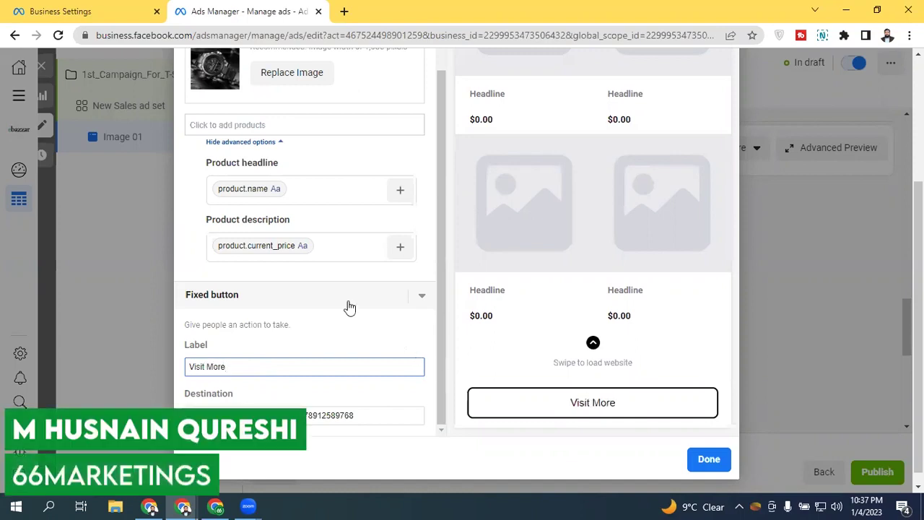
left_click(290, 344)
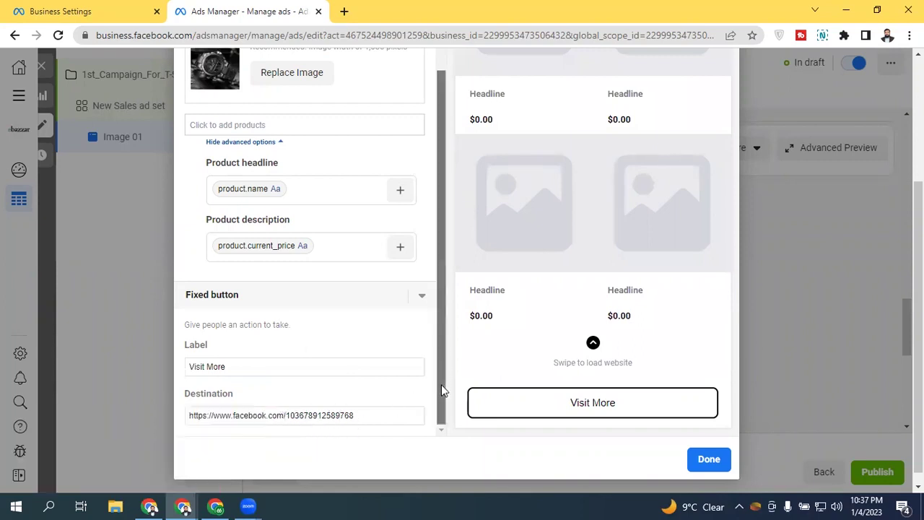
- Look back over the storefront settings and close the Instant Experience, discarding its unsaved changes
left_click_drag(438, 406, 427, 200)
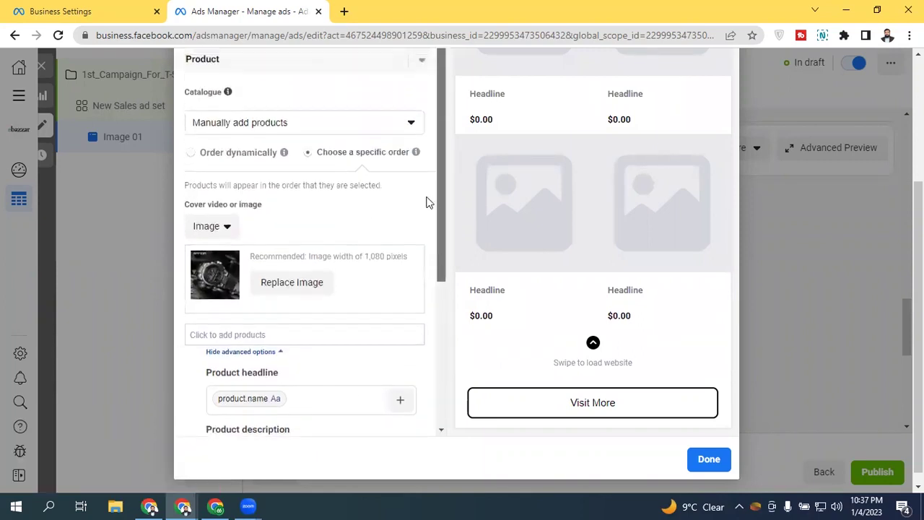
scroll(812, 83, "up", 3)
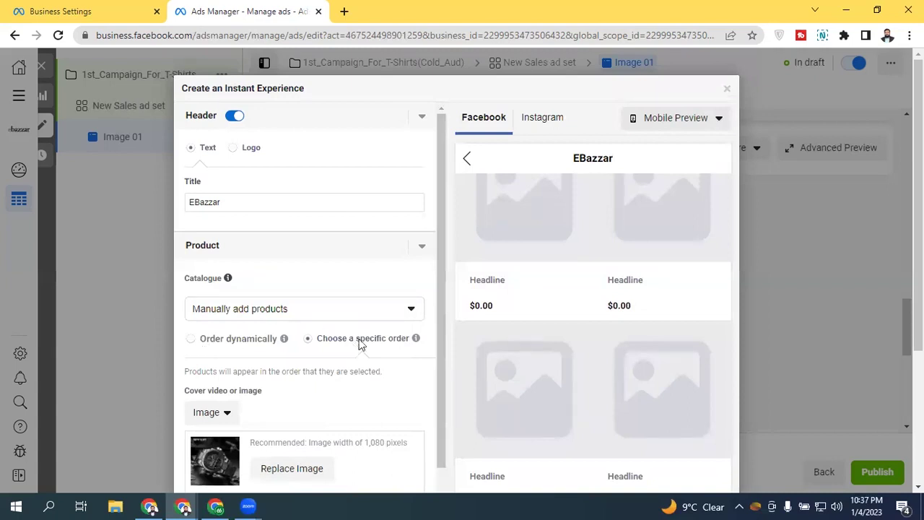
left_click_drag(438, 214, 433, 149)
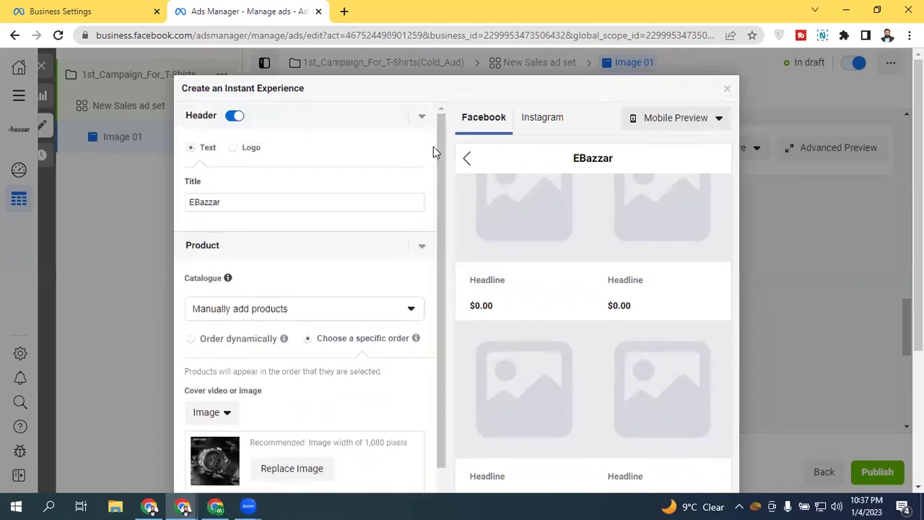
left_click(727, 88)
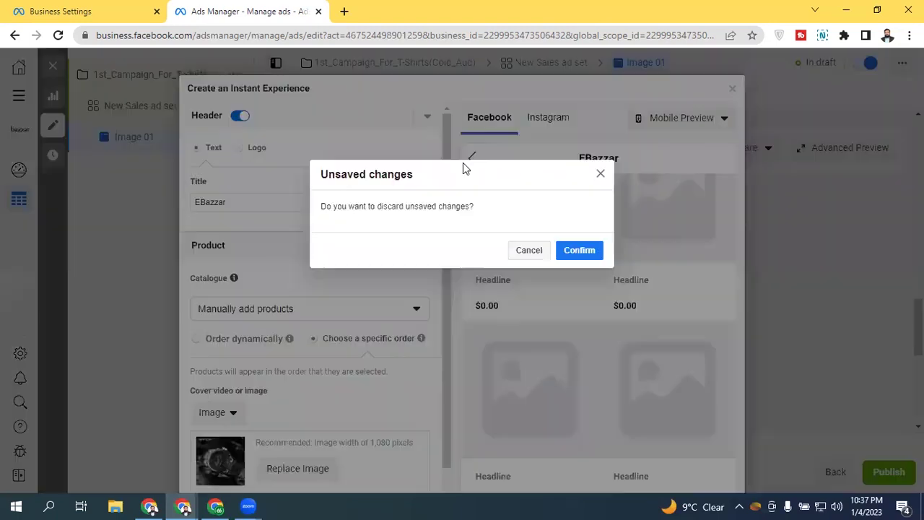
left_click(588, 252)
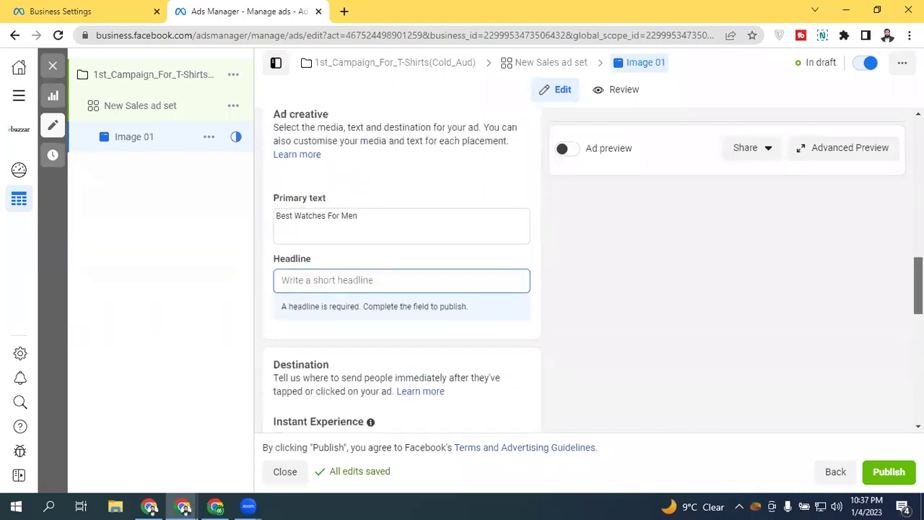
- Switch the ad format to Single image or video and add the SANDA watch image from the account images
scroll(310, 261, "up", 2)
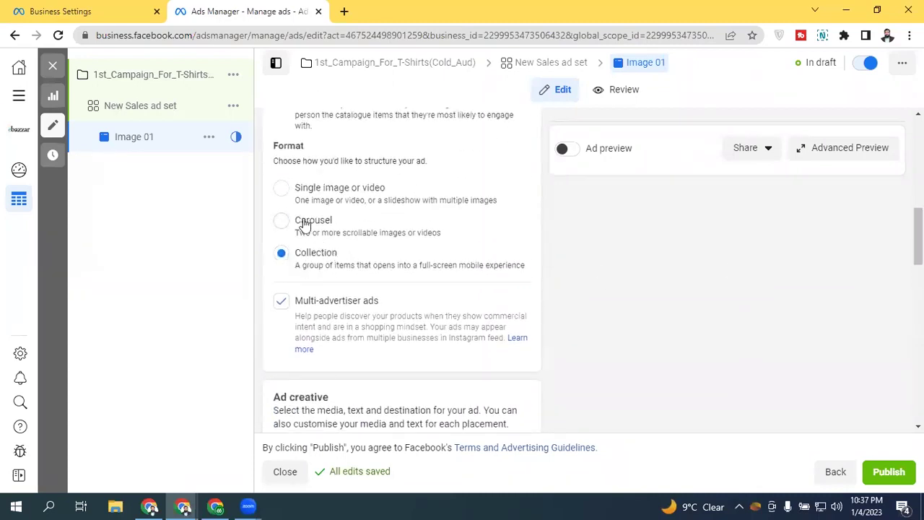
left_click(282, 189)
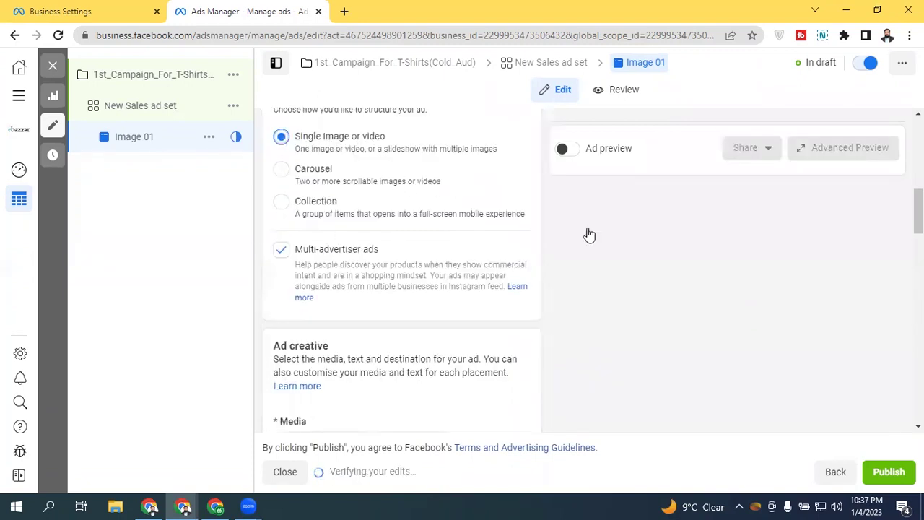
scroll(311, 217, "down", 4)
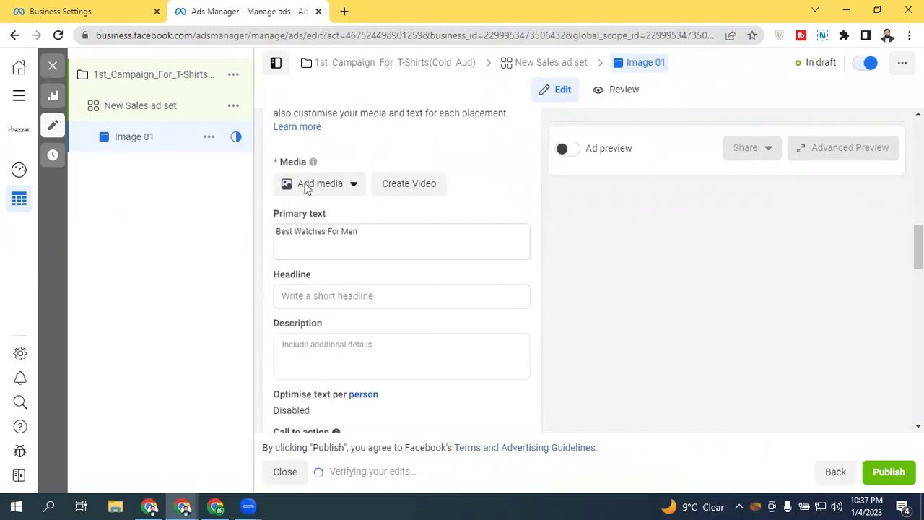
left_click(311, 185)
left_click(312, 215)
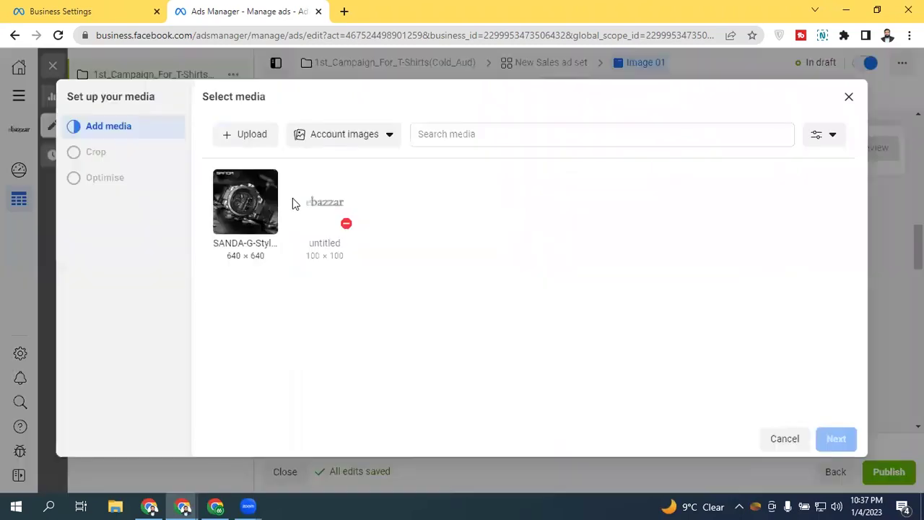
left_click(254, 209)
left_click(837, 438)
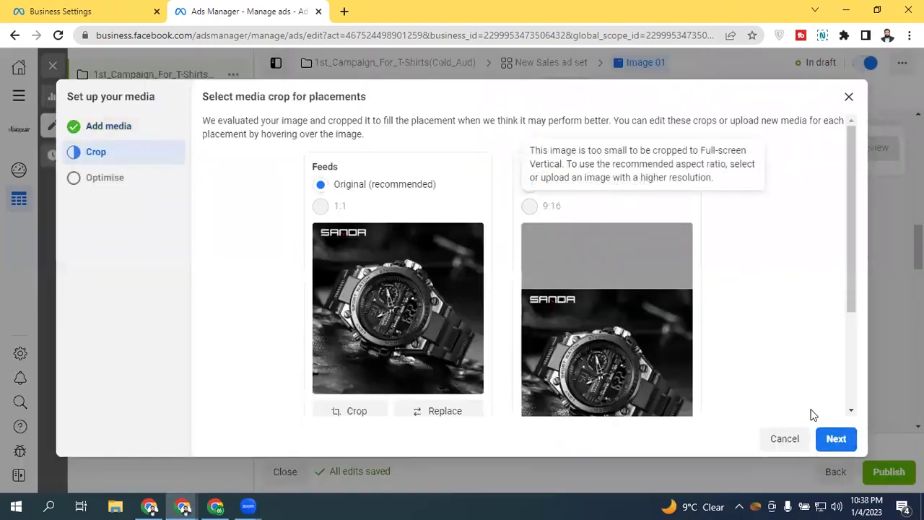
left_click(837, 438)
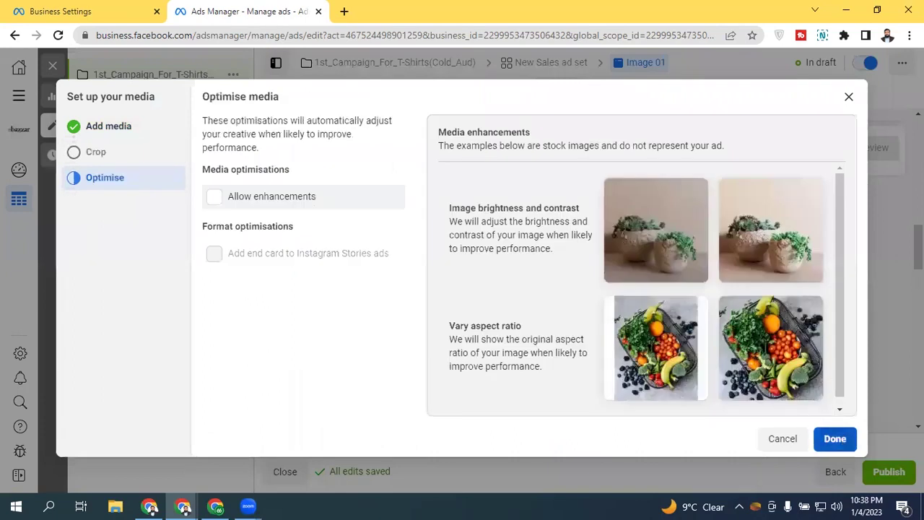
key("Return")
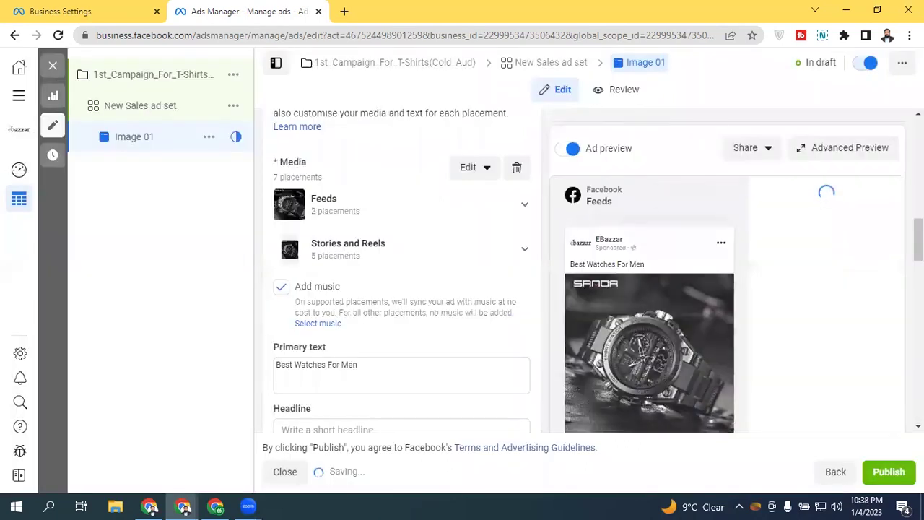
- Change the ad setup of Image 01 from creating an ad to Use existing post
scroll(401, 274, "up", 6)
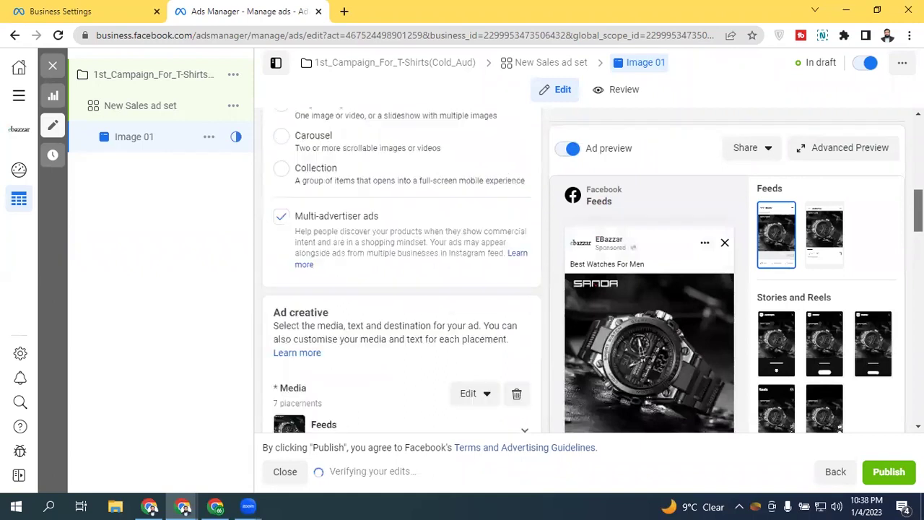
scroll(400, 170, "down", 1)
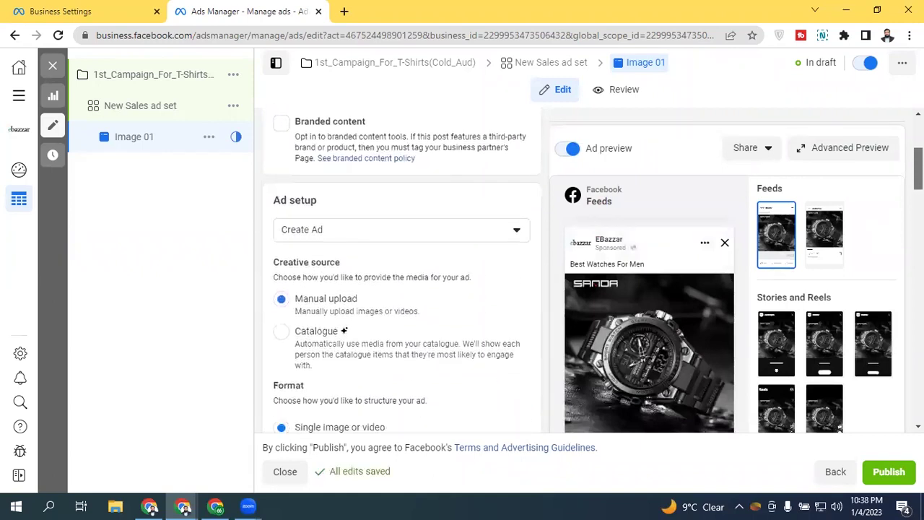
scroll(336, 272, "down", 2)
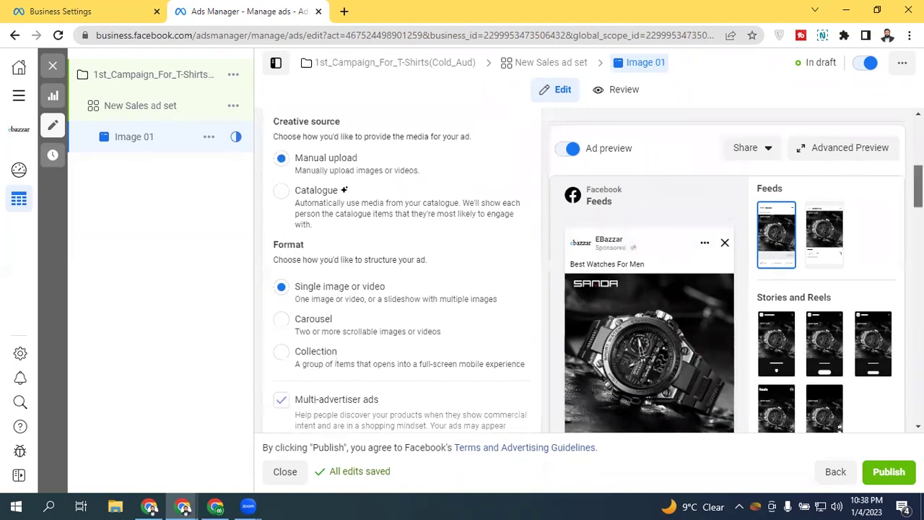
scroll(320, 161, "up", 2)
left_click(322, 205)
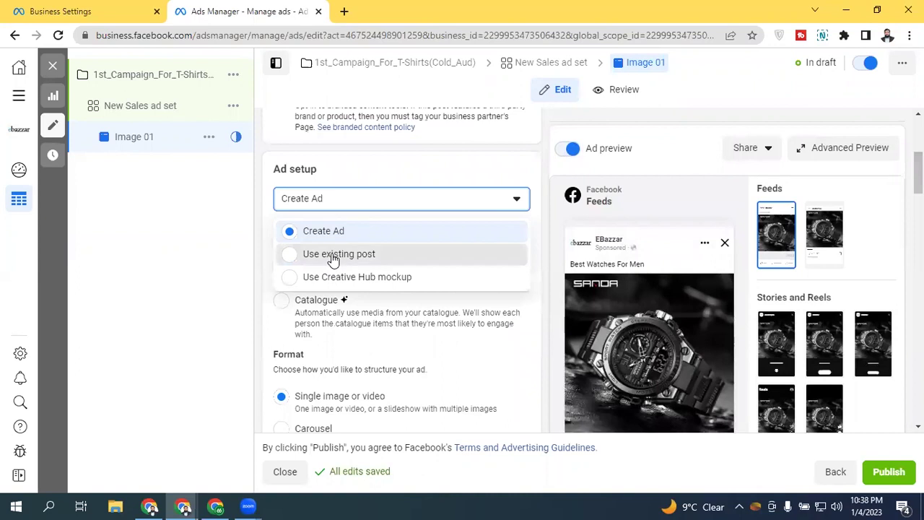
left_click(508, 248)
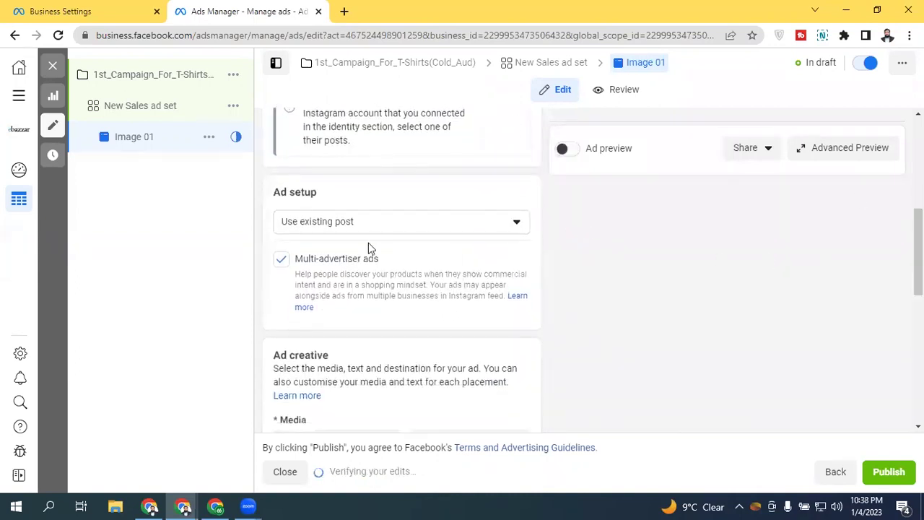
- Select the Facebook post "15% Off Today!" dated 6 Dec 2022 as the ad's creative
scroll(368, 245, "down", 3)
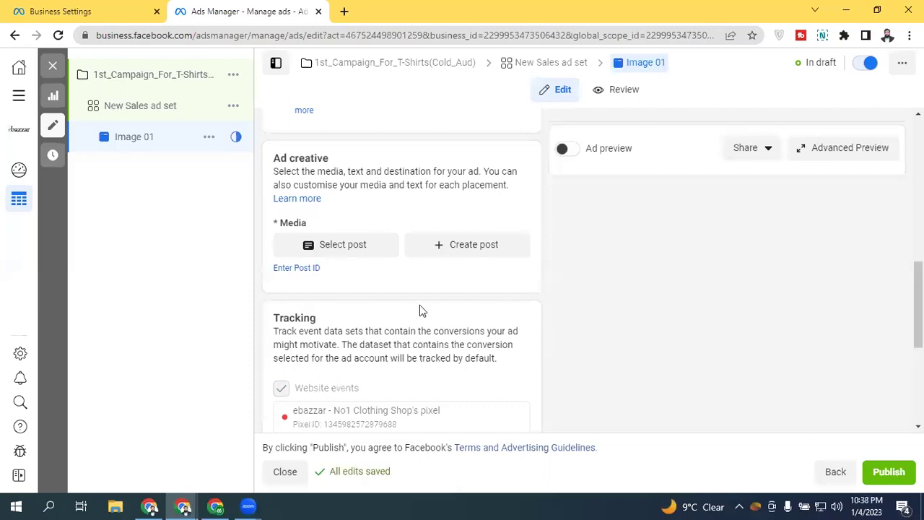
left_click(374, 249)
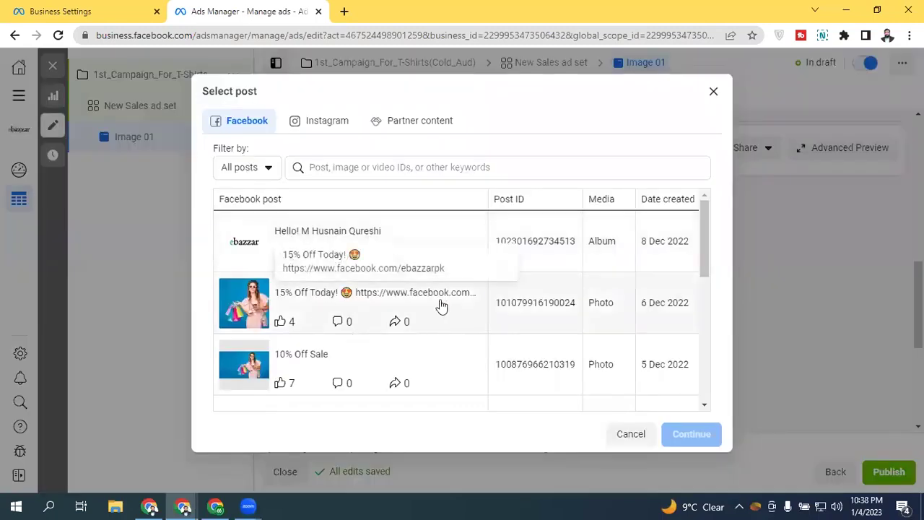
left_click(439, 306)
left_click(688, 426)
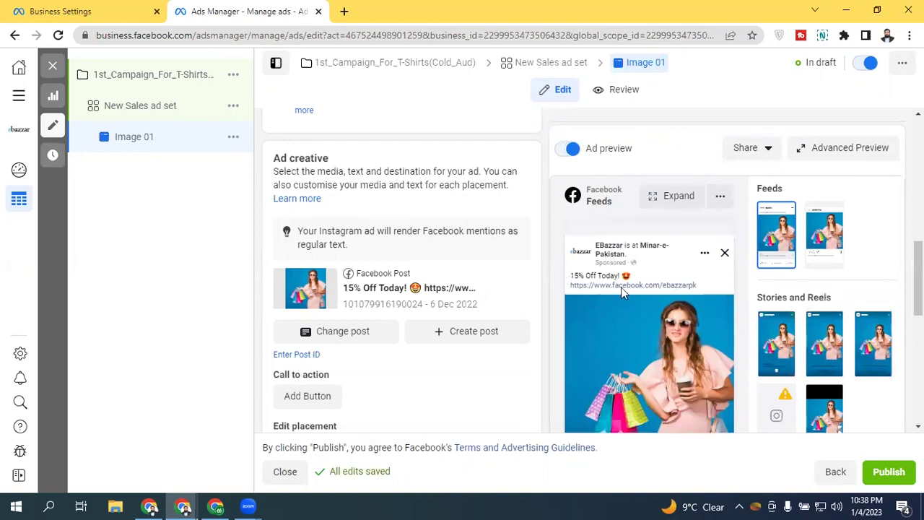
- Look over the feed, Stories and Reels previews of the chosen post along with the tracking settings
scroll(401, 288, "down", 3)
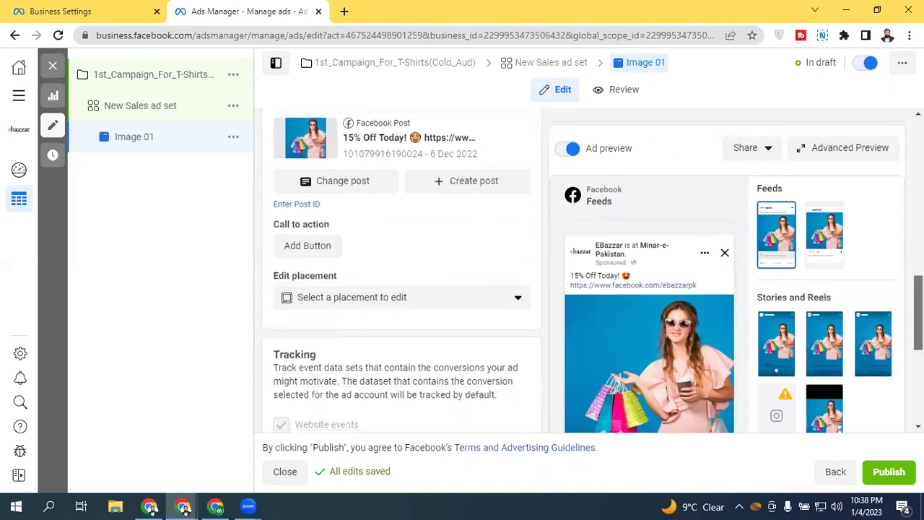
scroll(401, 289, "up", 1)
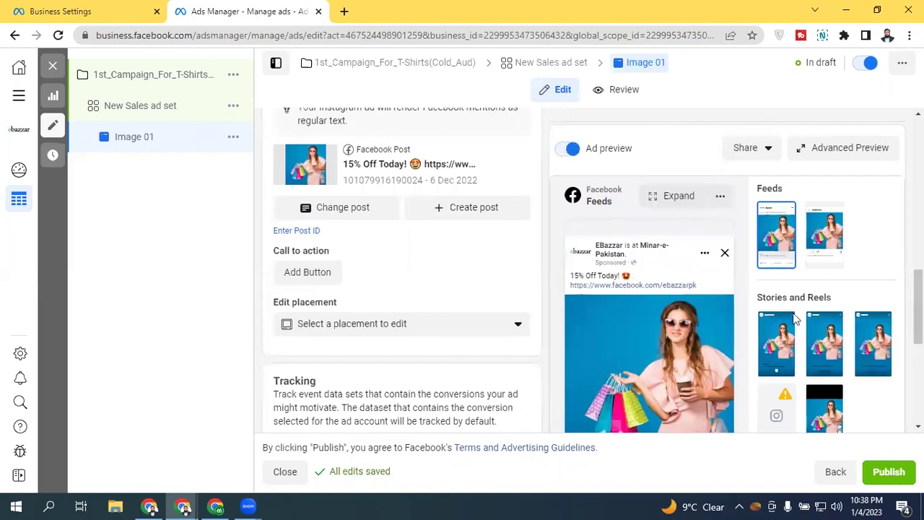
scroll(859, 285, "down", 3)
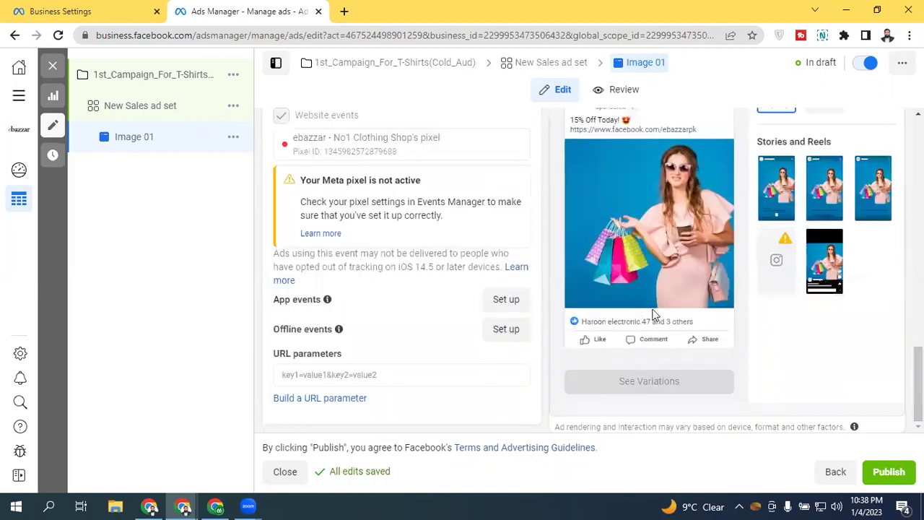
scroll(736, 361, "up", 1)
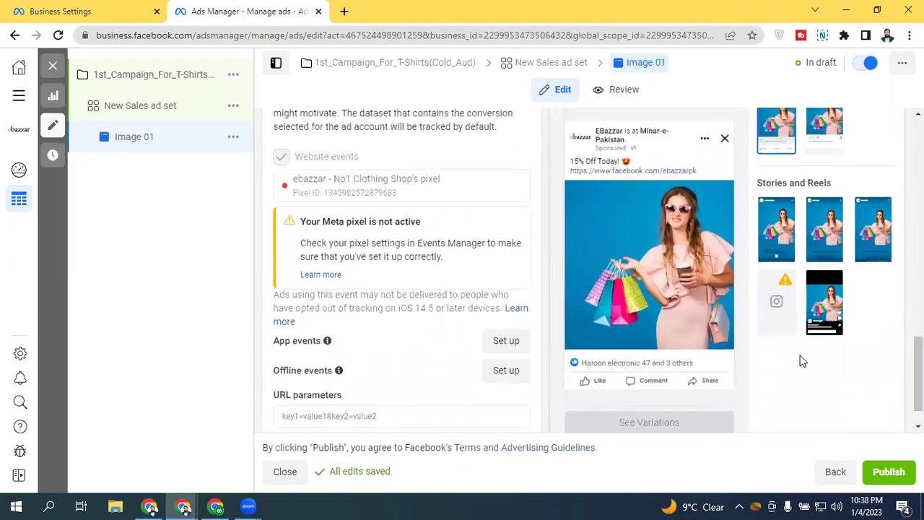
scroll(916, 361, "up", 4)
scroll(401, 289, "down", 1)
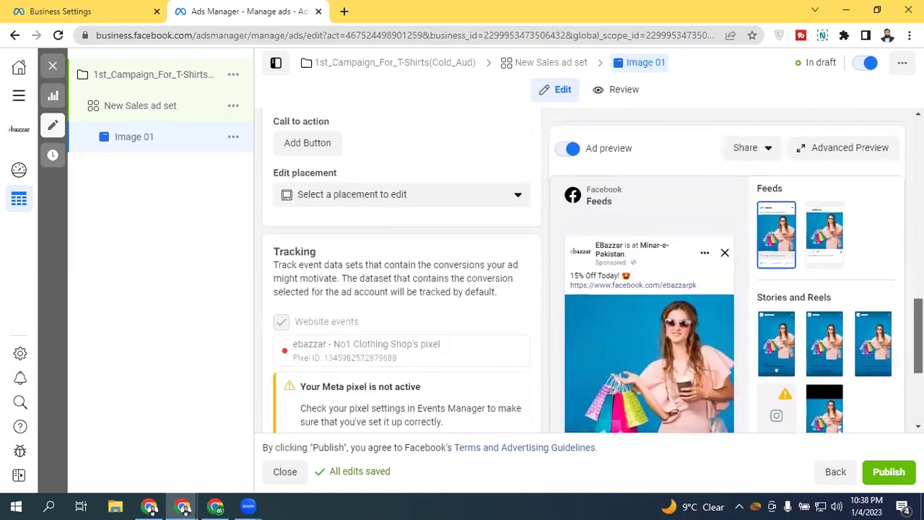
scroll(402, 289, "up", 3)
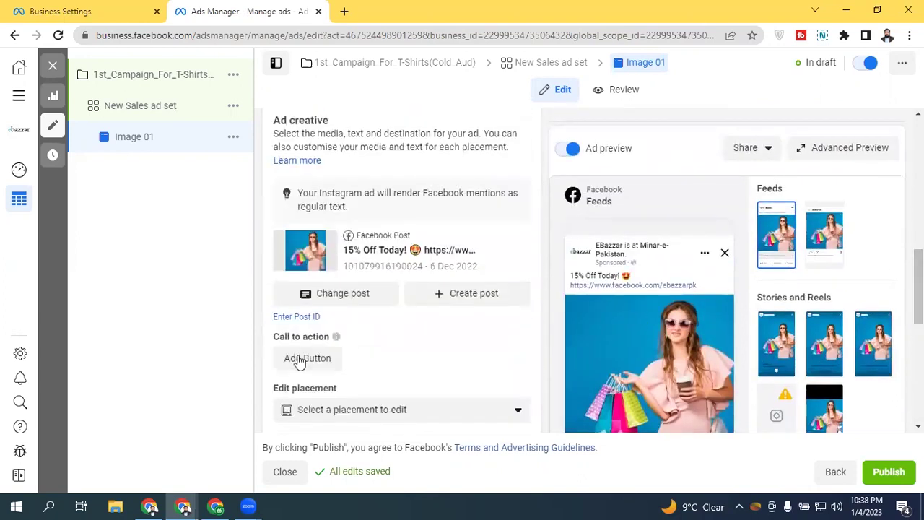
left_click(315, 351)
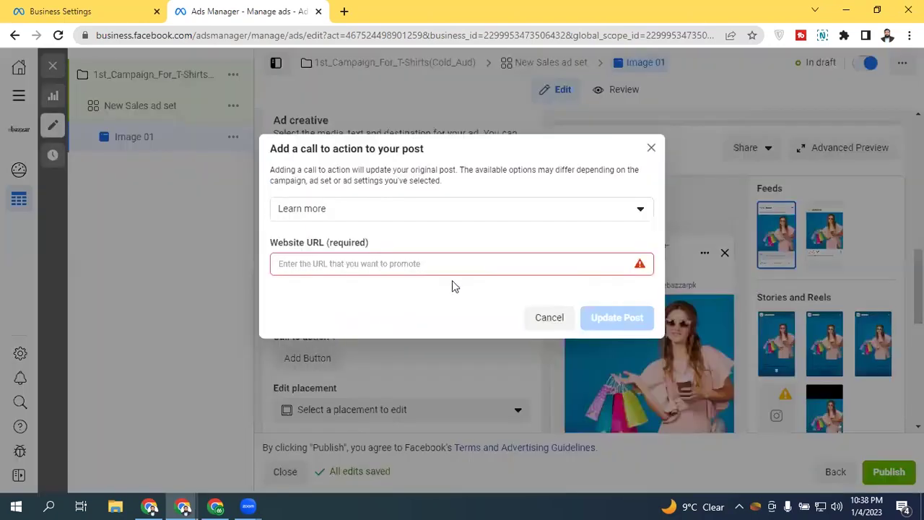
left_click(365, 211)
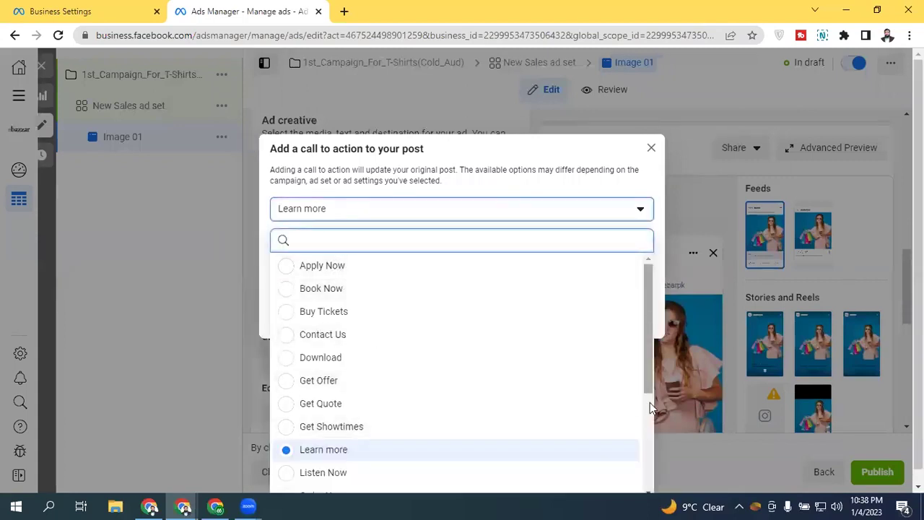
scroll(650, 402, "down", 3)
key("Return")
left_click(314, 266)
type("h")
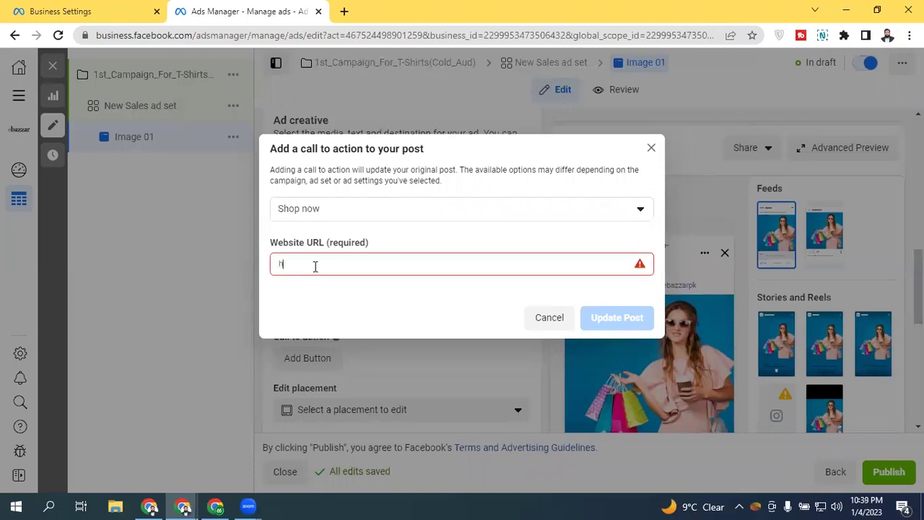
type("ttps://ebazzar.com")
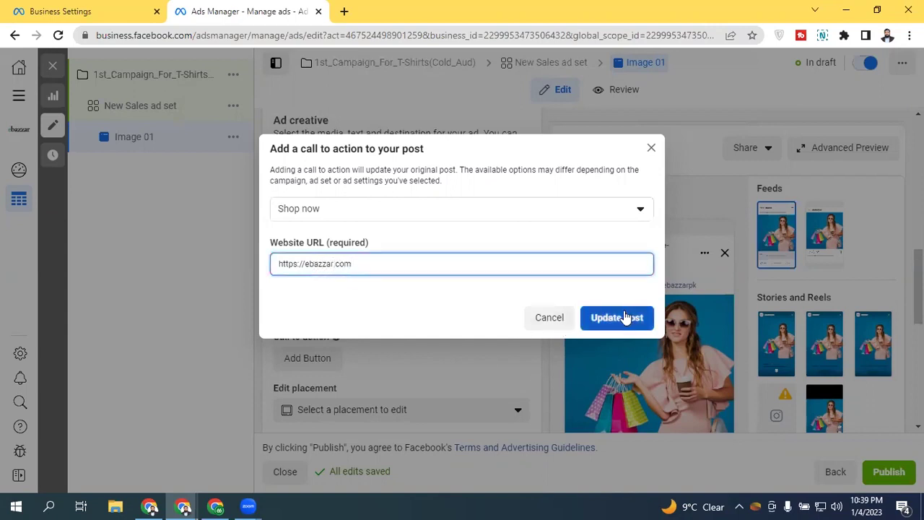
left_click(622, 318)
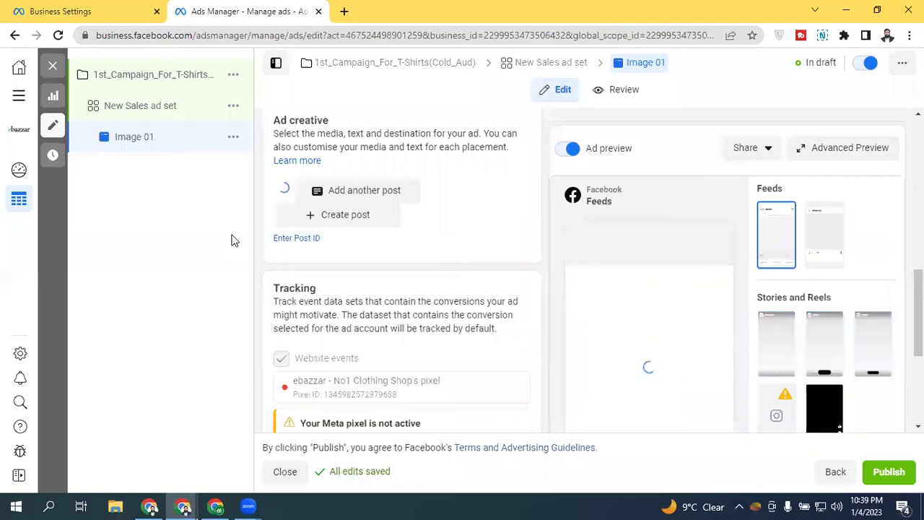
scroll(711, 213, "down", 7)
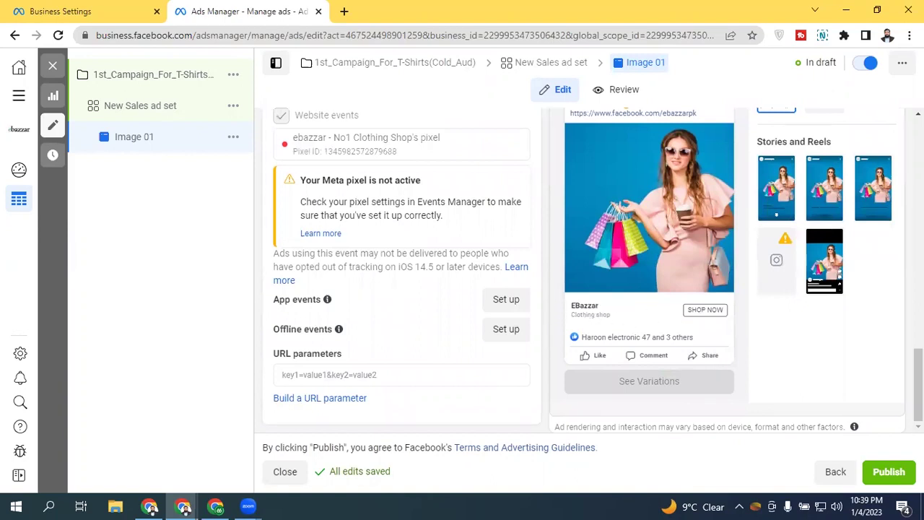
scroll(588, 270, "up", 5)
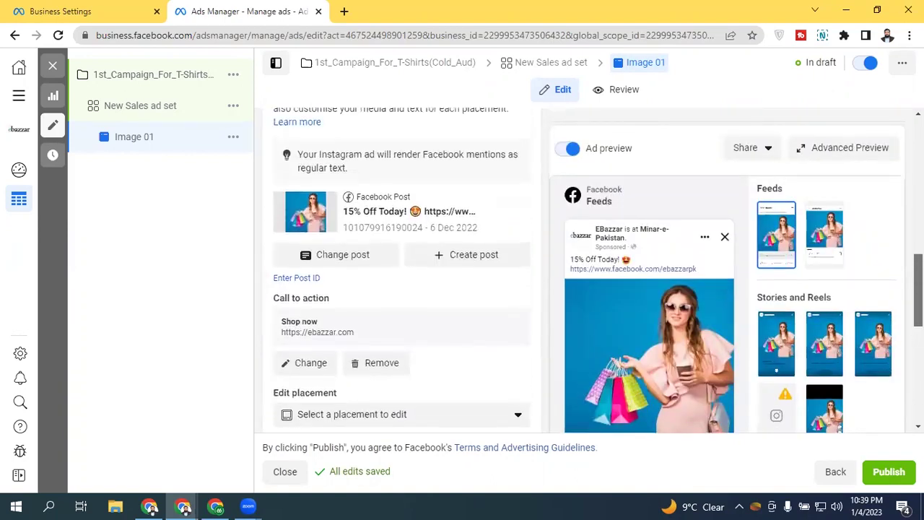
- Look over the existing-post setup of Image 01, including the chosen post, the post change and creation options, and the call to action
scroll(401, 271, "up", 5)
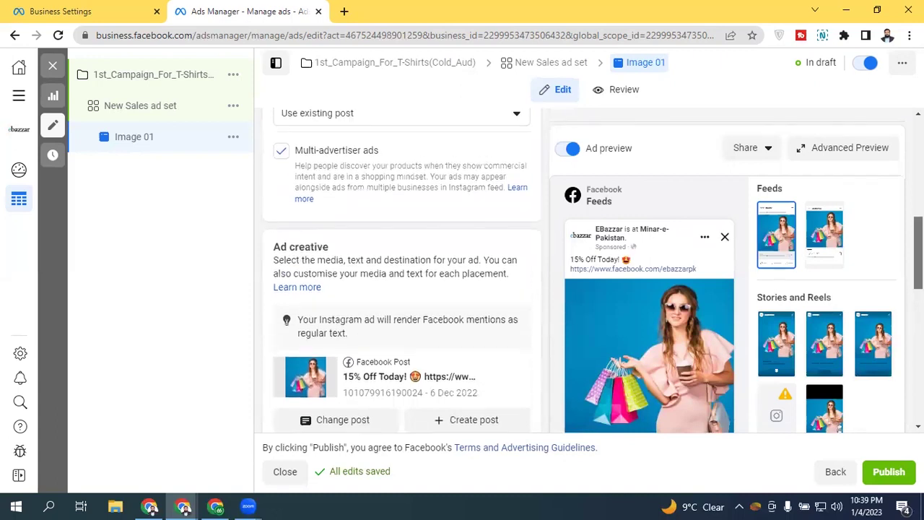
scroll(401, 271, "up", 2)
scroll(401, 271, "up", 2)
scroll(401, 270, "down", 2)
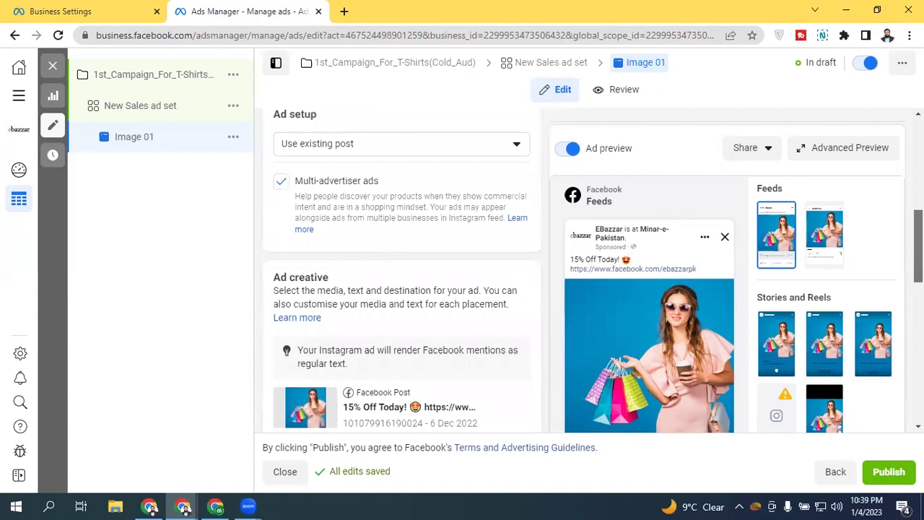
scroll(361, 318, "down", 3)
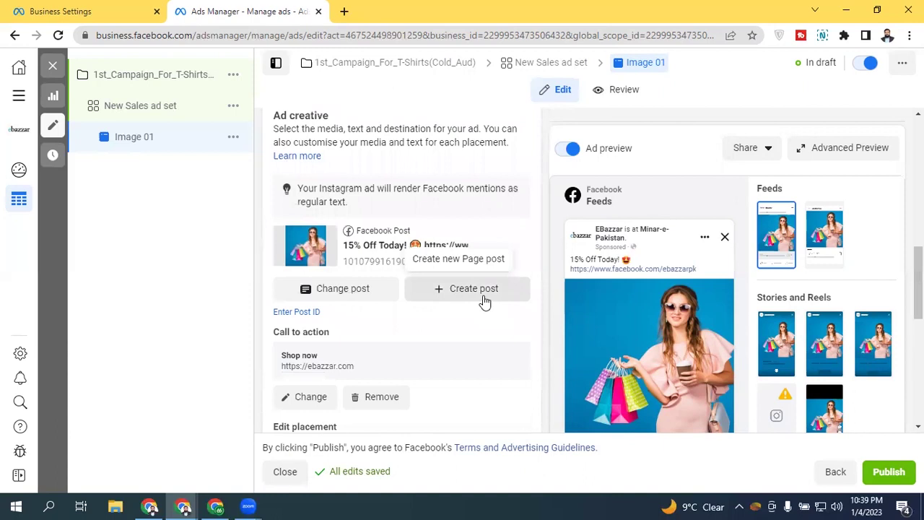
scroll(264, 287, "up", 4)
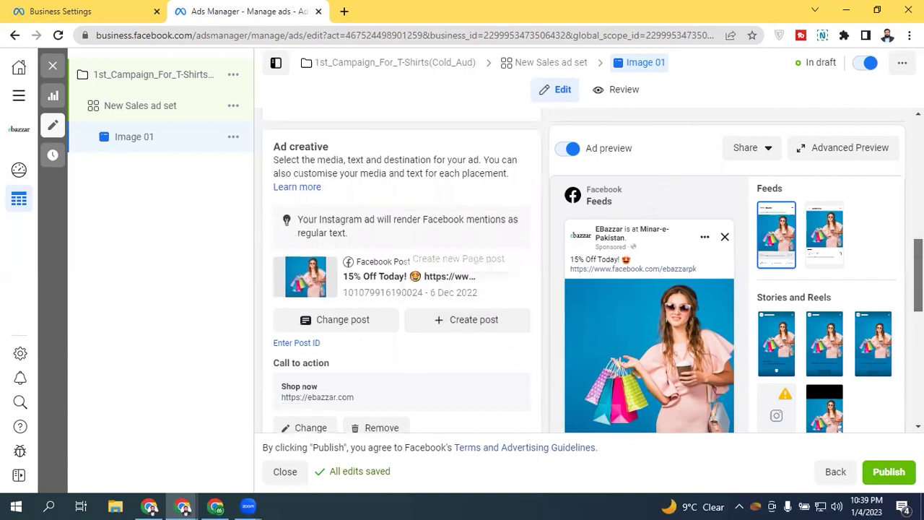
scroll(264, 287, "down", 5)
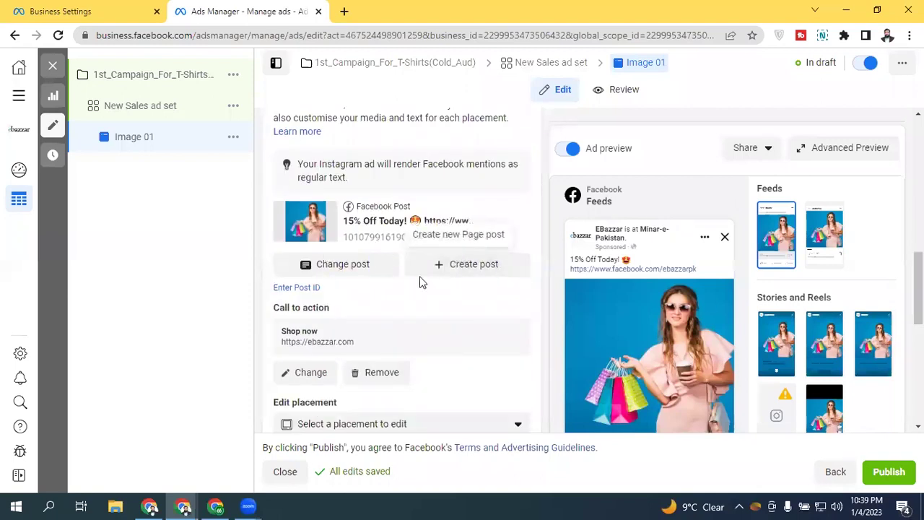
- Switch the ad setup of Image 01 from Use existing post back to Create Ad
scroll(414, 212, "up", 3)
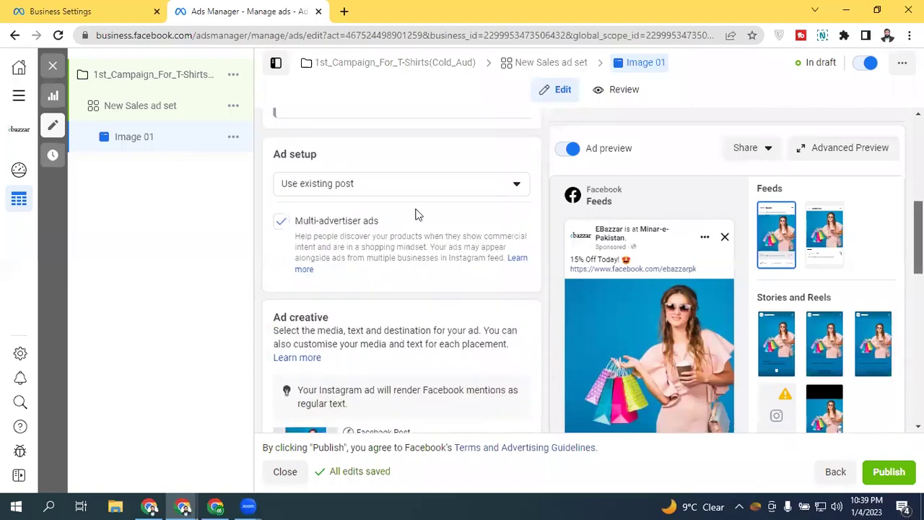
left_click(316, 201)
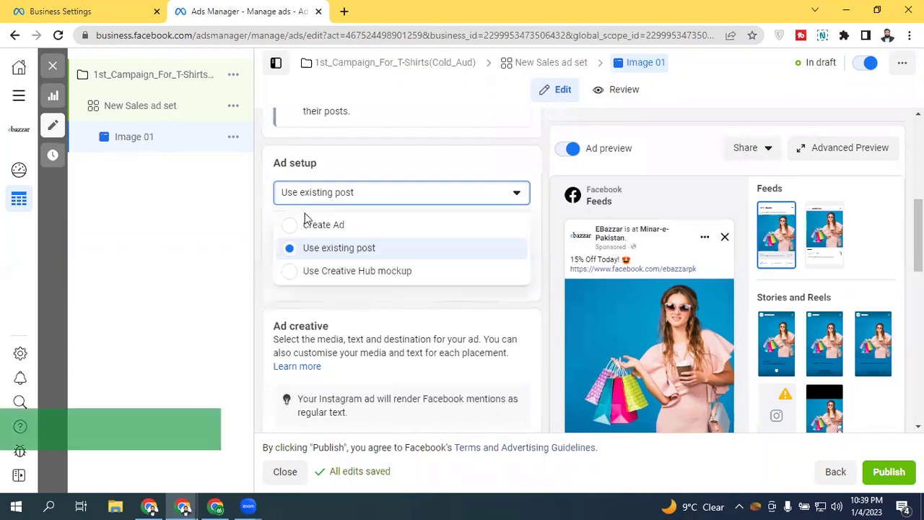
left_click(311, 228)
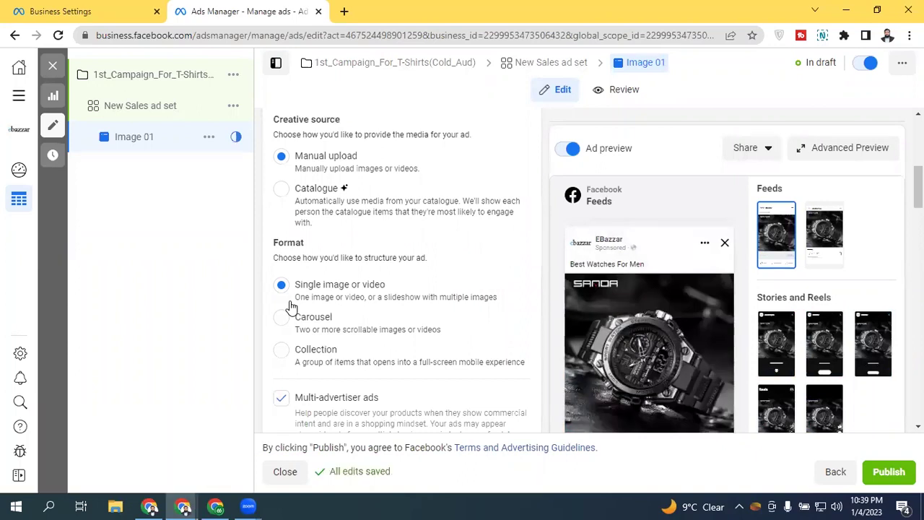
- Look over the info labels and the Destination settings of the created ad, including its Website URL field
left_click_drag(918, 189, 918, 271)
scroll(362, 298, "down", 4)
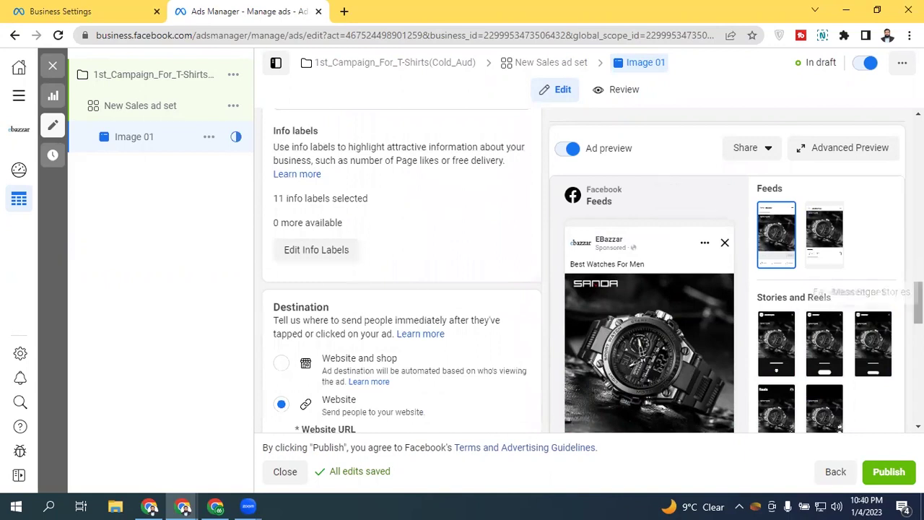
scroll(364, 238, "down", 3)
left_click(364, 230)
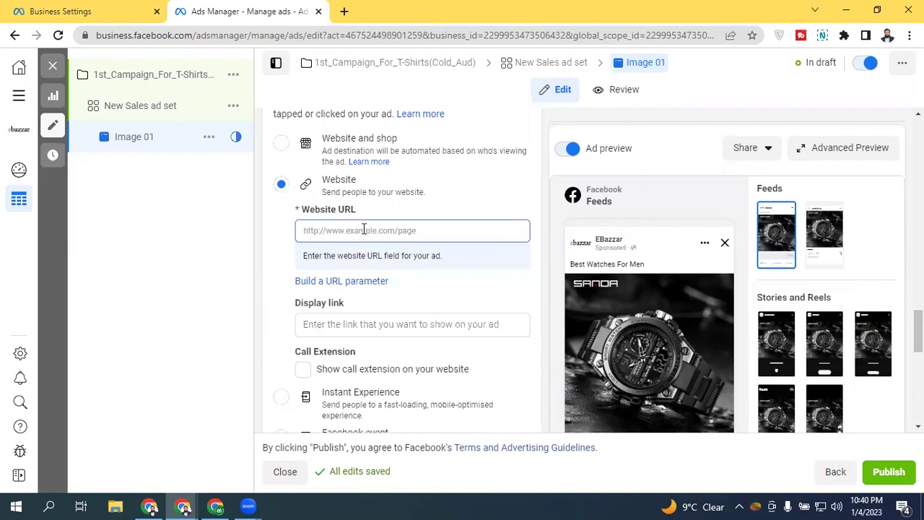
scroll(363, 230, "down", 5)
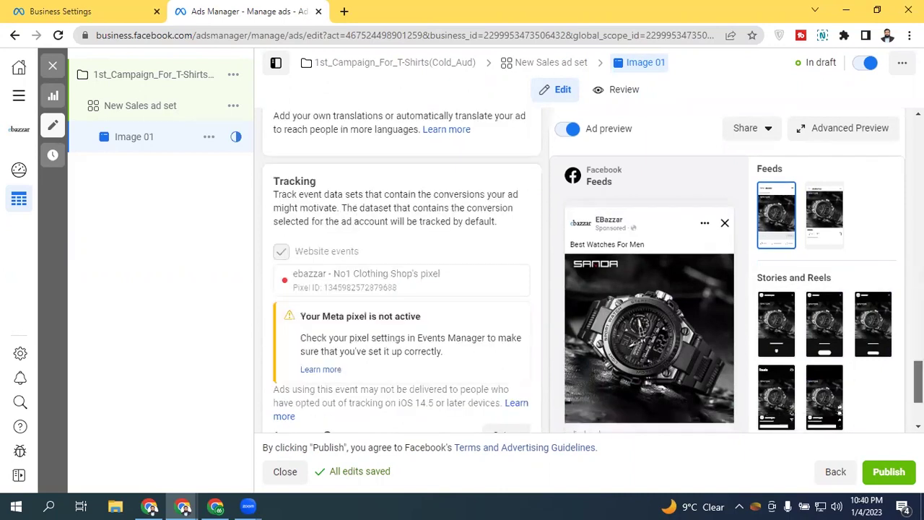
scroll(657, 394, "down", 2)
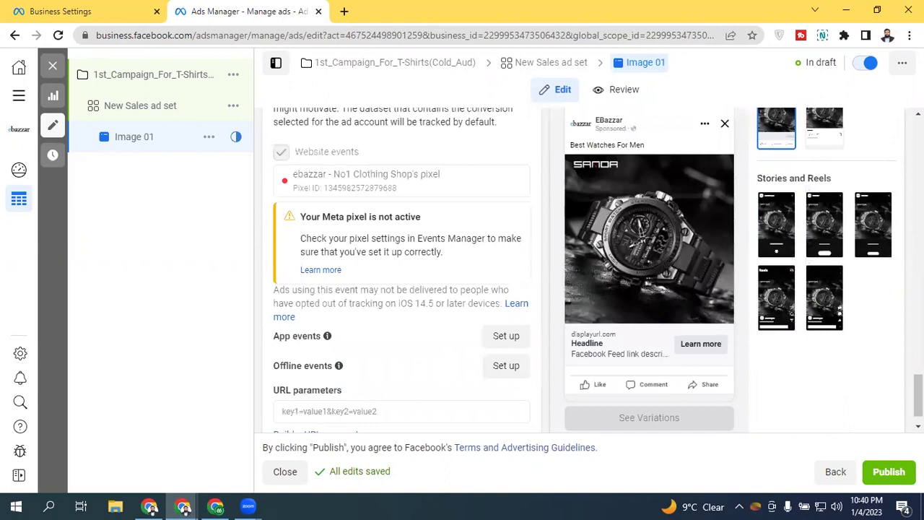
scroll(589, 270, "up", 3)
scroll(401, 274, "up", 5)
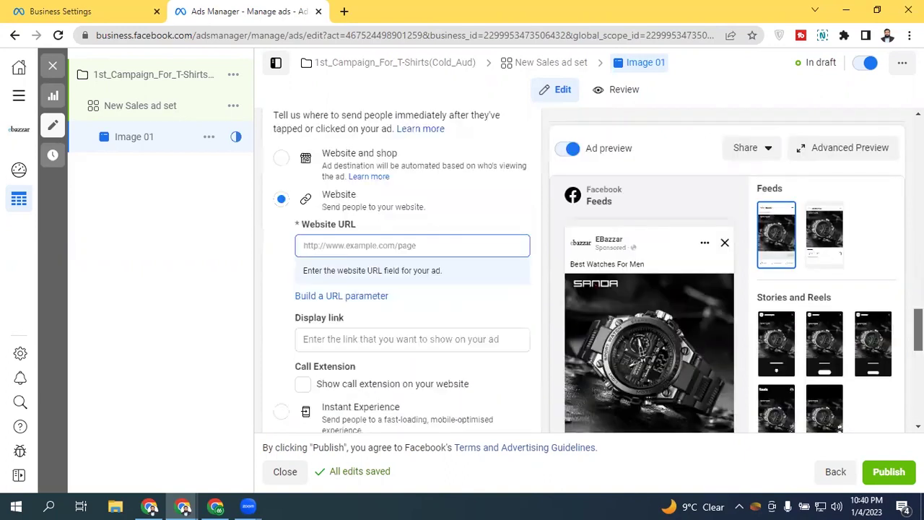
scroll(401, 274, "up", 2)
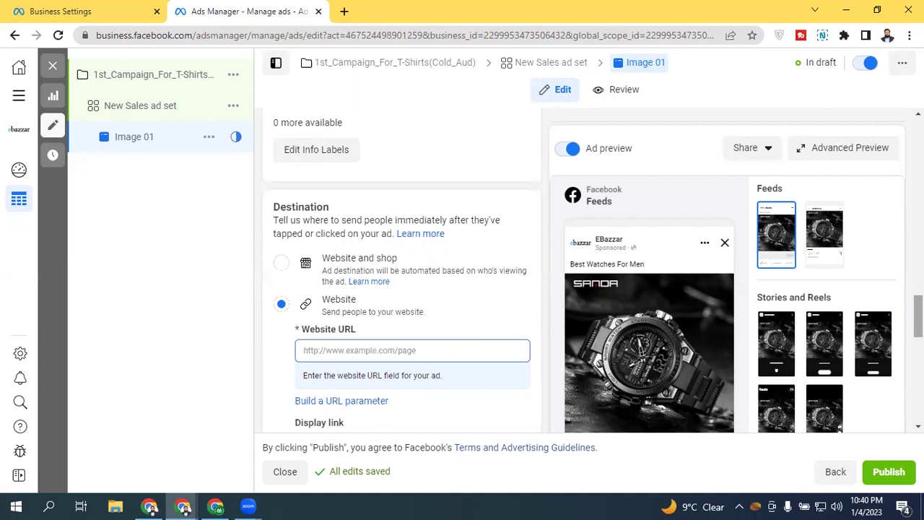
- Examine the ad's Tracking section, covering website events, app events, offline events and URL parameters, and read the app events explanation
scroll(840, 427, "down", 10)
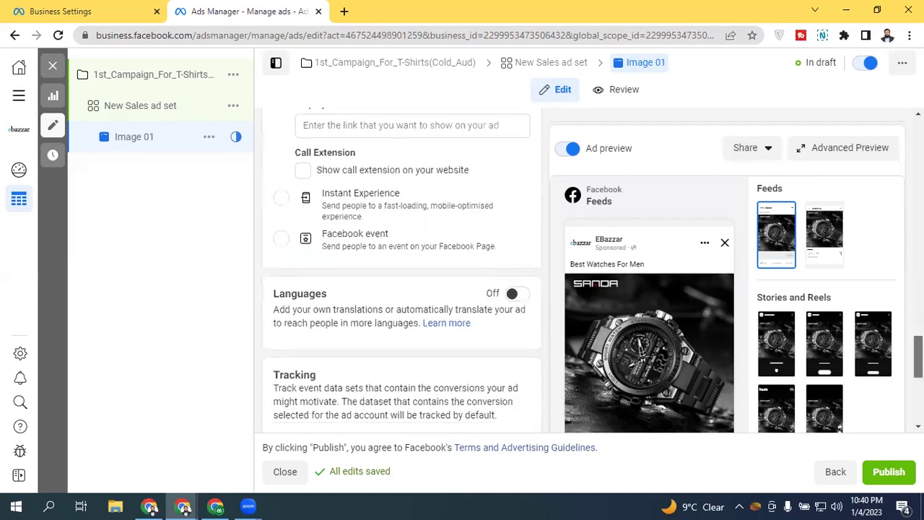
scroll(272, 151, "down", 1)
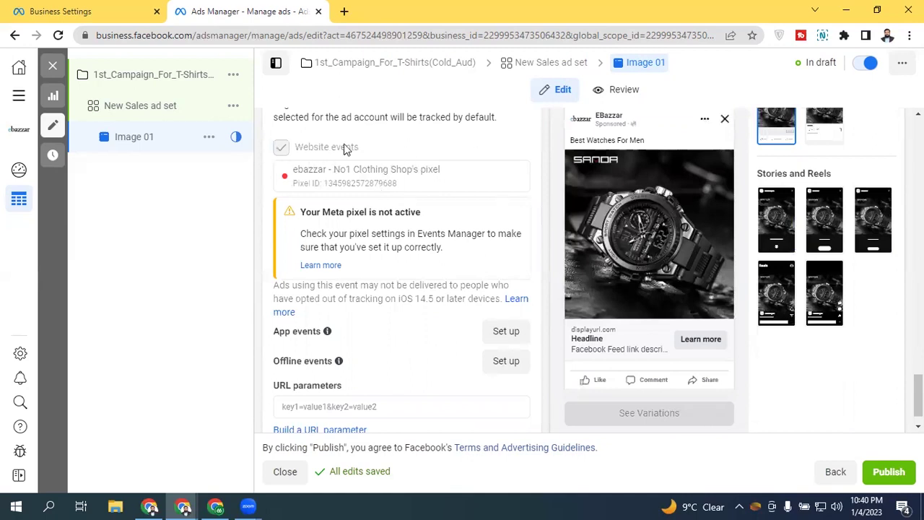
scroll(505, 325, "down", 1)
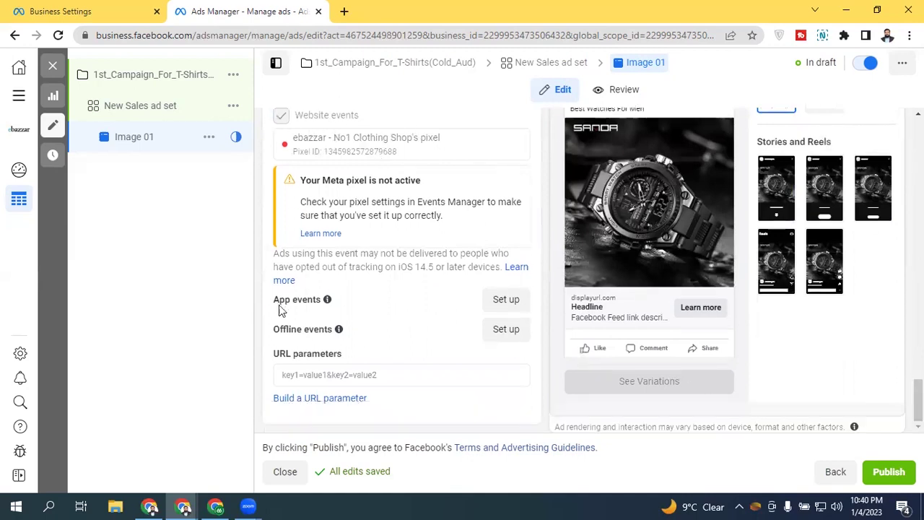
mouse_move(327, 298)
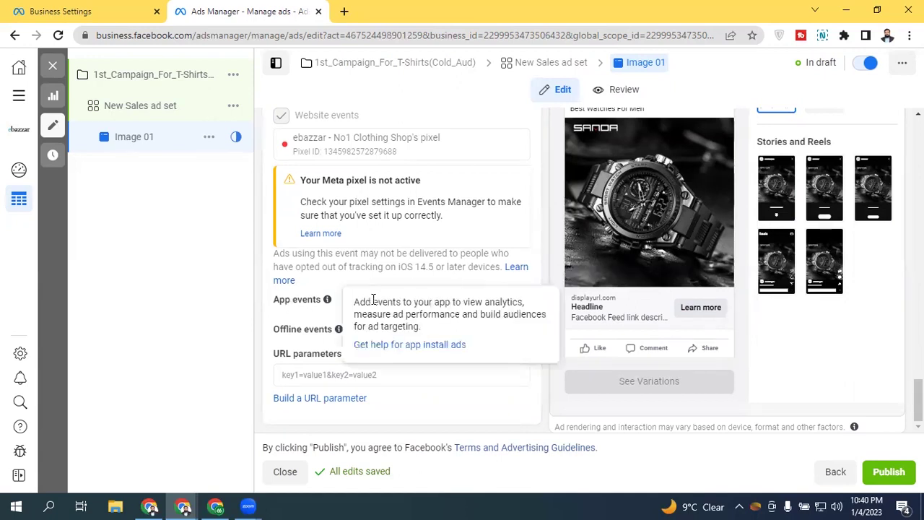
mouse_move(348, 353)
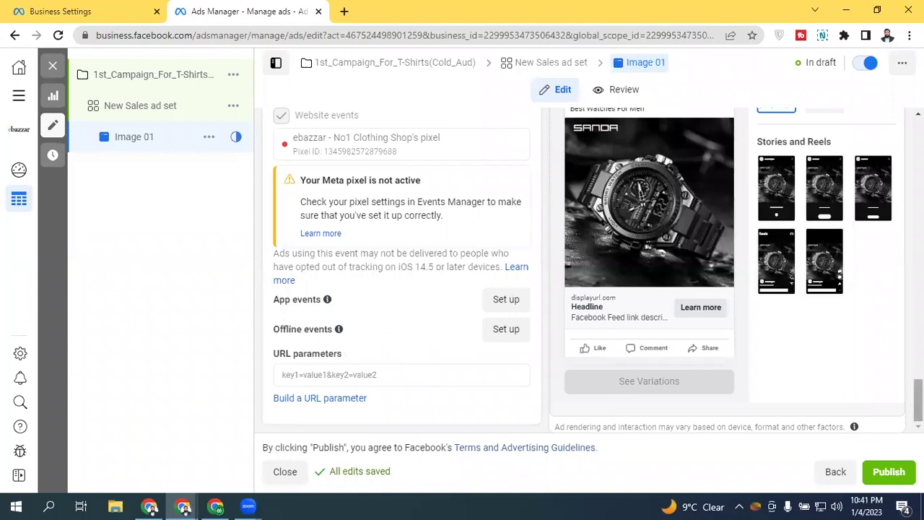
left_click_drag(918, 398, 918, 287)
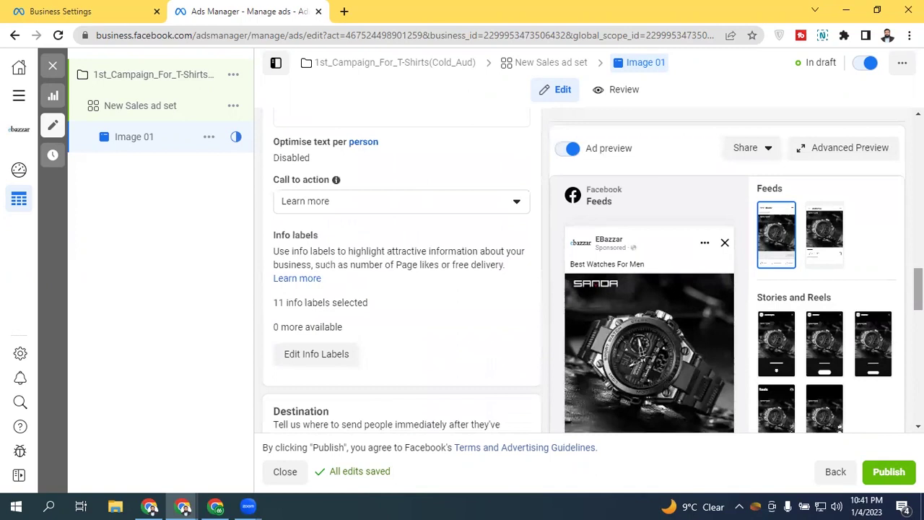